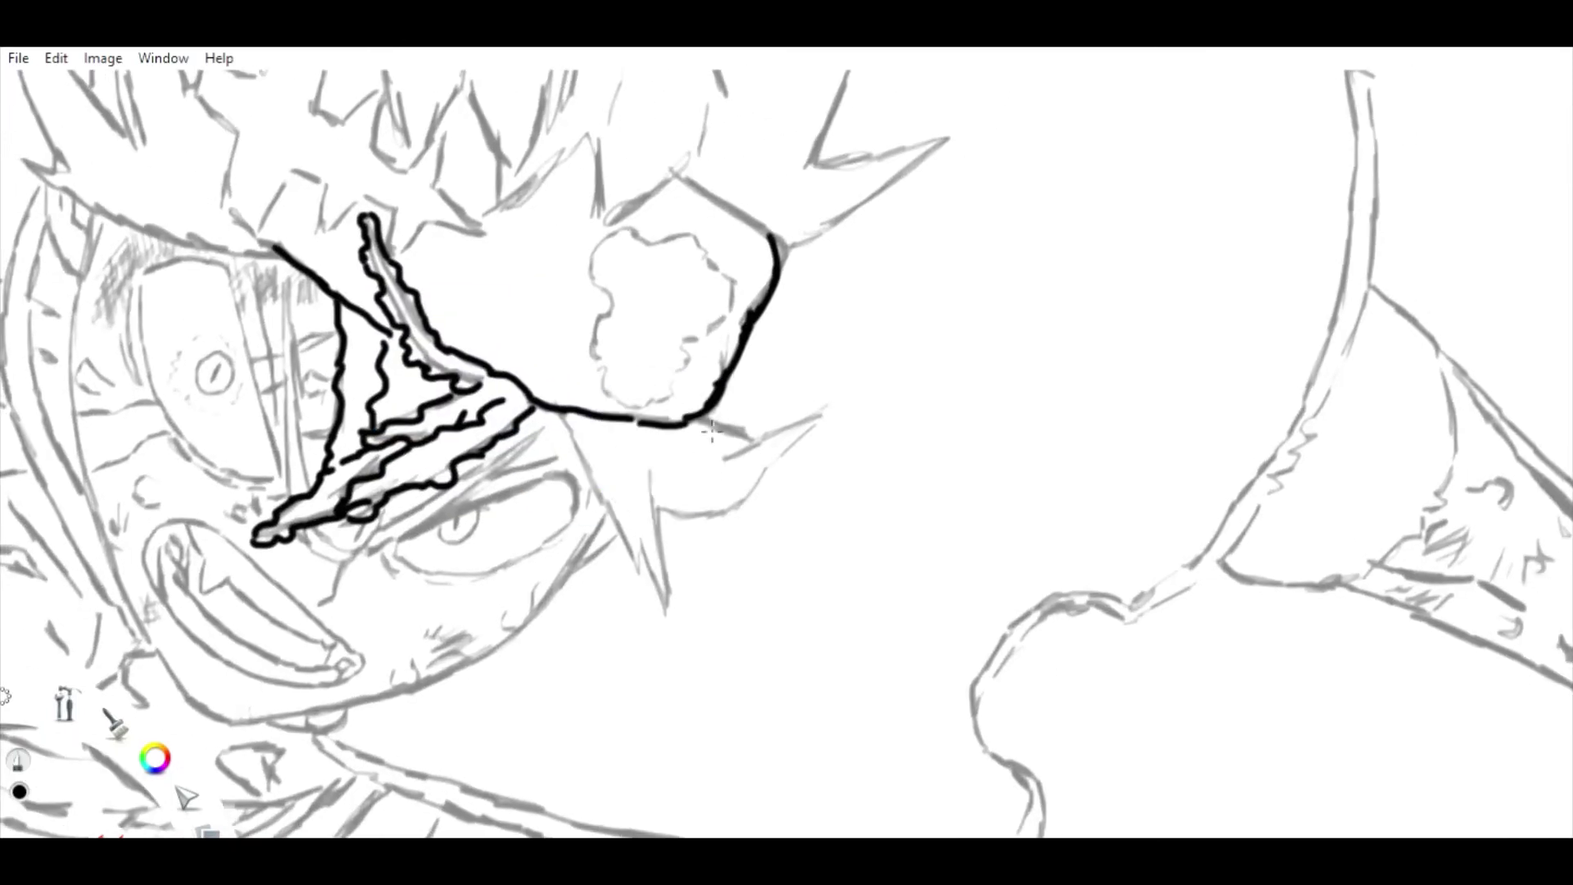
Ink the jagged hair tufts beside the face and forehead, plus the zigzag lower edge of the headband's star-shaped emblem.
mouse_move(793, 428)
mouse_down()
mouse_move(745, 501)
mouse_move(678, 524)
mouse_move(658, 567)
mouse_move(611, 492)
mouse_up()
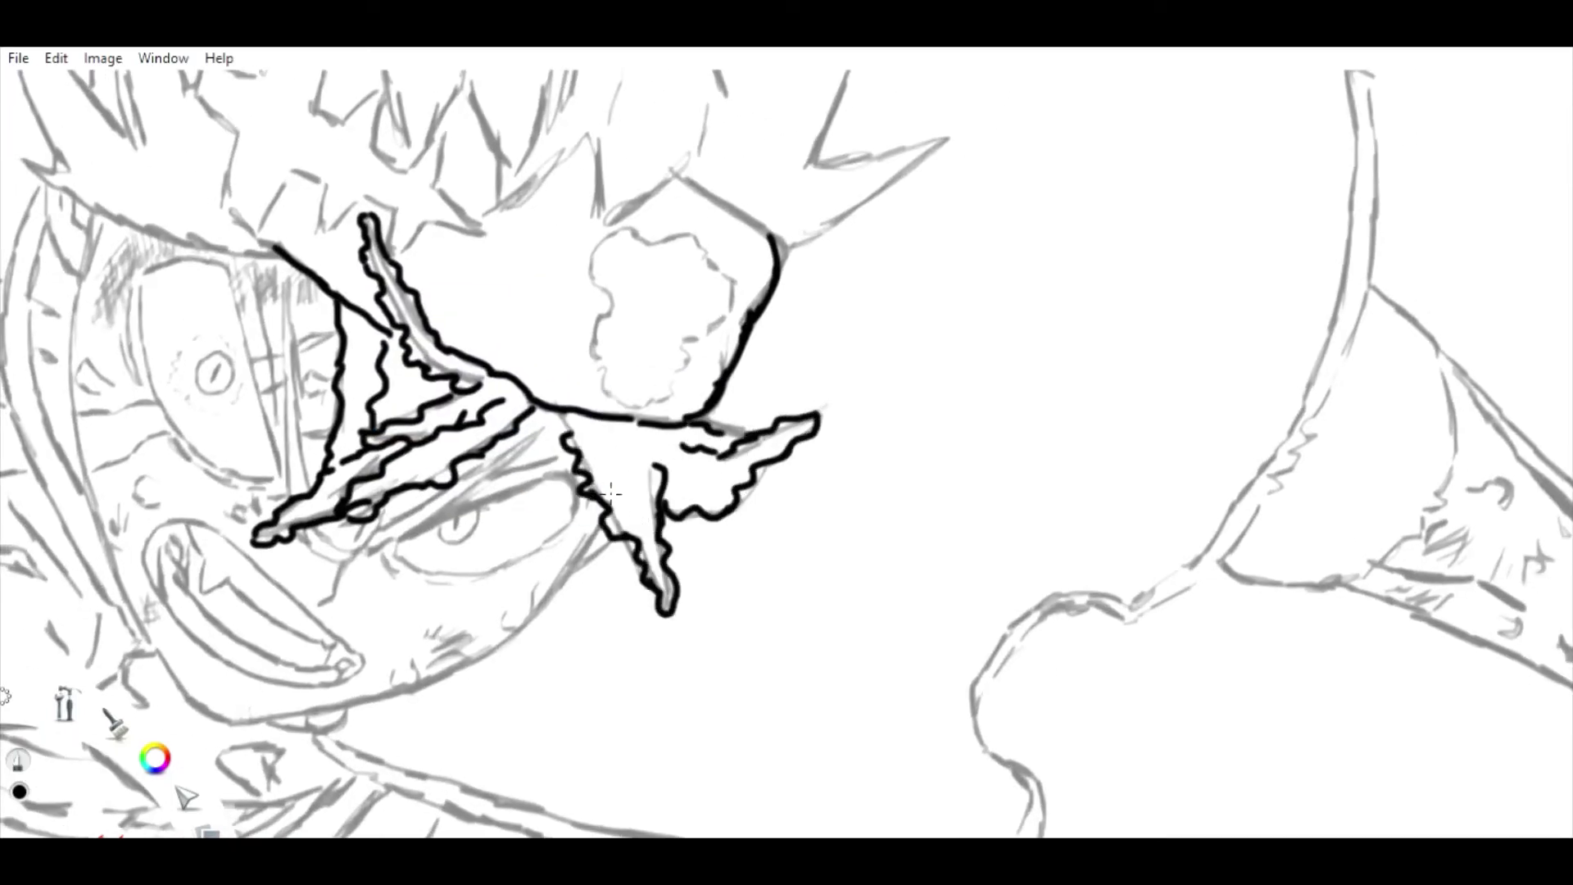
drag(620, 423, 647, 534)
key(space)
drag(509, 410, 834, 640)
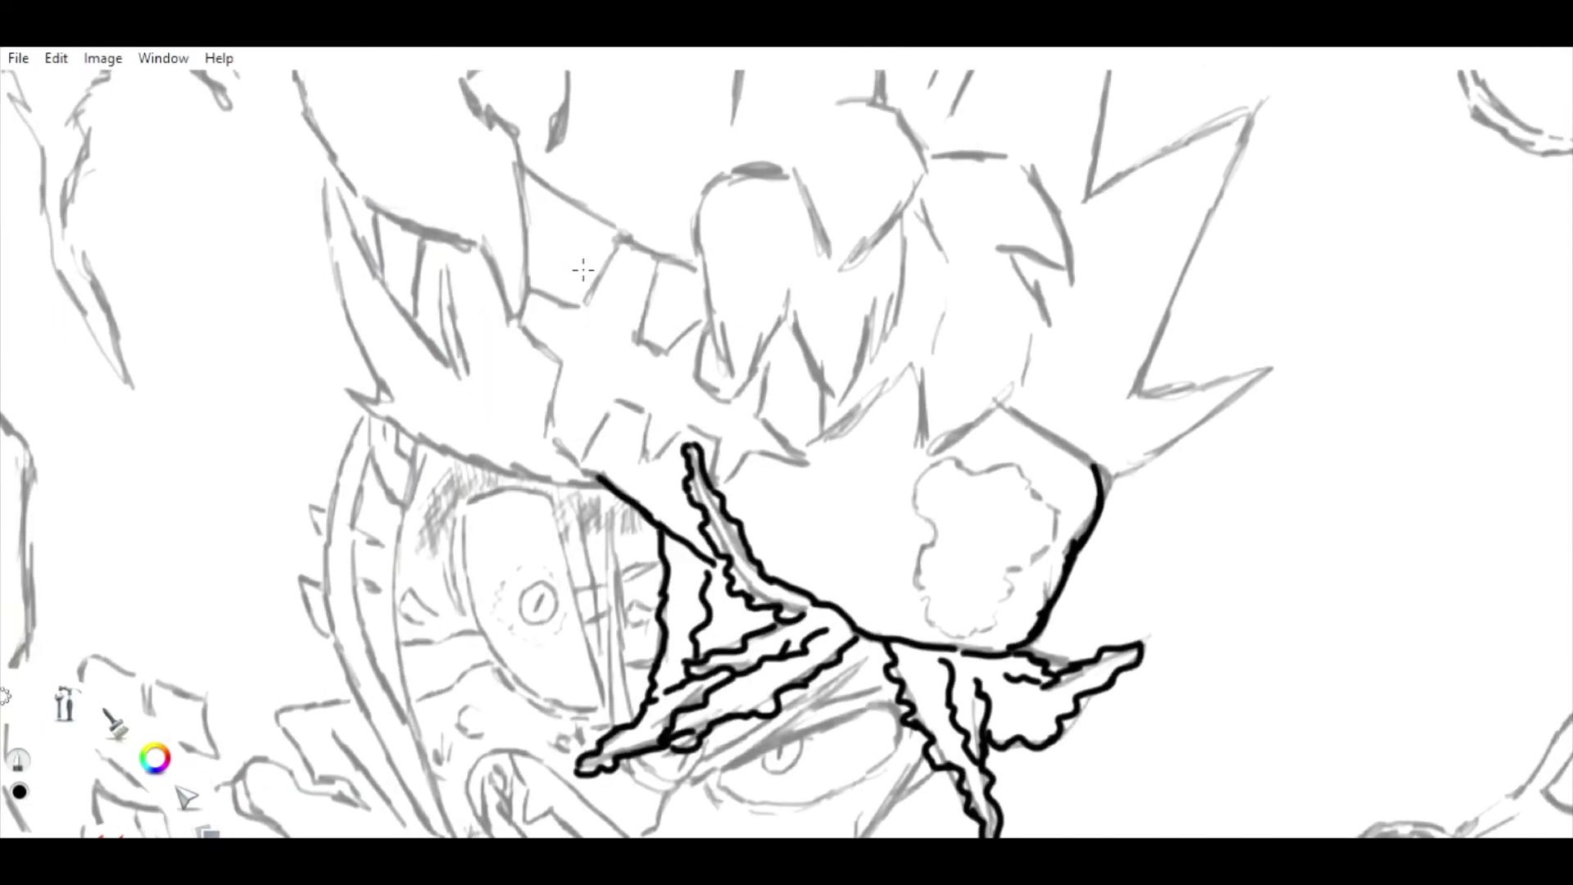
mouse_move(448, 271)
mouse_down()
mouse_move(477, 383)
mouse_move(348, 218)
mouse_move(364, 356)
mouse_move(442, 455)
mouse_move(648, 490)
mouse_up()
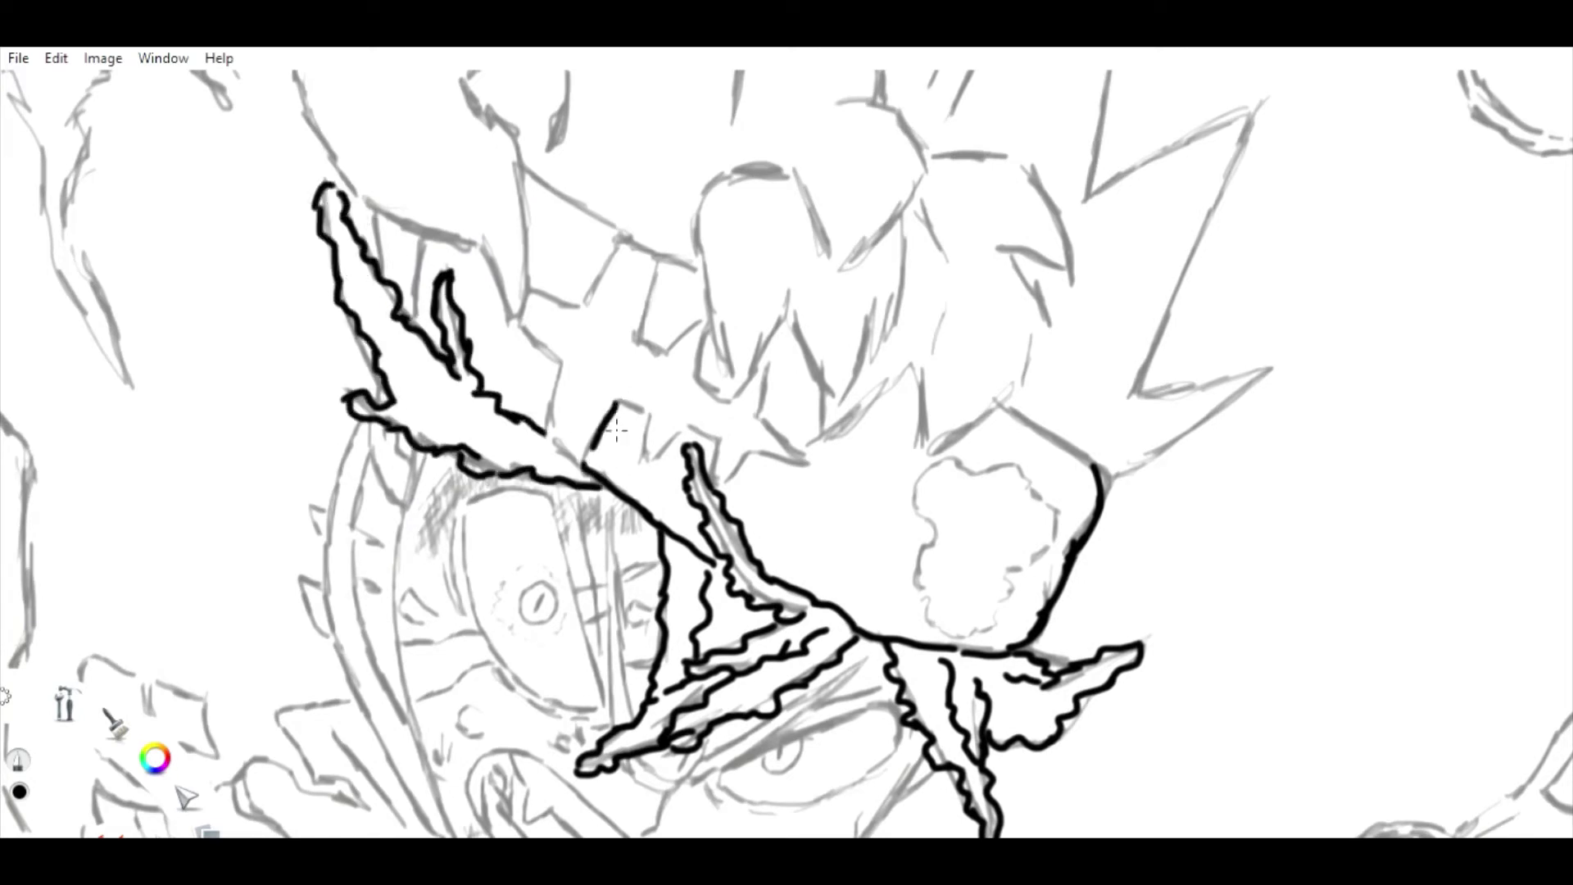
drag(786, 449, 762, 445)
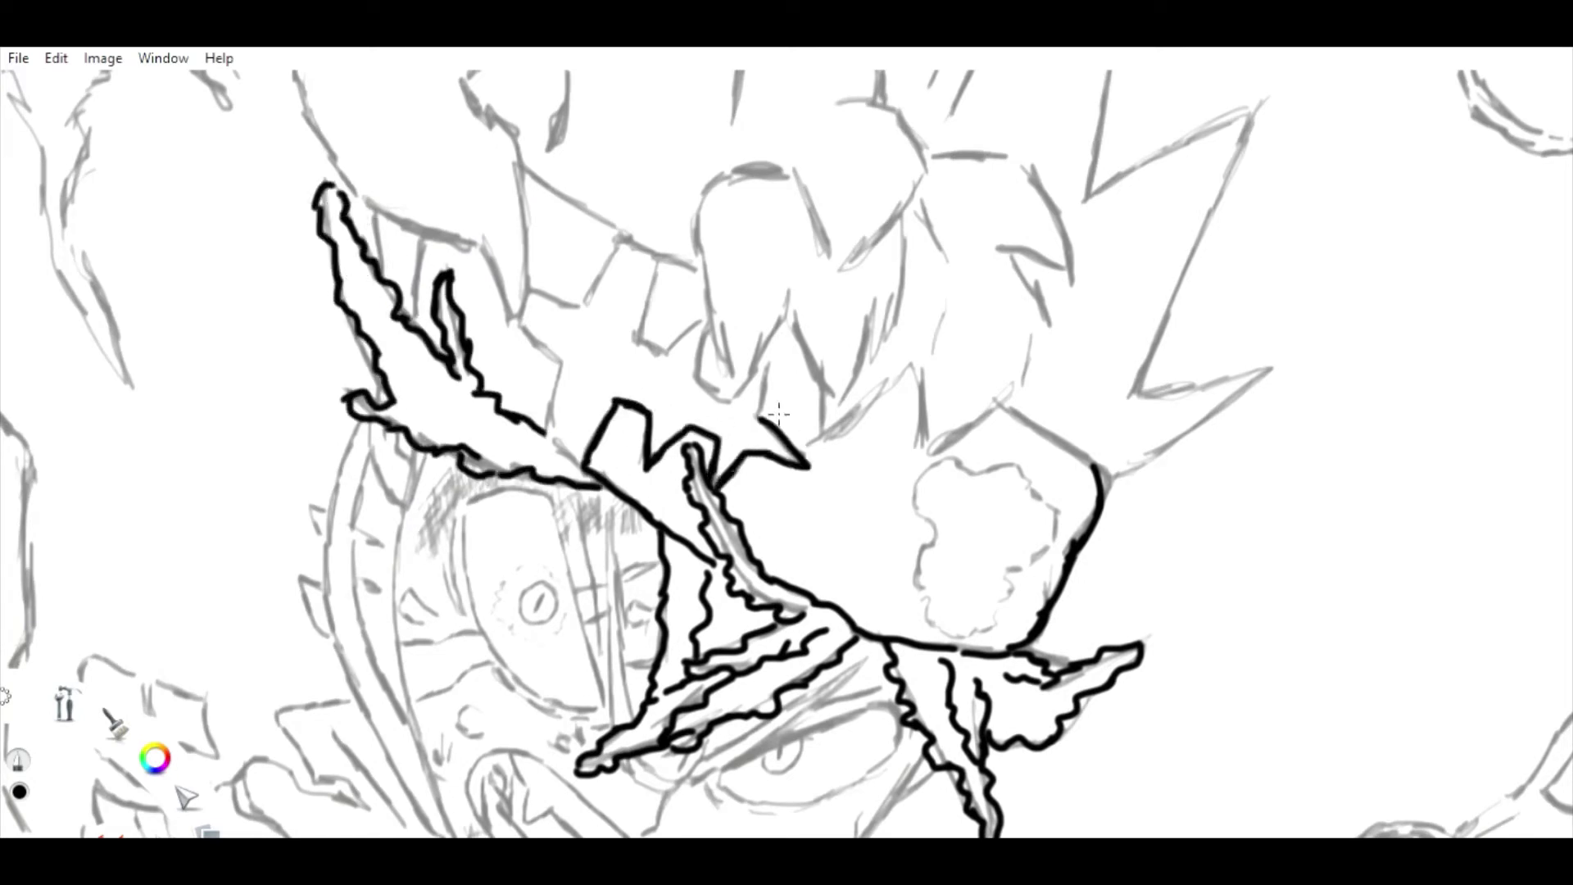
Ink the wavy-edged bangs hanging over the forehead, following the grey sketch.
key(space)
drag(544, 125, 516, 309)
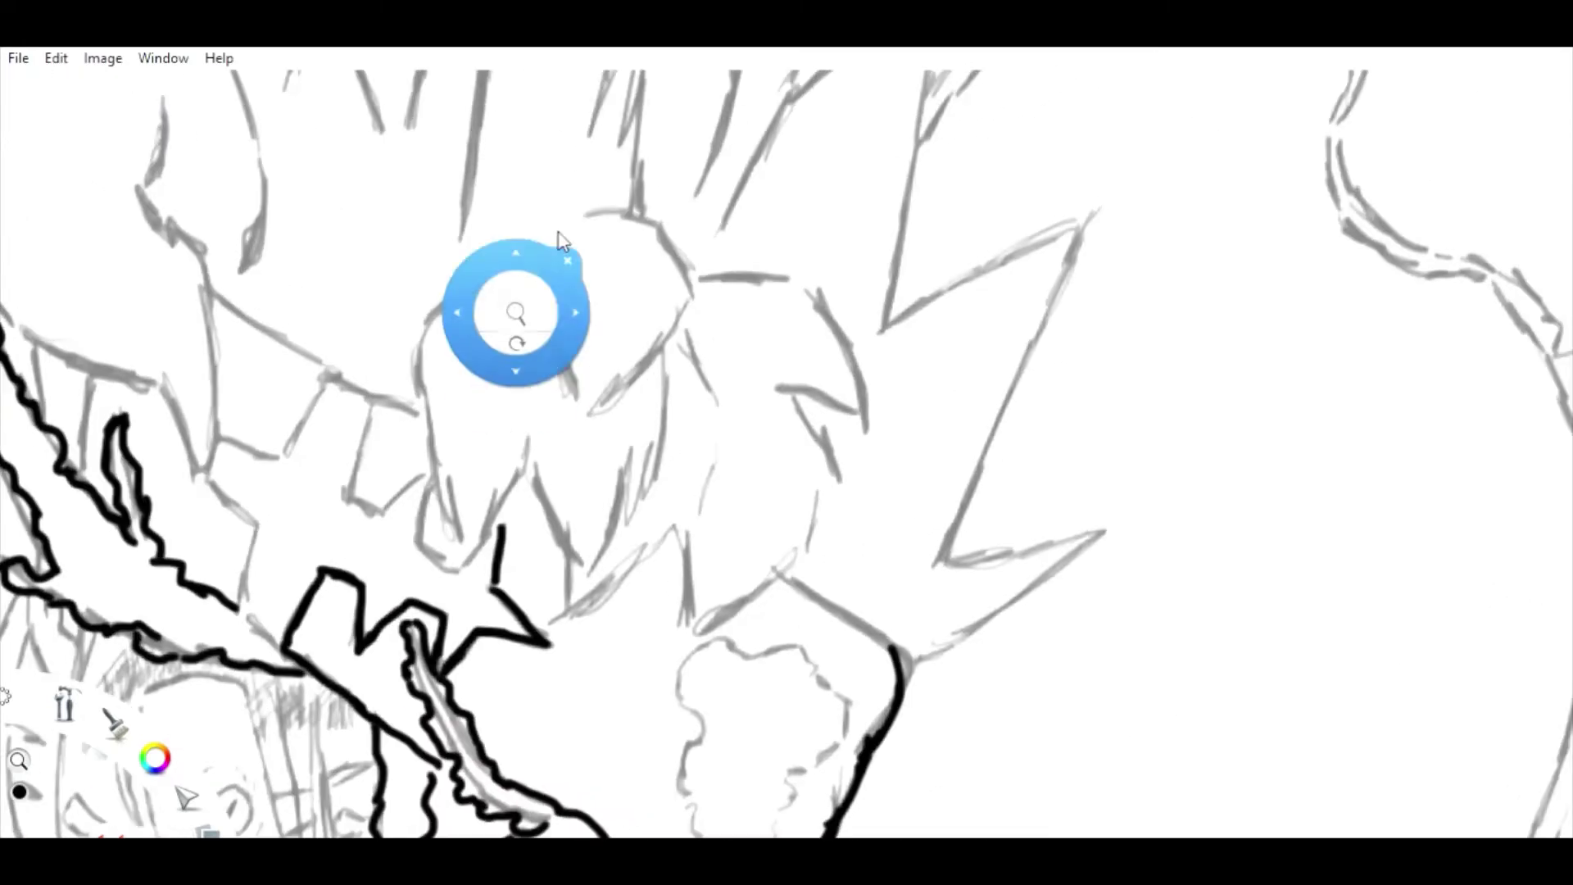
mouse_move(695, 271)
mouse_down()
mouse_move(811, 272)
mouse_move(857, 340)
mouse_move(829, 482)
mouse_move(746, 608)
mouse_move(690, 624)
mouse_move(686, 536)
mouse_move(591, 631)
mouse_move(598, 569)
mouse_move(663, 397)
mouse_up()
mouse_move(660, 218)
mouse_down()
mouse_move(627, 403)
mouse_move(534, 316)
mouse_up()
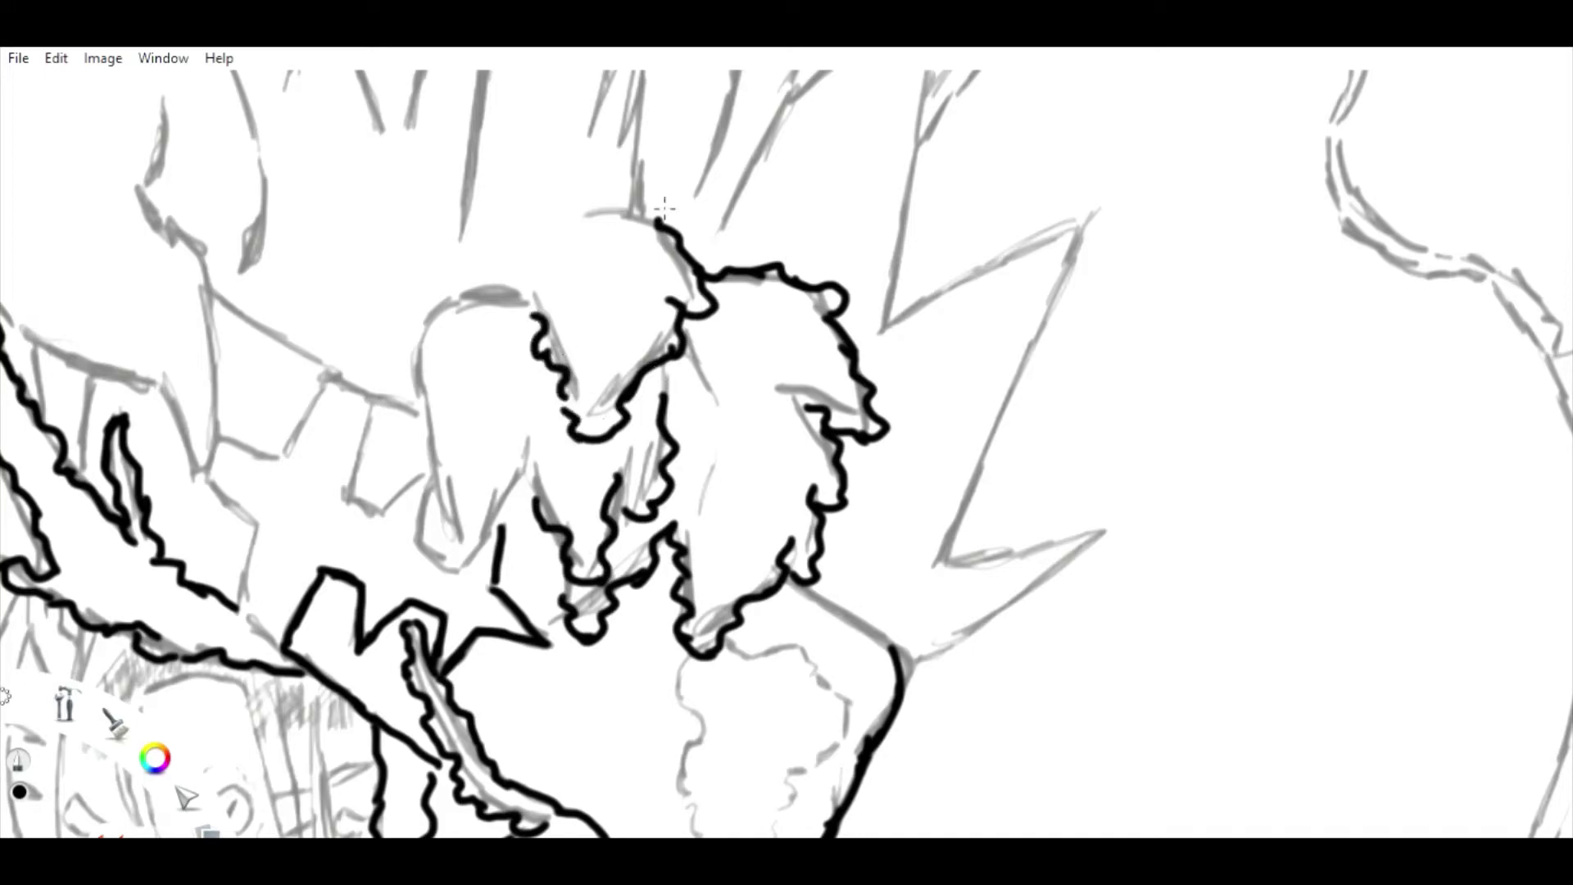
mouse_move(430, 355)
mouse_down()
mouse_move(508, 557)
mouse_move(537, 463)
mouse_up()
Ink the large jagged hair spikes on the right side of the head.
key(space)
drag(540, 303, 480, 194)
scroll(480, 194, up, 3)
mouse_move(708, 246)
mouse_down()
mouse_move(676, 508)
mouse_move(797, 428)
mouse_move(728, 665)
mouse_move(822, 655)
mouse_move(666, 725)
mouse_move(709, 246)
mouse_move(560, 432)
mouse_move(620, 271)
mouse_up()
Ink the wavy-edged hair spikes across the top of the head, from the tall right spike to the leftmost one.
key(space)
drag(548, 220, 573, 350)
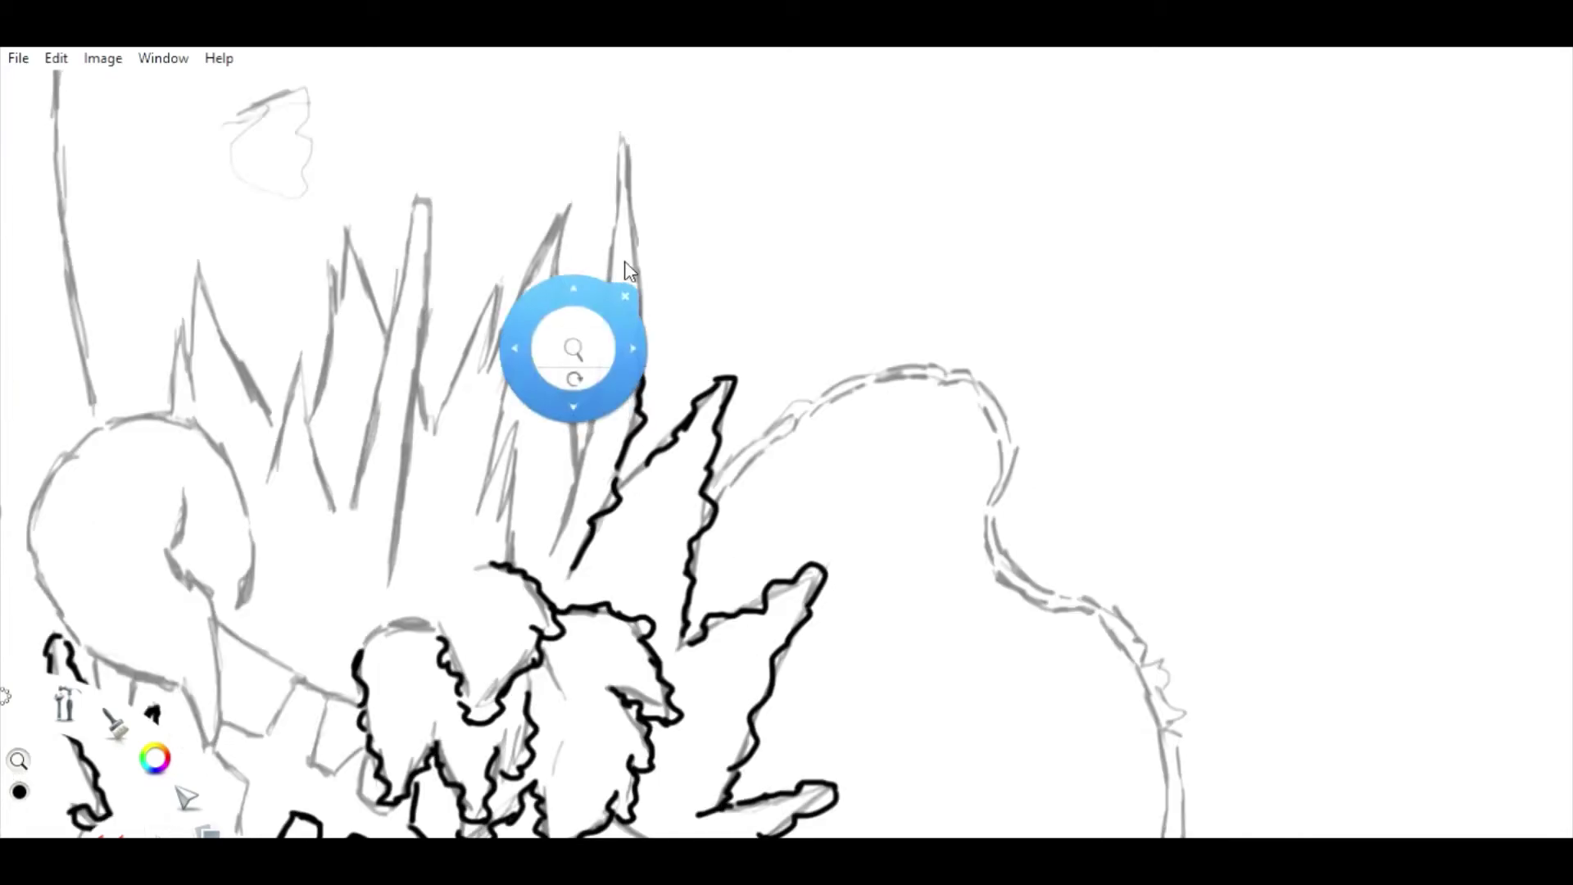
mouse_move(620, 143)
mouse_down()
mouse_move(643, 374)
mouse_move(579, 473)
mouse_up()
drag(567, 207, 583, 463)
drag(565, 206, 435, 405)
drag(344, 232, 382, 313)
mouse_move(348, 231)
mouse_down()
mouse_move(321, 392)
mouse_move(332, 482)
mouse_up()
drag(299, 359, 265, 485)
drag(202, 275, 272, 412)
key(space)
drag(319, 382, 520, 339)
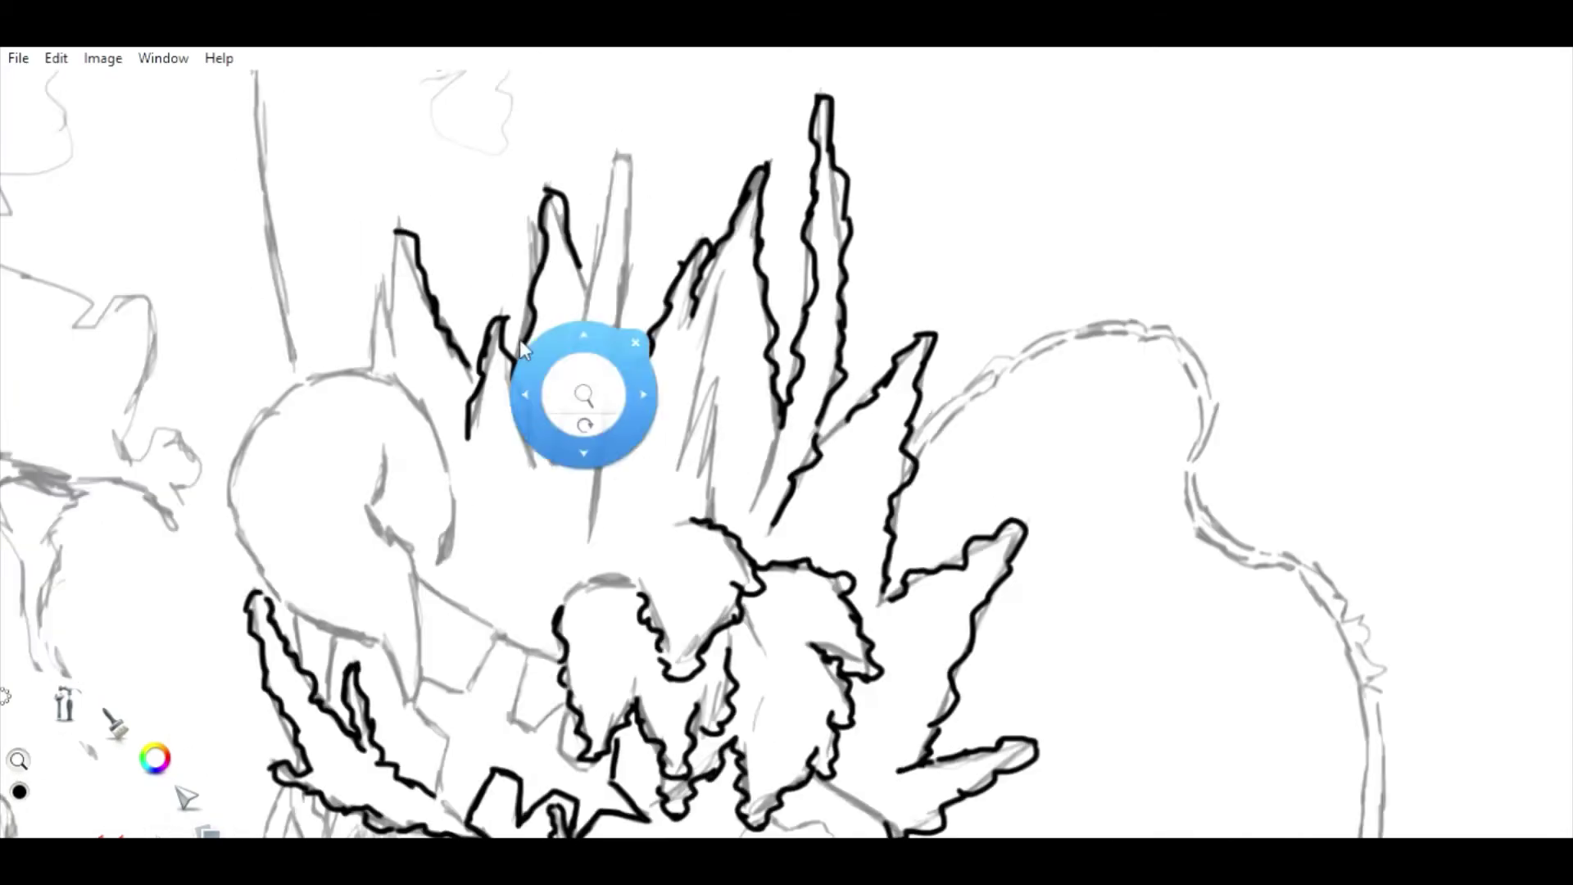
drag(400, 233, 388, 326)
Ink the headband's upper edge and the remaining sides of the star-shaped emblem between the bangs and left hair tufts.
key(space)
drag(547, 272, 1393, 643)
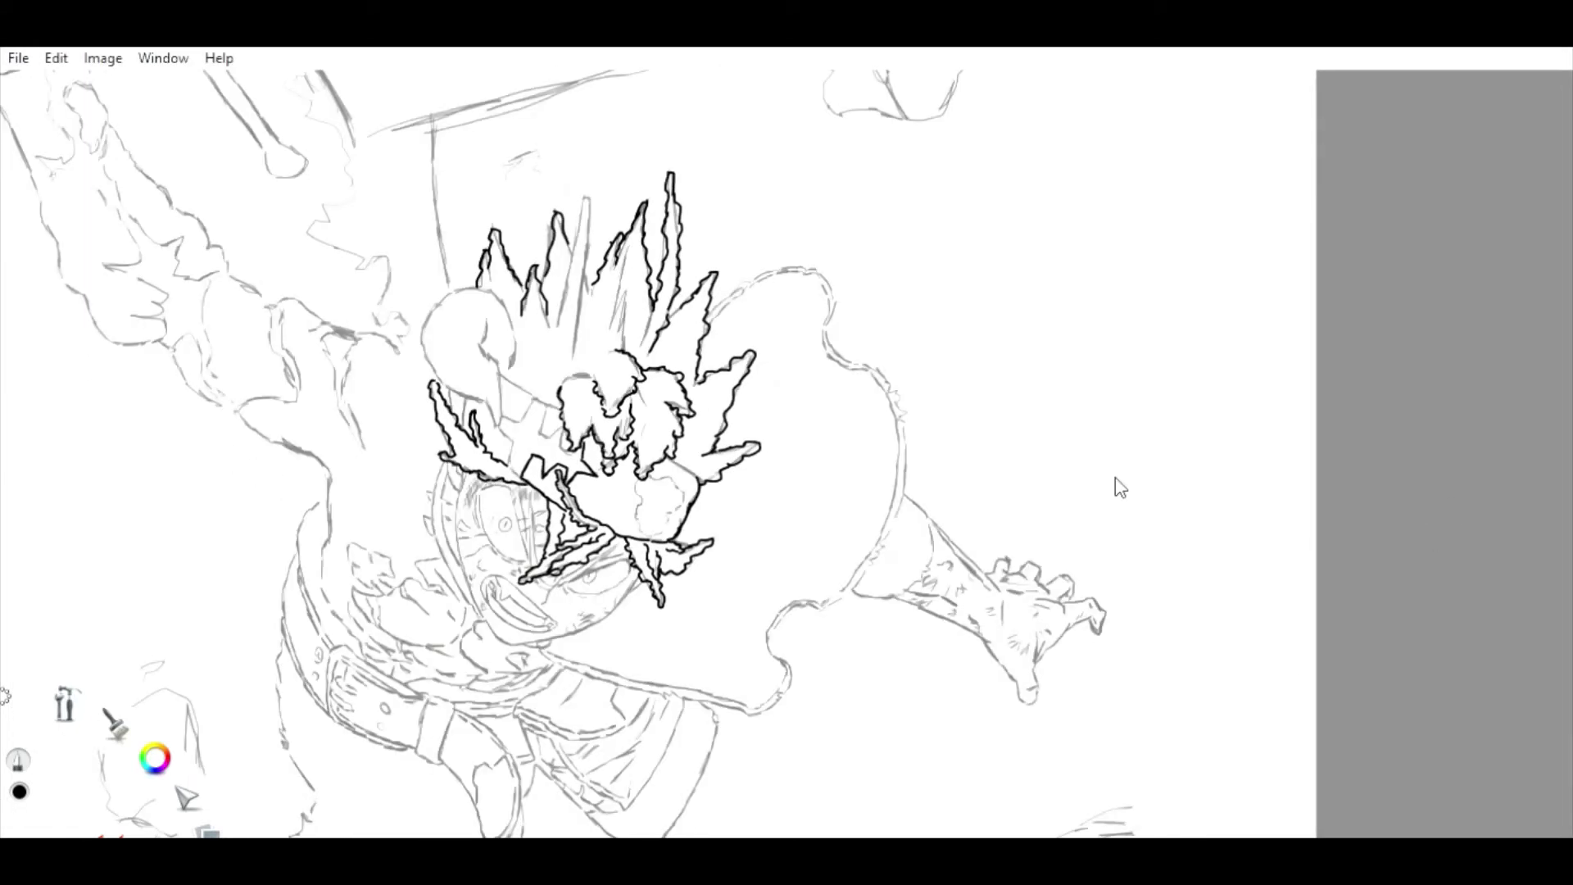
key(space)
drag(659, 456, 738, 557)
key(space)
mouse_move(213, 295)
mouse_down()
mouse_move(623, 541)
mouse_move(615, 604)
mouse_move(682, 576)
mouse_up()
drag(672, 652, 695, 587)
drag(591, 460, 458, 385)
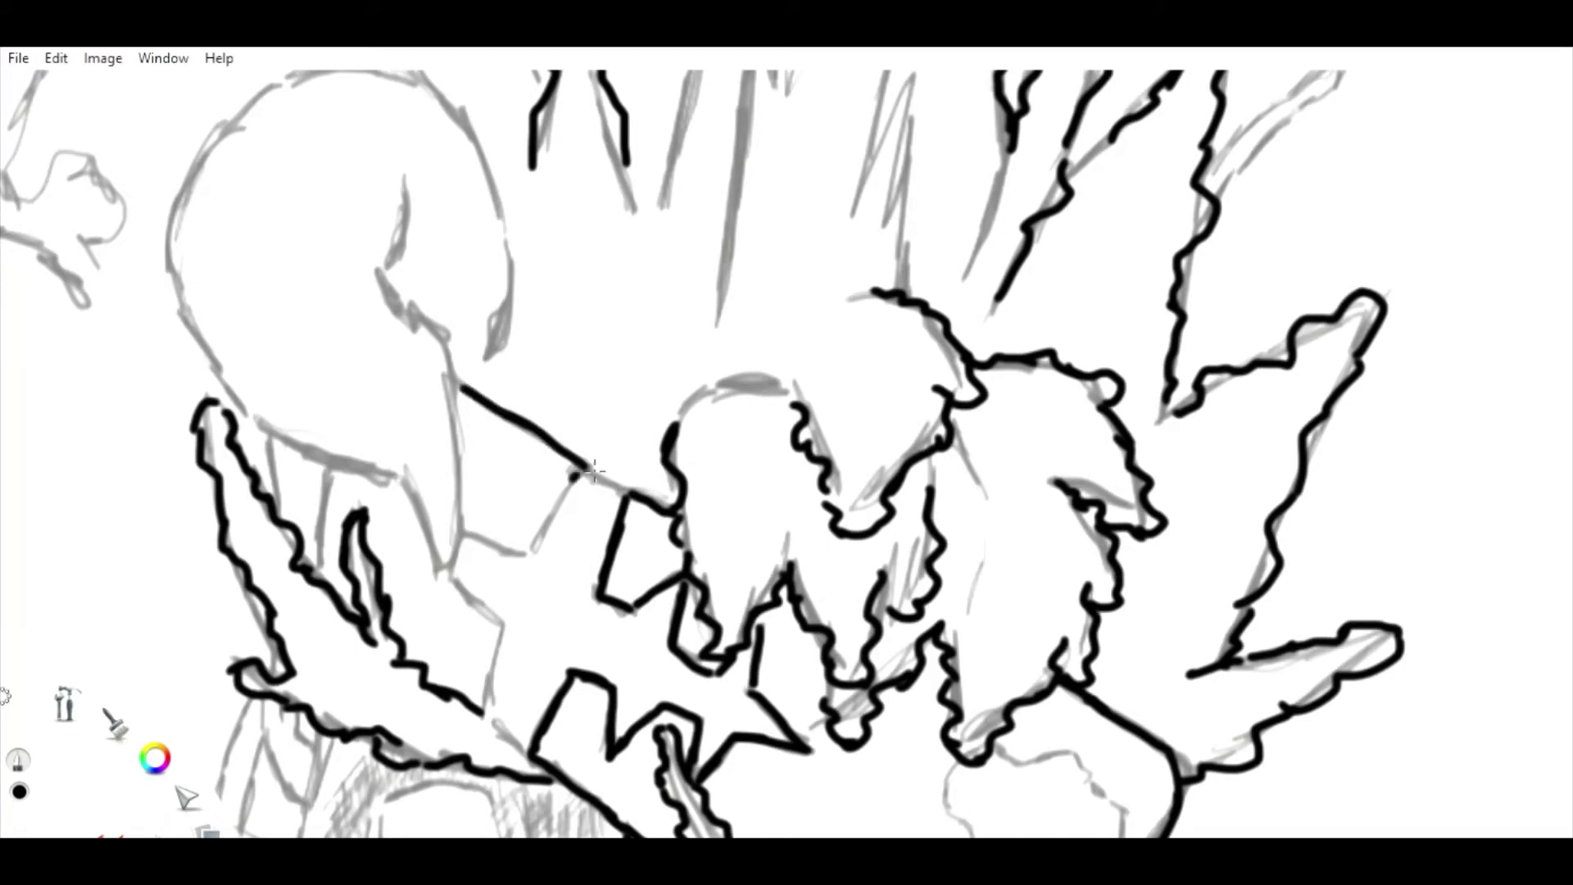
key(space)
drag(489, 536, 521, 361)
drag(541, 573, 549, 455)
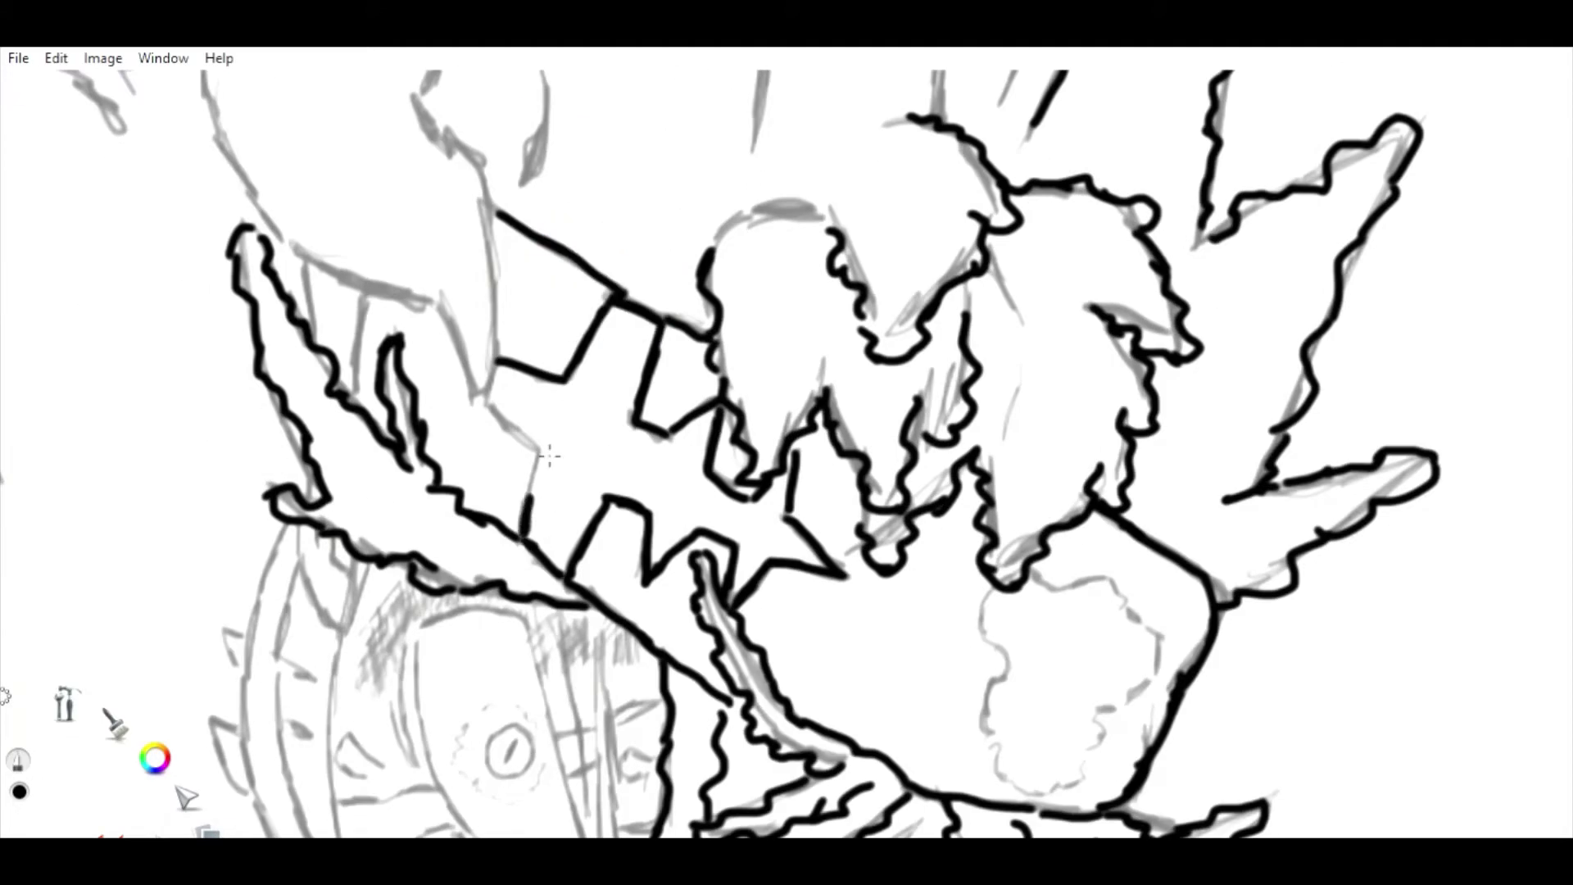
Ink the face contour from the right cheek around the chin and up the left cheek.
key(space)
mouse_move(534, 340)
mouse_down()
mouse_move(579, 603)
mouse_move(586, 408)
mouse_move(556, 192)
mouse_move(454, 278)
mouse_move(836, 380)
mouse_move(727, 490)
mouse_up()
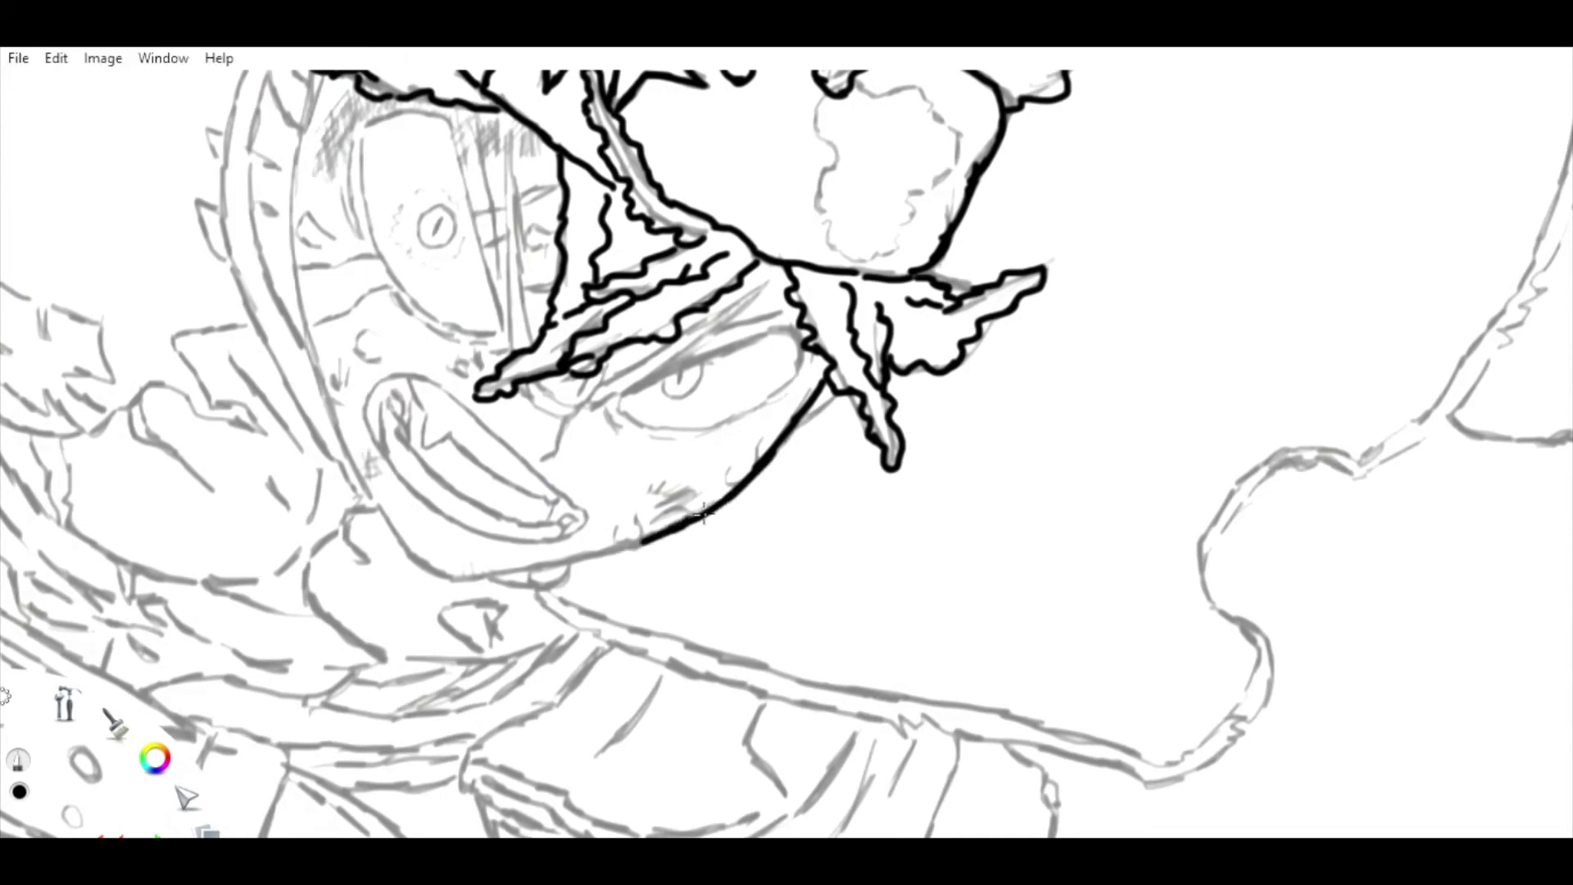
drag(502, 573, 415, 572)
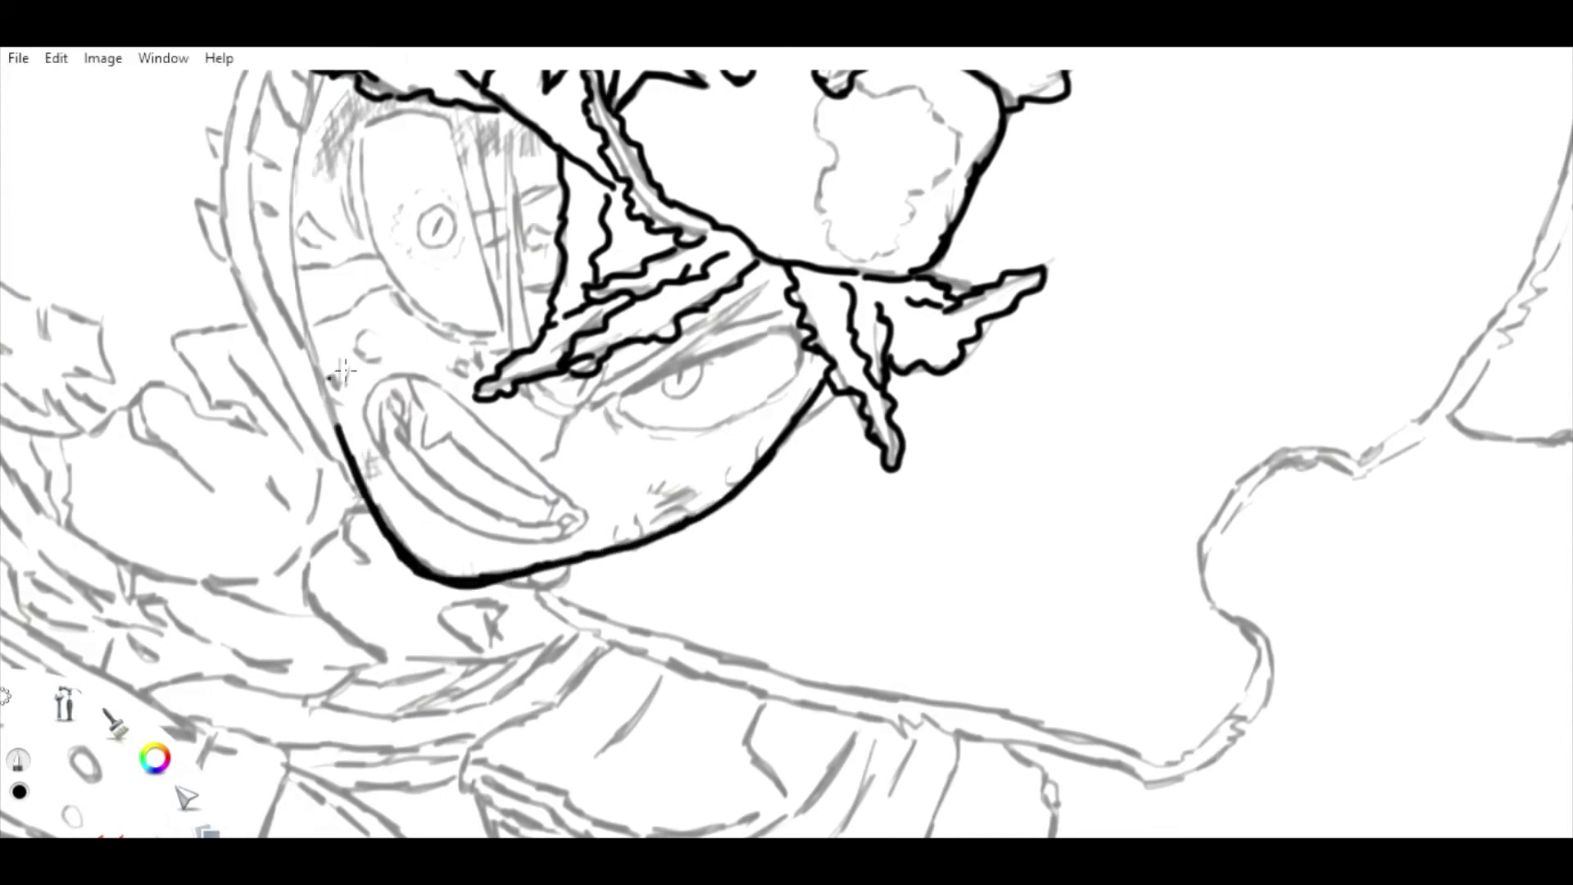
drag(305, 326, 334, 419)
key(space)
mouse_move(310, 135)
mouse_down()
mouse_move(372, 267)
mouse_move(379, 500)
mouse_up()
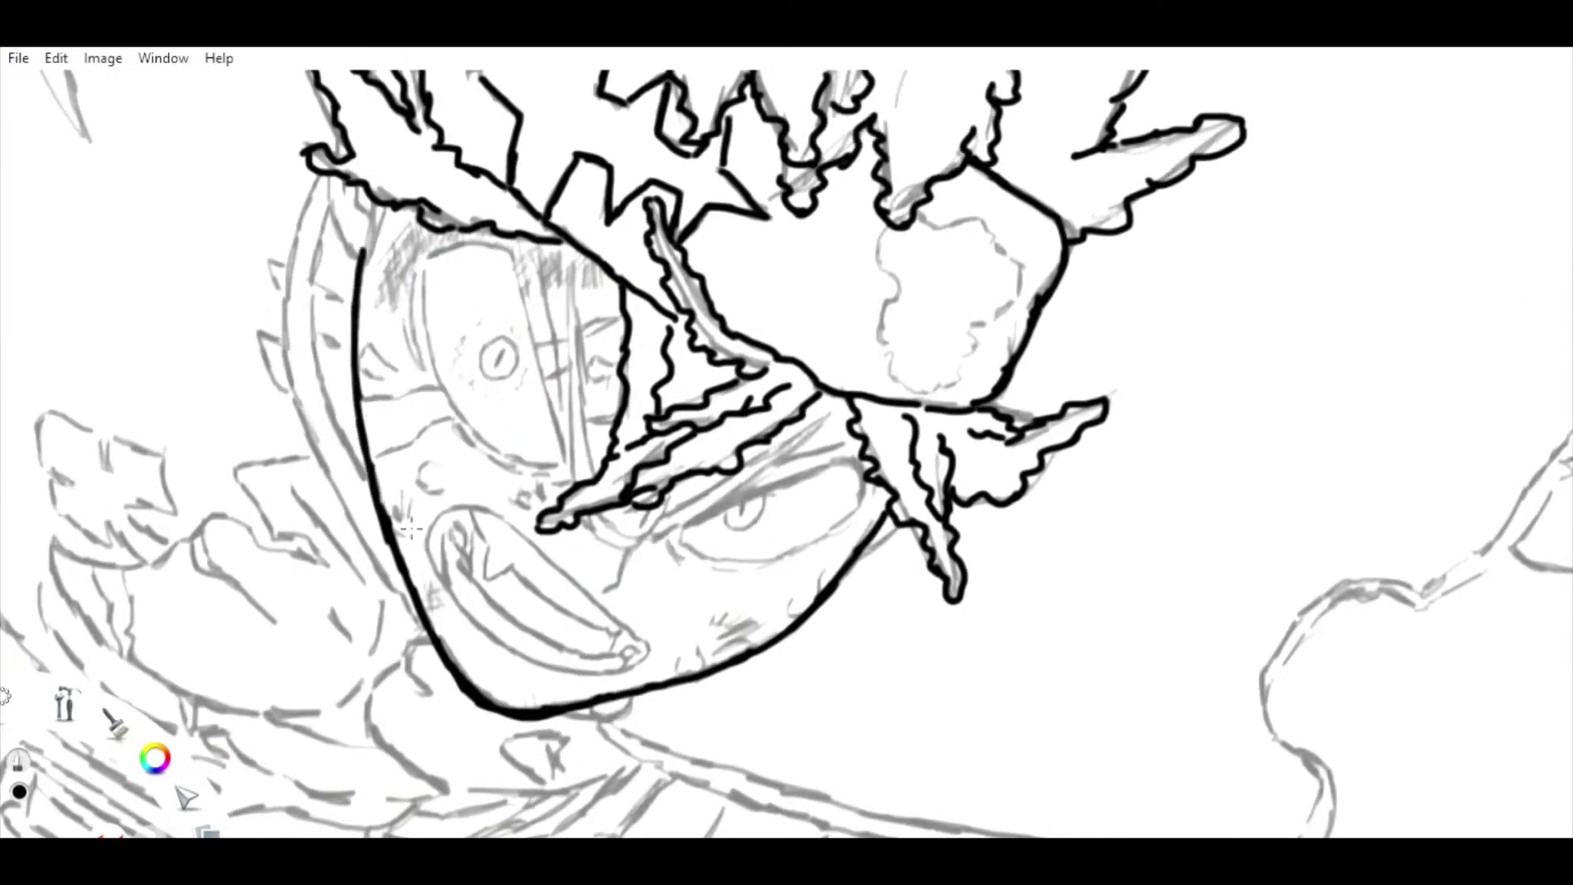
Ink the short curves outside the face contour, at the upper left cheek and beside the right hair tuft.
key(space)
drag(491, 262, 557, 245)
mouse_move(433, 245)
mouse_down()
mouse_move(463, 406)
mouse_move(489, 438)
mouse_up()
key(space)
drag(587, 479, 74, 89)
drag(722, 489, 774, 463)
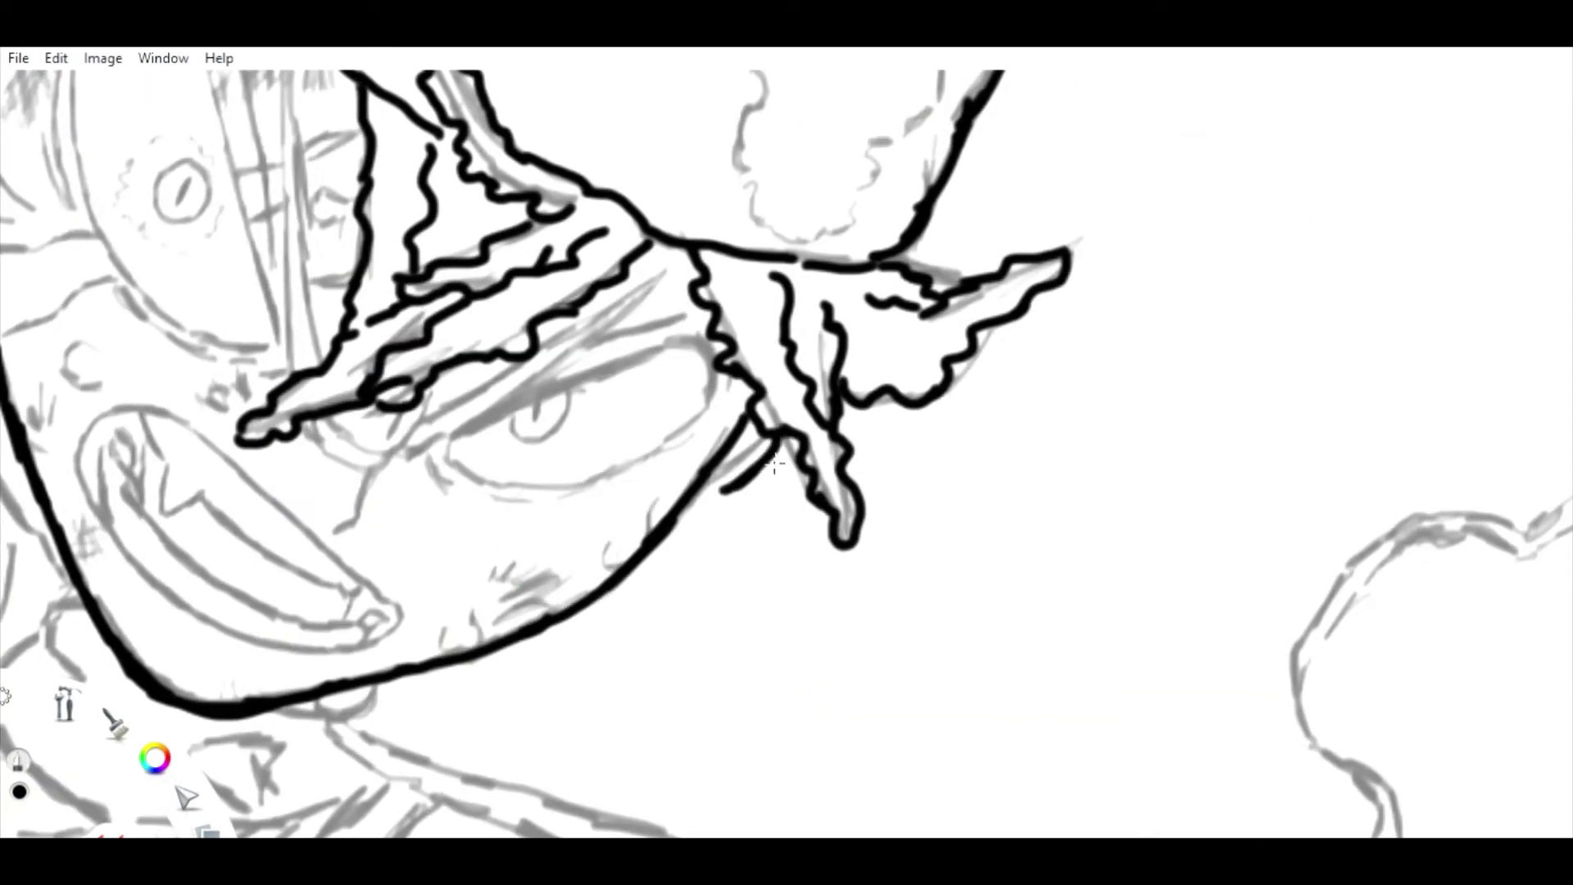
Ink the nose line and the outline of the open mouth, with a crease line beneath the lower lip.
key(space)
drag(494, 111, 797, 110)
drag(725, 395, 668, 470)
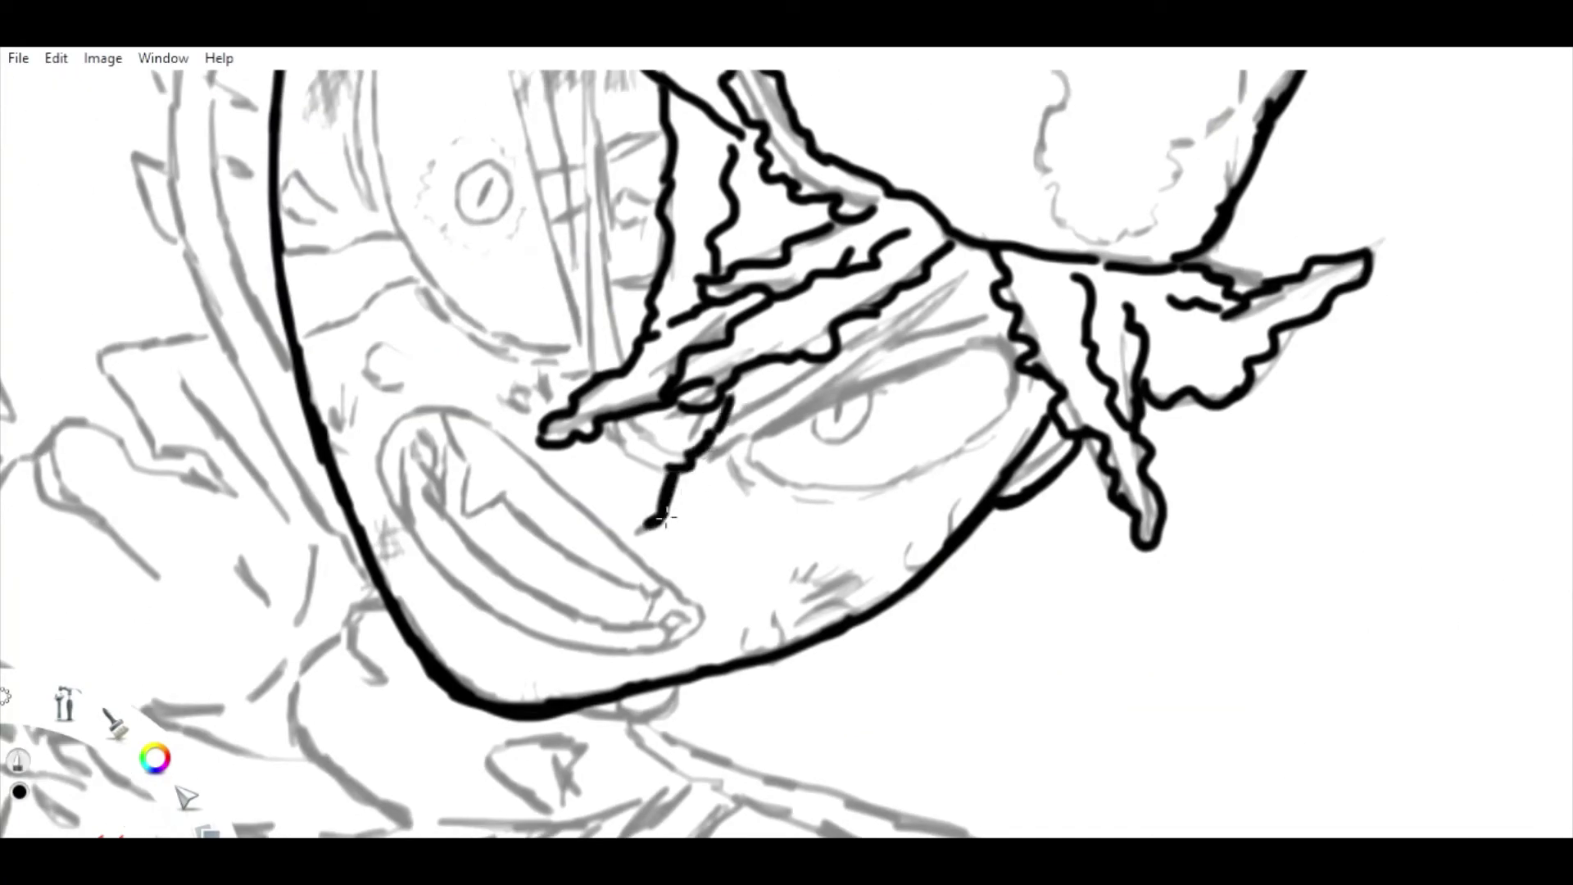
key(ctrl+z)
mouse_move(685, 591)
mouse_down()
mouse_move(573, 622)
mouse_move(497, 602)
mouse_move(416, 508)
mouse_move(398, 451)
mouse_move(580, 459)
mouse_move(656, 583)
mouse_up()
drag(567, 452, 698, 599)
drag(414, 401, 520, 426)
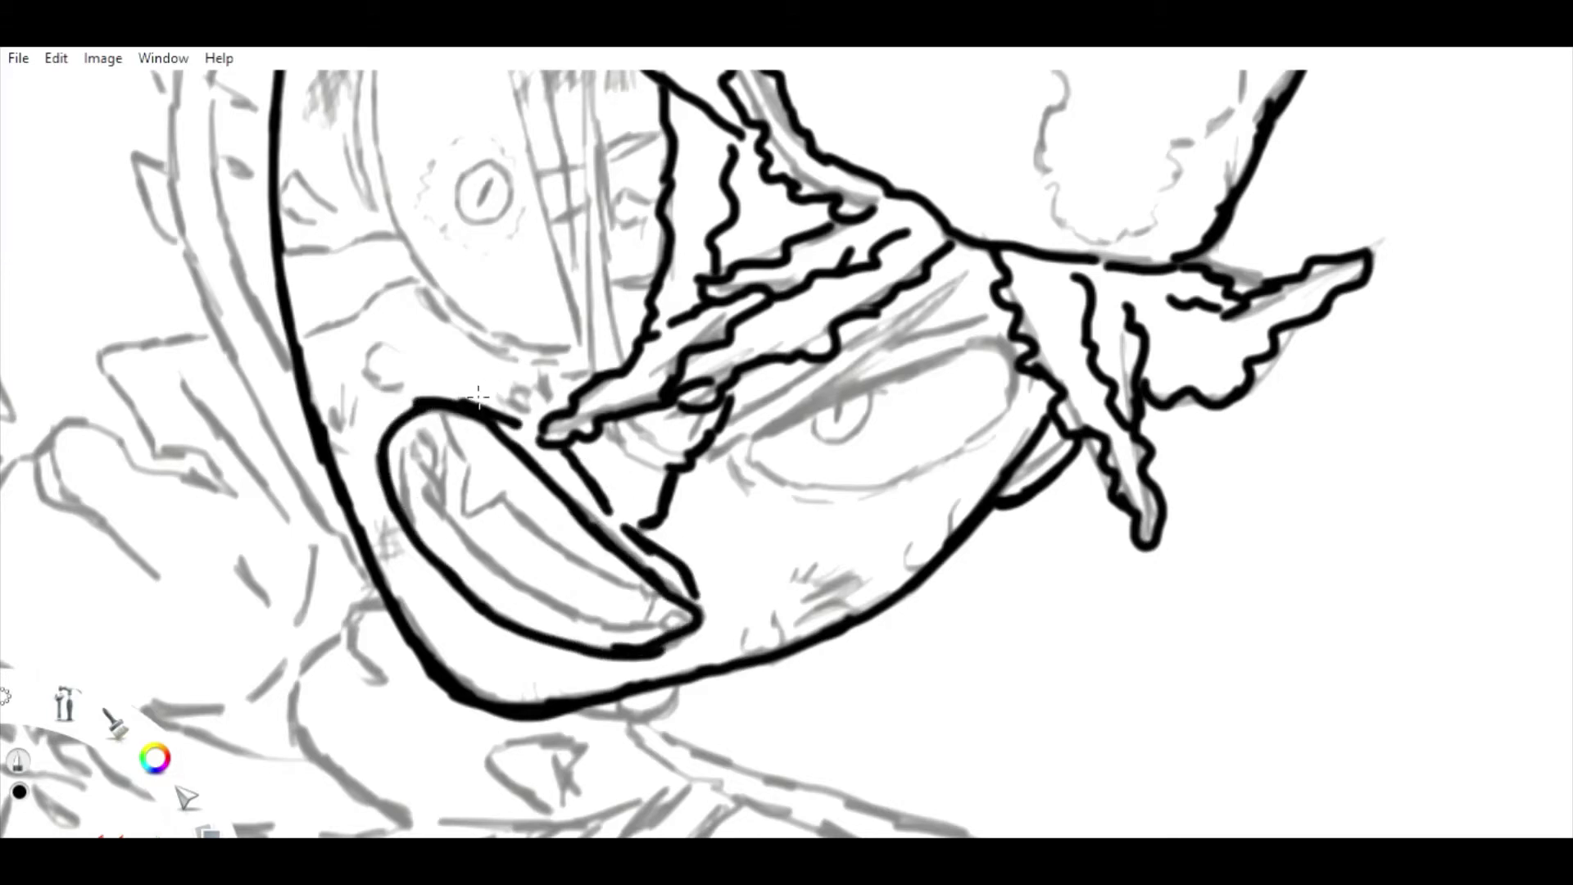
mouse_move(407, 564)
mouse_down()
mouse_move(548, 666)
mouse_move(586, 670)
mouse_up()
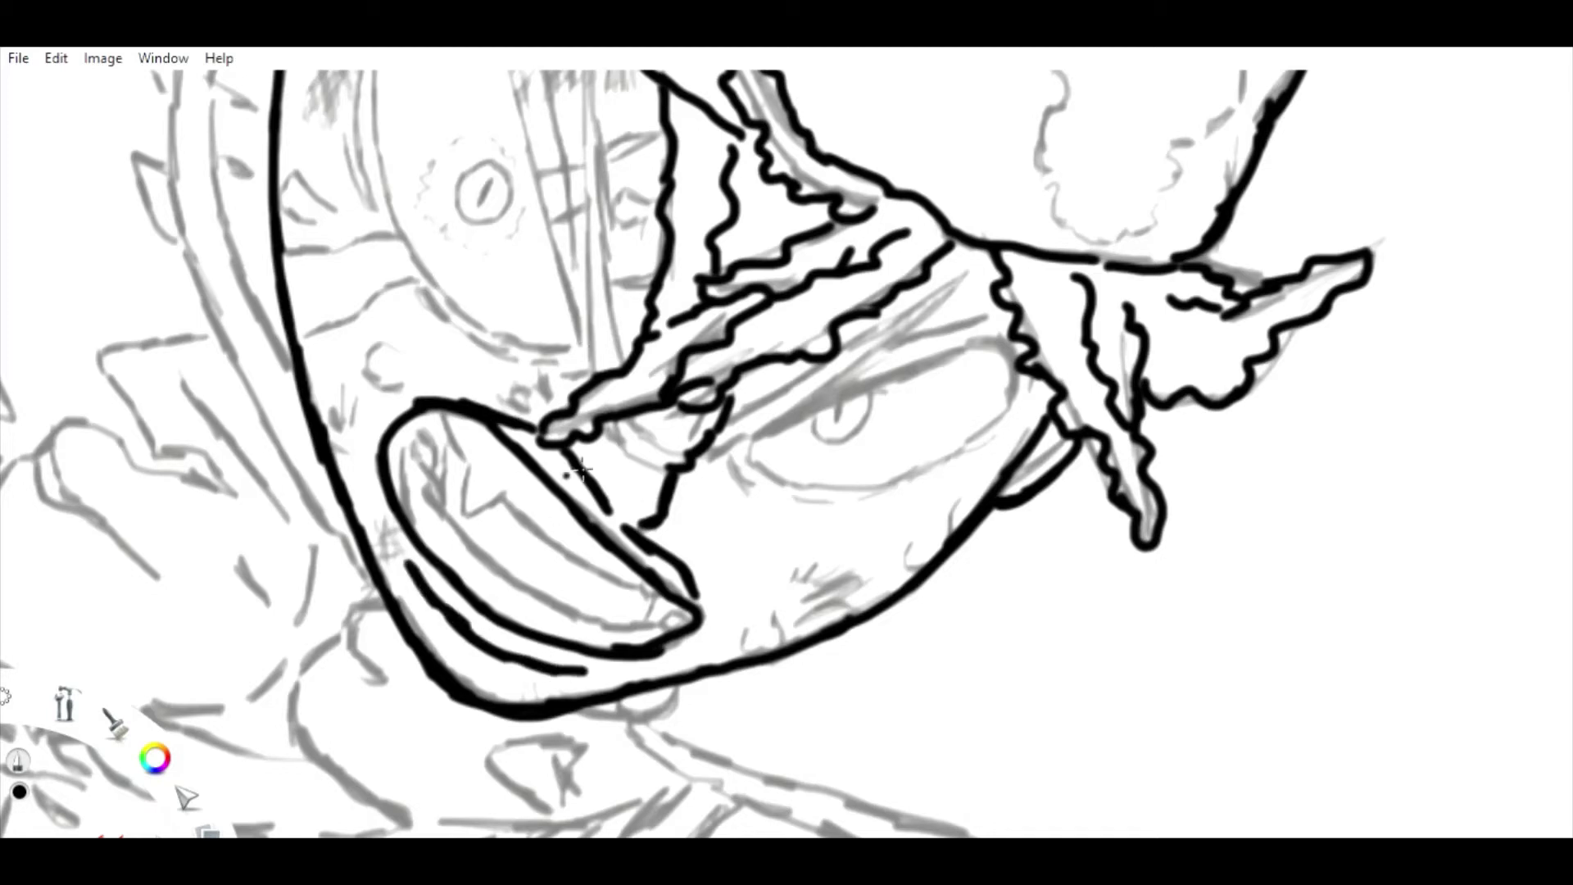
Ink the small details around the nose and the teeth and inner contours of the open mouth.
drag(636, 449, 670, 471)
drag(614, 424, 684, 463)
drag(684, 463, 703, 408)
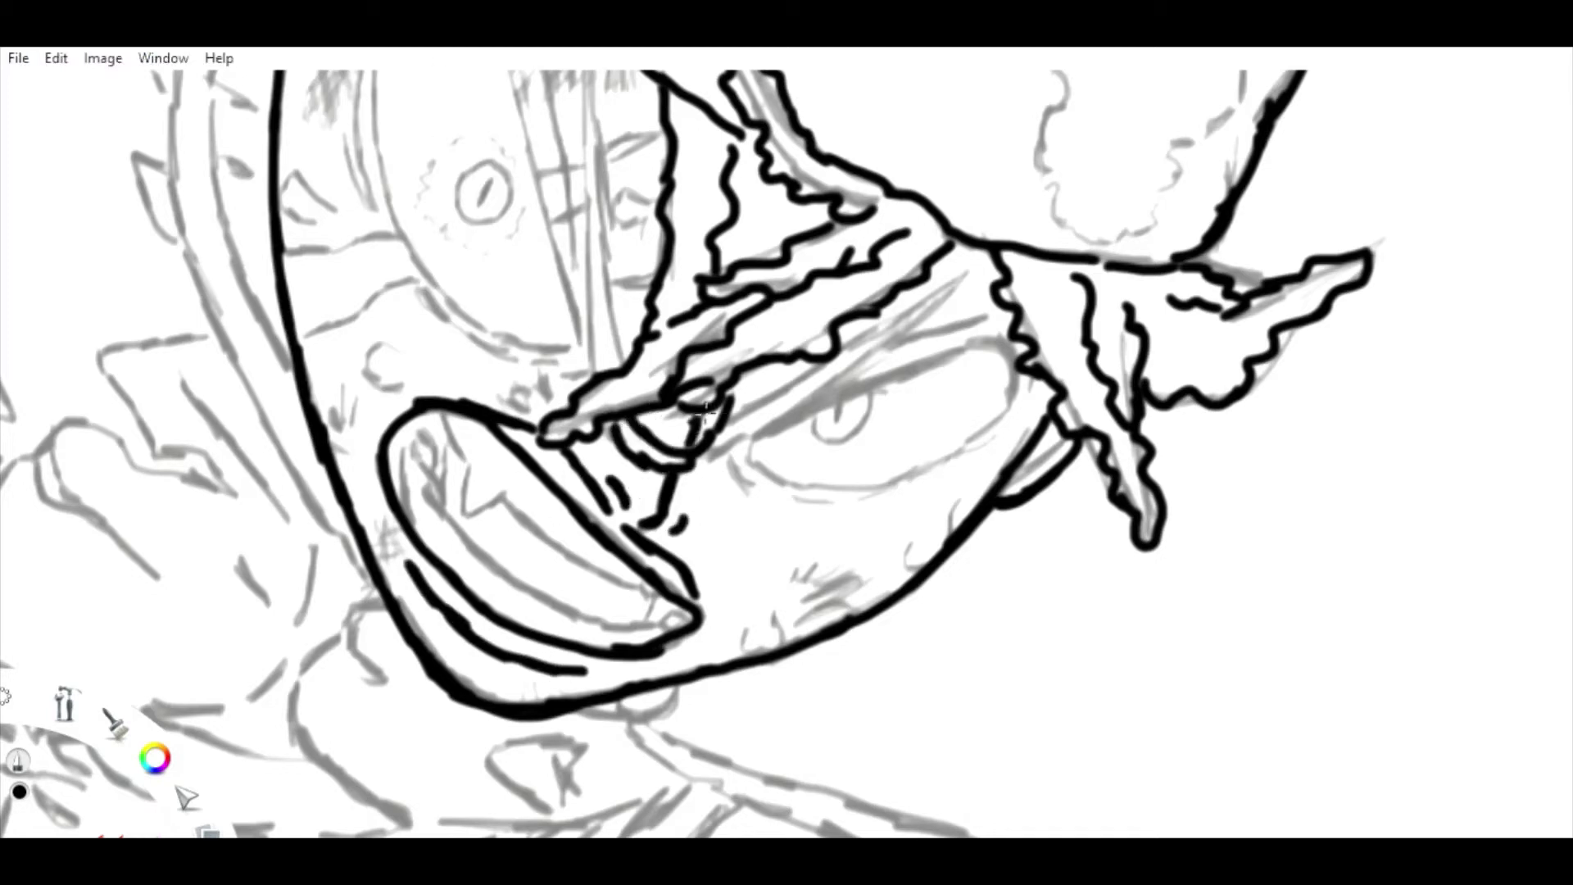
mouse_move(434, 411)
mouse_down()
mouse_move(545, 522)
mouse_move(647, 583)
mouse_up()
mouse_move(413, 446)
mouse_down()
mouse_move(455, 521)
mouse_move(609, 632)
mouse_move(401, 516)
mouse_up()
scroll(460, 491, down, 5)
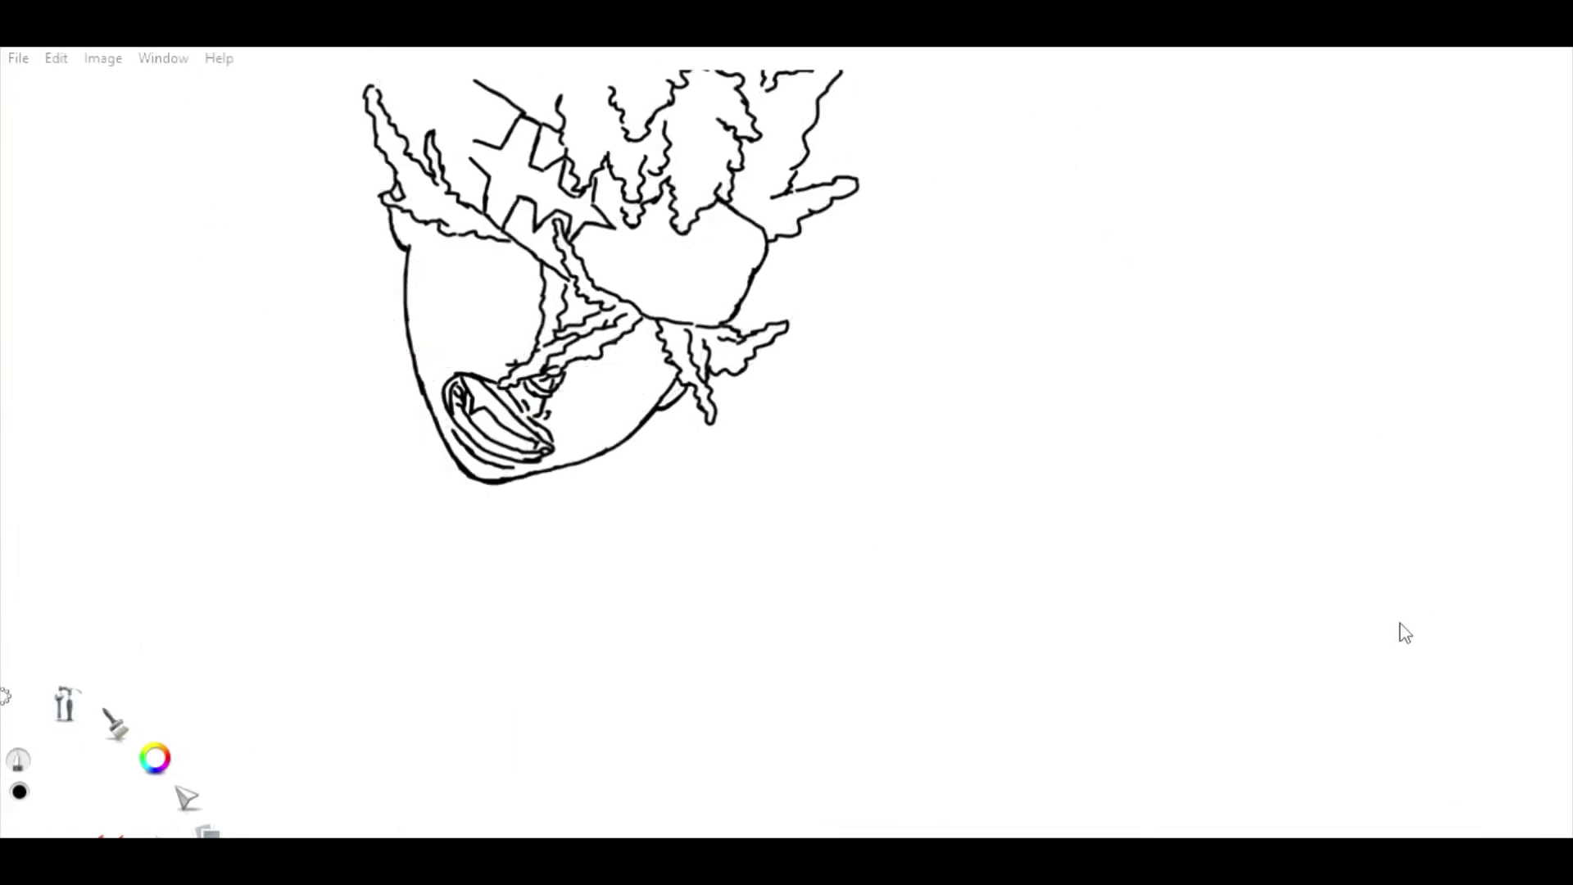
Ink the brow creases near both eyes and the full outline of the narrowed right eye.
scroll(491, 435, up, 5)
mouse_move(508, 471)
mouse_down()
mouse_move(692, 354)
mouse_move(705, 328)
mouse_move(541, 426)
mouse_move(607, 534)
mouse_up()
mouse_move(444, 197)
mouse_down()
mouse_move(461, 504)
mouse_move(454, 413)
mouse_up()
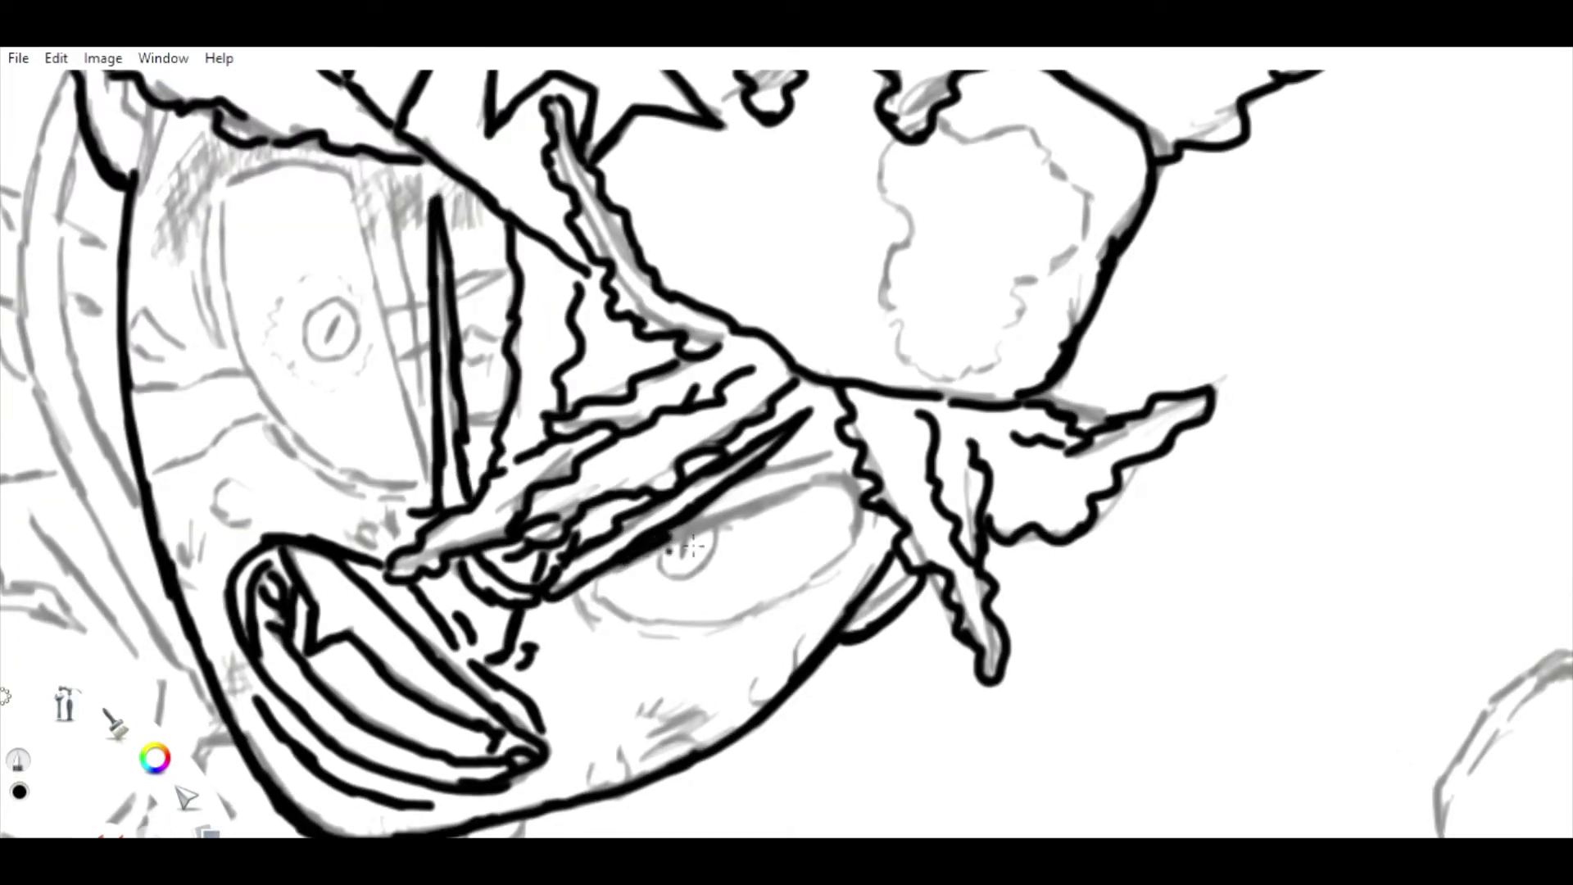
mouse_move(691, 545)
mouse_down()
mouse_move(770, 496)
mouse_move(843, 480)
mouse_move(865, 532)
mouse_up()
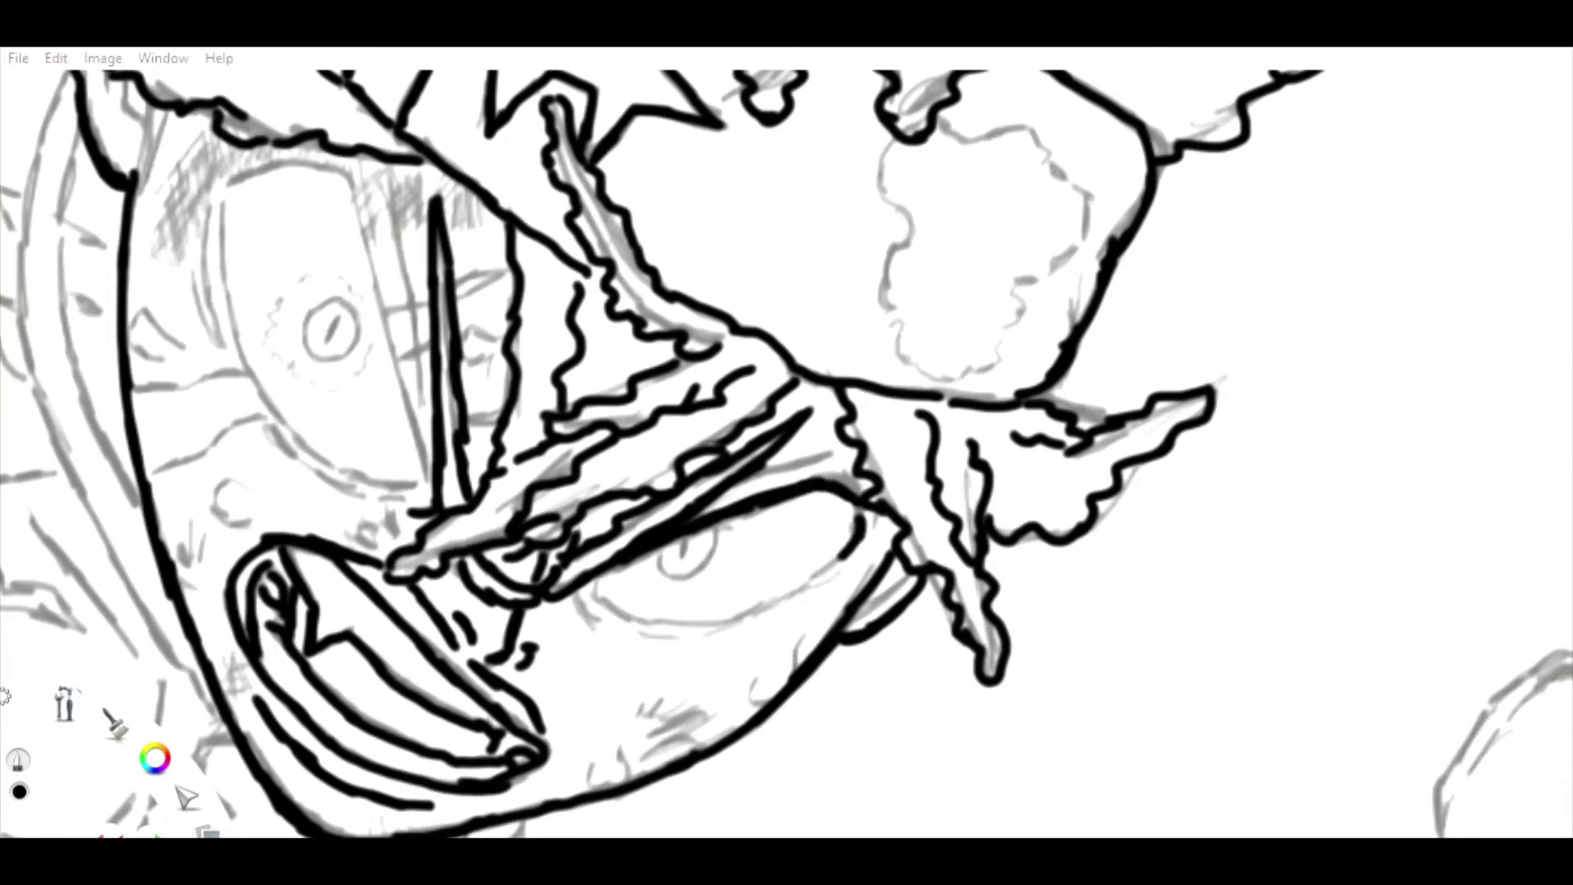
drag(591, 598, 614, 573)
mouse_move(825, 573)
mouse_down()
mouse_move(737, 622)
mouse_move(614, 619)
mouse_up()
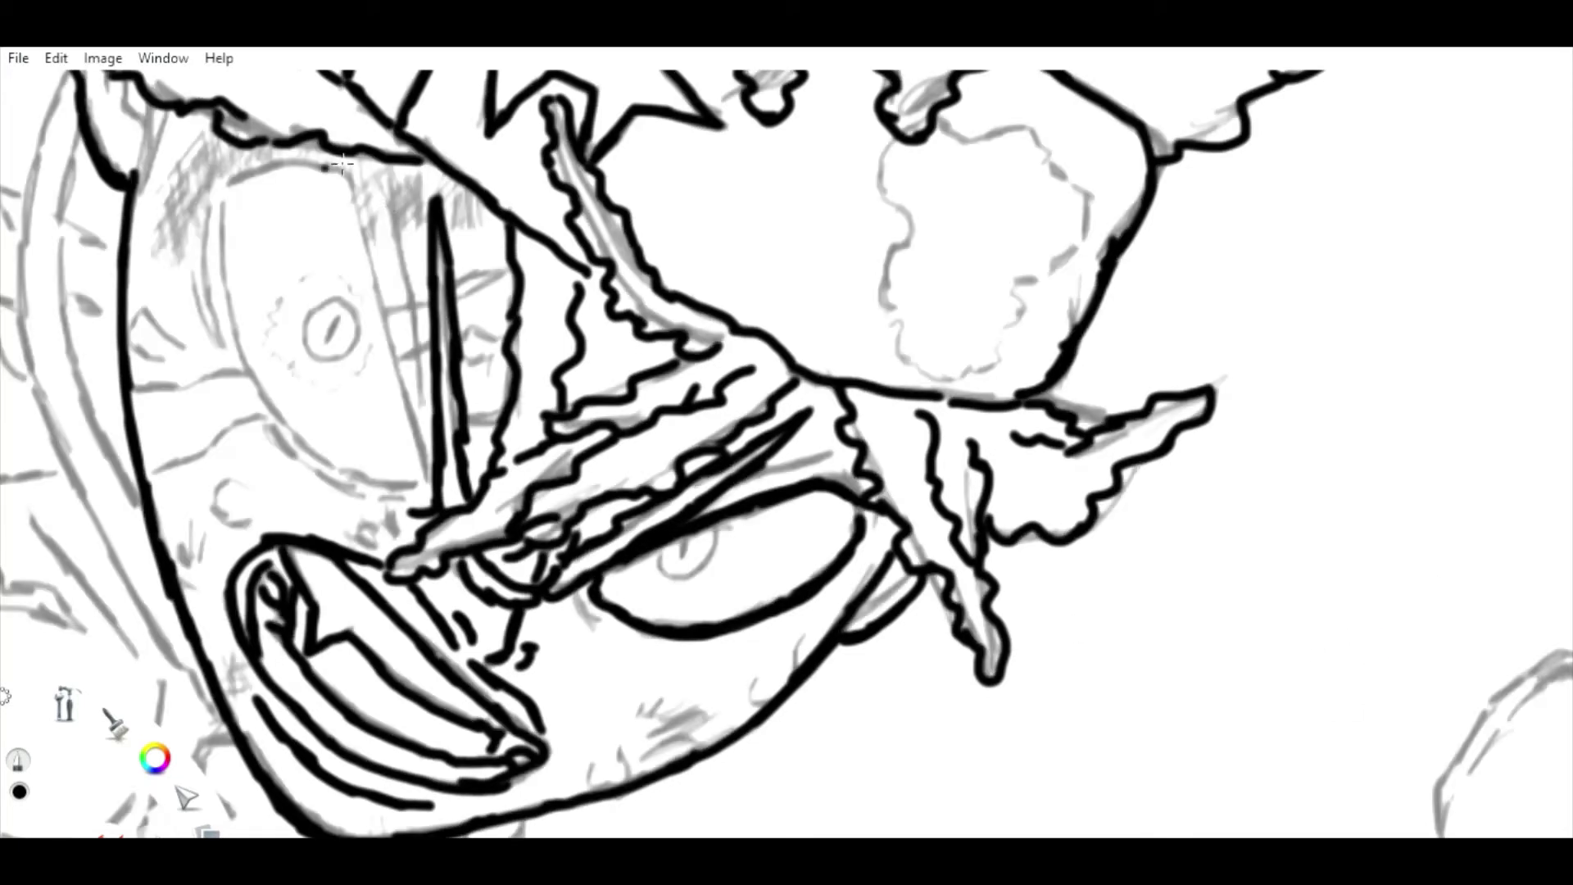
Ink the outline of the wide left eye and the crease lines around both eyes.
mouse_move(299, 160)
mouse_down()
mouse_move(379, 238)
mouse_move(430, 475)
mouse_up()
mouse_move(303, 160)
mouse_down()
mouse_move(227, 181)
mouse_move(233, 344)
mouse_move(304, 427)
mouse_up()
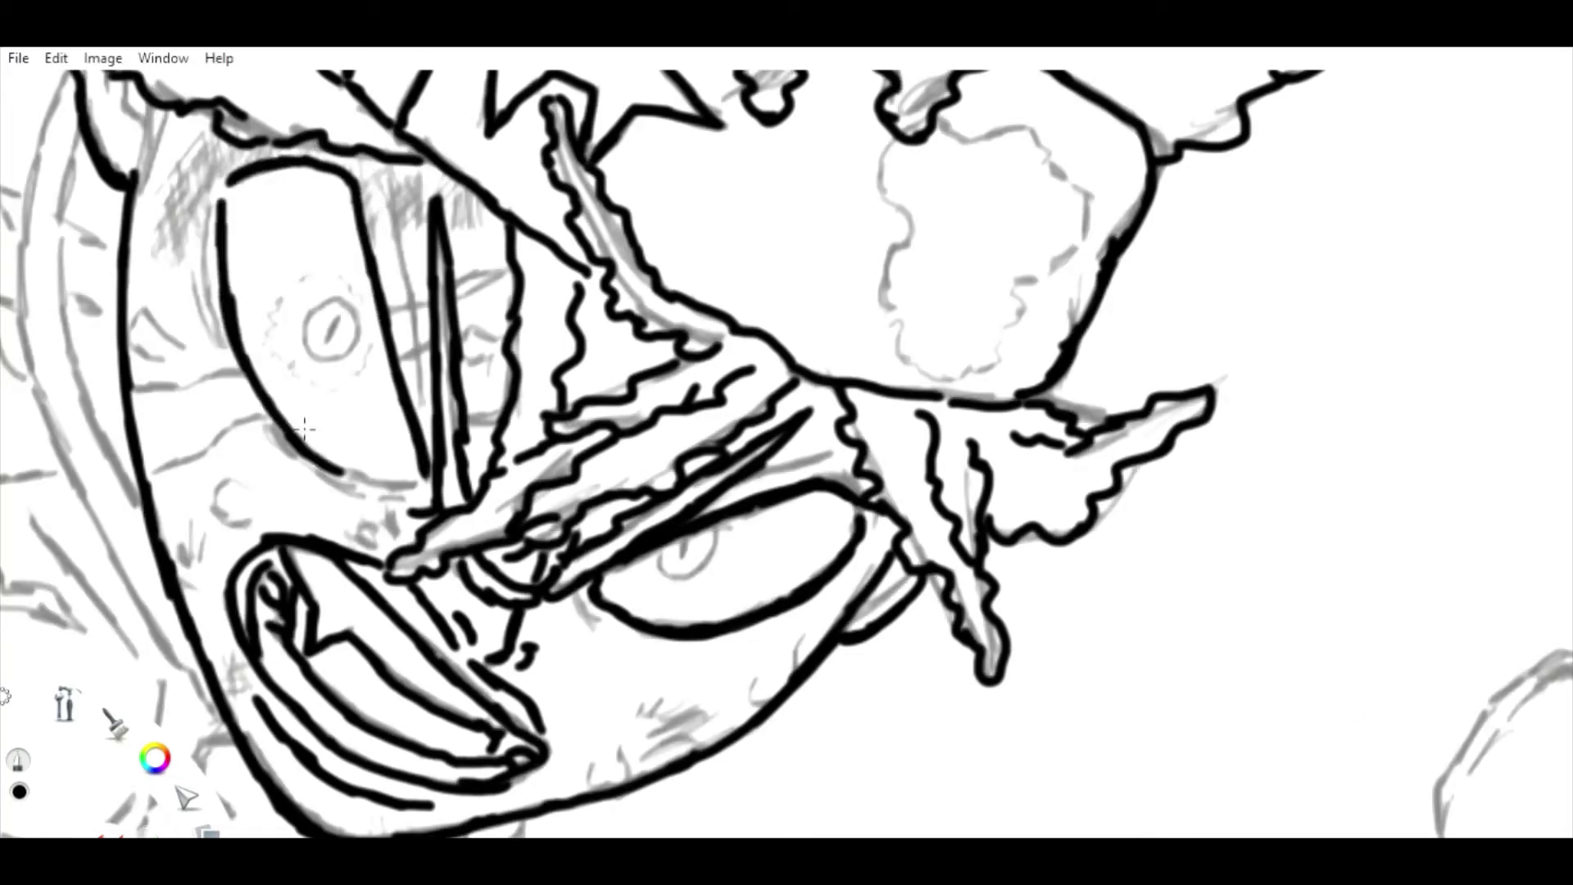
drag(383, 187, 423, 418)
mouse_move(219, 209)
mouse_down()
mouse_move(203, 278)
mouse_move(220, 344)
mouse_up()
drag(320, 474, 397, 490)
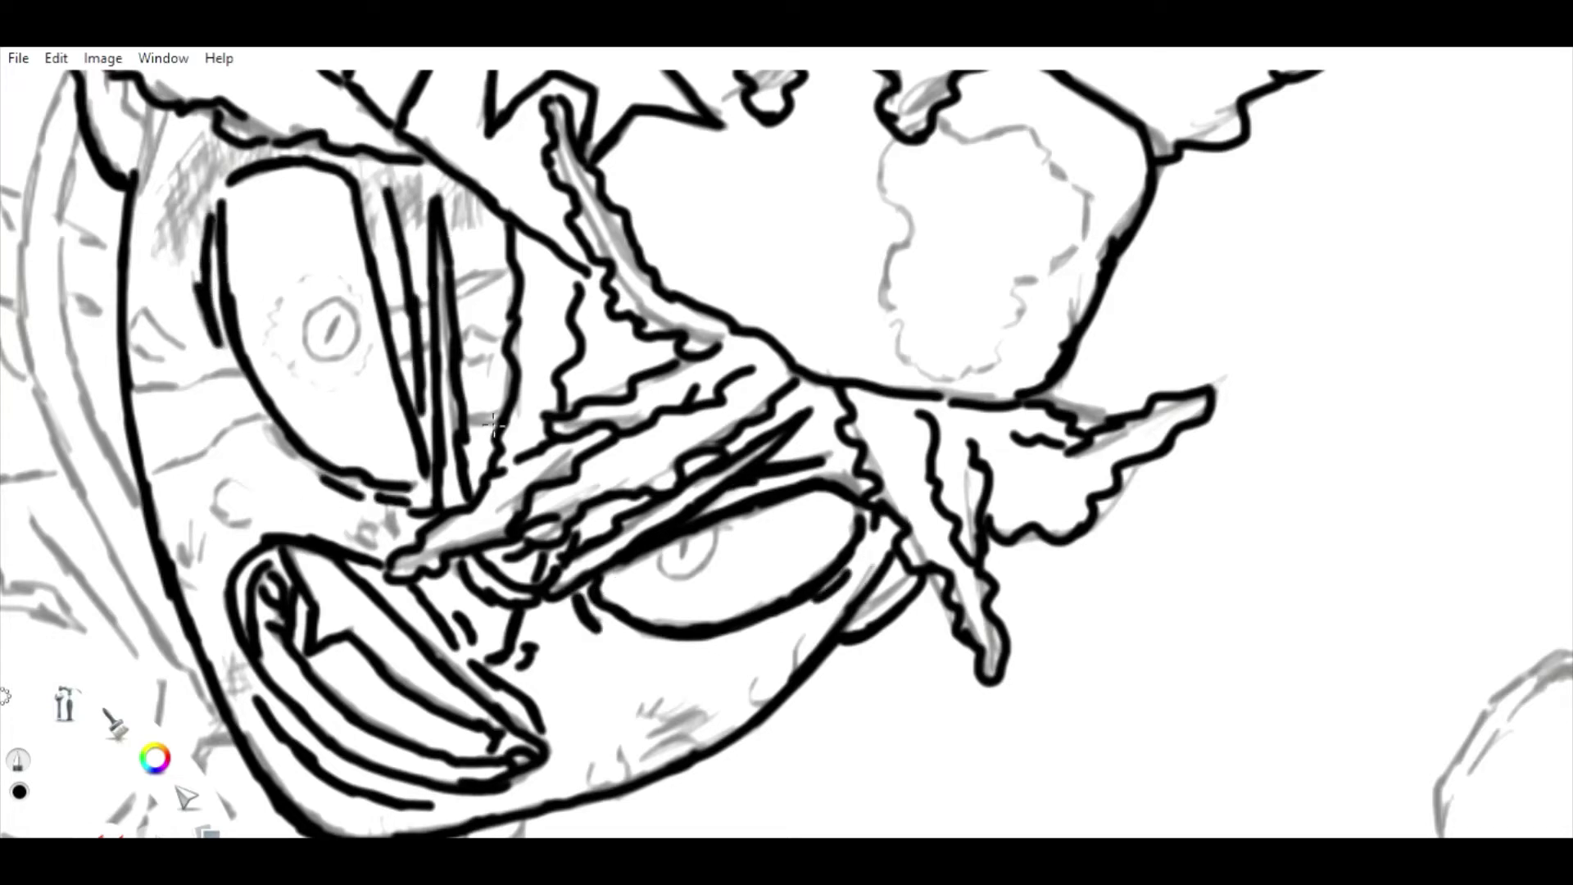
Ink the round irises and slit pupils of both eyes.
scroll(583, 533, down, 2)
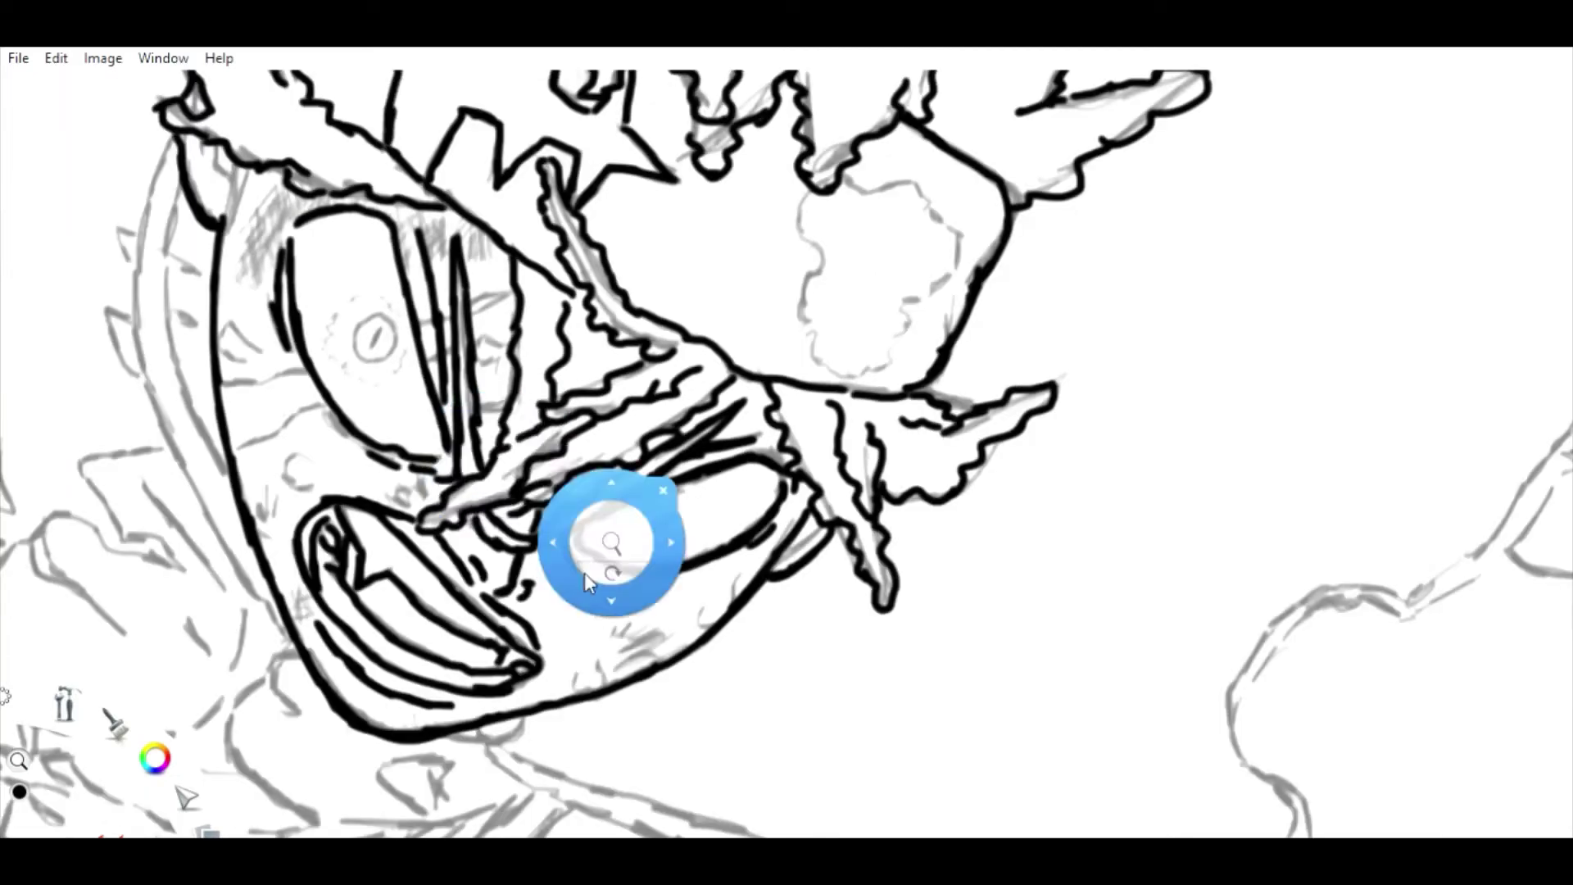
scroll(606, 428, up, 5)
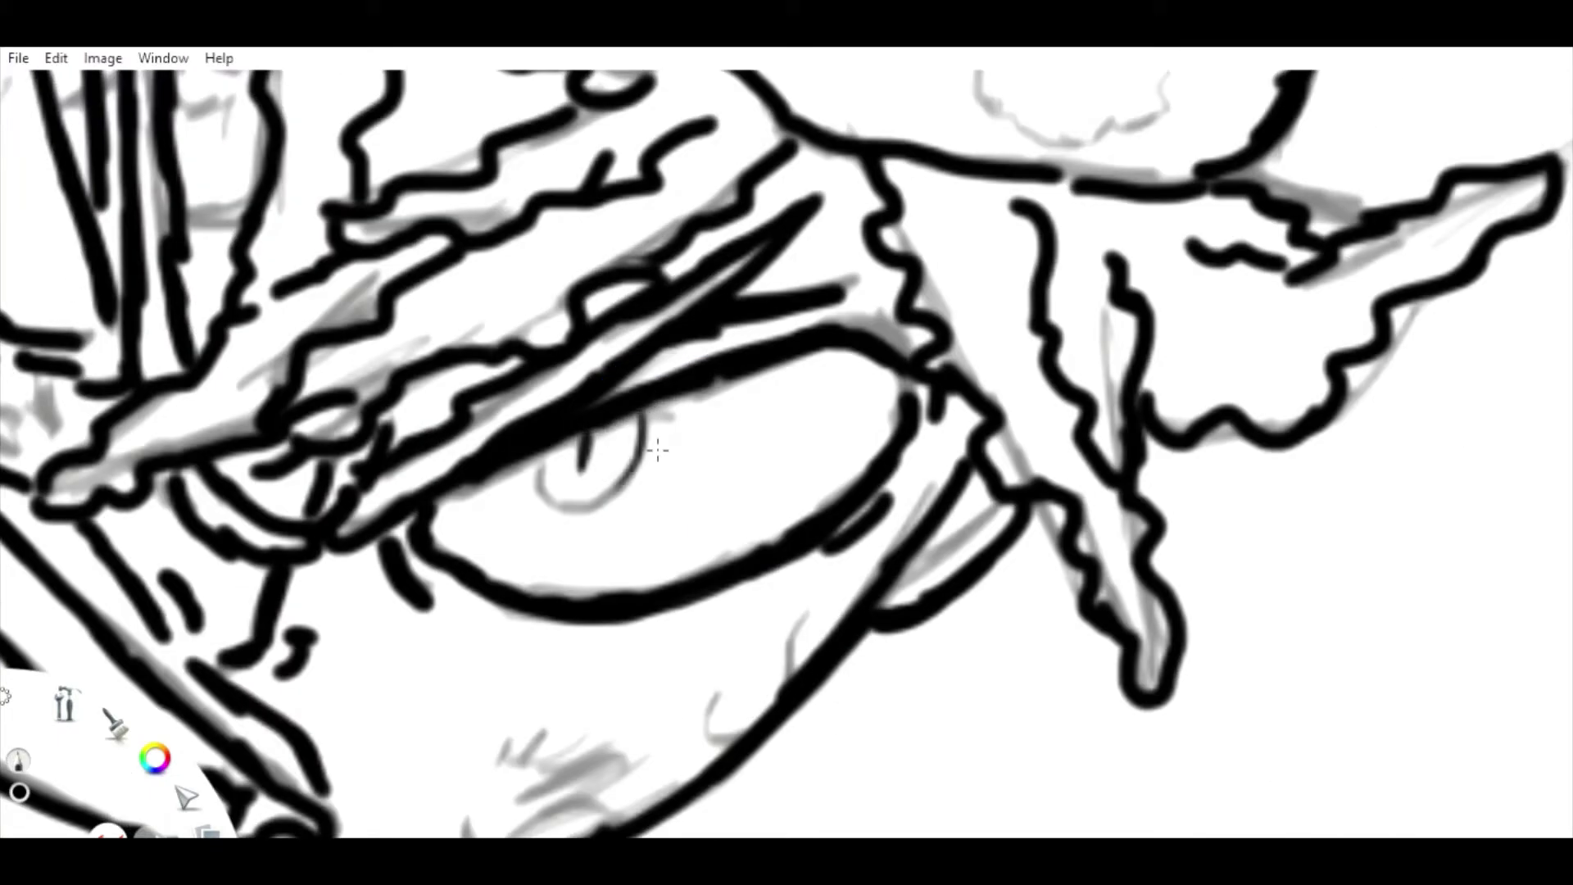
drag(541, 482, 619, 490)
scroll(609, 378, down, 3)
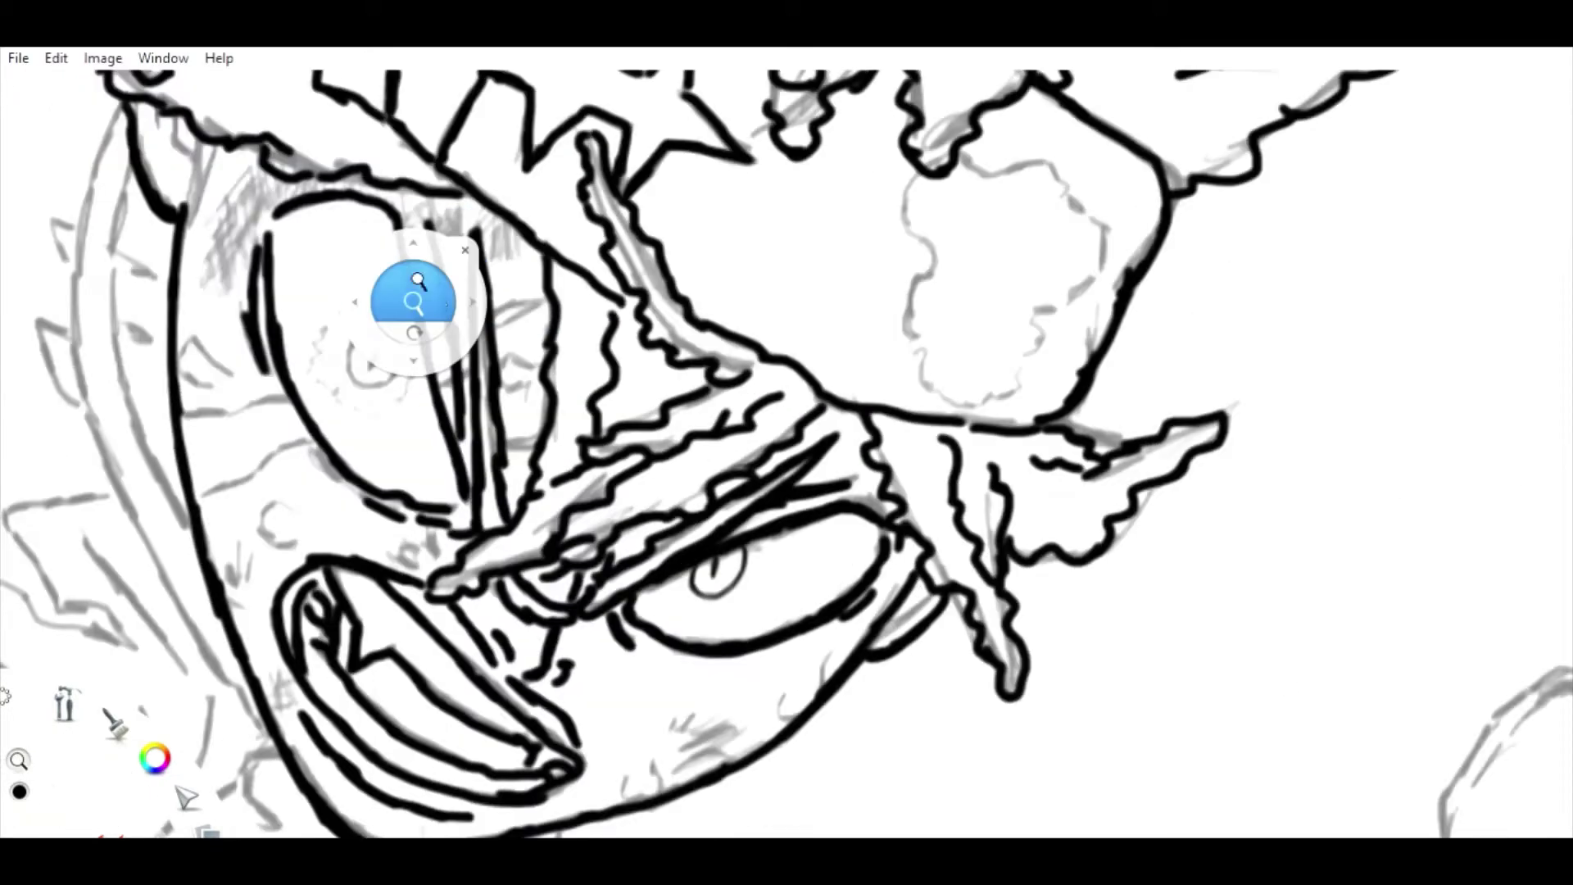
scroll(539, 378, up, 4)
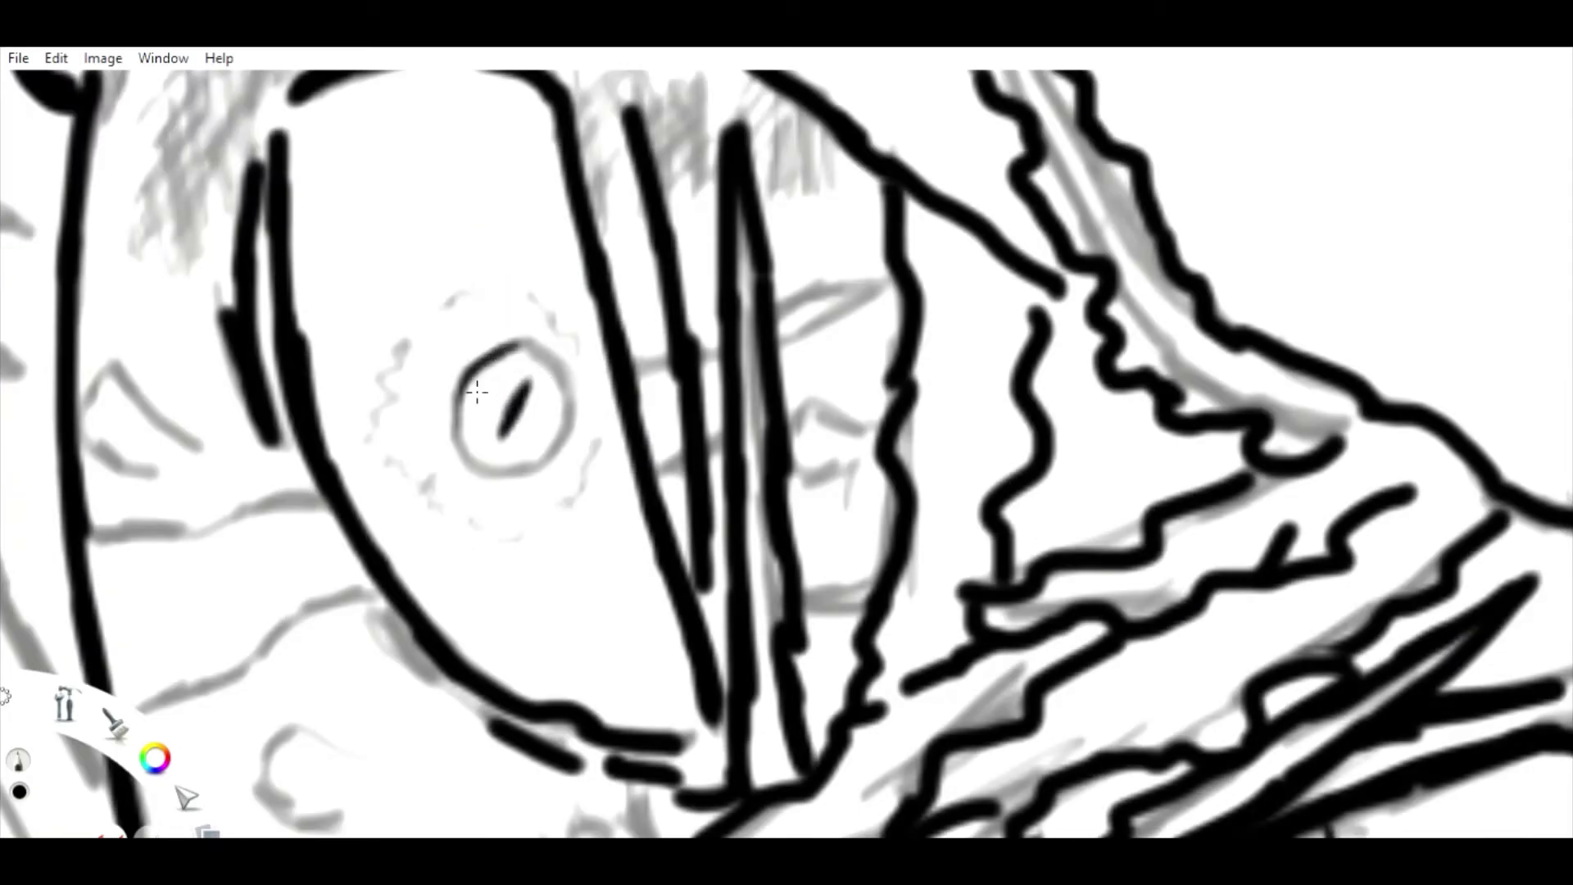
mouse_move(476, 392)
mouse_down()
mouse_move(496, 476)
mouse_move(557, 458)
mouse_move(565, 352)
mouse_move(545, 342)
mouse_up()
Ink the rough broken ring around the left eye's iris.
scroll(559, 375, down, 3)
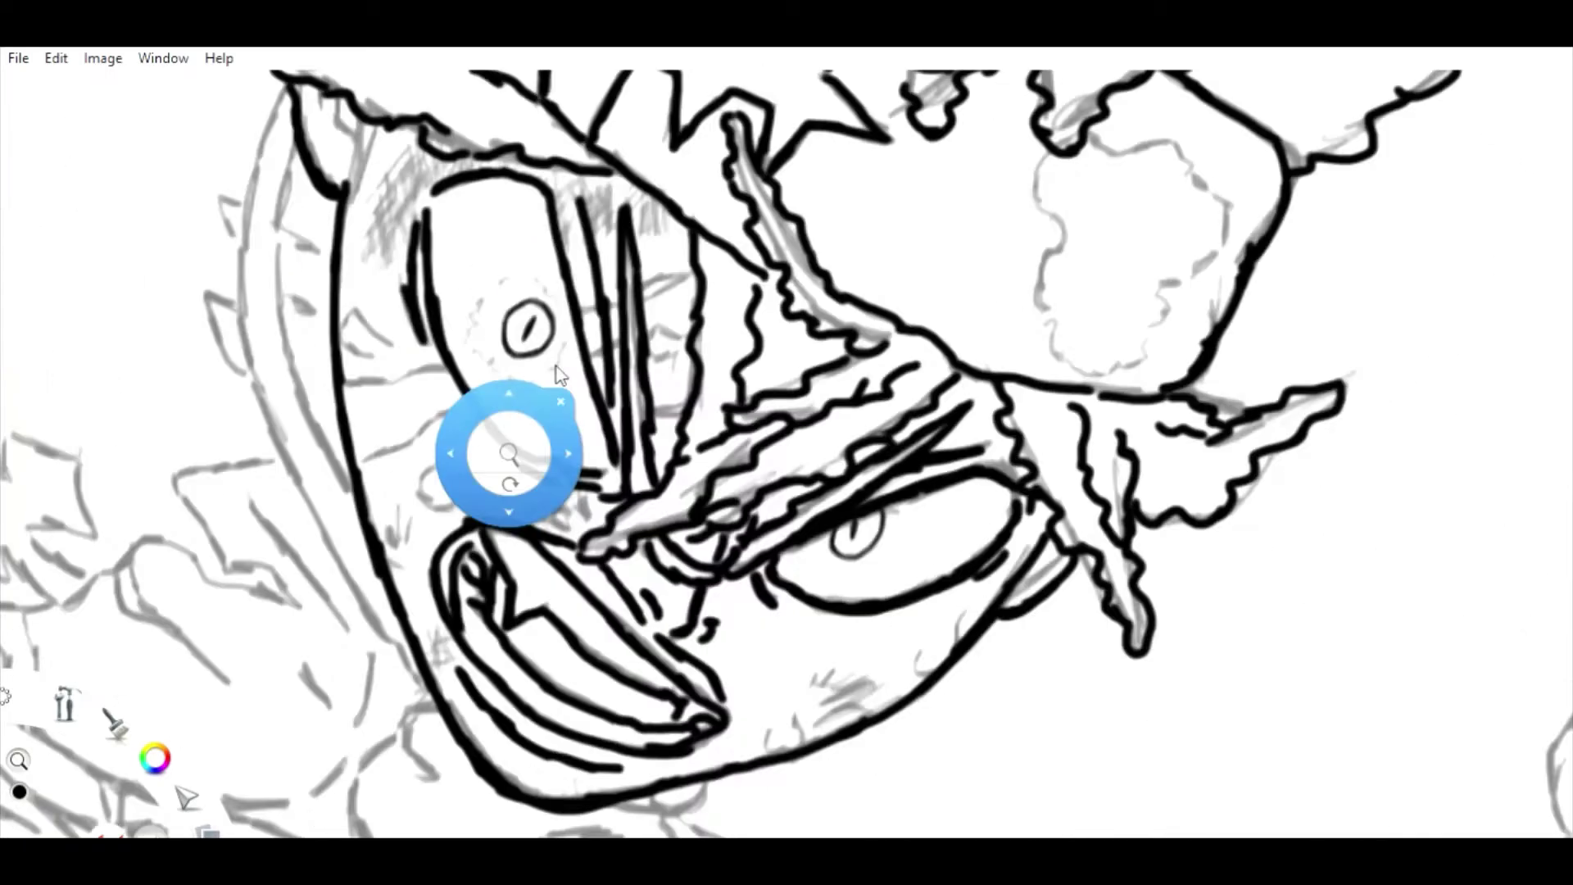
scroll(557, 275, up, 4)
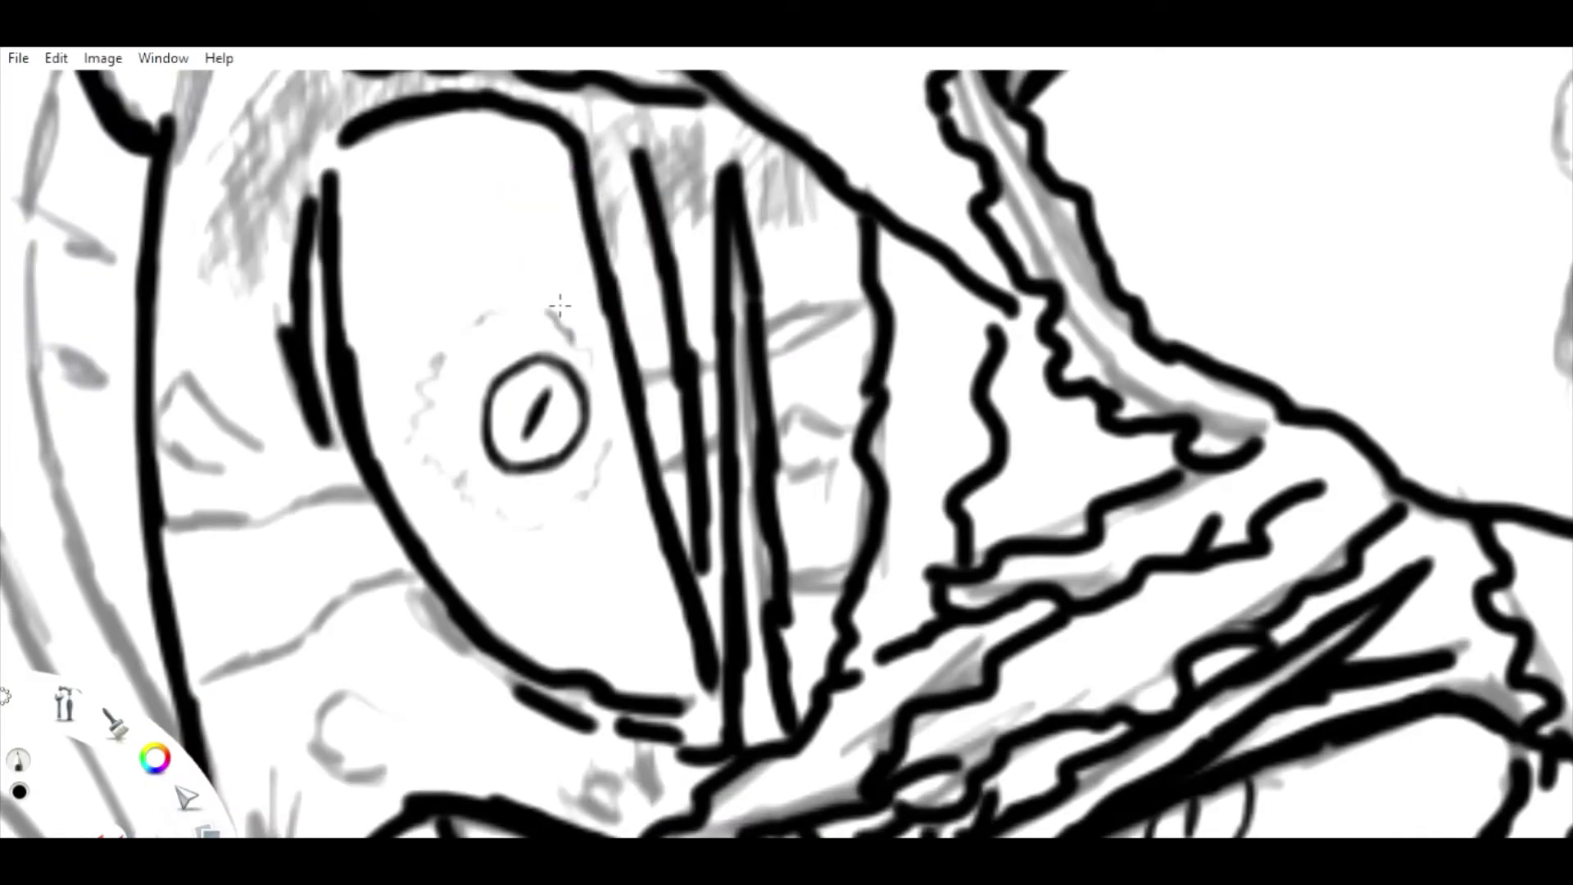
mouse_move(535, 514)
mouse_down()
mouse_move(431, 378)
mouse_move(501, 316)
mouse_up()
Ink both sides and the tip of the tall, narrow hair spike in the middle of the head.
scroll(498, 324, down, 4)
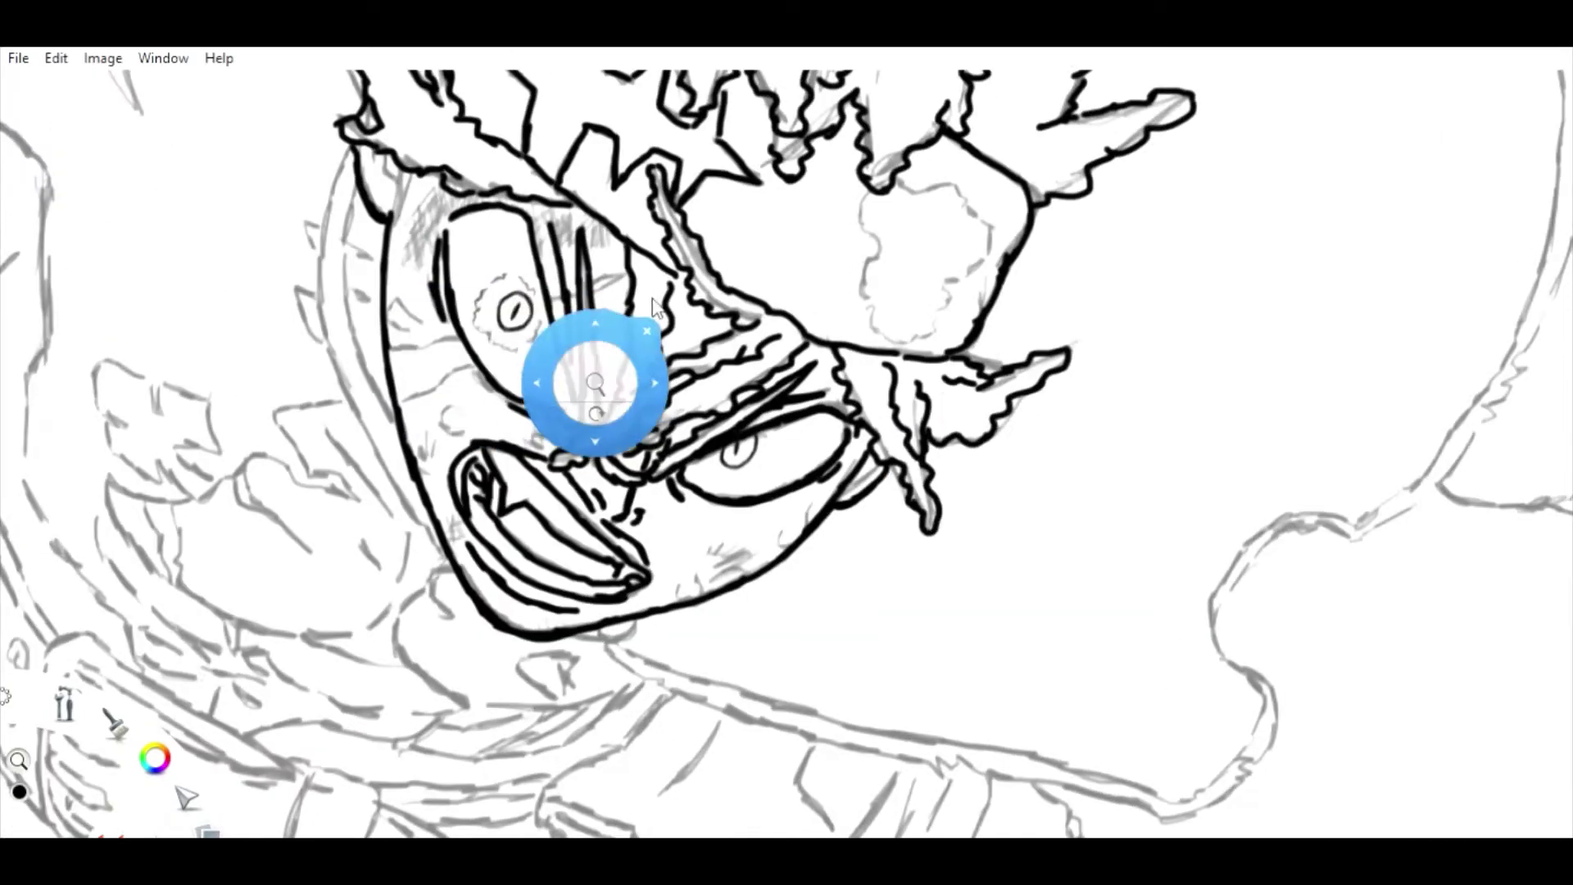
scroll(397, 385, up, 4)
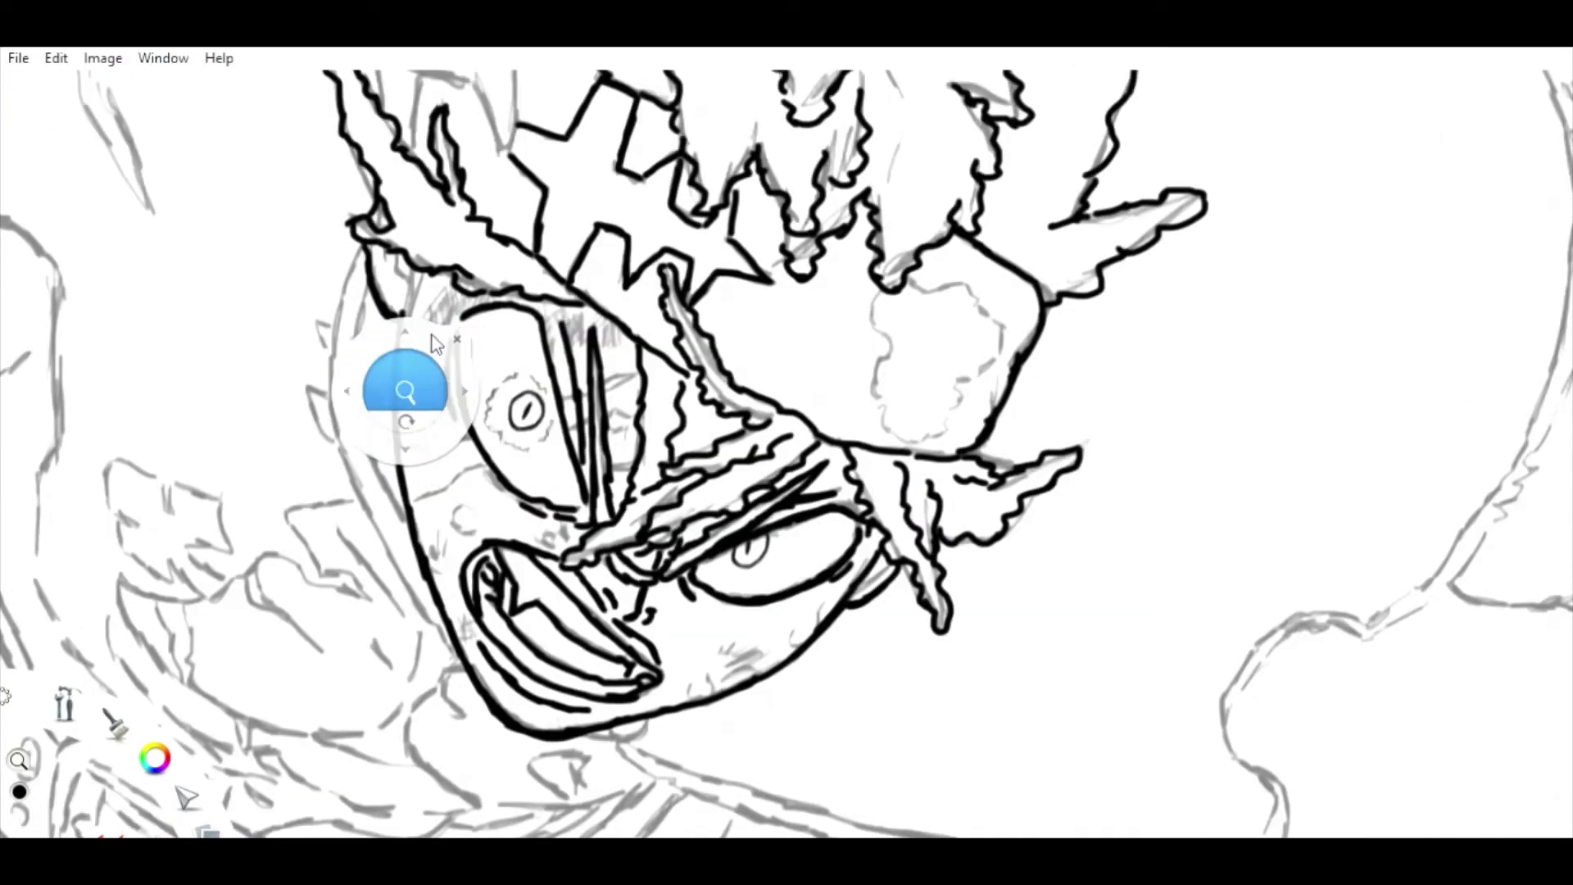
scroll(465, 358, down, 4)
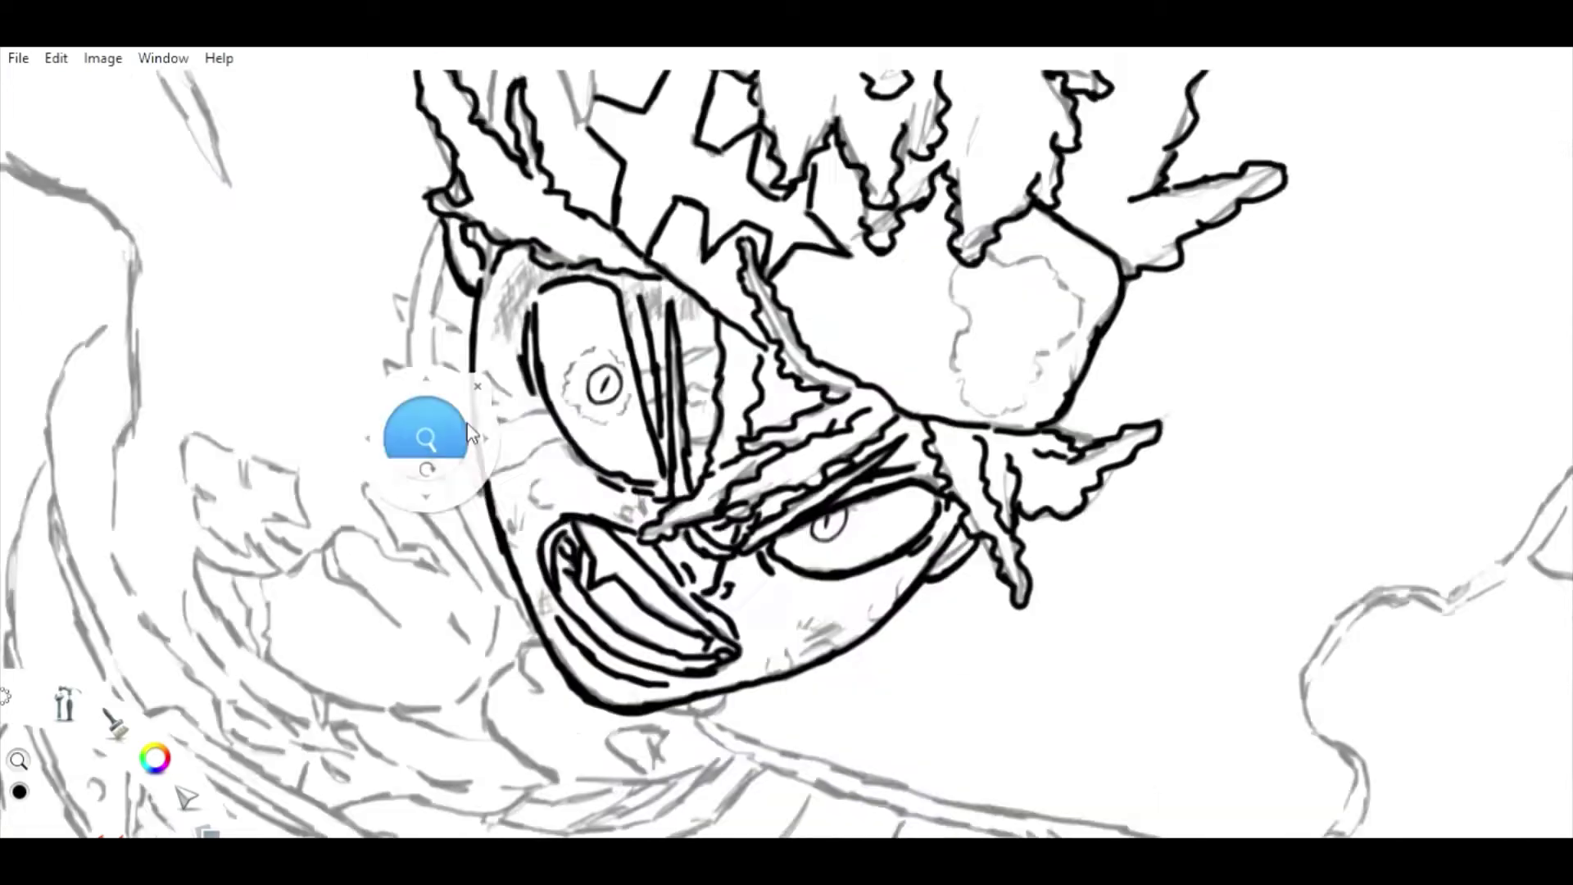
scroll(508, 442, up, 3)
scroll(508, 344, up, 3)
drag(604, 174, 572, 522)
drag(602, 162, 528, 472)
scroll(140, 334, up, 3)
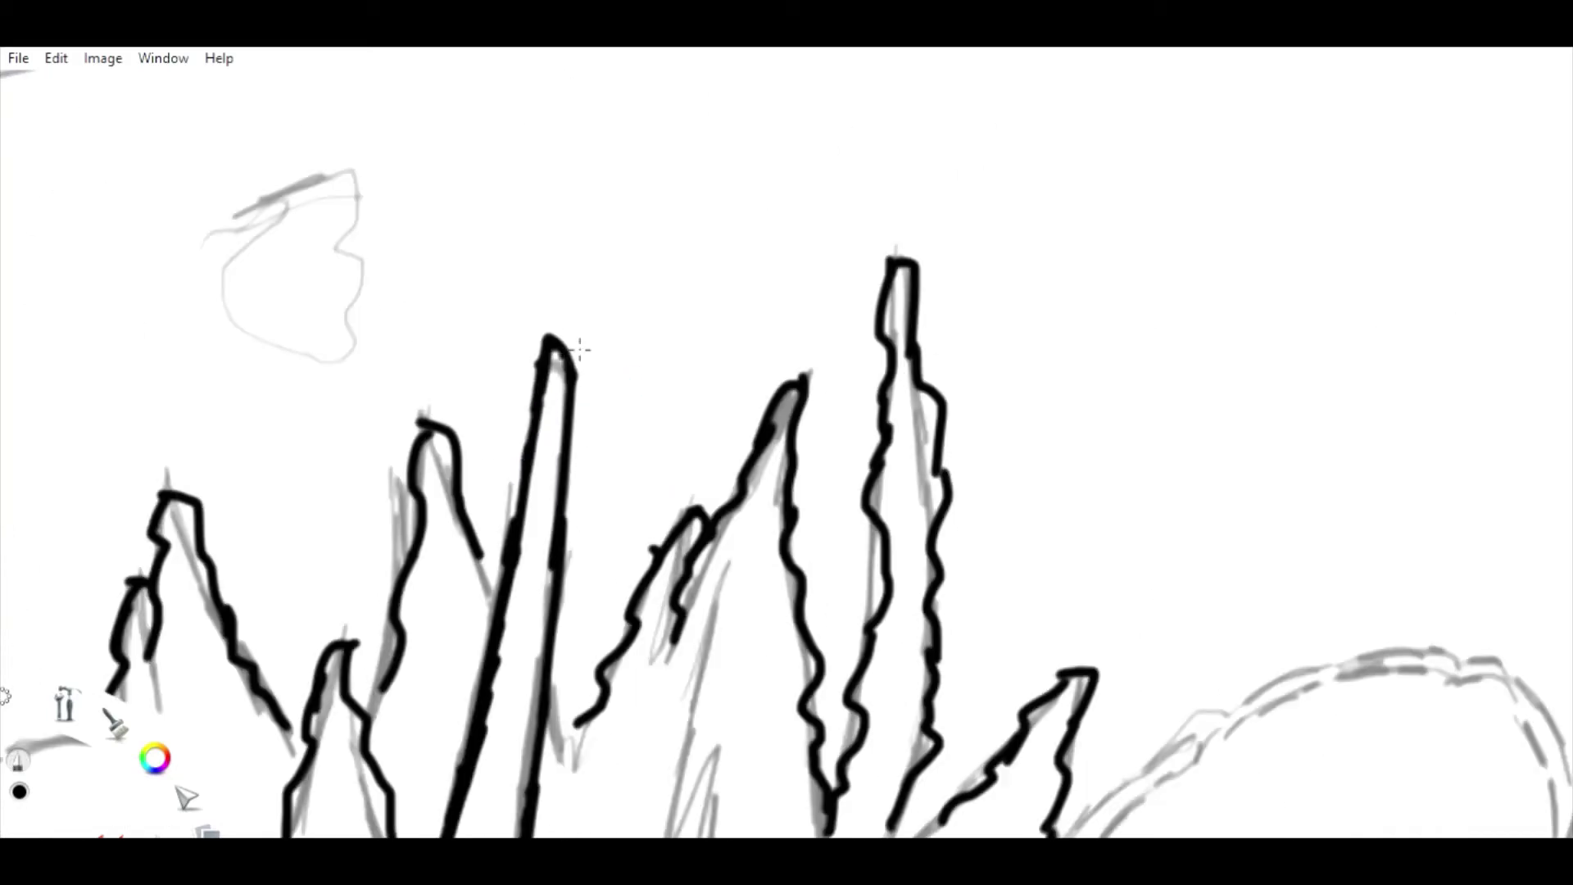
Ink the outline of the large curled horn above the headband, including its inner curl and pointed tip.
scroll(580, 350, down, 4)
scroll(421, 396, up, 4)
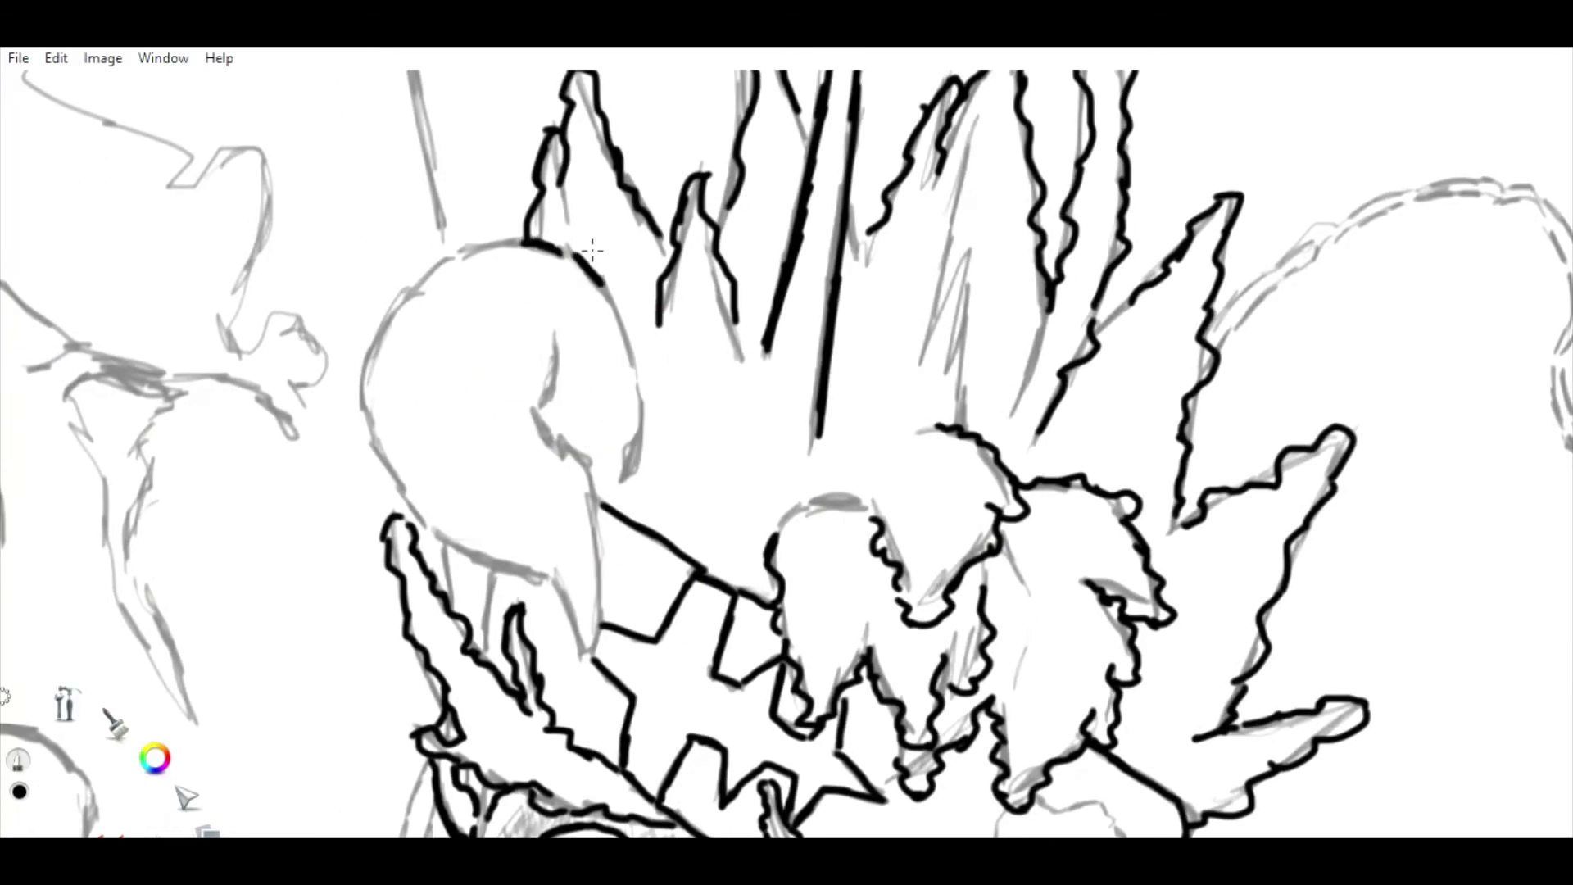
drag(593, 250, 637, 468)
mouse_move(532, 243)
mouse_down()
mouse_move(421, 264)
mouse_move(361, 401)
mouse_move(445, 526)
mouse_move(558, 583)
mouse_move(593, 665)
mouse_move(557, 430)
mouse_move(532, 410)
mouse_up()
key(space)
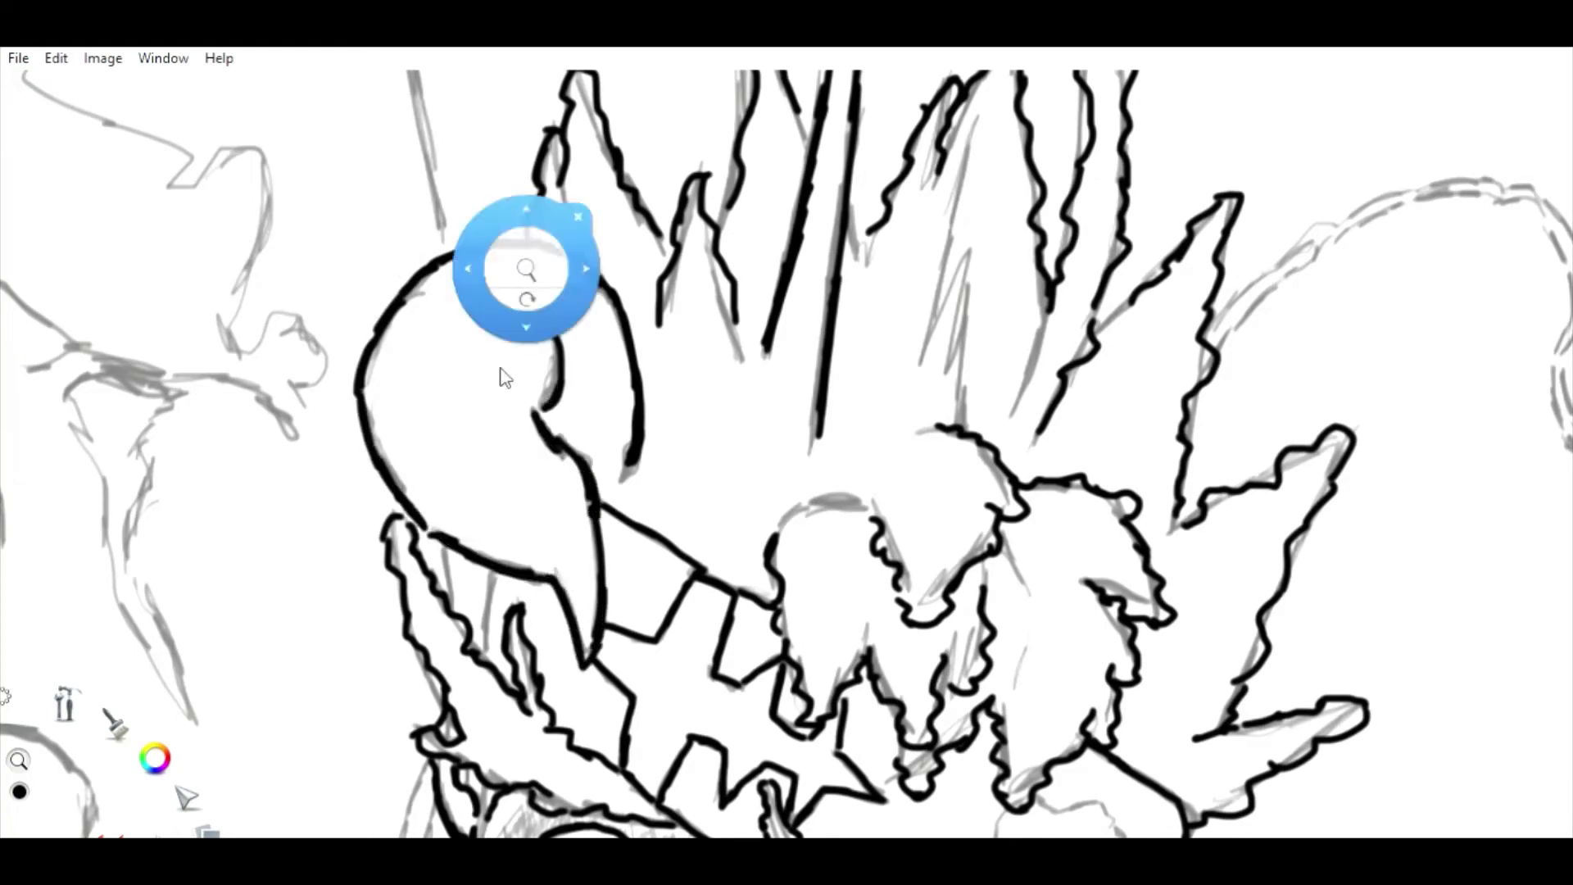
Ink the long outer contour of the bulky shoulder, from the hair around to the wavy edge below, with small ragged notches.
scroll(504, 376, down, 4)
scroll(545, 380, up, 4)
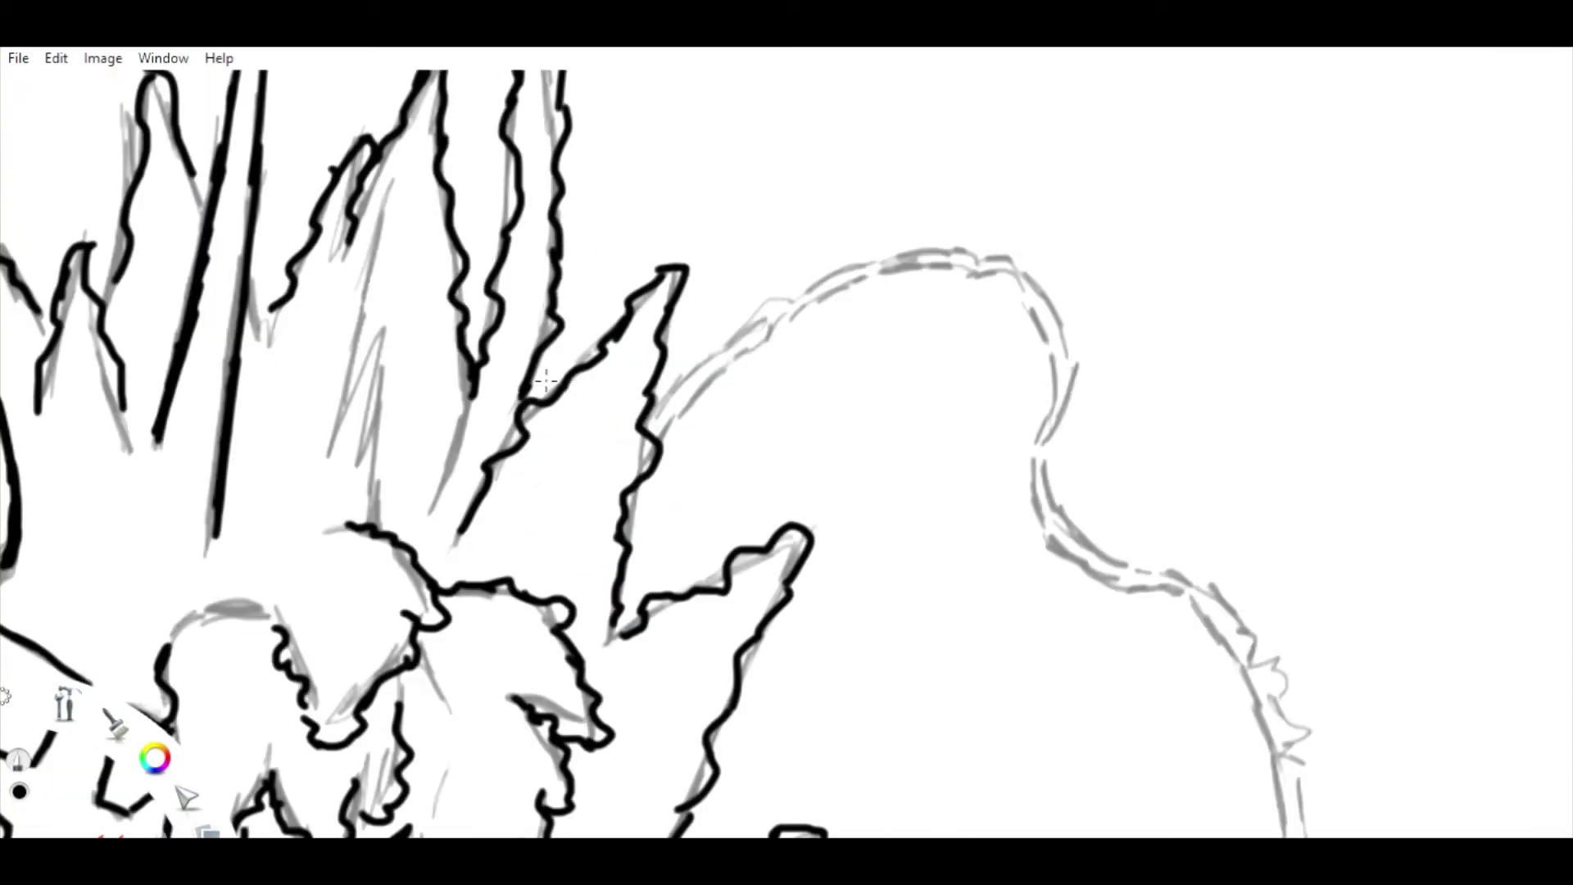
drag(756, 321, 914, 260)
key(space)
drag(560, 108, 216, 139)
mouse_move(571, 289)
mouse_down()
mouse_move(614, 282)
mouse_move(715, 373)
mouse_move(710, 513)
mouse_move(819, 599)
mouse_up()
mouse_move(921, 696)
mouse_down()
mouse_move(942, 823)
mouse_move(805, 270)
mouse_move(785, 524)
mouse_move(740, 655)
mouse_up()
key(space)
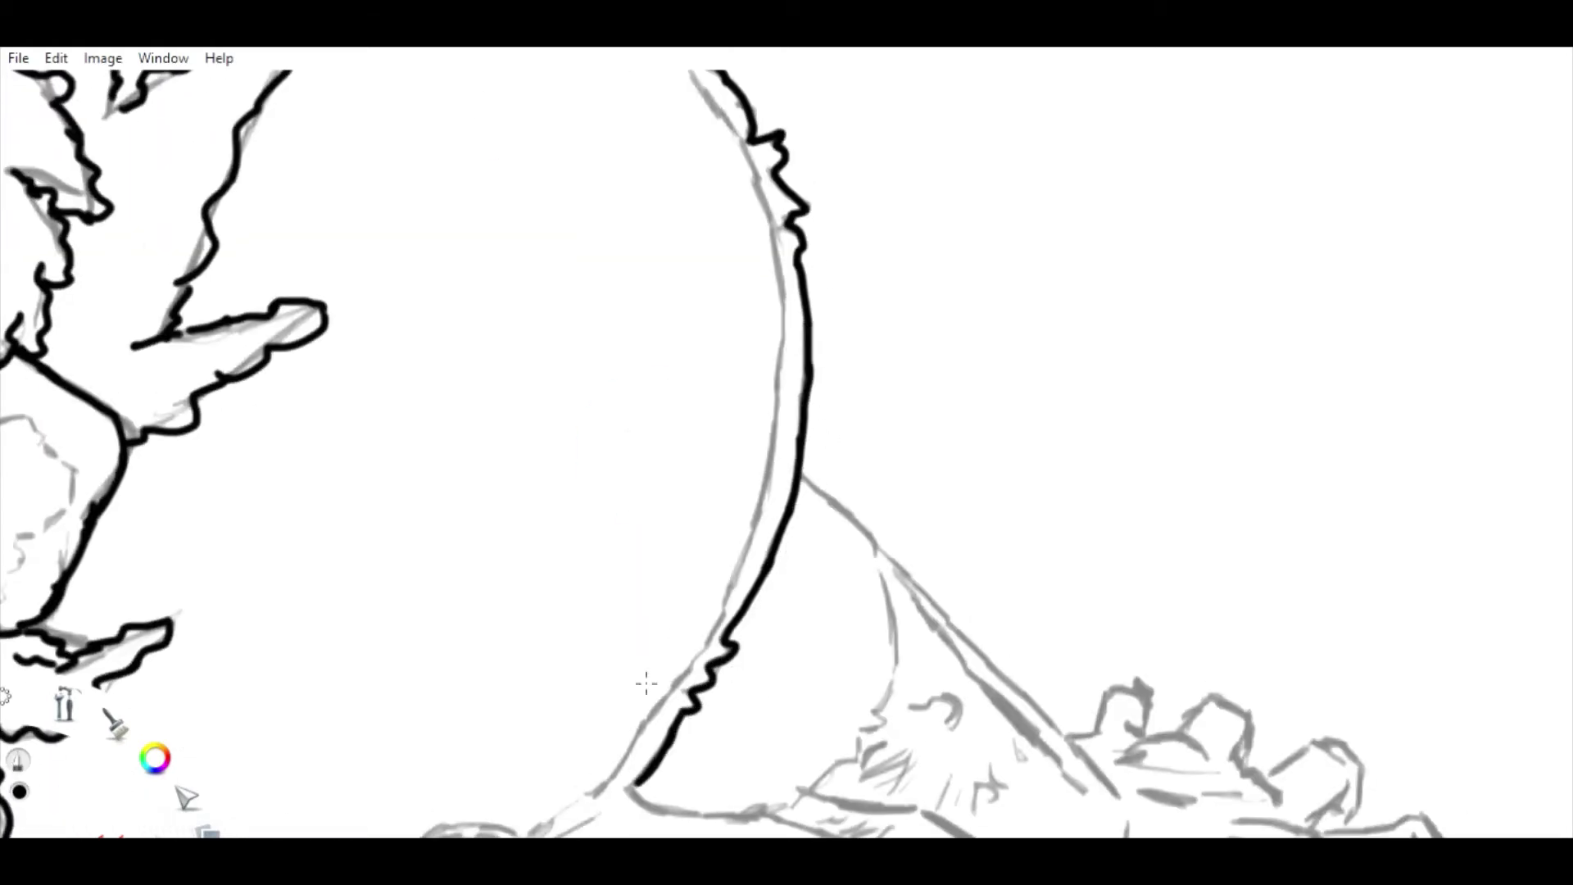
key(space)
mouse_move(646, 683)
mouse_down()
mouse_move(746, 331)
mouse_move(593, 406)
mouse_move(455, 508)
mouse_move(450, 540)
mouse_up()
Ink the short sleeve section between the shoulder contour and the forearm, with its frayed lower edge.
key(space)
mouse_move(547, 391)
mouse_down()
mouse_move(621, 318)
mouse_move(503, 287)
mouse_move(512, 372)
mouse_up()
drag(510, 385, 524, 497)
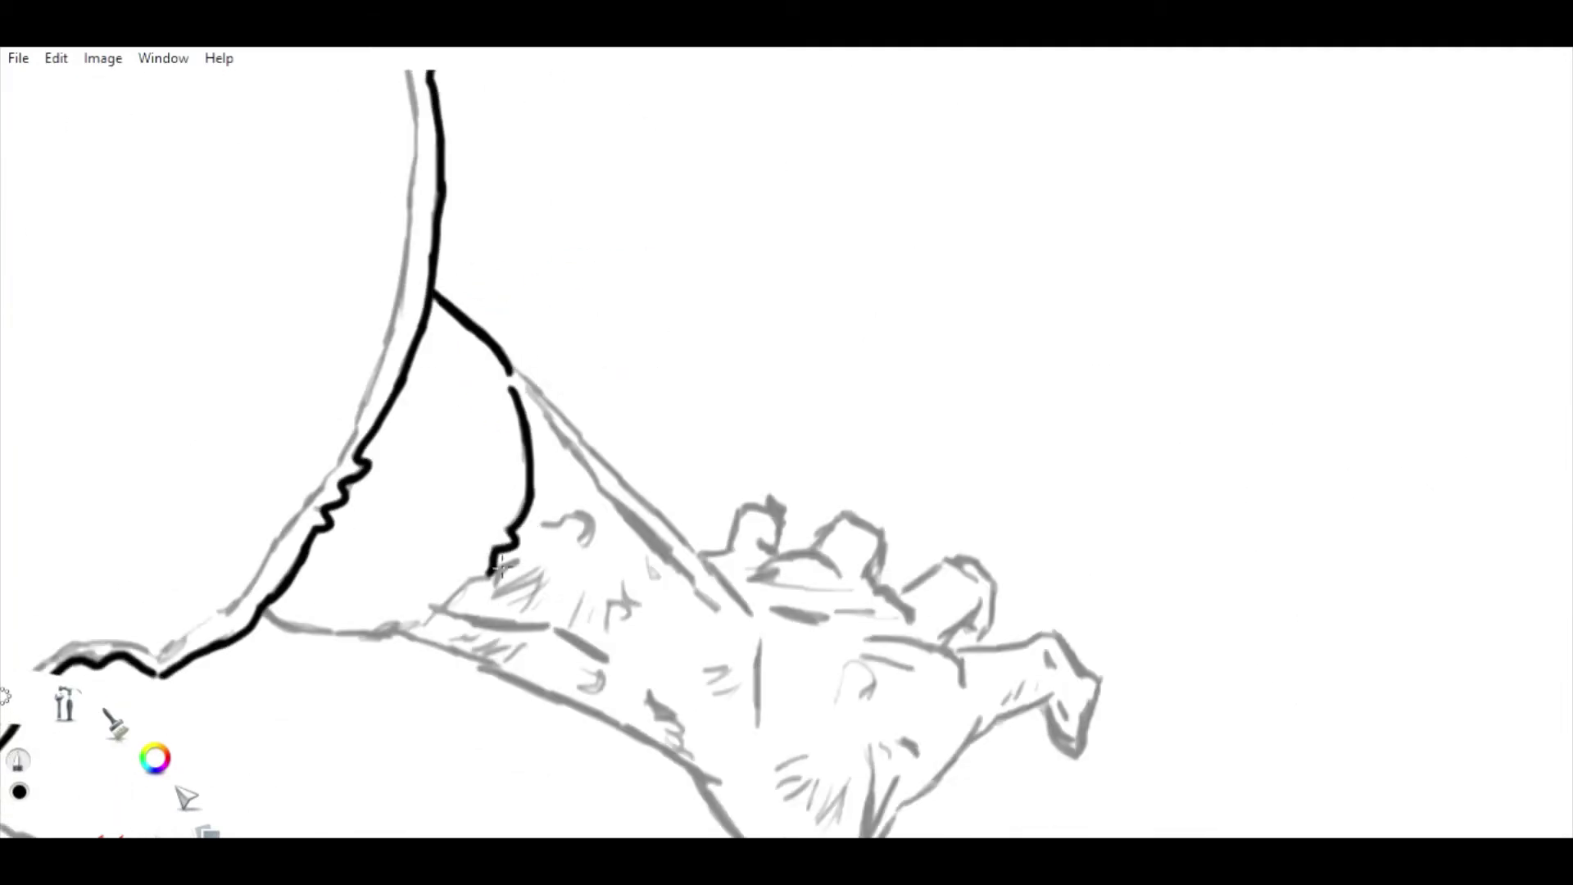
drag(278, 608, 393, 628)
key(ctrl+z)
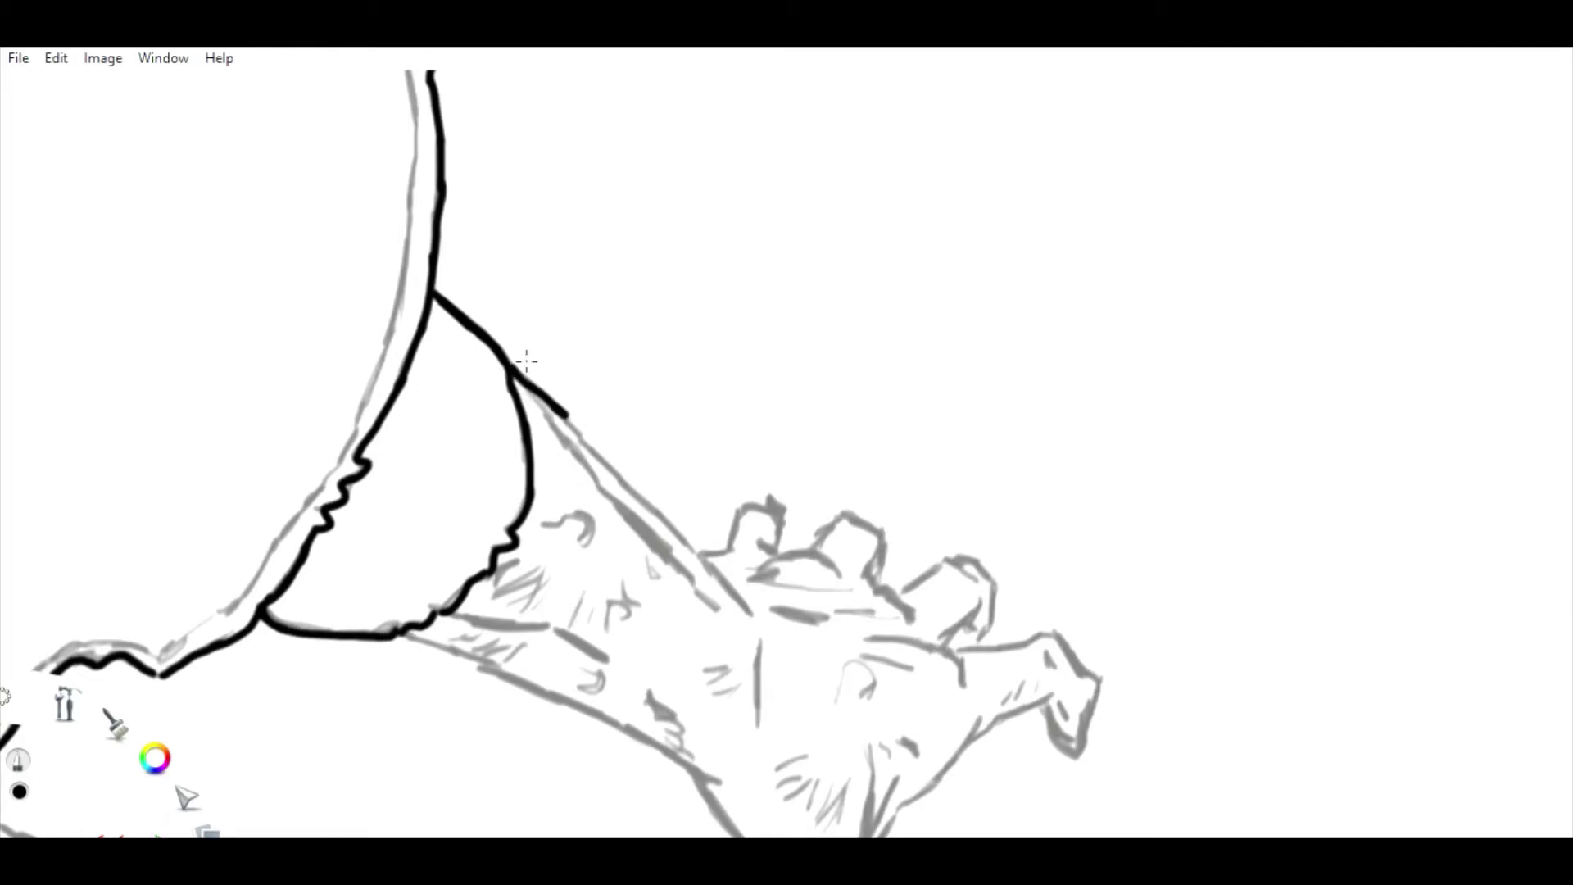
Ink the outstretched forearm's upper edge, the knuckle curves, the wrist line and the palm's edge running to the thumb.
drag(635, 473, 724, 557)
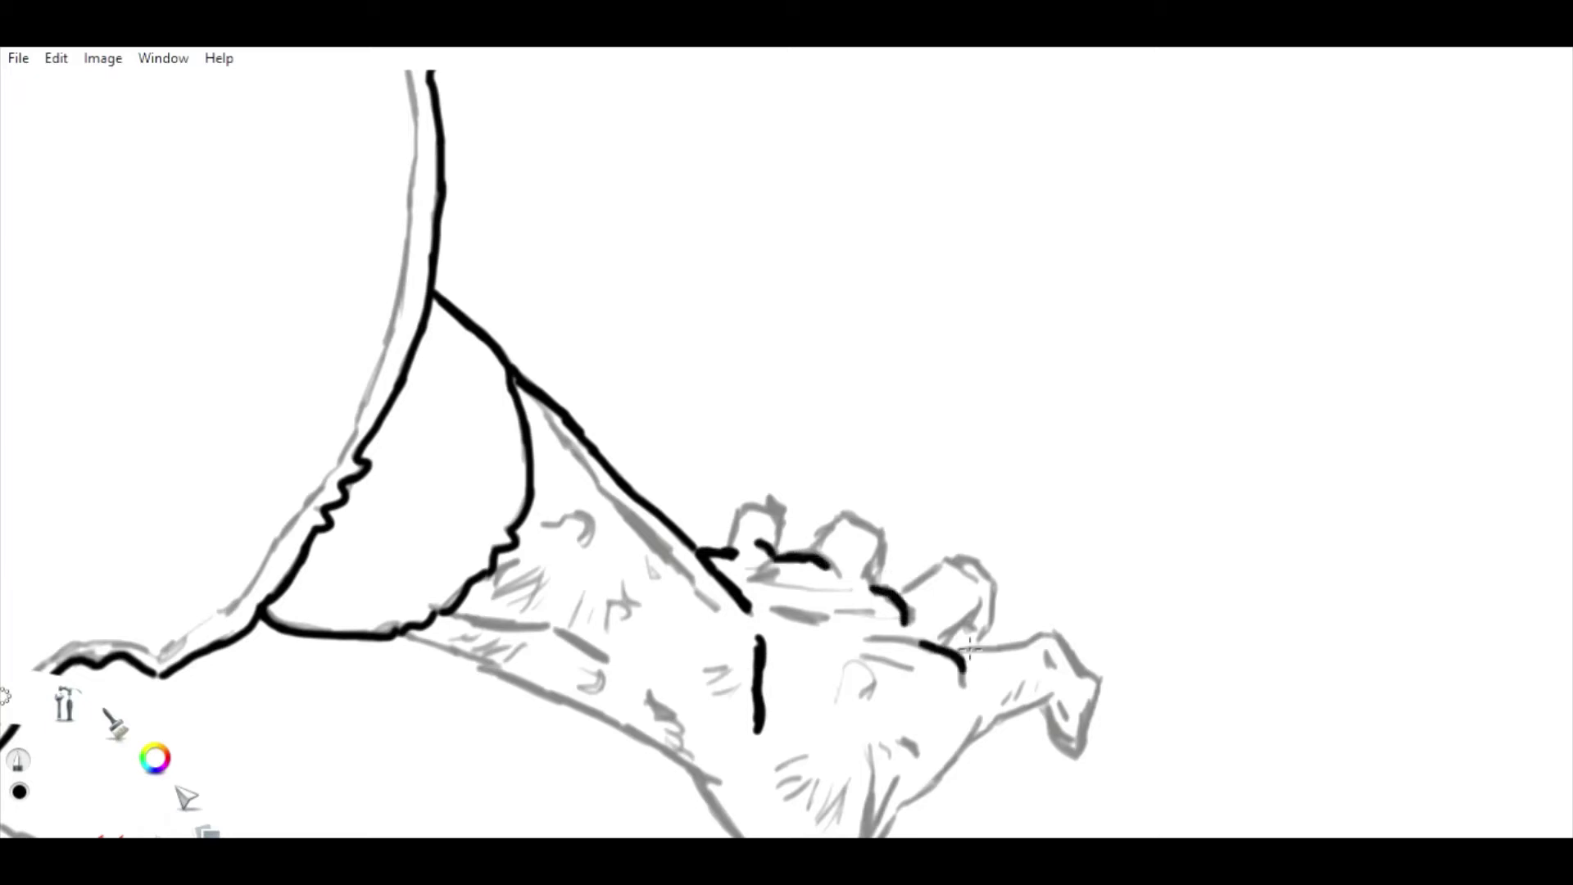
drag(969, 650, 762, 362)
drag(871, 442, 799, 526)
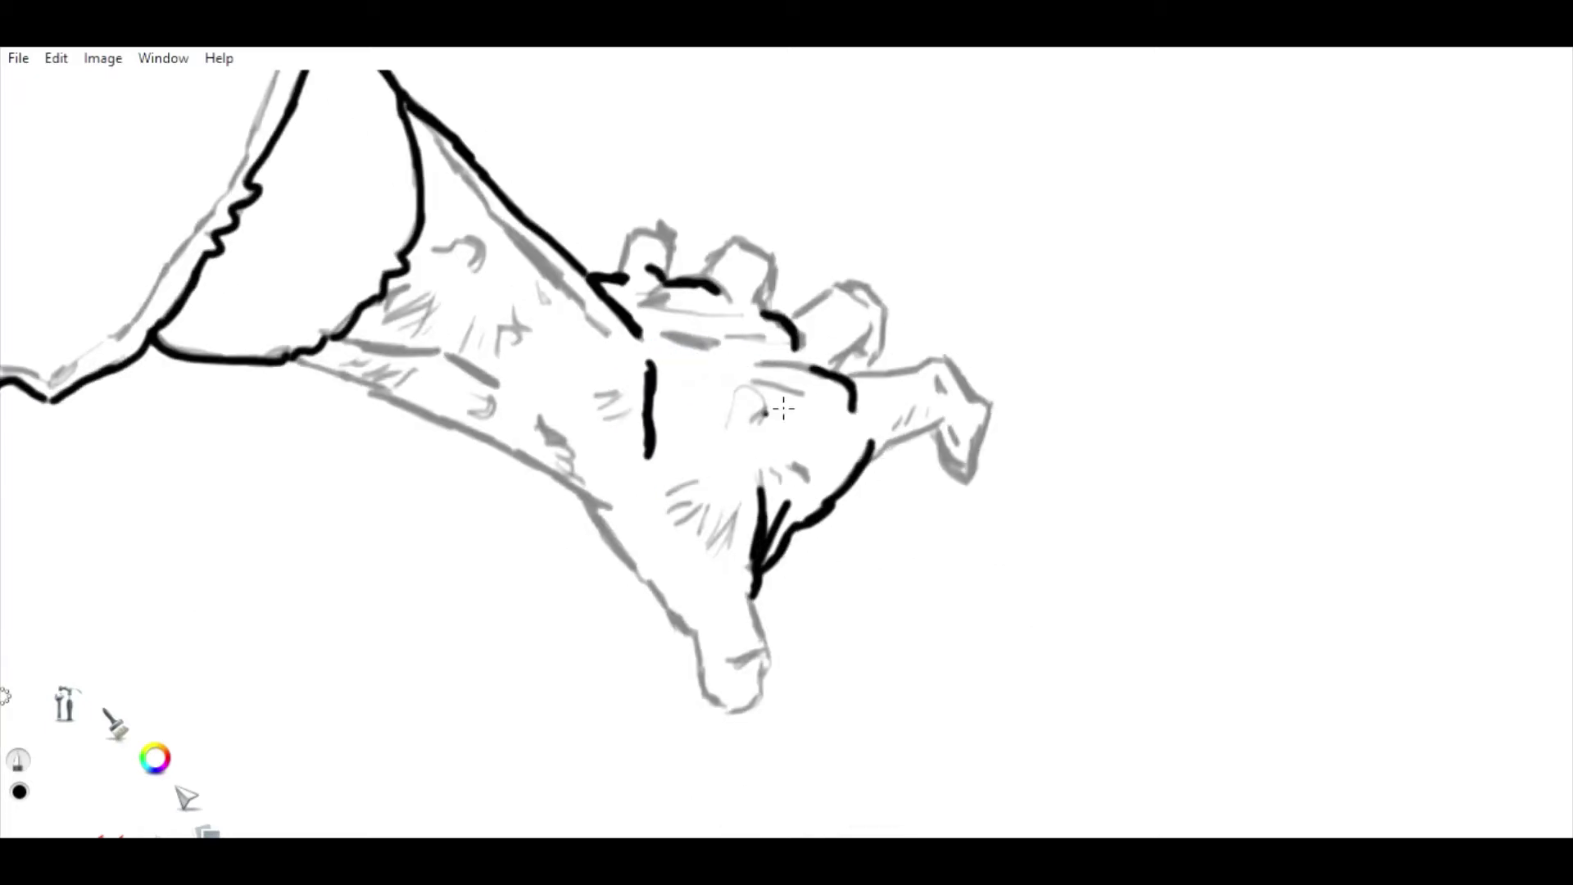
Ink the forearm's lower edge up to the thumb and the broken muscle lines inside the forearm.
scroll(783, 407, up, 1)
mouse_move(285, 361)
mouse_down()
mouse_move(665, 532)
mouse_move(730, 625)
mouse_up()
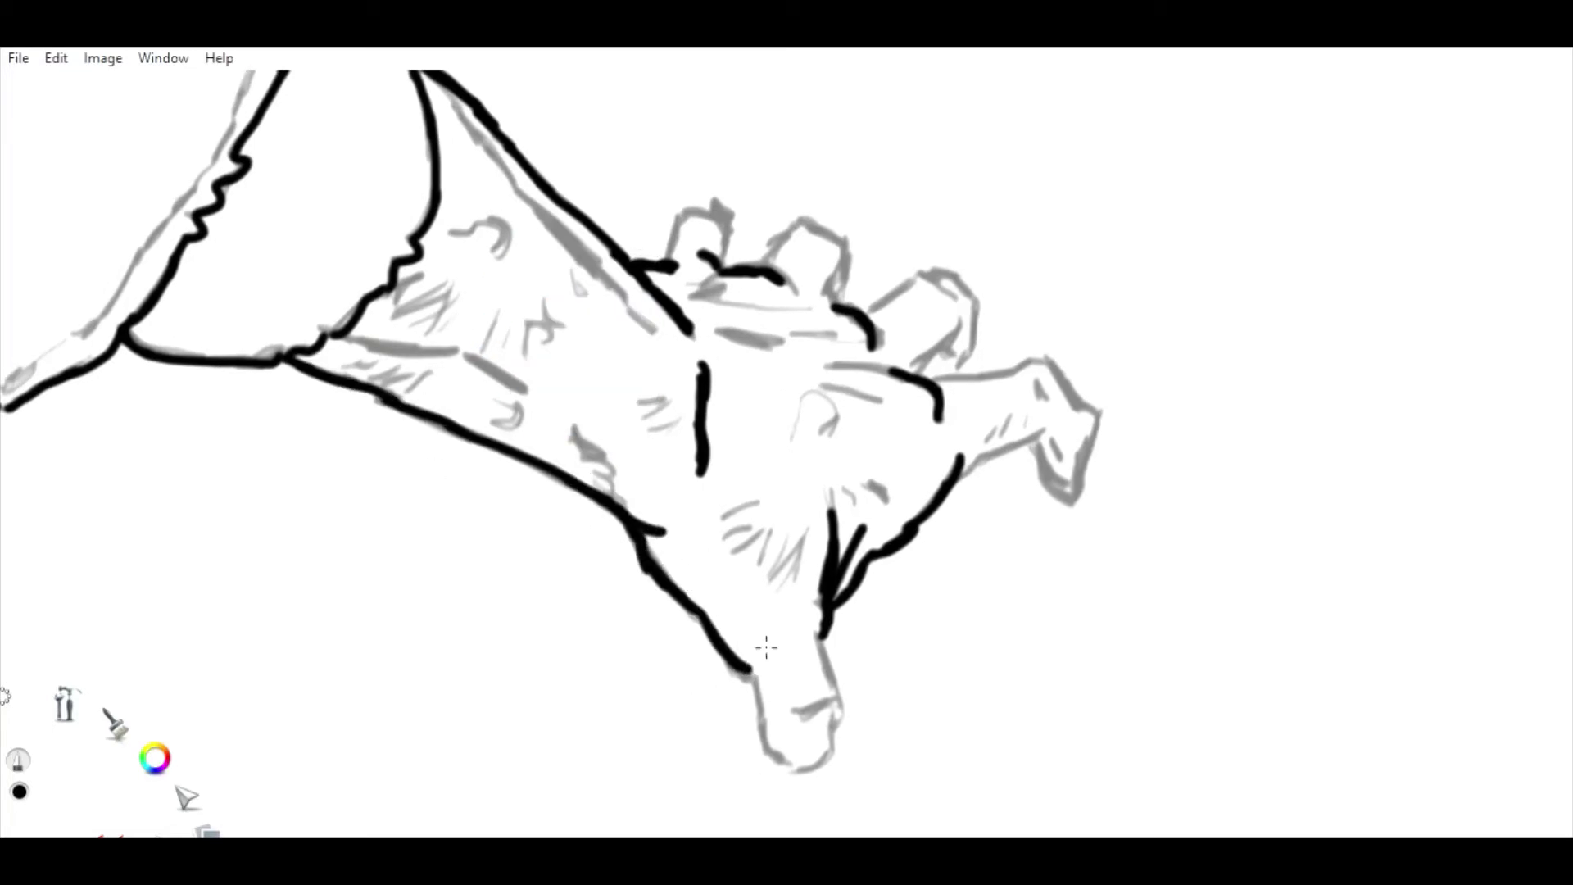
drag(467, 236, 669, 460)
drag(366, 485, 480, 501)
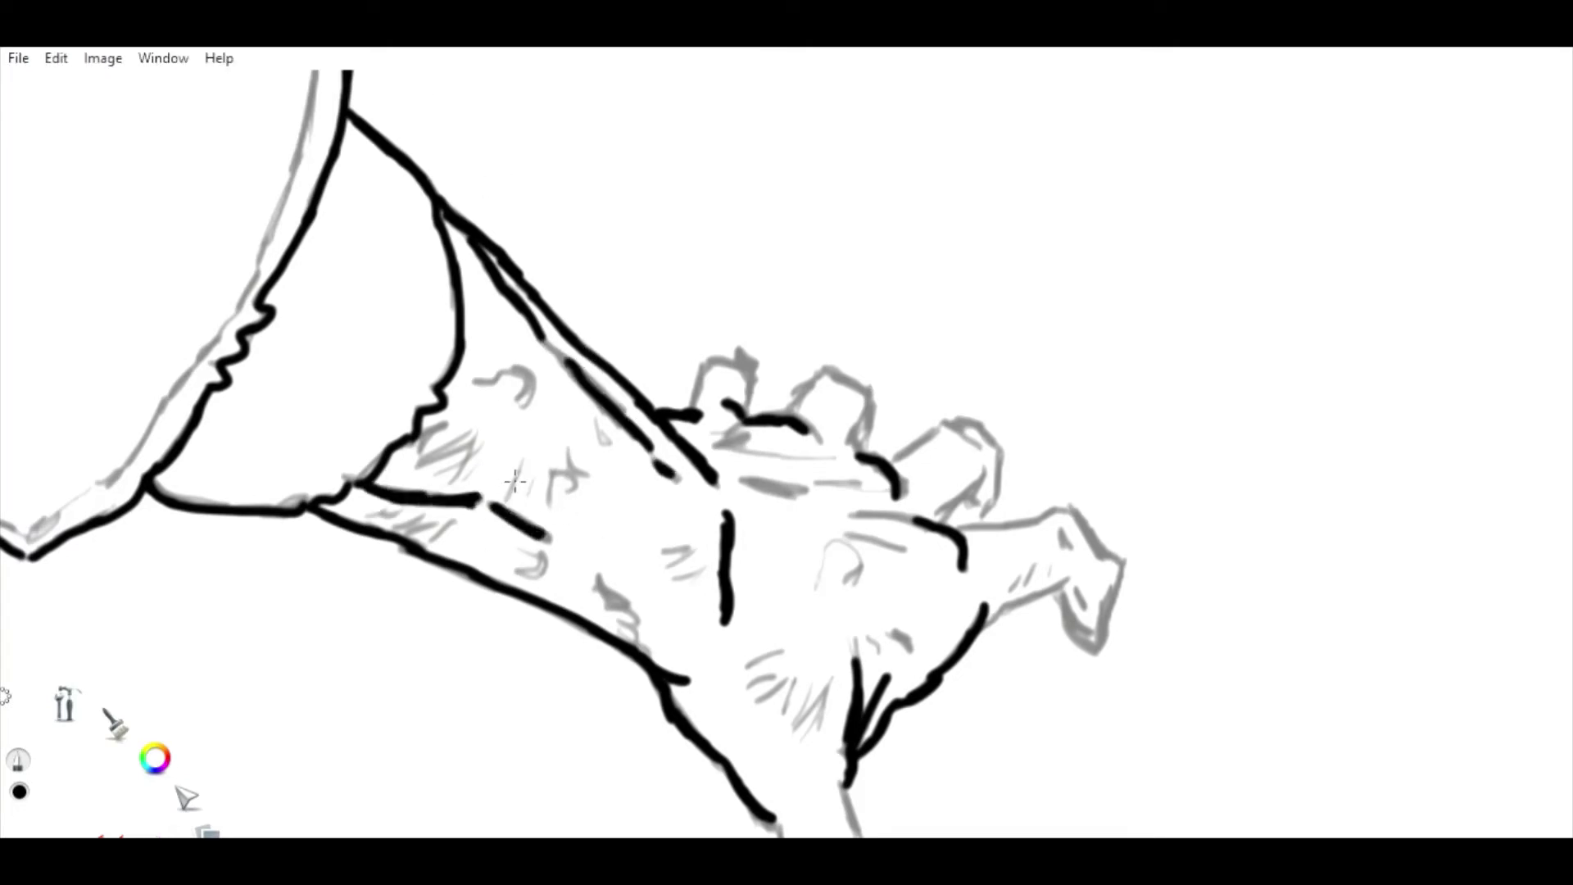
Ink the rounded thumb of the outstretched hand with its joint crease.
scroll(467, 220, down, 5)
scroll(651, 557, up, 5)
drag(613, 387, 632, 447)
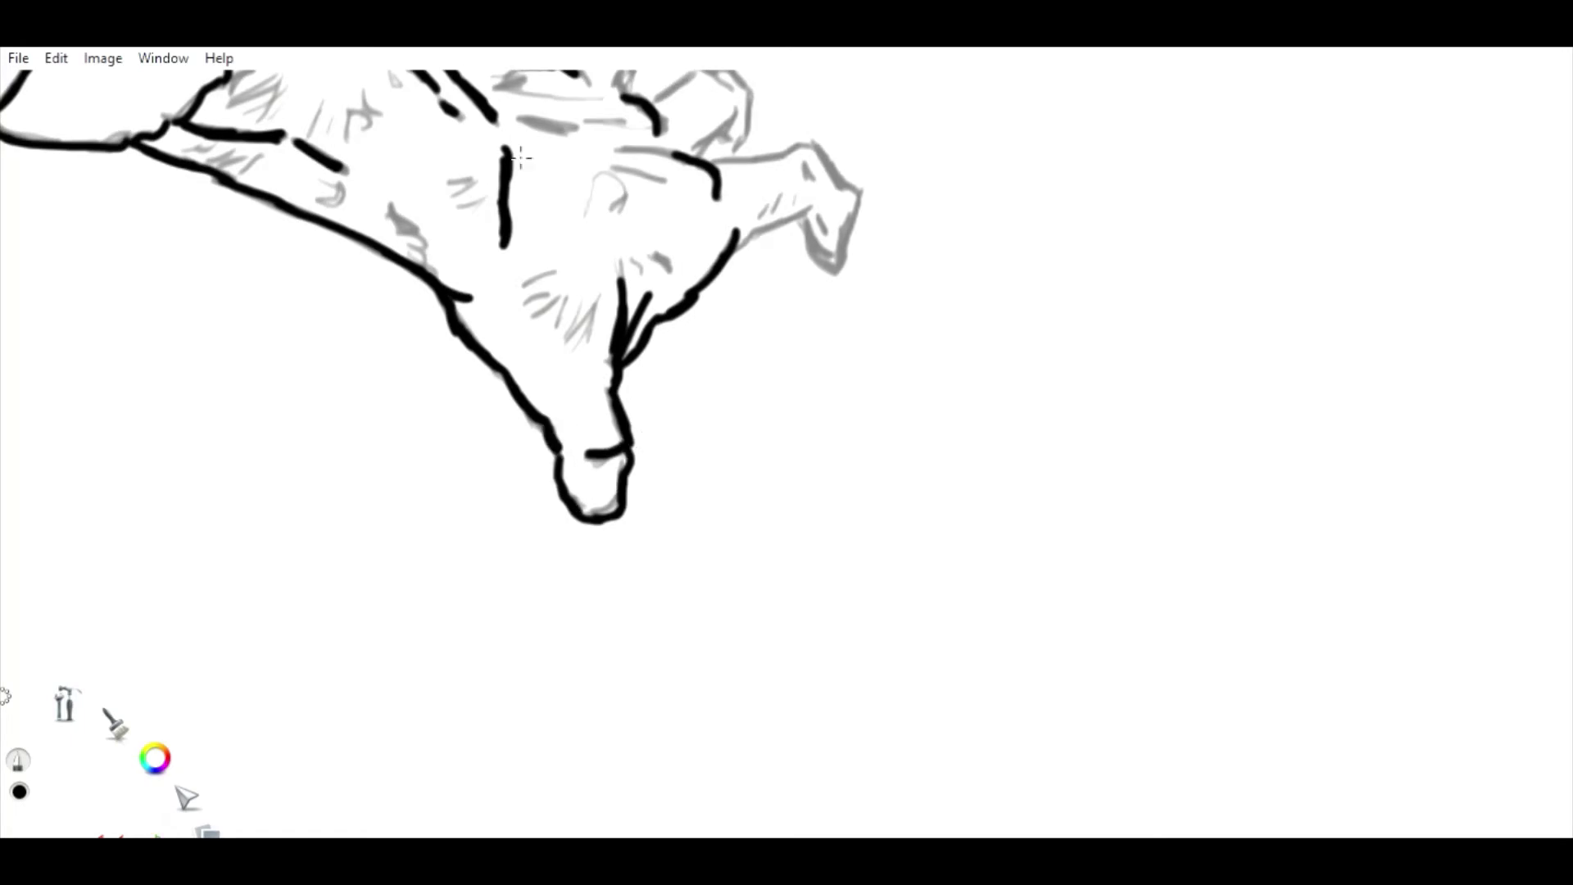
Ink the outlines of the four bent fingers on the outstretched hand.
key(space)
drag(521, 157, 605, 276)
scroll(464, 548, up, 2)
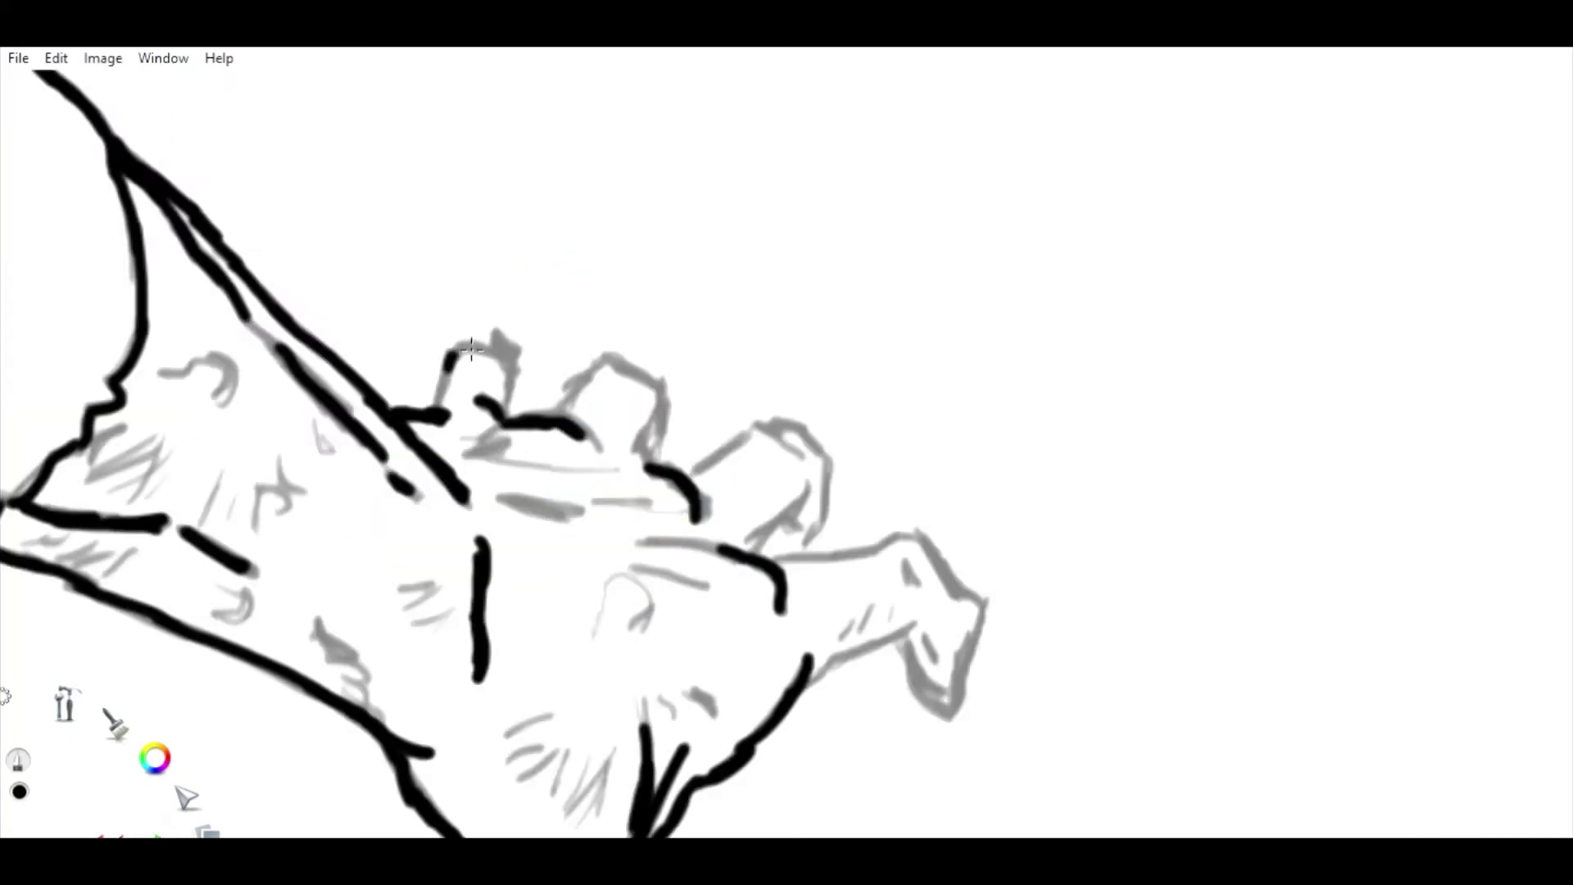
mouse_move(442, 410)
mouse_down()
mouse_move(508, 340)
mouse_move(518, 414)
mouse_up()
mouse_move(647, 371)
mouse_down()
mouse_move(544, 422)
mouse_move(662, 434)
mouse_up()
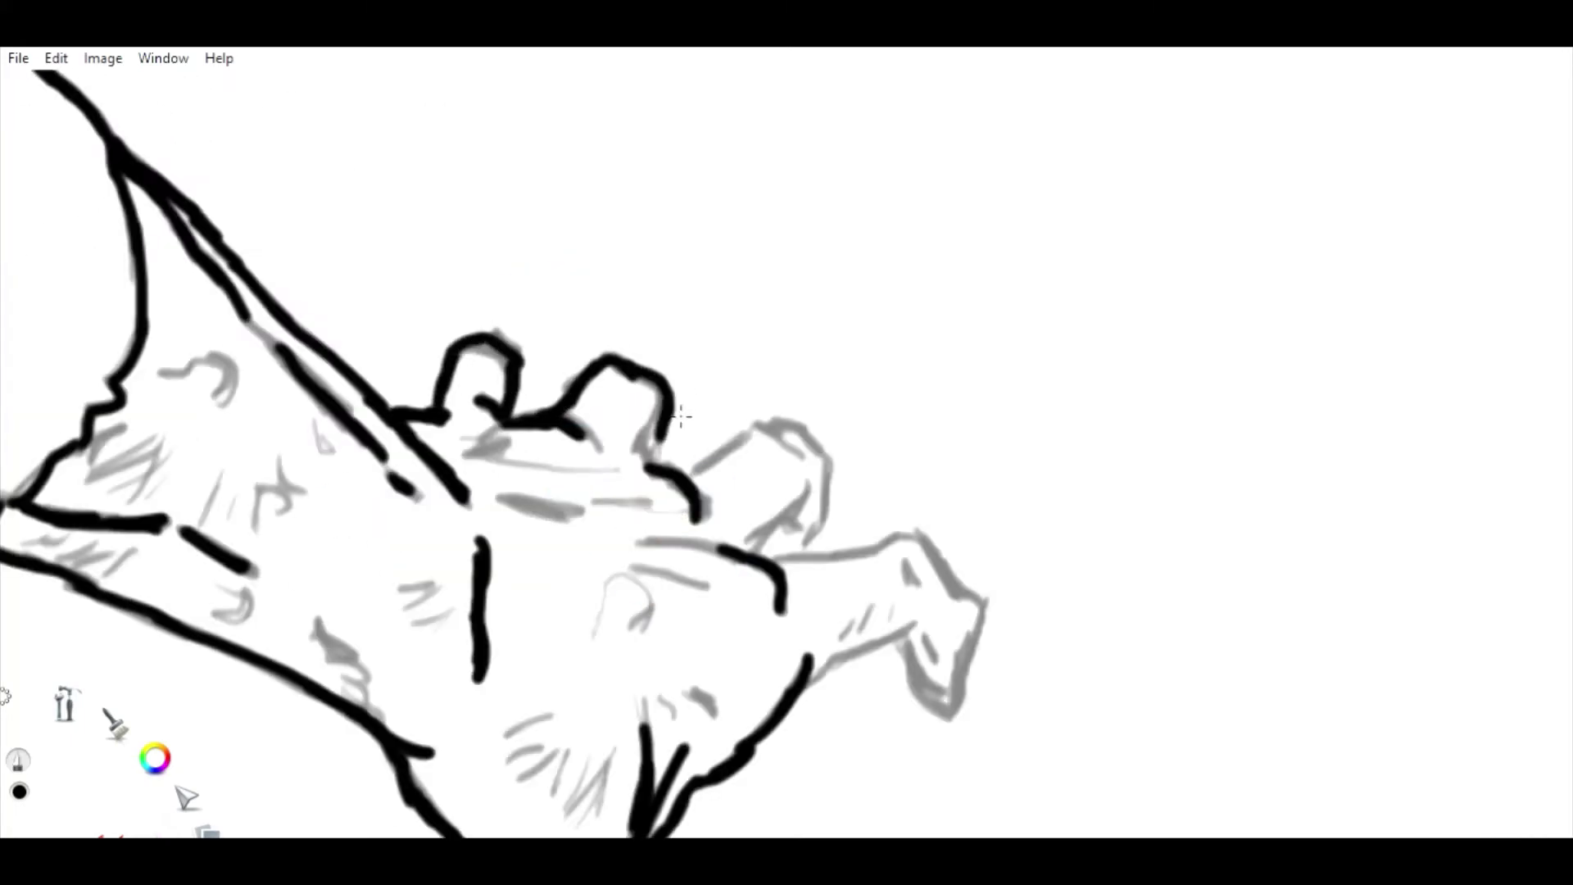
drag(798, 424, 685, 475)
mouse_move(780, 425)
mouse_down()
mouse_move(823, 459)
mouse_move(829, 545)
mouse_up()
mouse_move(811, 487)
mouse_down()
mouse_move(747, 543)
mouse_move(917, 534)
mouse_up()
mouse_move(918, 534)
mouse_down()
mouse_move(721, 362)
mouse_move(774, 428)
mouse_move(786, 496)
mouse_move(713, 549)
mouse_up()
mouse_move(737, 447)
mouse_down()
mouse_move(622, 512)
mouse_move(697, 512)
mouse_up()
Erase the thumb tip of the outstretched hand and redraw it slightly longer.
key(space)
drag(546, 385, 614, 340)
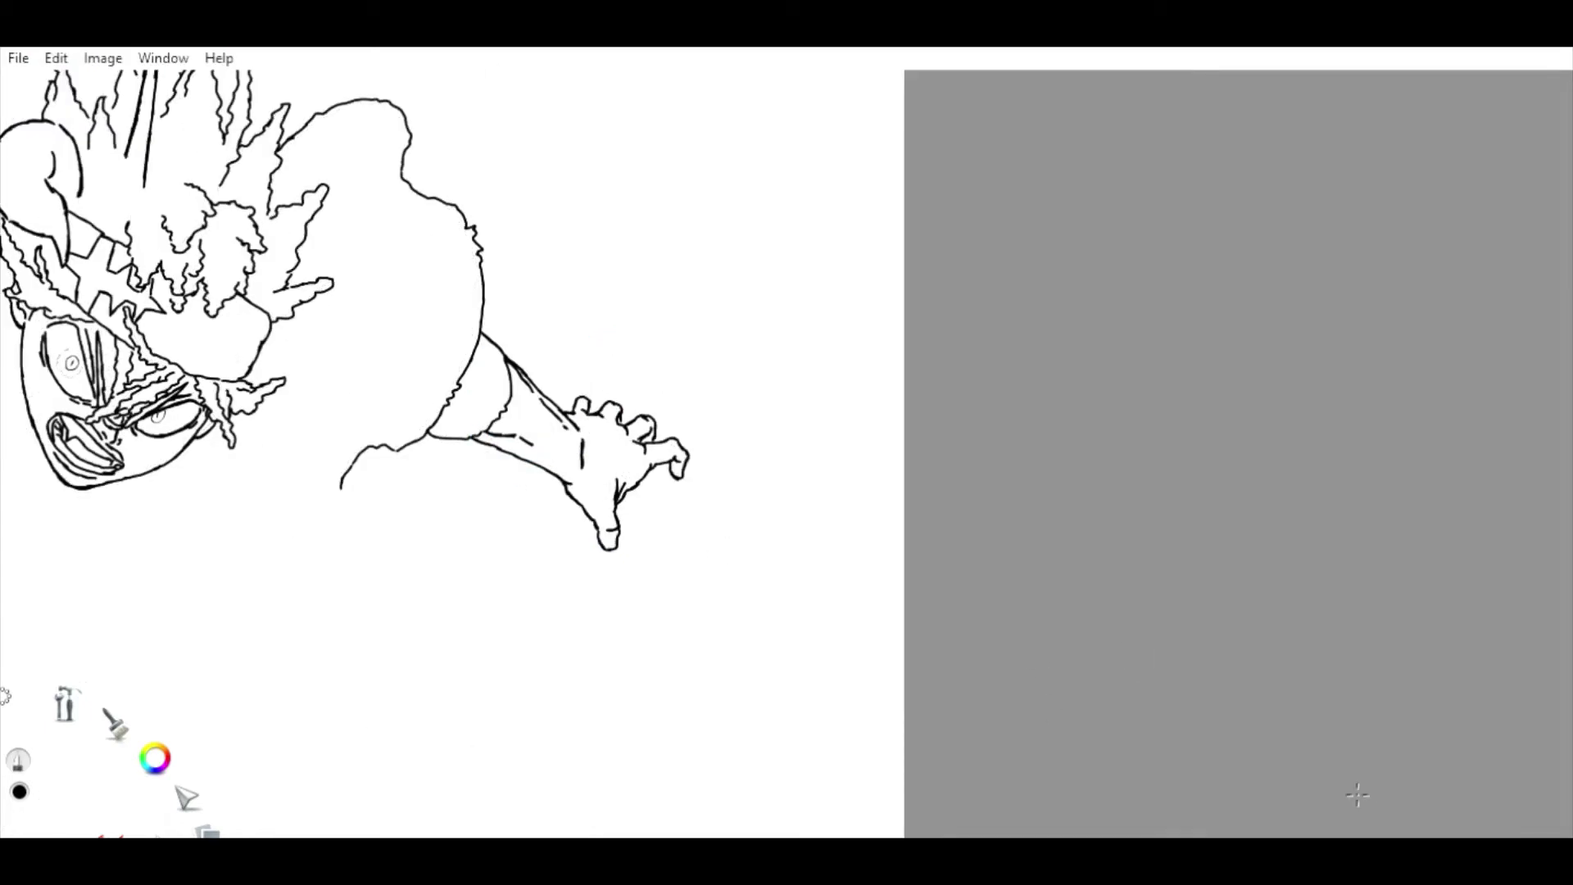
key(space)
drag(643, 394, 145, 418)
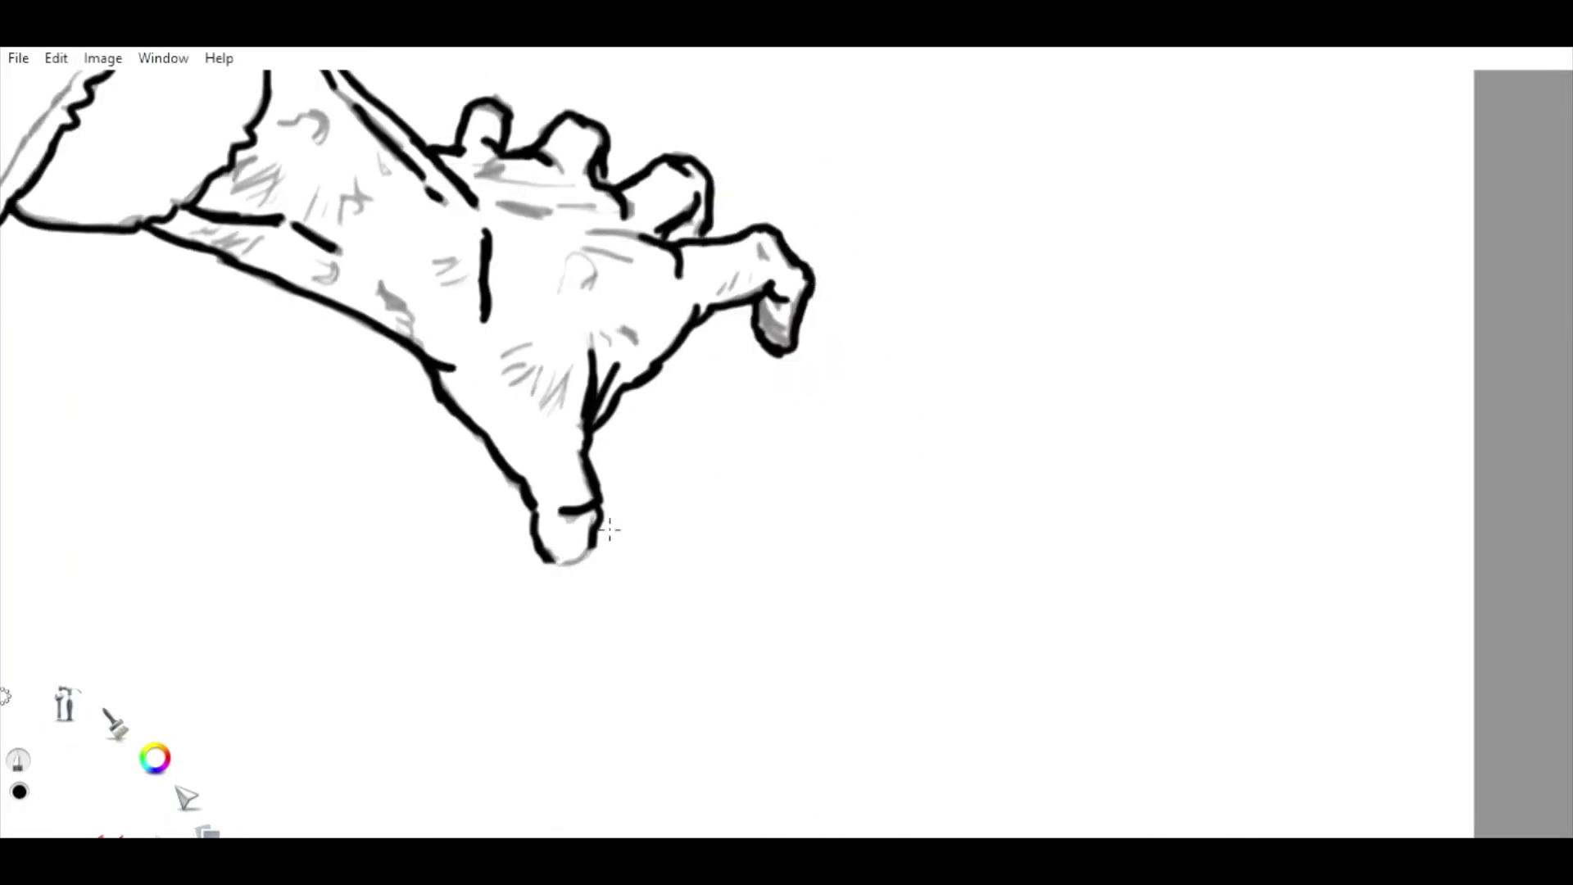
key(e)
mouse_move(597, 574)
mouse_down()
mouse_move(555, 571)
mouse_move(597, 544)
mouse_up()
key(e)
key(ctrl+z)
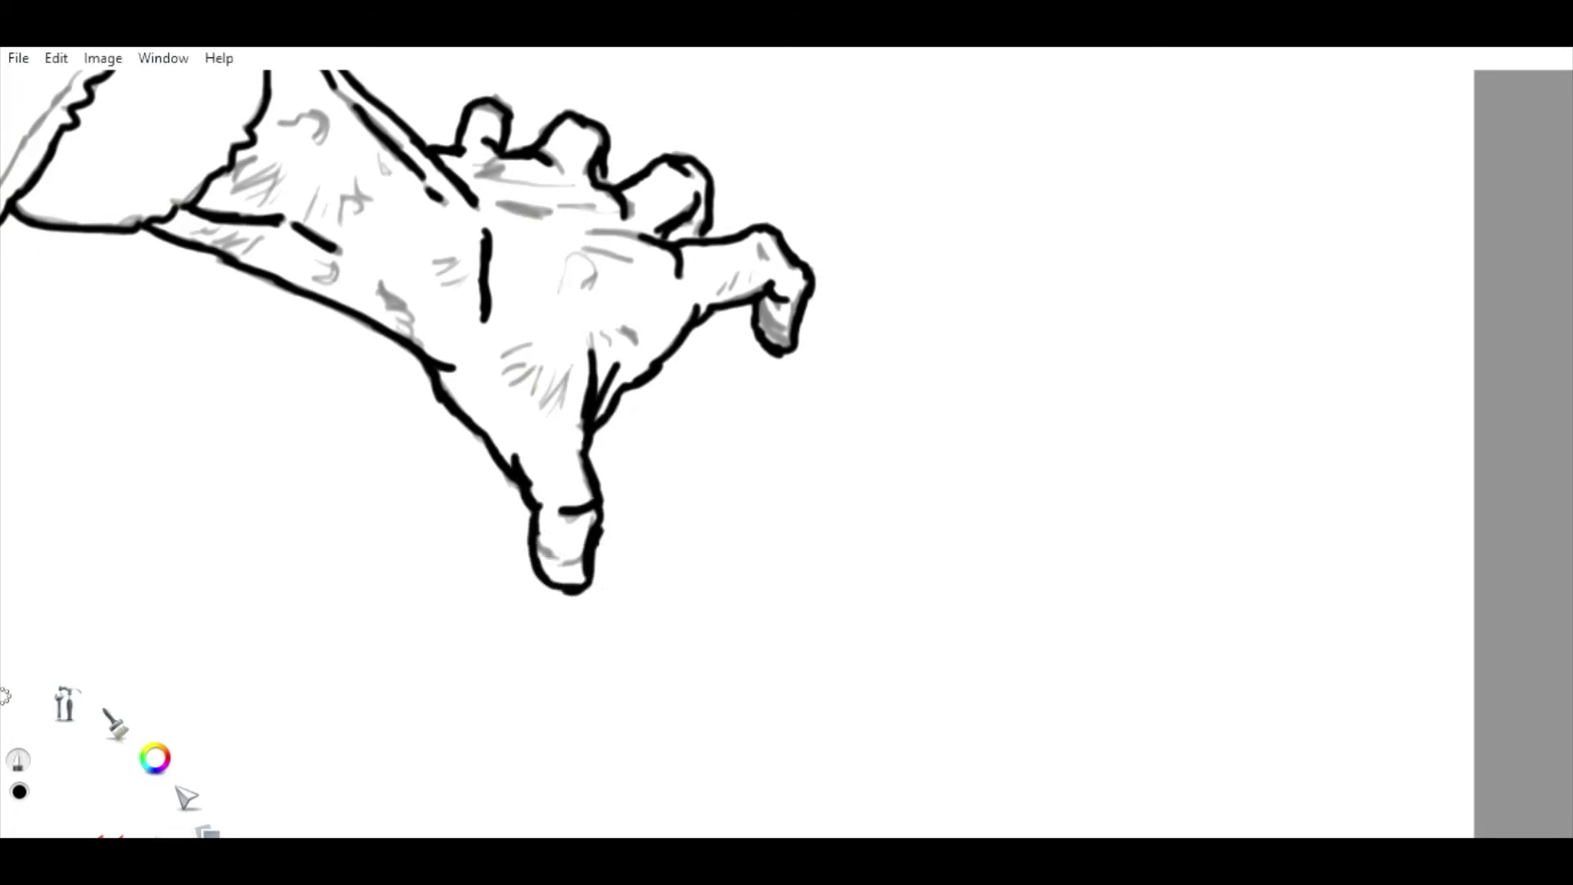
Ink the narrow tapering fold and the curved upper edge of the raised arm beside the curled horn.
scroll(557, 330, up, 2)
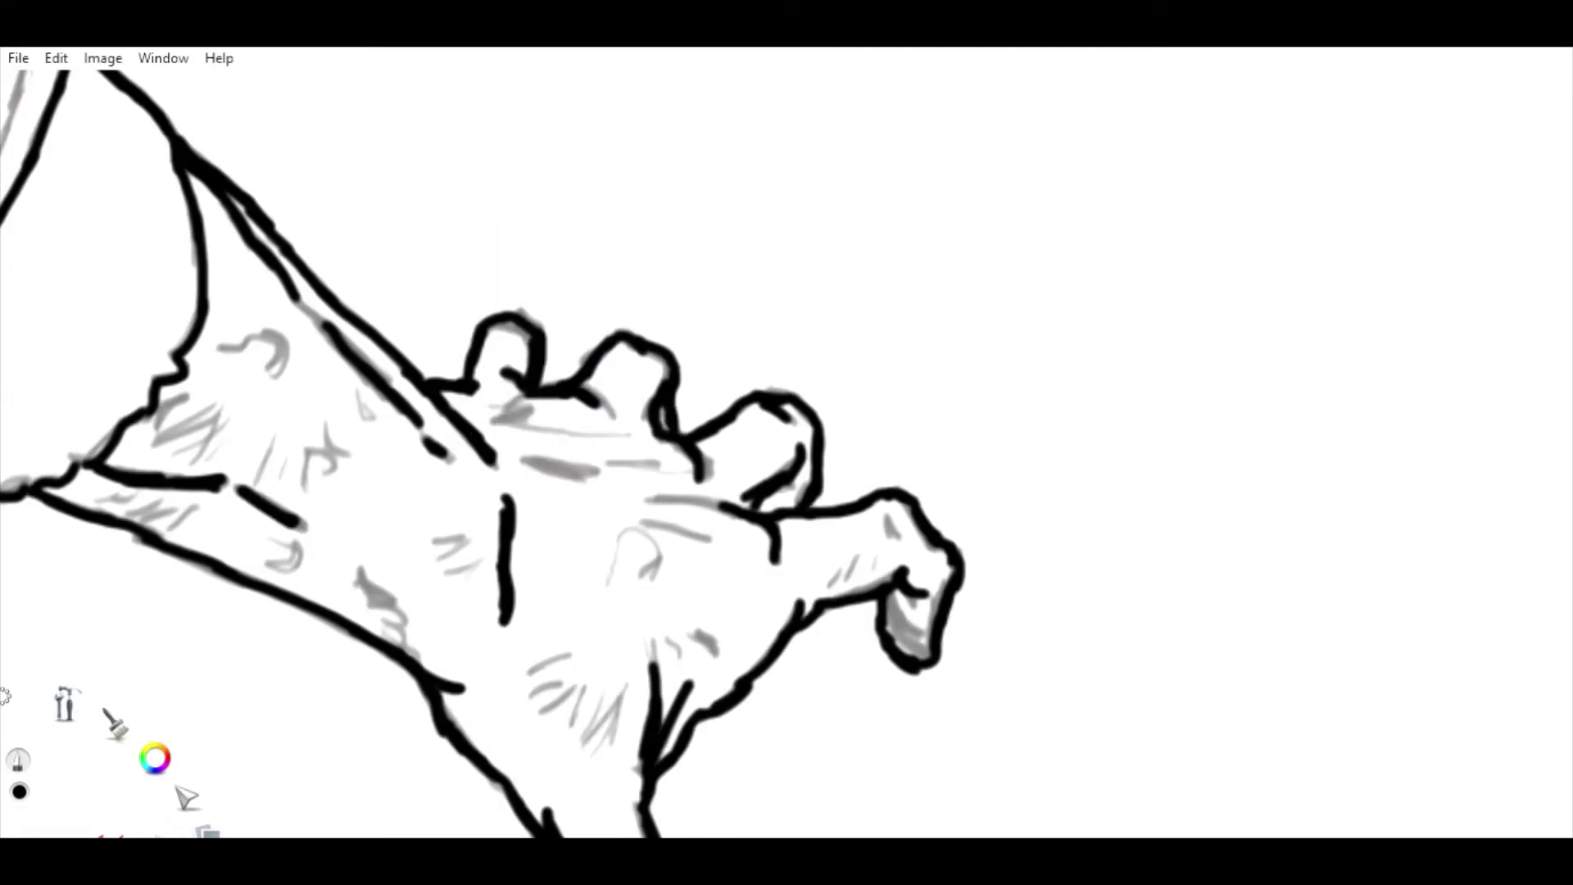
scroll(579, 324, down, 5)
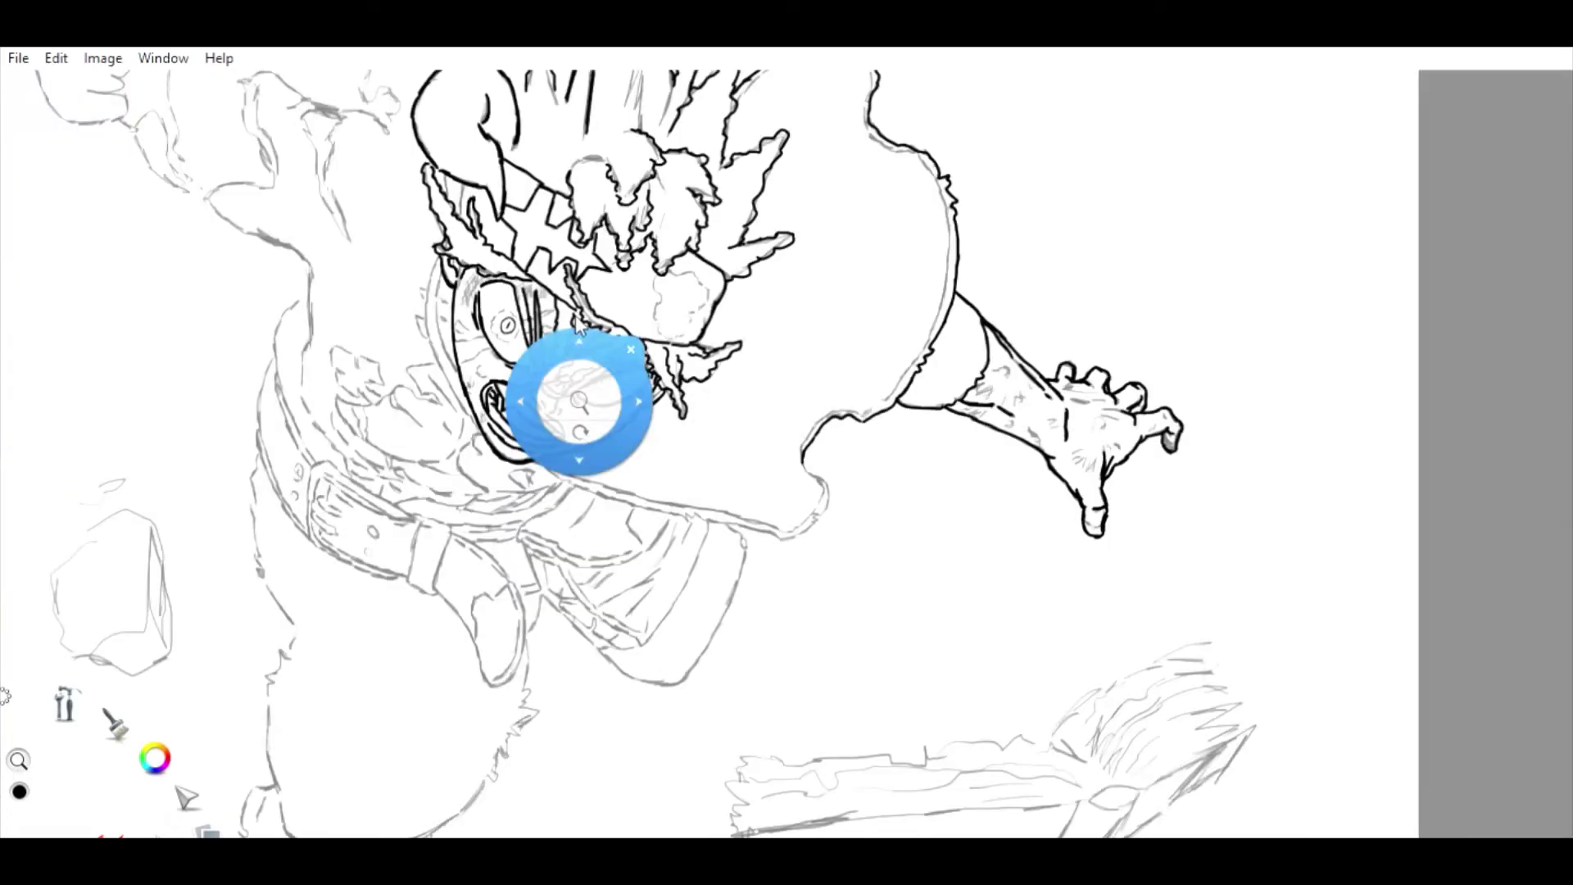
drag(579, 324, 604, 351)
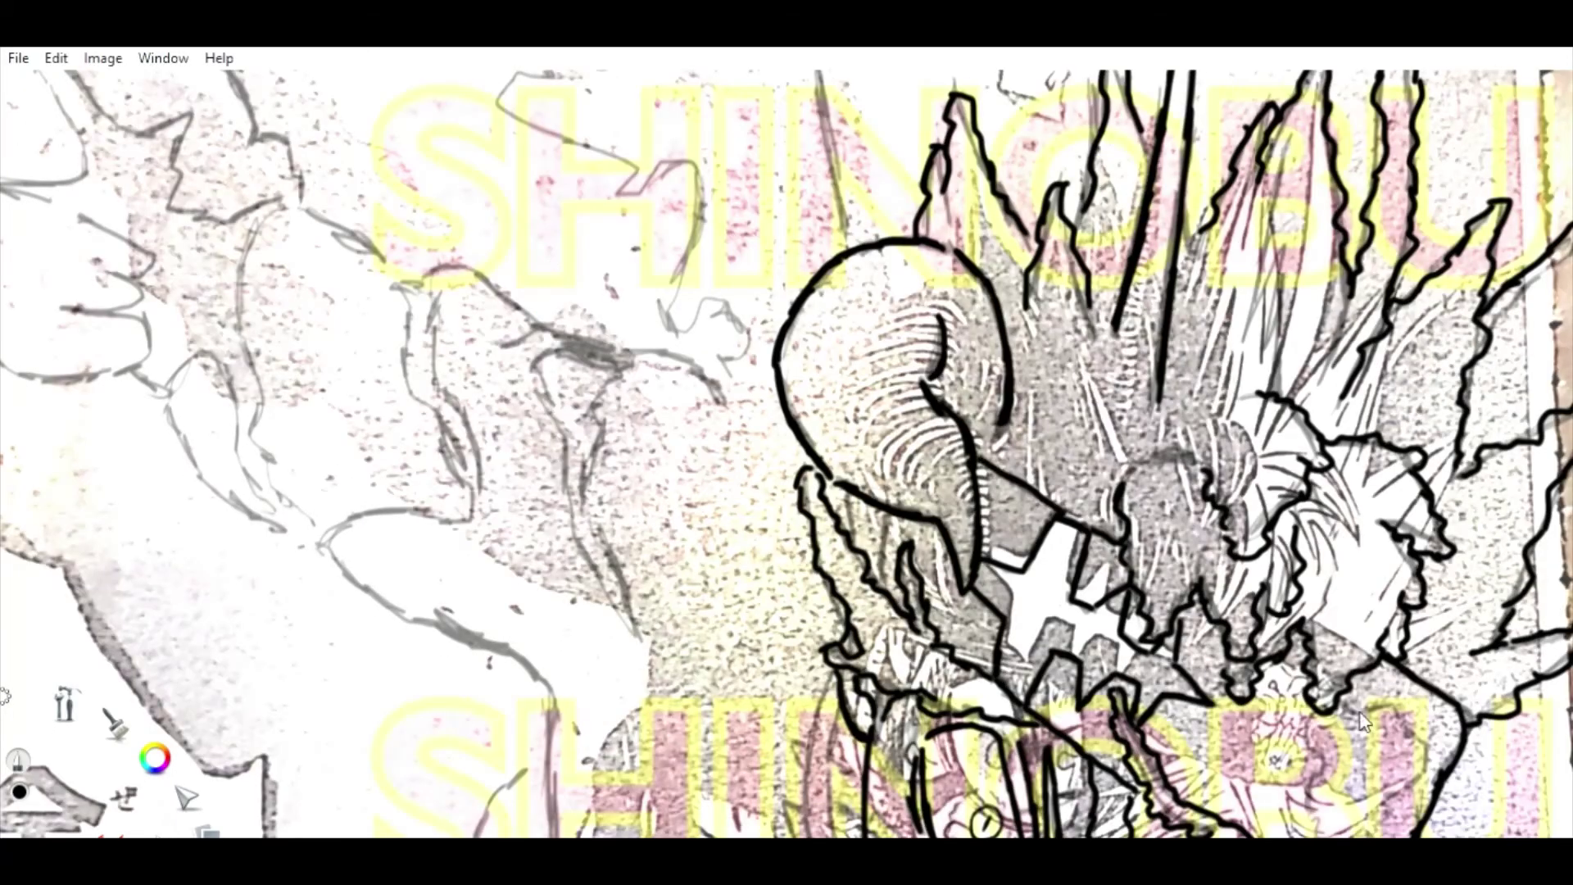
scroll(766, 442, up, 2)
mouse_move(590, 330)
mouse_down()
mouse_move(719, 385)
mouse_move(787, 446)
mouse_move(557, 373)
mouse_move(518, 555)
mouse_up()
mouse_move(528, 501)
mouse_down()
mouse_move(593, 741)
mouse_move(499, 582)
mouse_up()
mouse_move(442, 336)
mouse_down()
mouse_move(504, 594)
mouse_move(560, 329)
mouse_up()
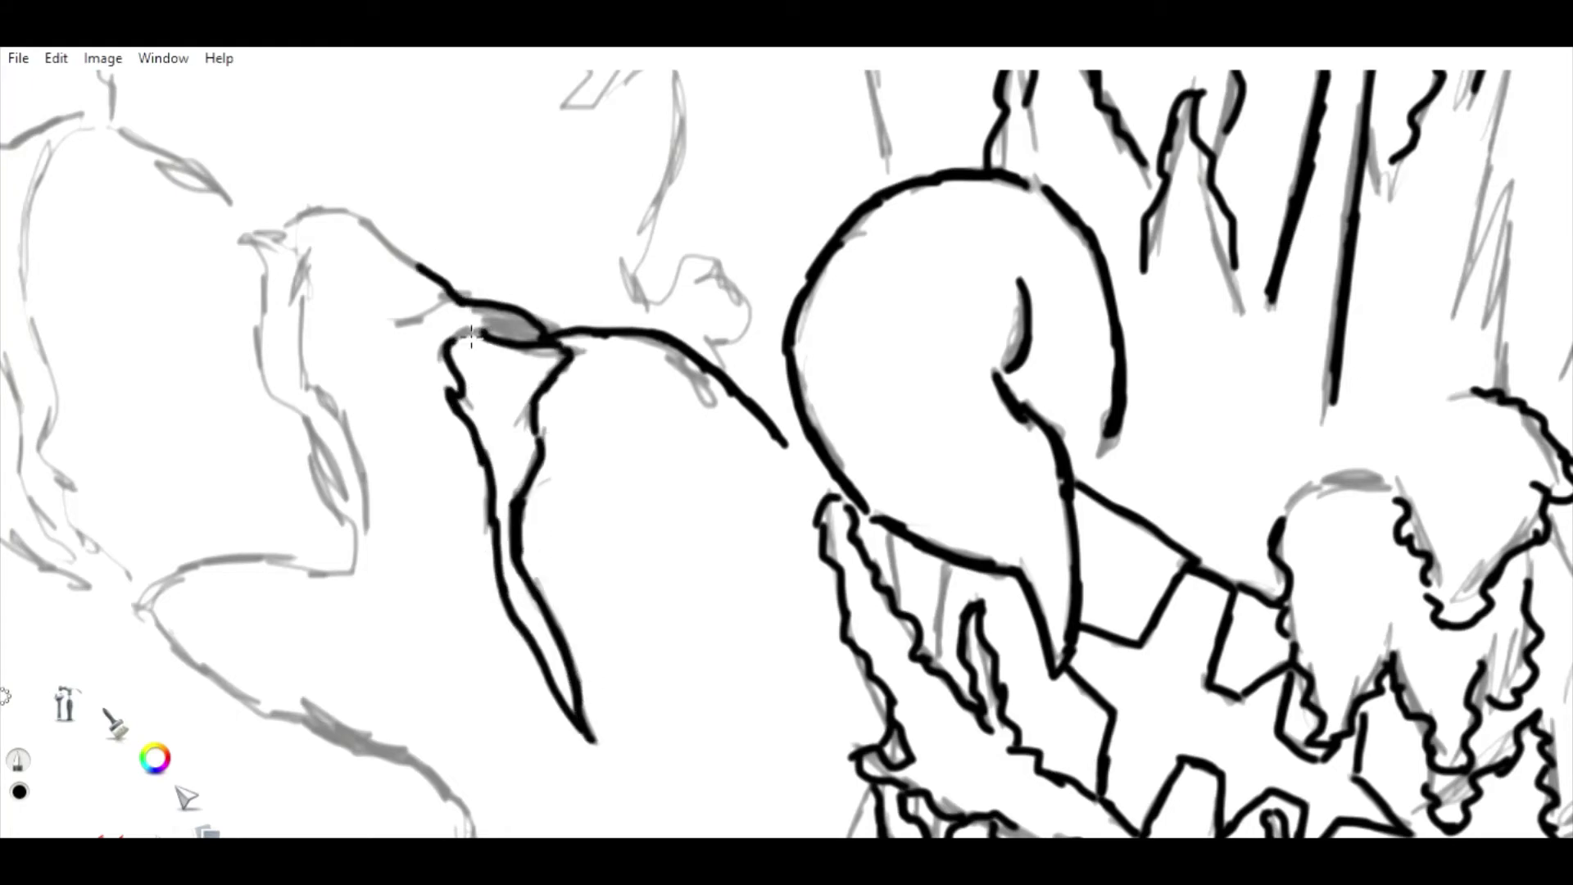
Extend the raised arm's upper contour over the next bump and along the straight edge towards the hand.
drag(264, 180, 457, 298)
mouse_move(467, 357)
mouse_down()
mouse_move(545, 342)
mouse_move(623, 403)
mouse_up()
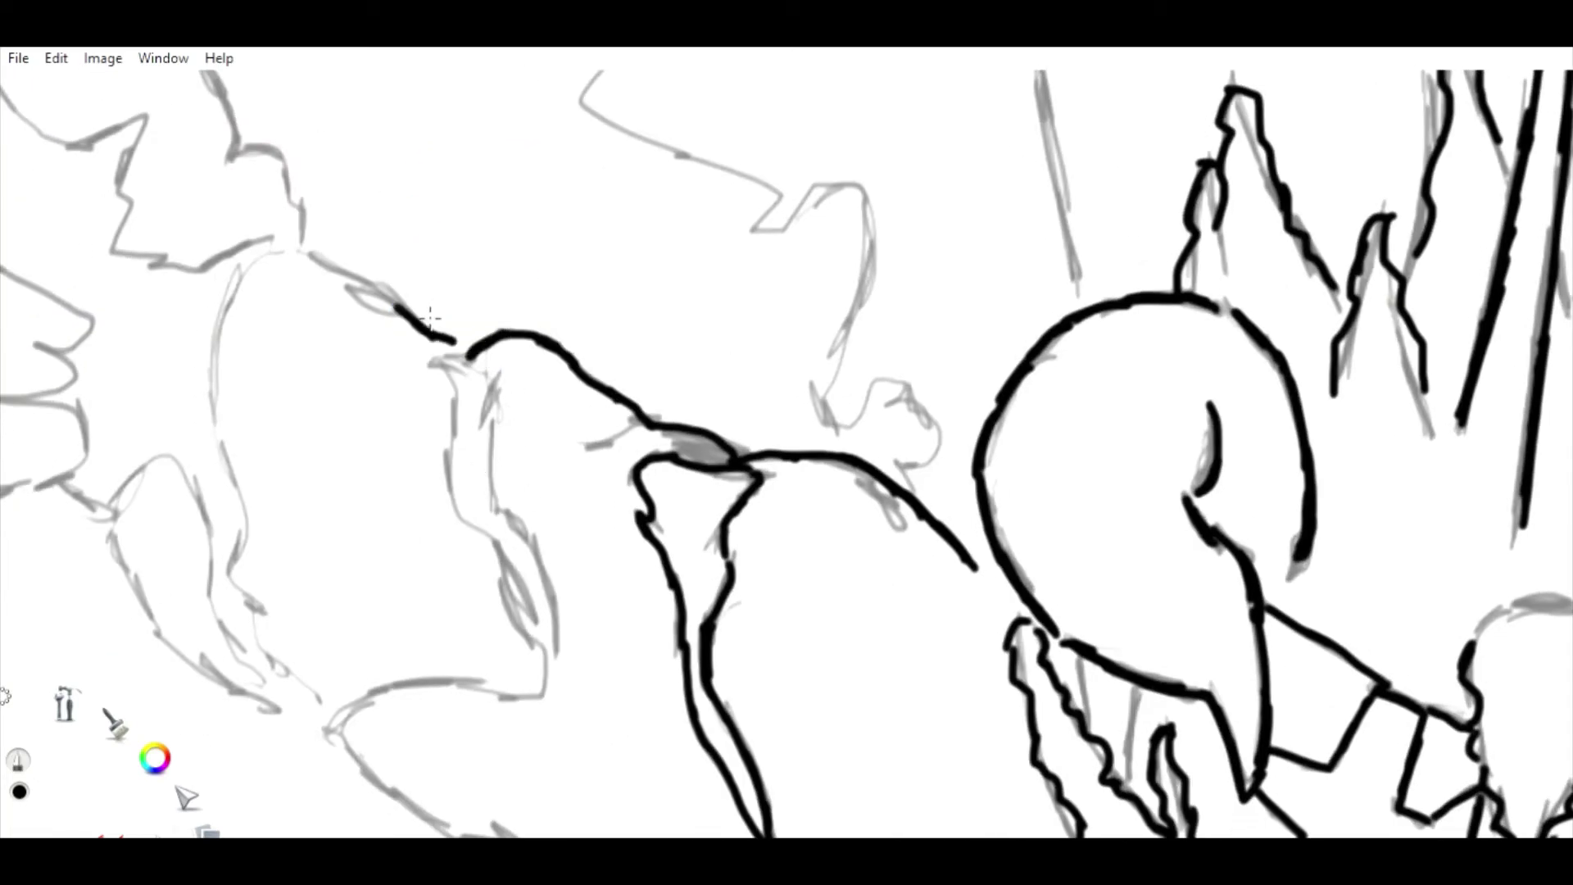
drag(472, 359, 306, 260)
Ink the raised arm's lower edge, the pointed edge of the large inner patch and the small leaf-shaped patch.
drag(525, 602, 614, 405)
mouse_move(418, 520)
mouse_down()
mouse_move(543, 632)
mouse_move(645, 679)
mouse_move(755, 785)
mouse_up()
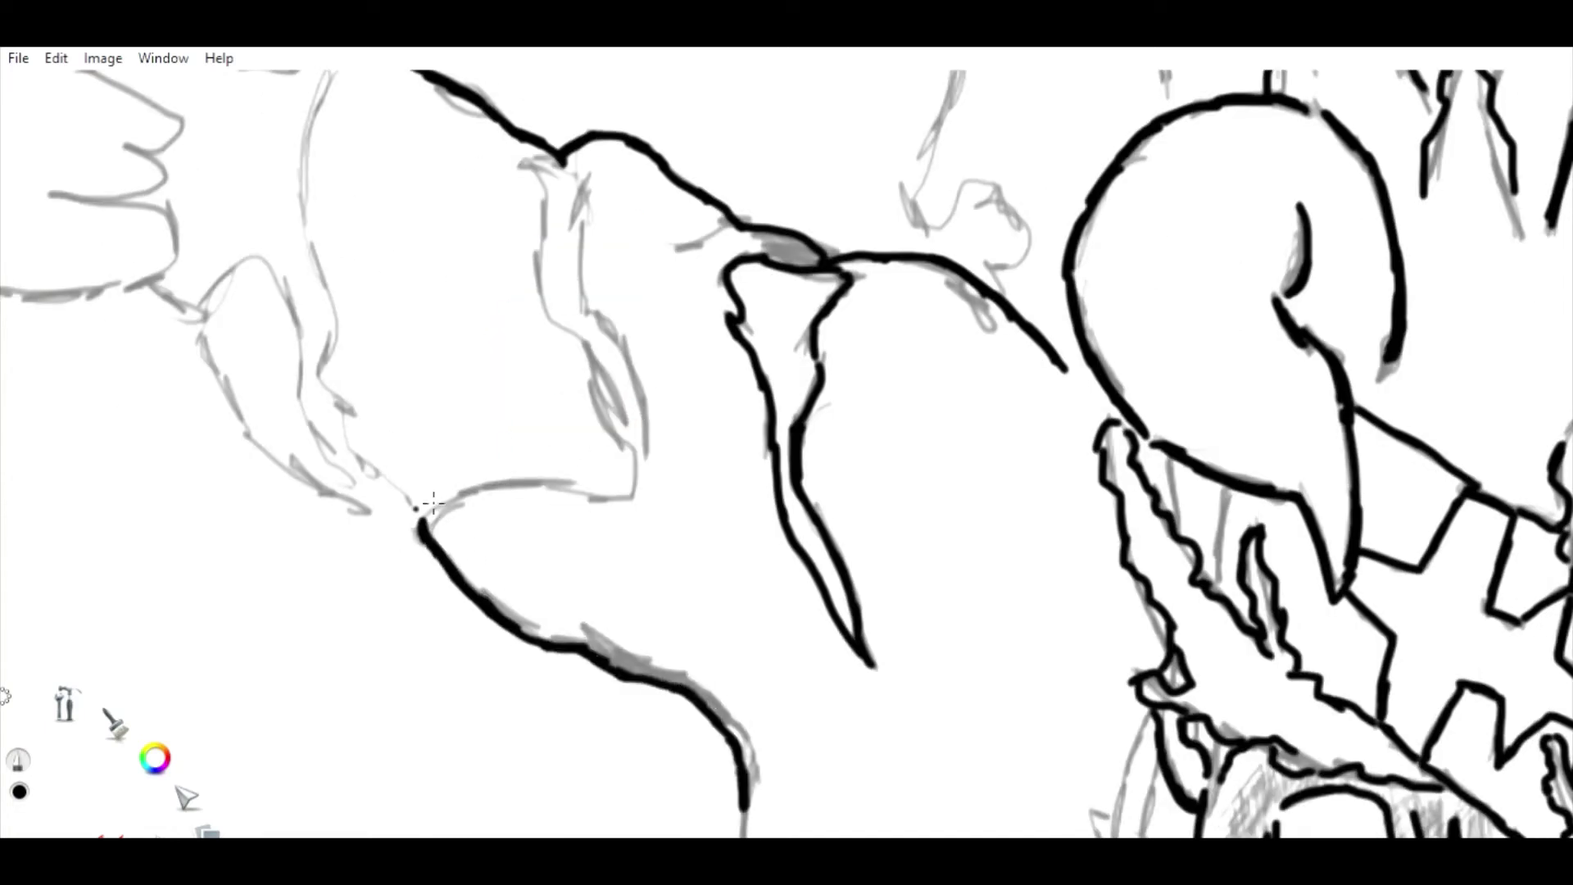
mouse_move(433, 501)
mouse_down()
mouse_move(633, 550)
mouse_move(541, 538)
mouse_move(402, 431)
mouse_move(386, 331)
mouse_move(565, 551)
mouse_move(811, 503)
mouse_up()
drag(766, 233, 819, 508)
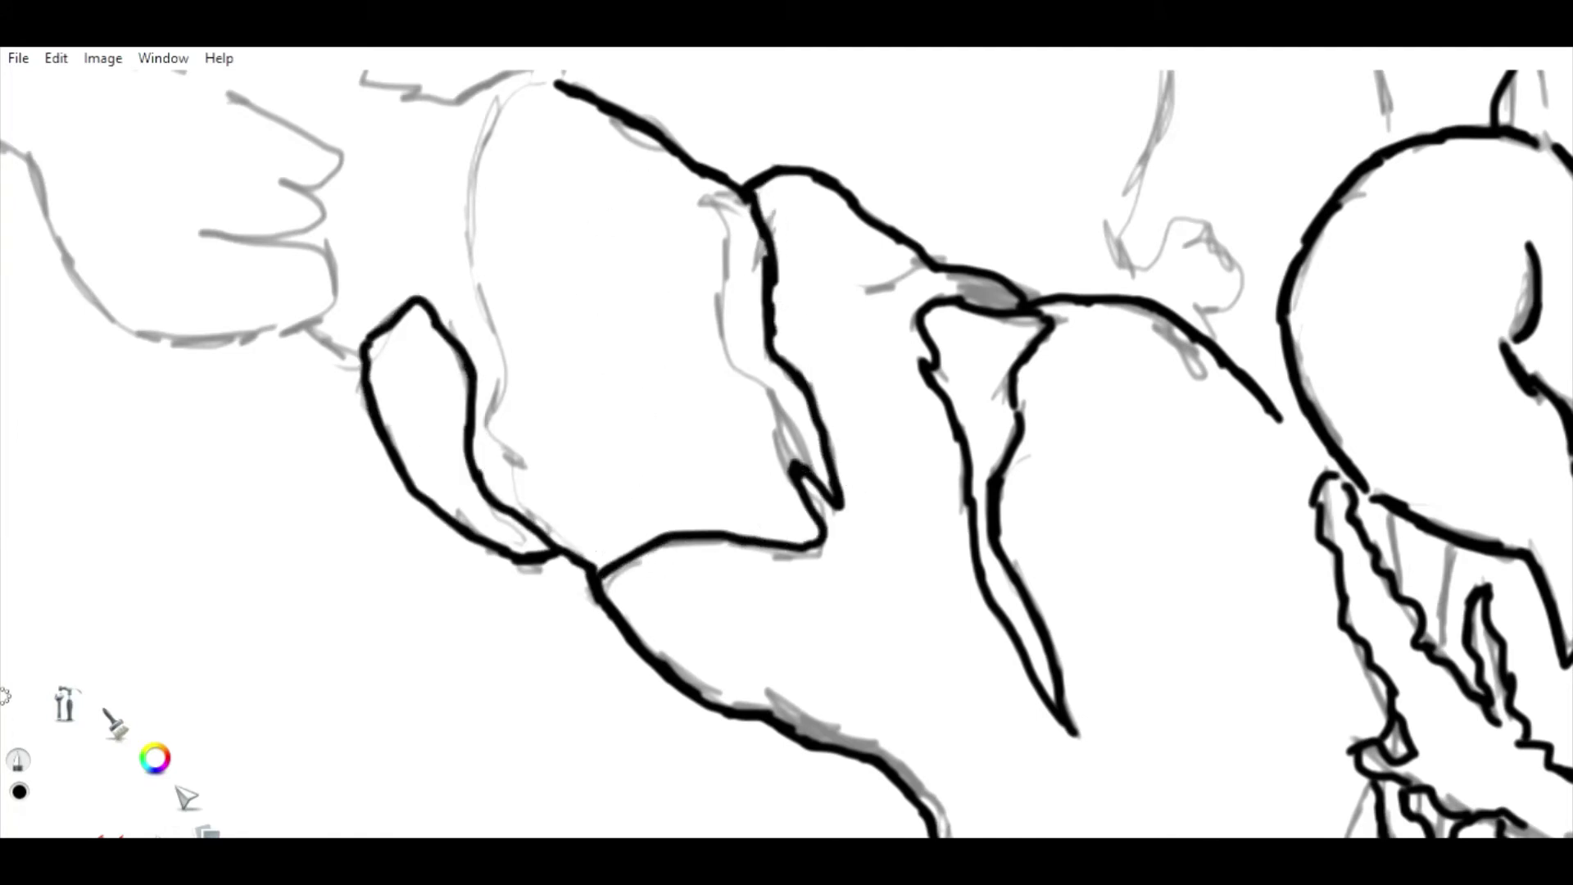
Ink the jagged end of the raised forearm's inner patch, the rounded bump above it and the forearm's lower curve.
drag(543, 270, 608, 326)
mouse_move(504, 370)
mouse_down()
mouse_move(547, 447)
mouse_move(635, 496)
mouse_up()
drag(663, 379, 730, 419)
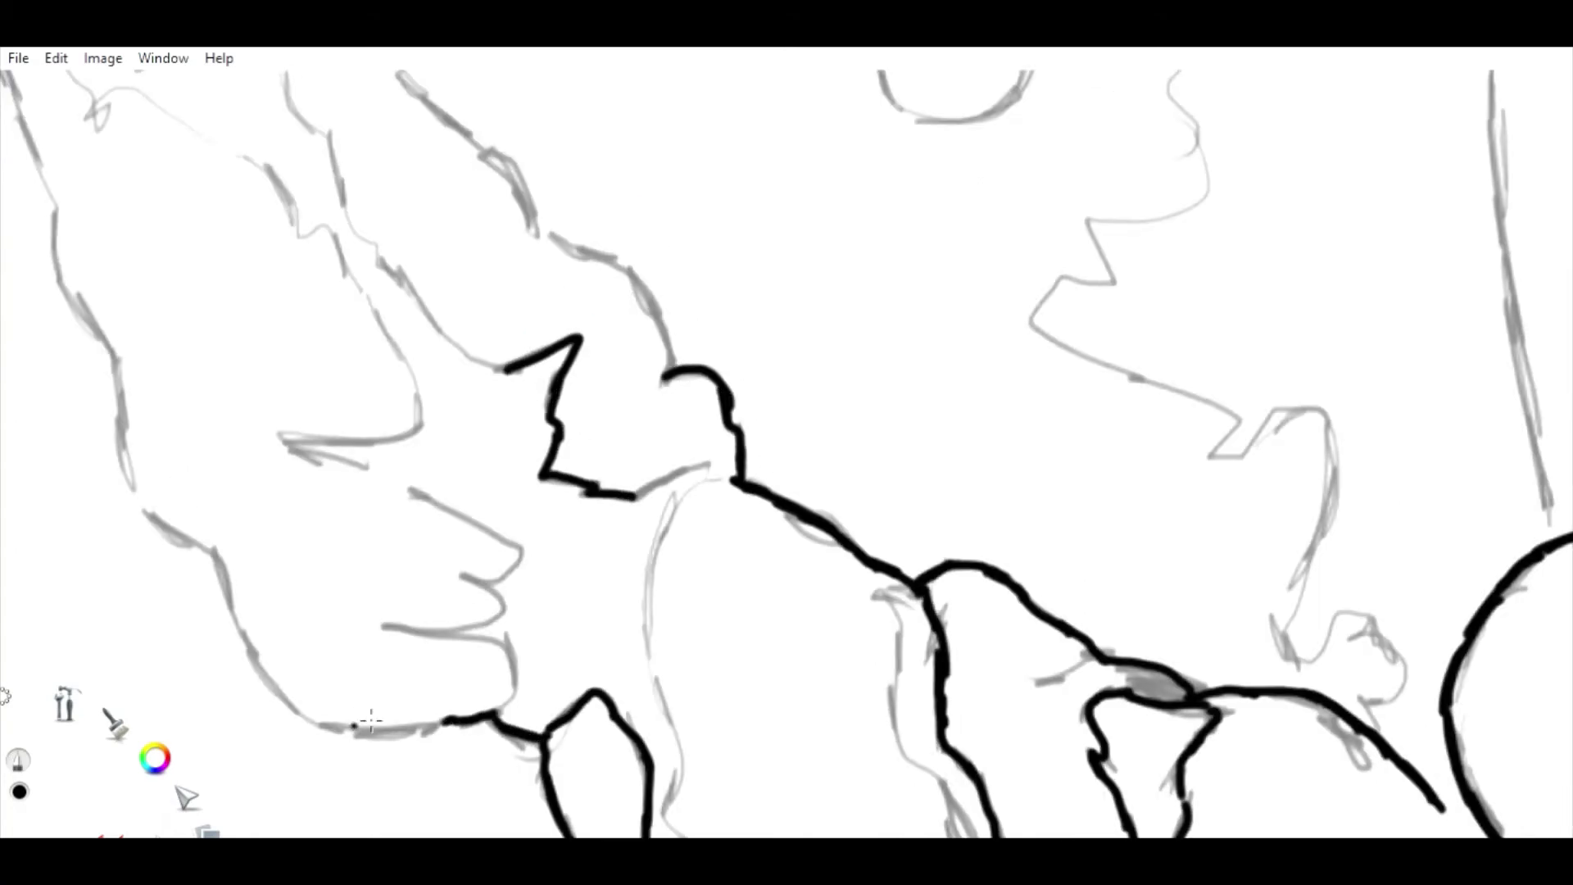
mouse_move(370, 720)
mouse_down()
mouse_move(278, 684)
mouse_move(221, 565)
mouse_up()
Ink the wavy outer edges on both sides of the raised forearm up towards the wrist.
mouse_move(119, 393)
mouse_down()
mouse_move(397, 429)
mouse_move(422, 532)
mouse_up()
mouse_move(422, 533)
mouse_down()
mouse_move(532, 716)
mouse_move(341, 309)
mouse_up()
key(space)
drag(365, 440, 547, 263)
drag(436, 348, 514, 457)
mouse_move(571, 500)
mouse_down()
mouse_move(659, 616)
mouse_move(773, 714)
mouse_move(860, 836)
mouse_up()
key(space)
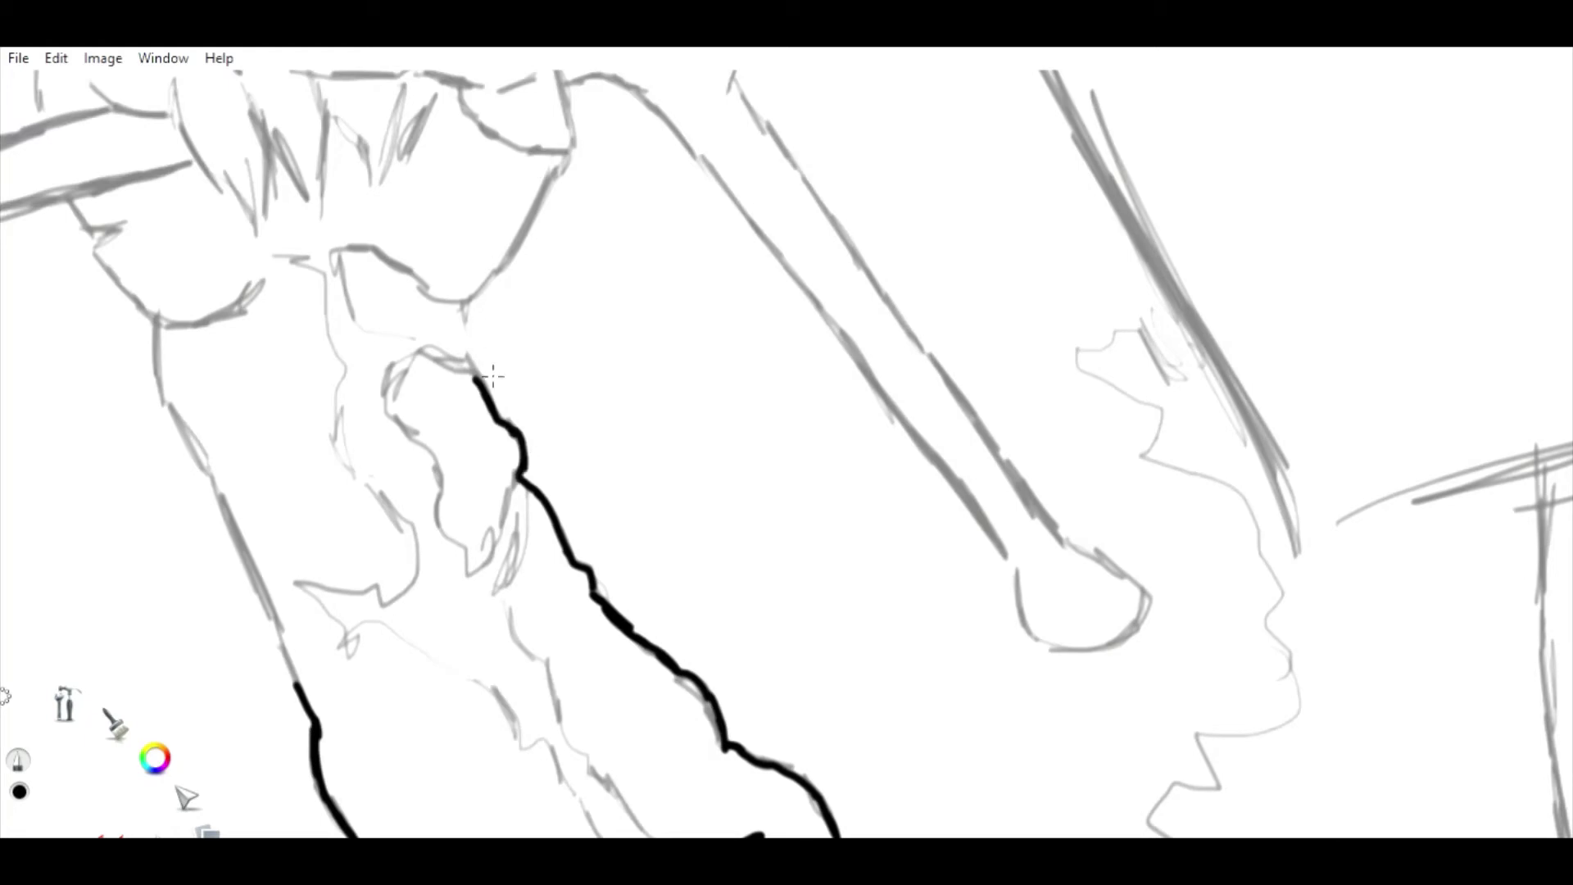
Ink the elongated patch below the wrist and the wavy inner line running from it down the raised forearm.
mouse_move(419, 361)
mouse_down()
mouse_move(446, 529)
mouse_move(521, 492)
mouse_move(508, 635)
mouse_move(549, 695)
mouse_up()
key(space)
drag(662, 686, 637, 432)
drag(523, 438, 598, 550)
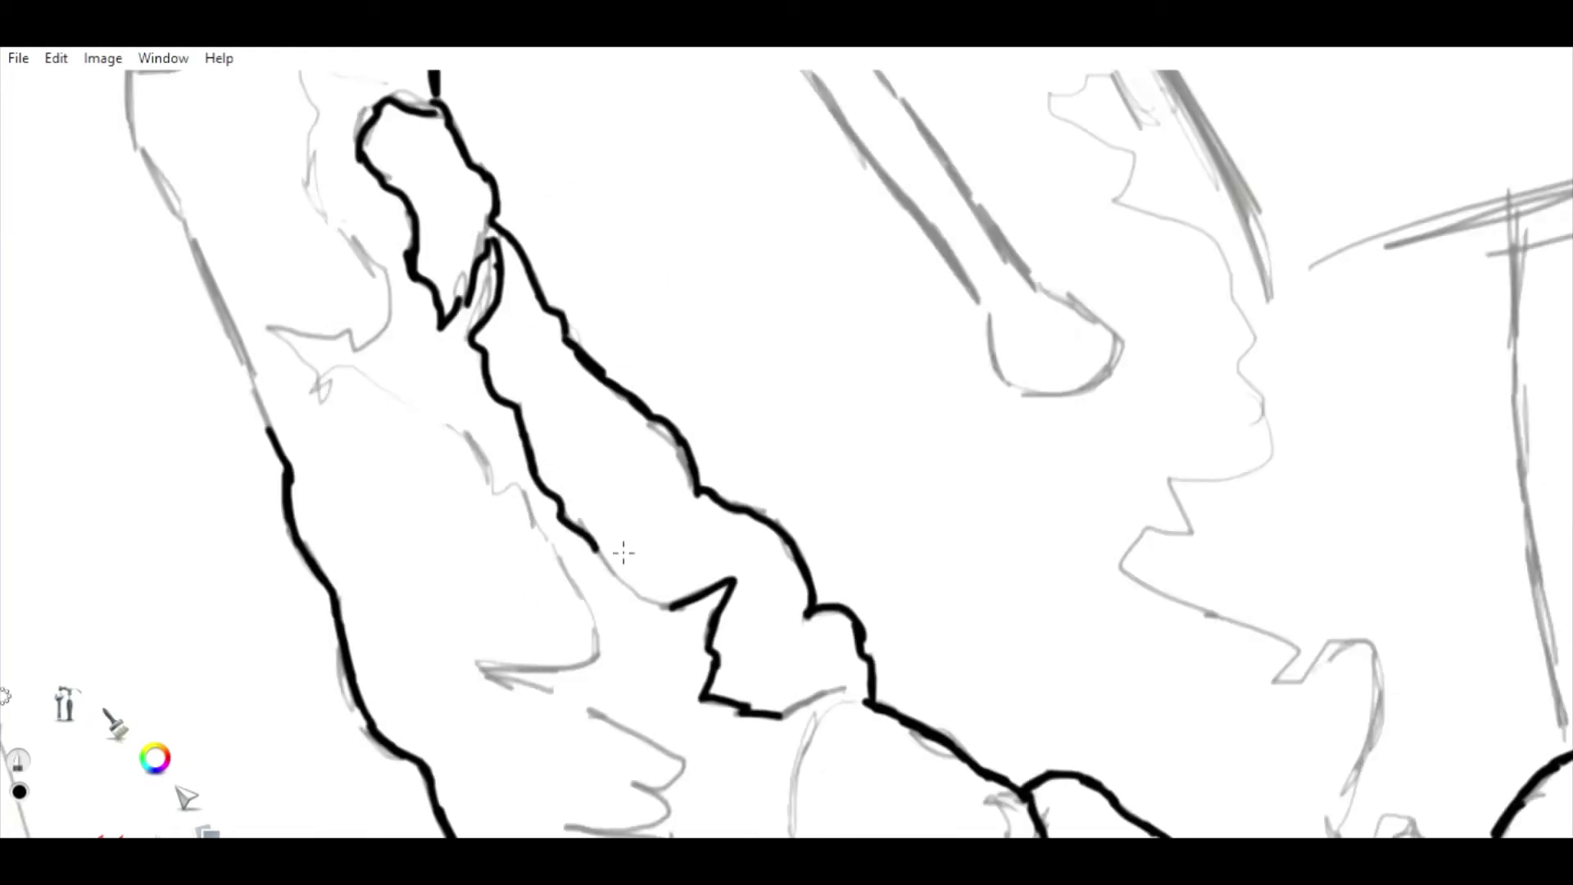
Connect the forearm's inner line to the jagged patch and ink the small four-sided patch at the wrist.
key(space)
drag(512, 240, 676, 554)
mouse_move(596, 370)
mouse_down()
mouse_move(471, 319)
mouse_move(600, 422)
mouse_up()
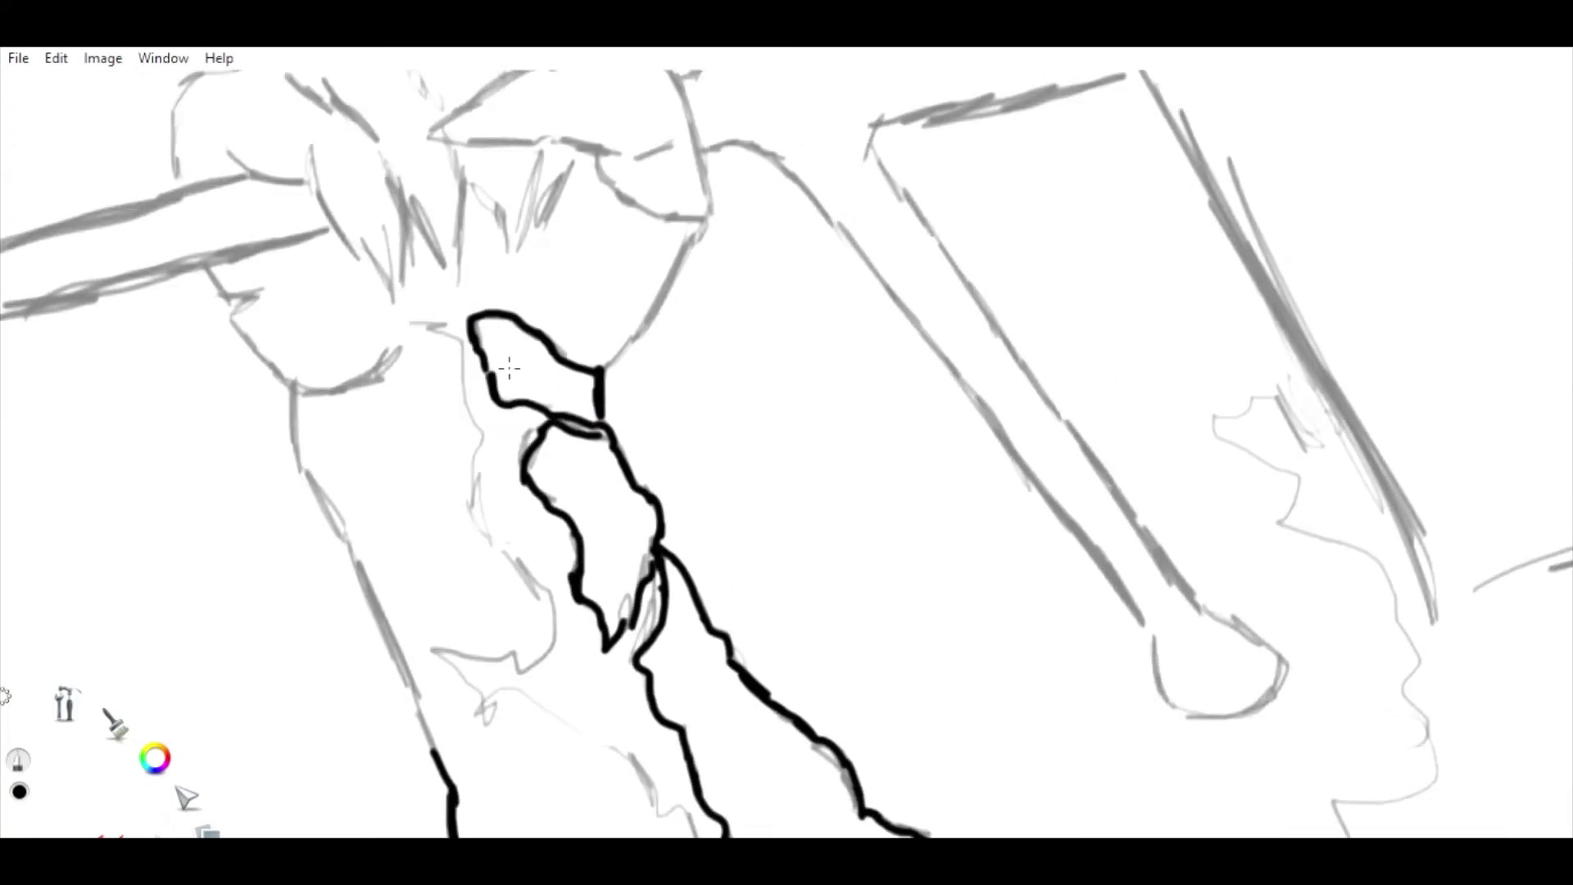
Ink the long jagged inner line from the wrist through the sharp points down to the forearm's lower edge.
mouse_move(436, 324)
mouse_down()
mouse_move(475, 486)
mouse_move(553, 648)
mouse_move(479, 701)
mouse_move(647, 782)
mouse_up()
key(space)
drag(559, 706, 449, 198)
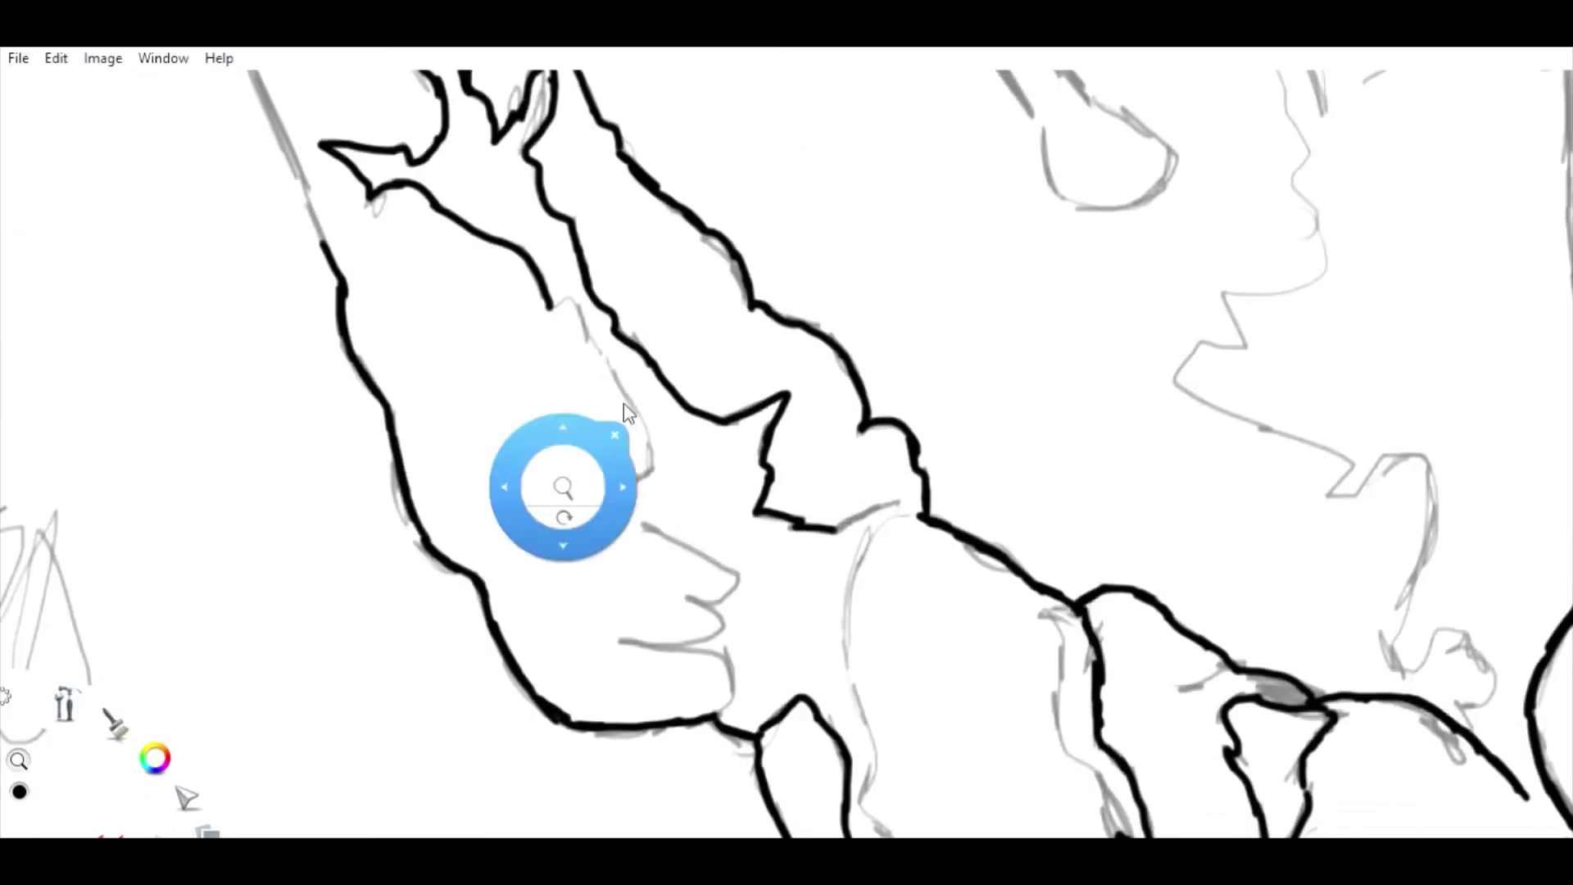
mouse_move(551, 297)
mouse_down()
mouse_move(627, 385)
mouse_move(534, 483)
mouse_move(734, 613)
mouse_move(735, 703)
mouse_up()
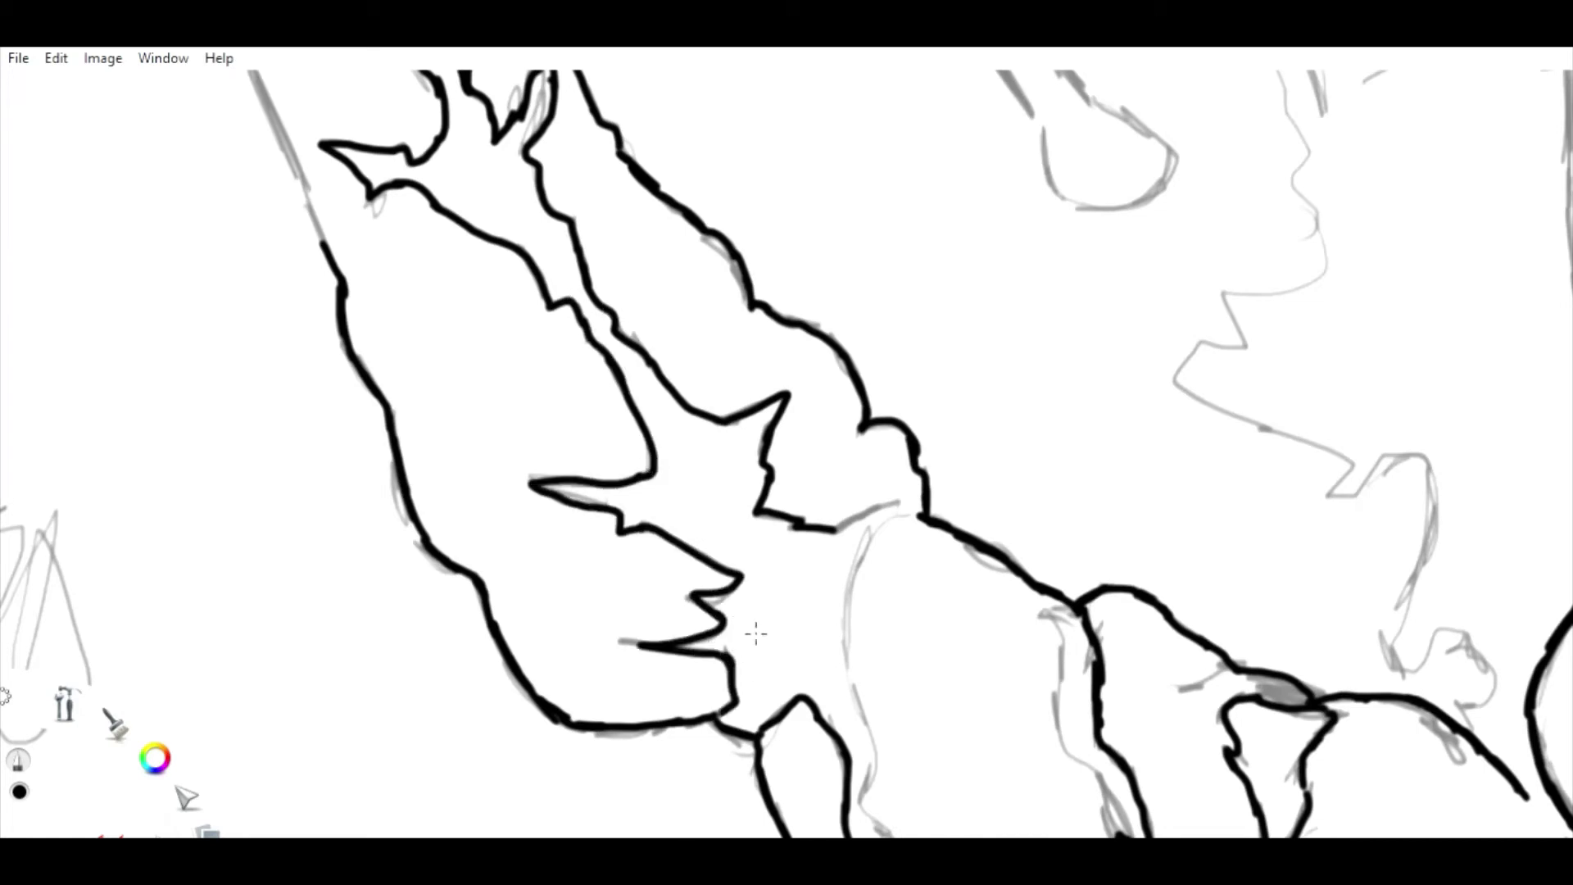
Complete the raised forearm's outer edge up to the base of the hand.
key(space)
mouse_move(689, 347)
mouse_down()
mouse_move(579, 358)
mouse_move(492, 328)
mouse_up()
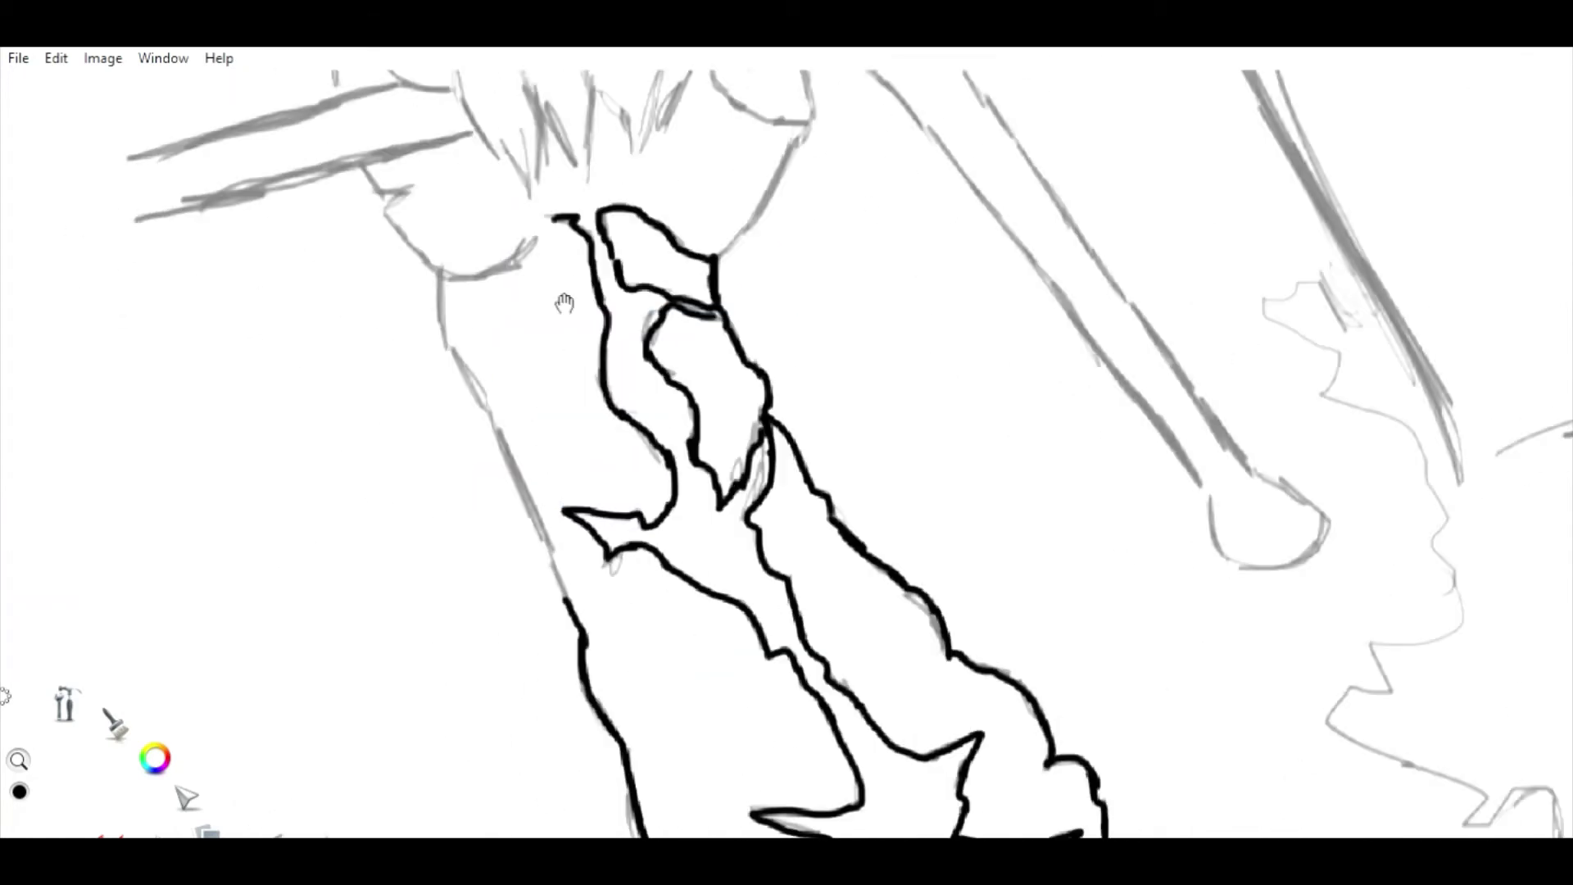
mouse_move(440, 275)
mouse_down()
mouse_move(461, 354)
mouse_move(557, 510)
mouse_up()
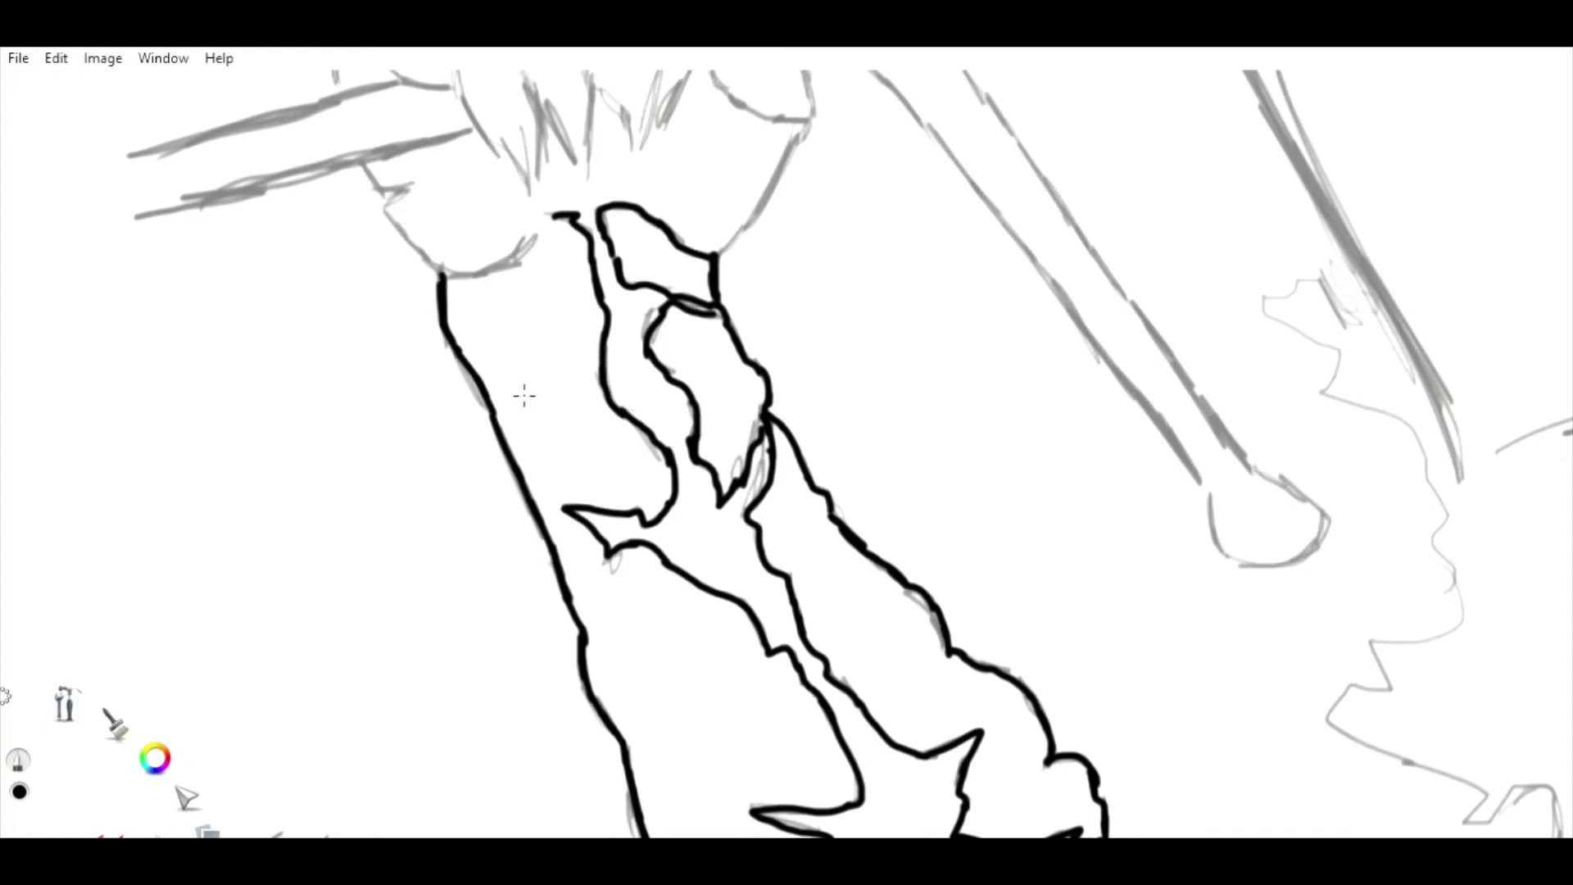
Ink the curved base of the gripping hand at the wrist and the palm's side edge up to the thumb.
key(space)
drag(596, 65, 623, 205)
drag(584, 346, 440, 420)
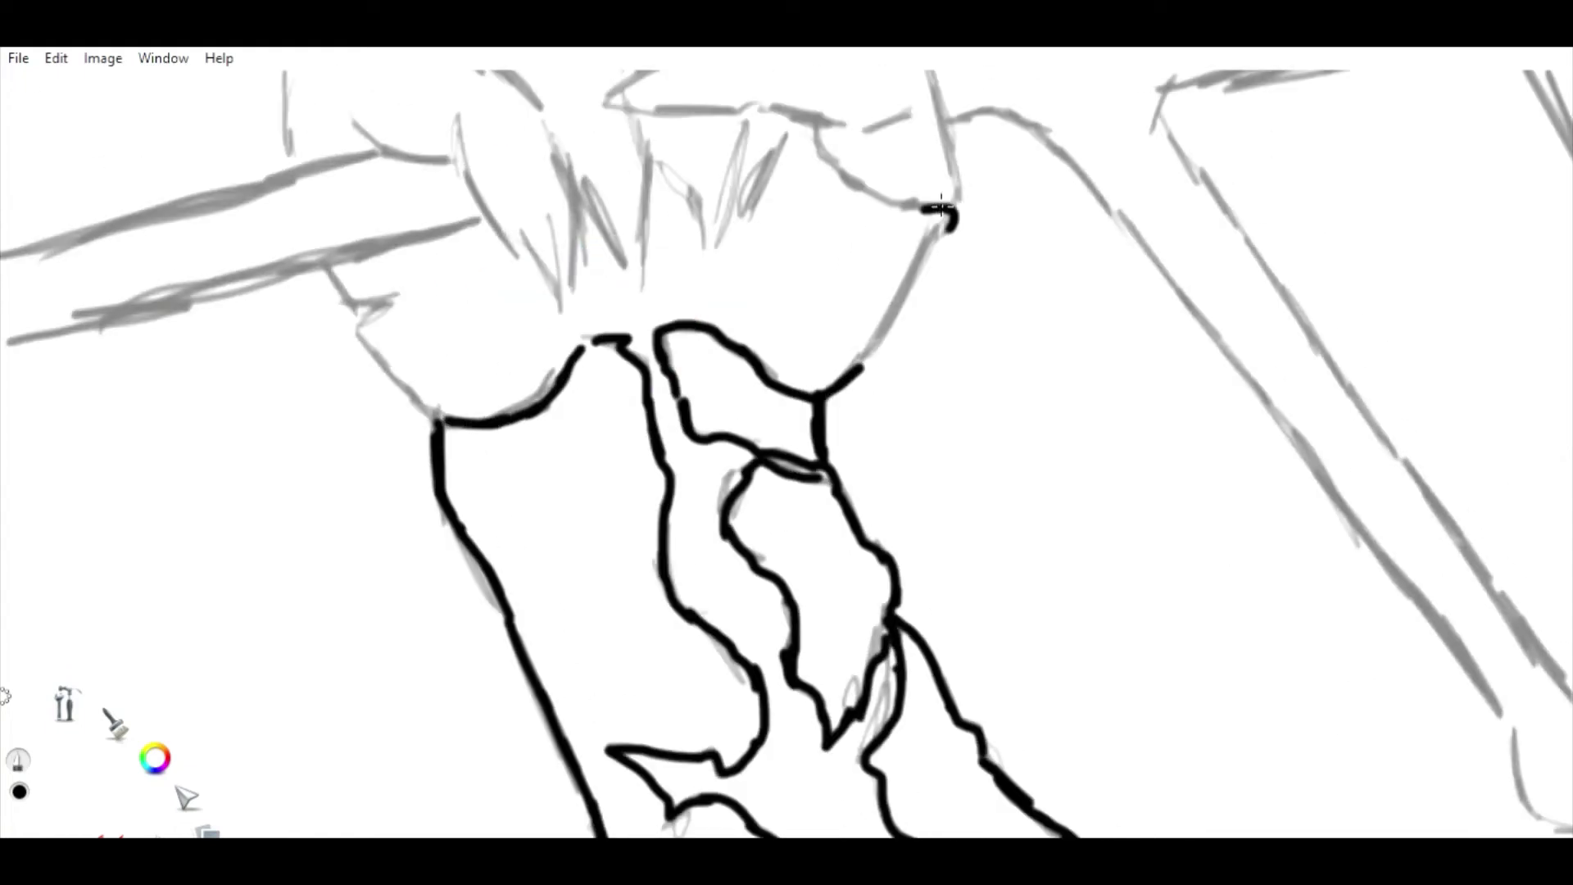
drag(942, 209, 856, 372)
Ink the opposite side edge of the gripping hand below the pole and the curved crease at the thumb's base.
key(space)
drag(625, 229, 568, 474)
mouse_move(897, 453)
mouse_down()
mouse_move(836, 442)
mouse_move(757, 376)
mouse_up()
mouse_move(315, 586)
mouse_down()
mouse_move(332, 557)
mouse_move(381, 660)
mouse_up()
click(571, 564)
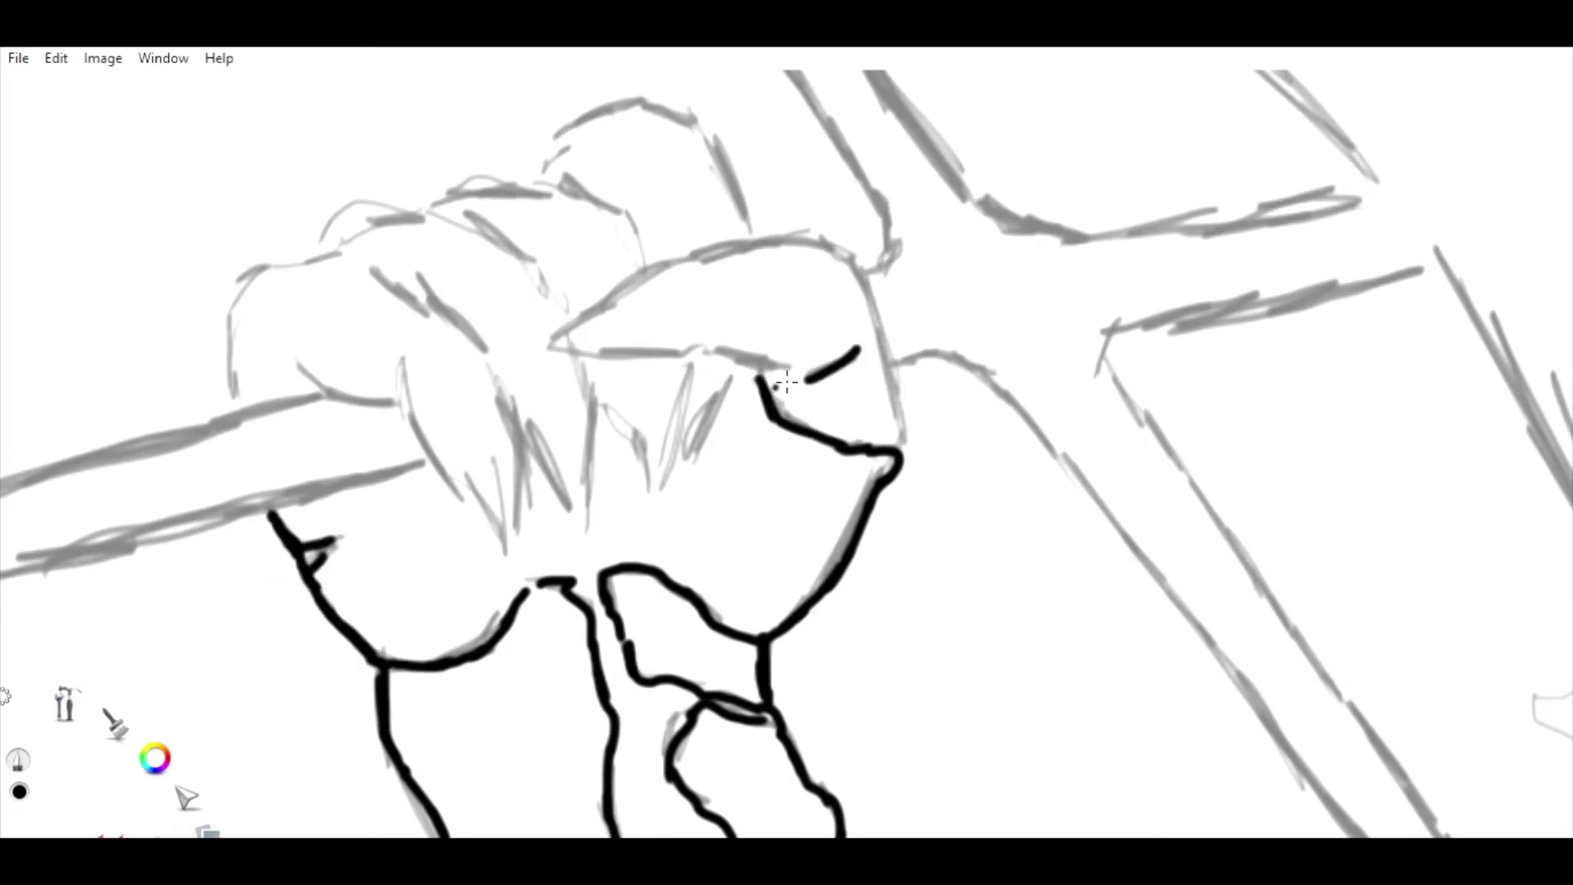
Ink the gripping hand's thumb, including its outer edge, rounded top, pointed tip and inner crease.
mouse_move(684, 261)
mouse_down()
mouse_move(741, 246)
mouse_move(548, 351)
mouse_move(725, 349)
mouse_up()
key(ctrl+z)
key(ctrl+z)
key(ctrl+z)
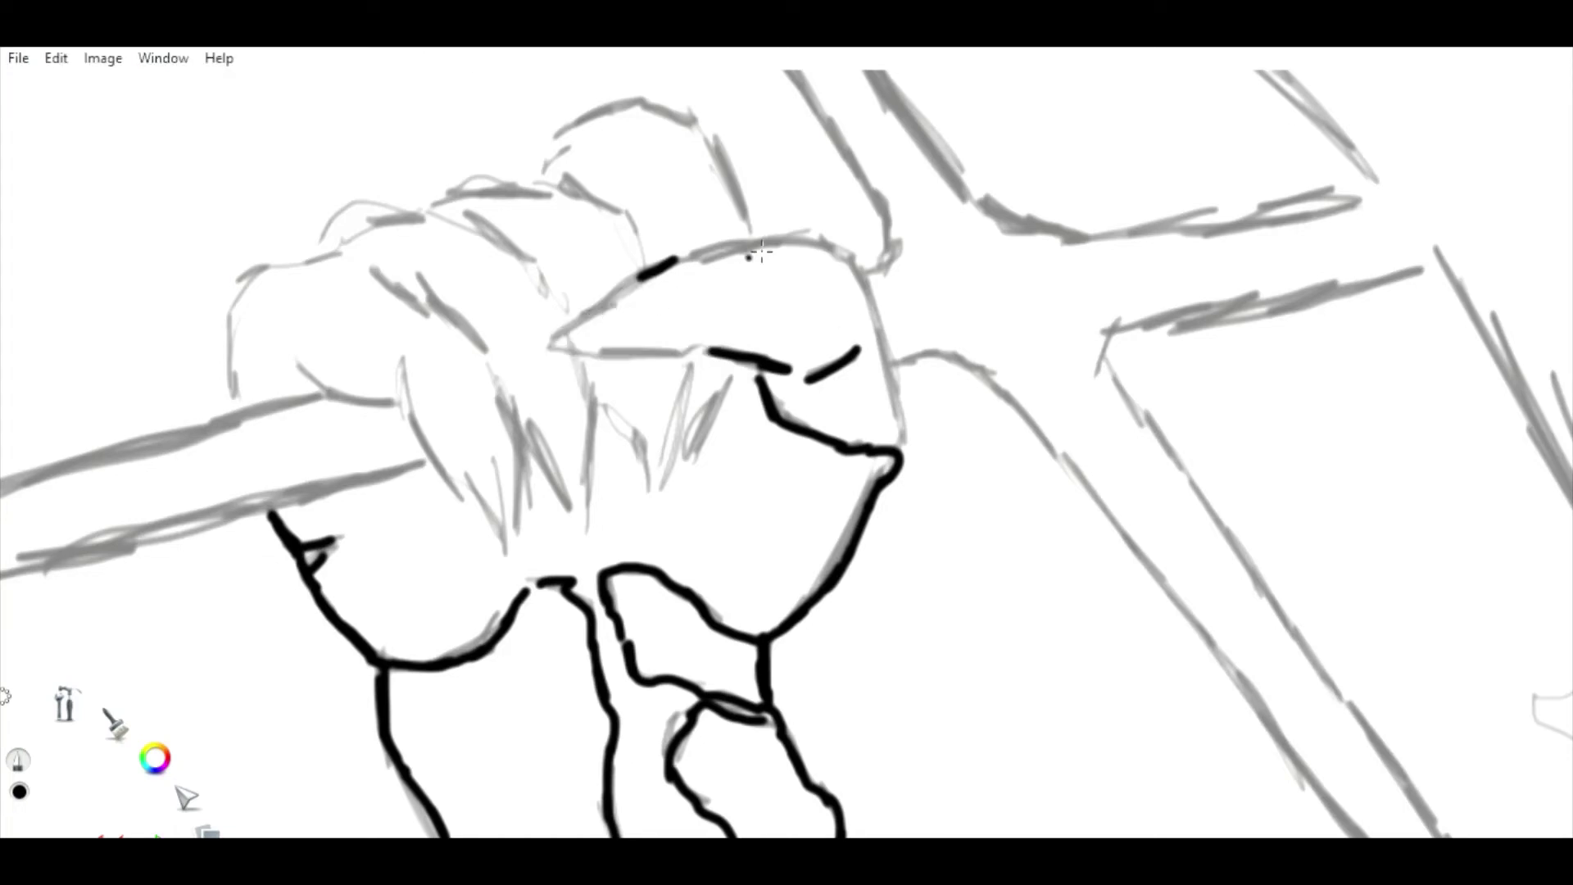
drag(881, 273, 921, 426)
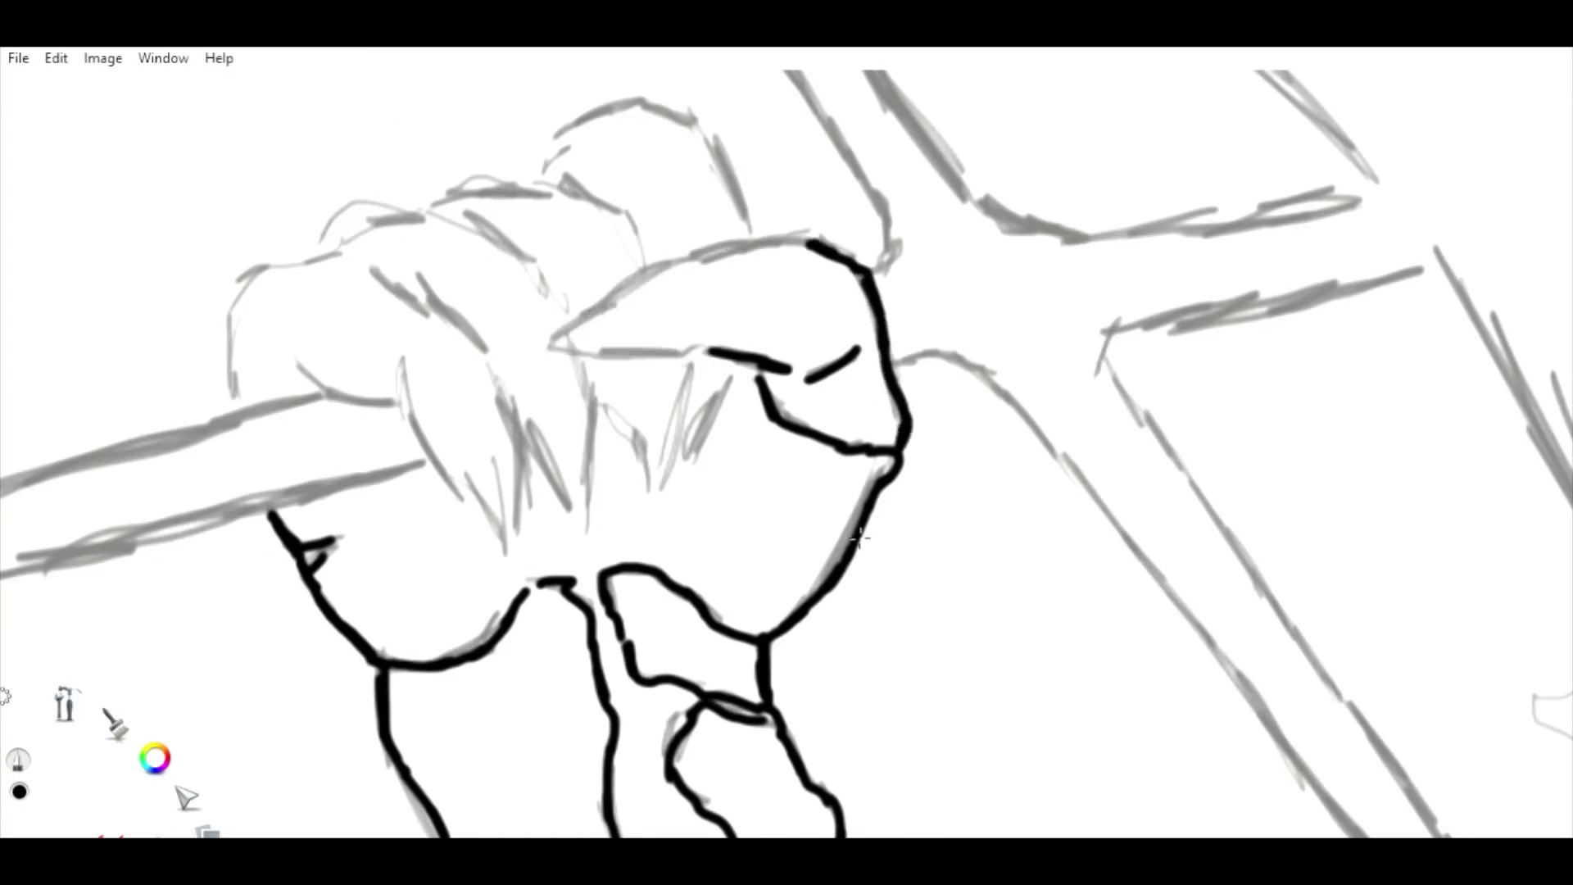
mouse_move(684, 272)
mouse_down()
mouse_move(609, 319)
mouse_move(678, 354)
mouse_up()
drag(826, 283, 774, 360)
drag(672, 264, 582, 351)
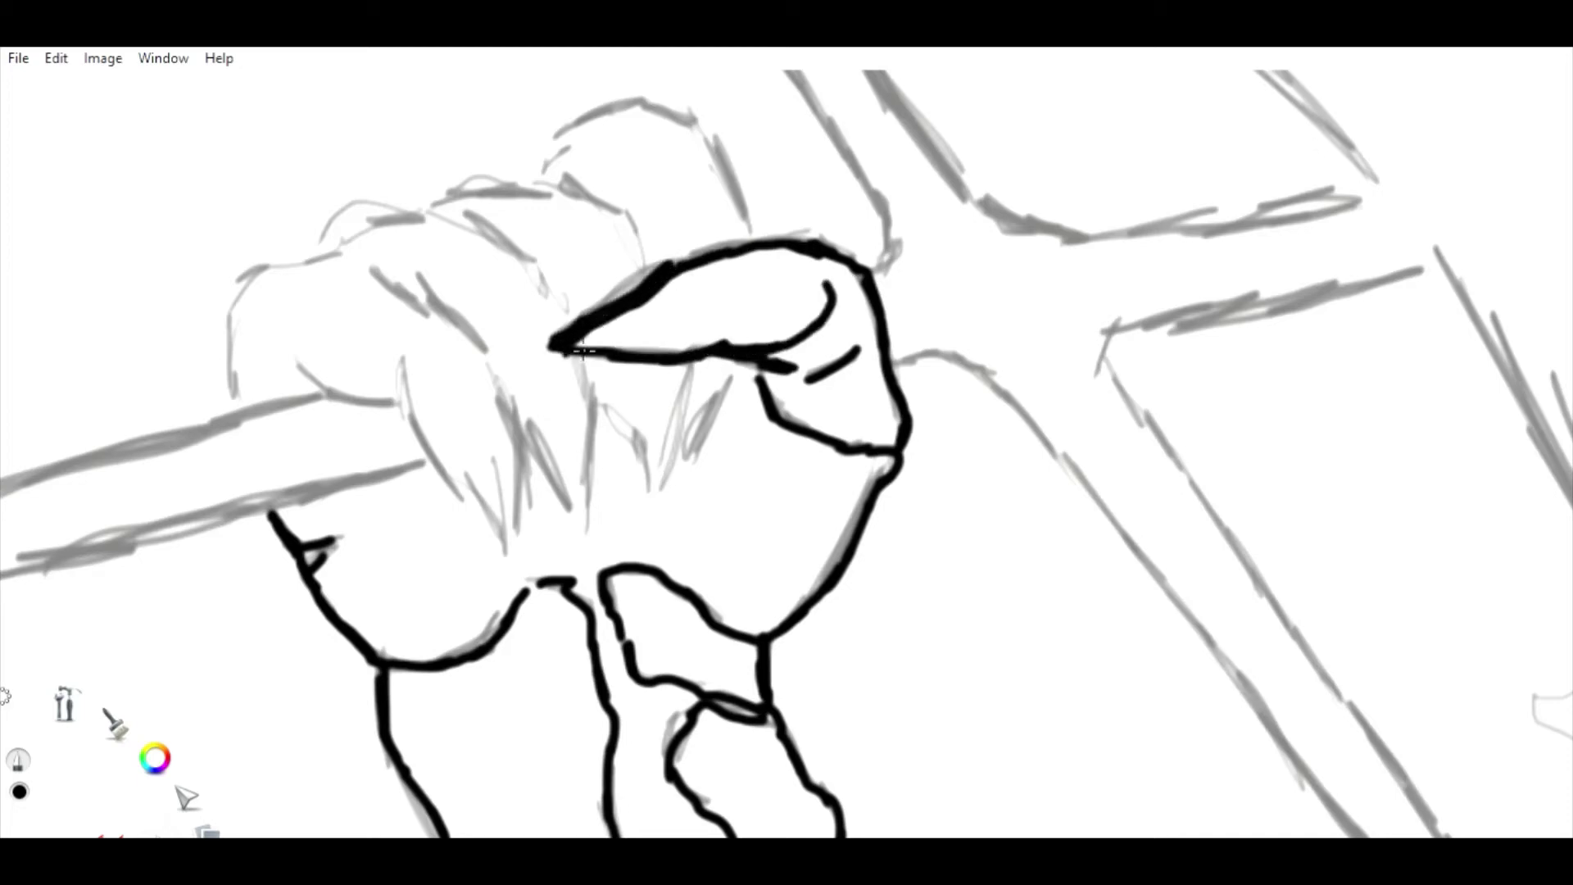
Ink the fingers' bumpy top contour from the uppermost knuckle down to the pole, plus the slanted line under the thumb.
drag(653, 313, 673, 457)
mouse_move(578, 275)
mouse_down()
mouse_move(748, 311)
mouse_move(766, 371)
mouse_up()
drag(771, 509, 718, 597)
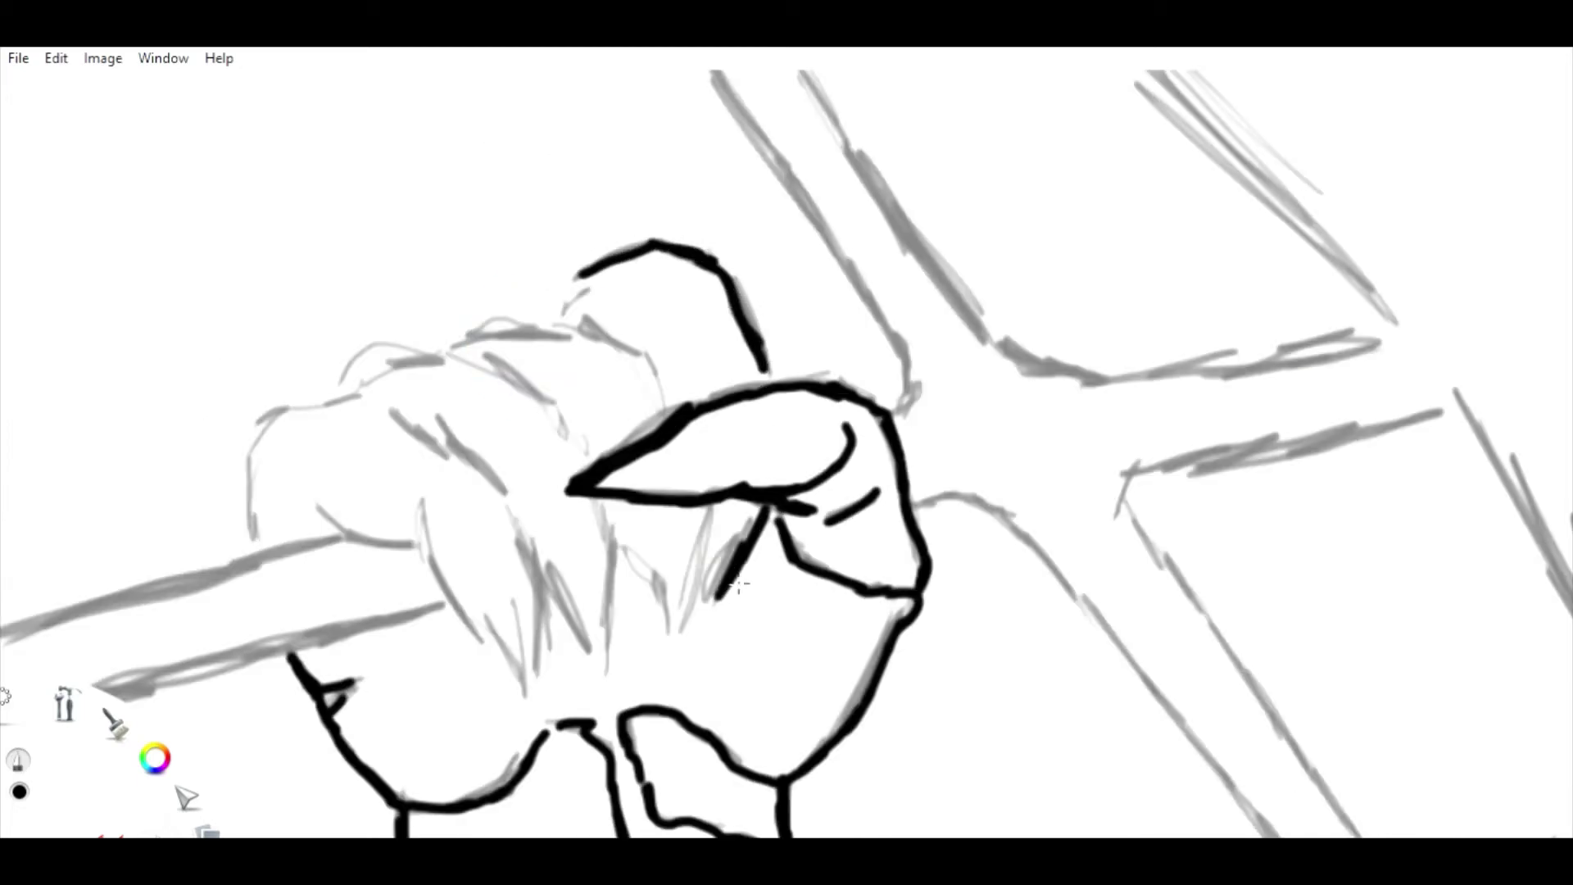
mouse_move(537, 316)
mouse_down()
mouse_move(360, 353)
mouse_move(254, 426)
mouse_move(255, 541)
mouse_up()
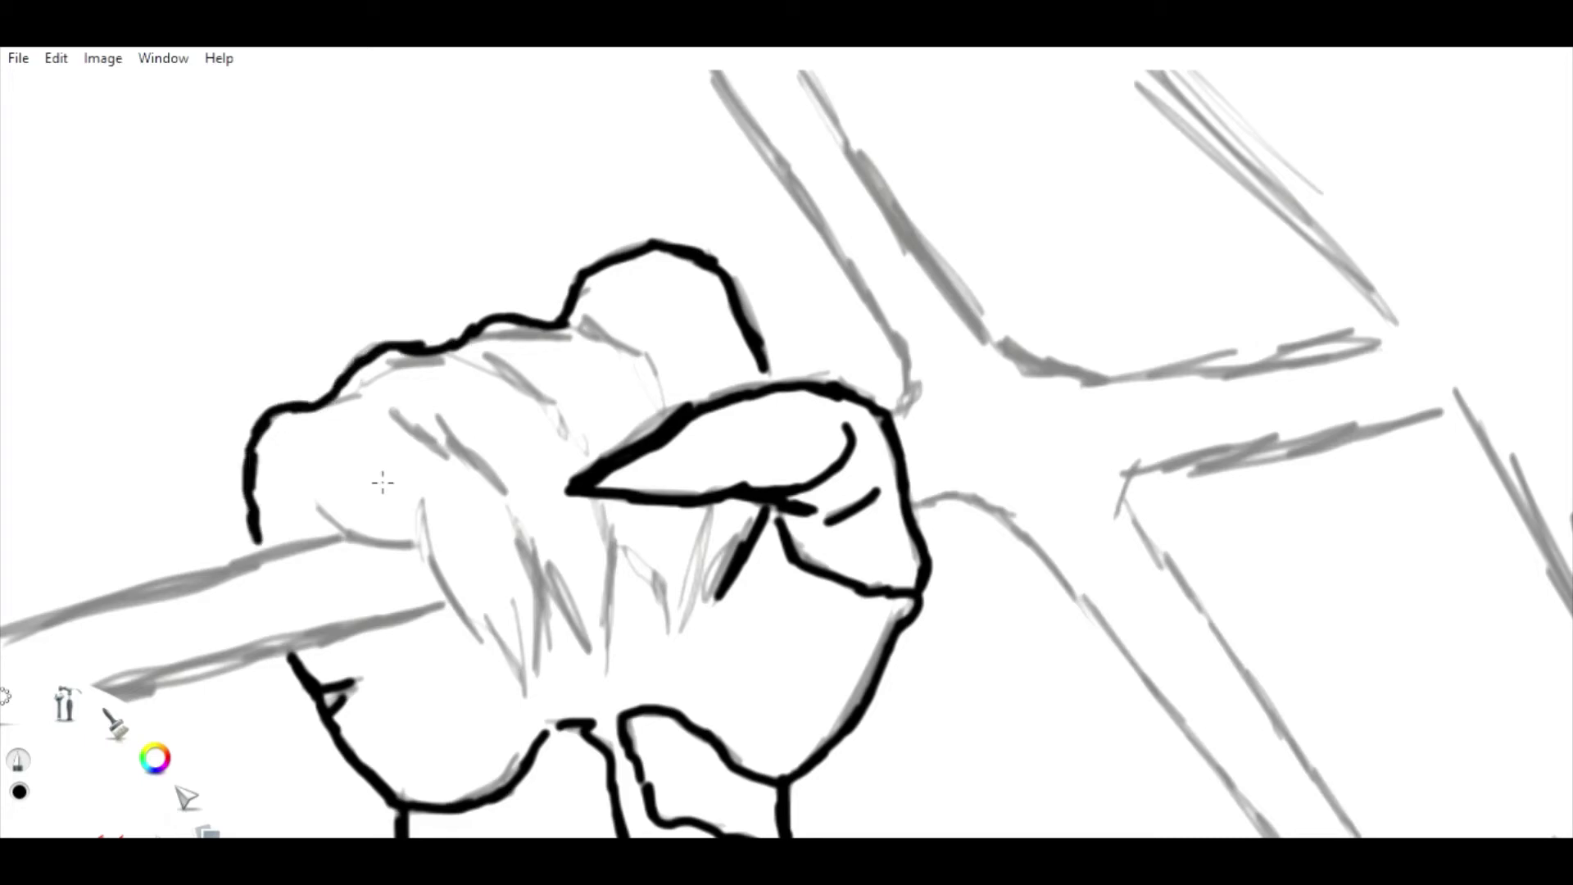
Ink the dividing lines between the gripping fingers and the short knuckle creases.
mouse_move(443, 352)
mouse_down()
mouse_move(510, 379)
mouse_move(577, 446)
mouse_up()
drag(610, 501, 616, 631)
drag(408, 441, 419, 447)
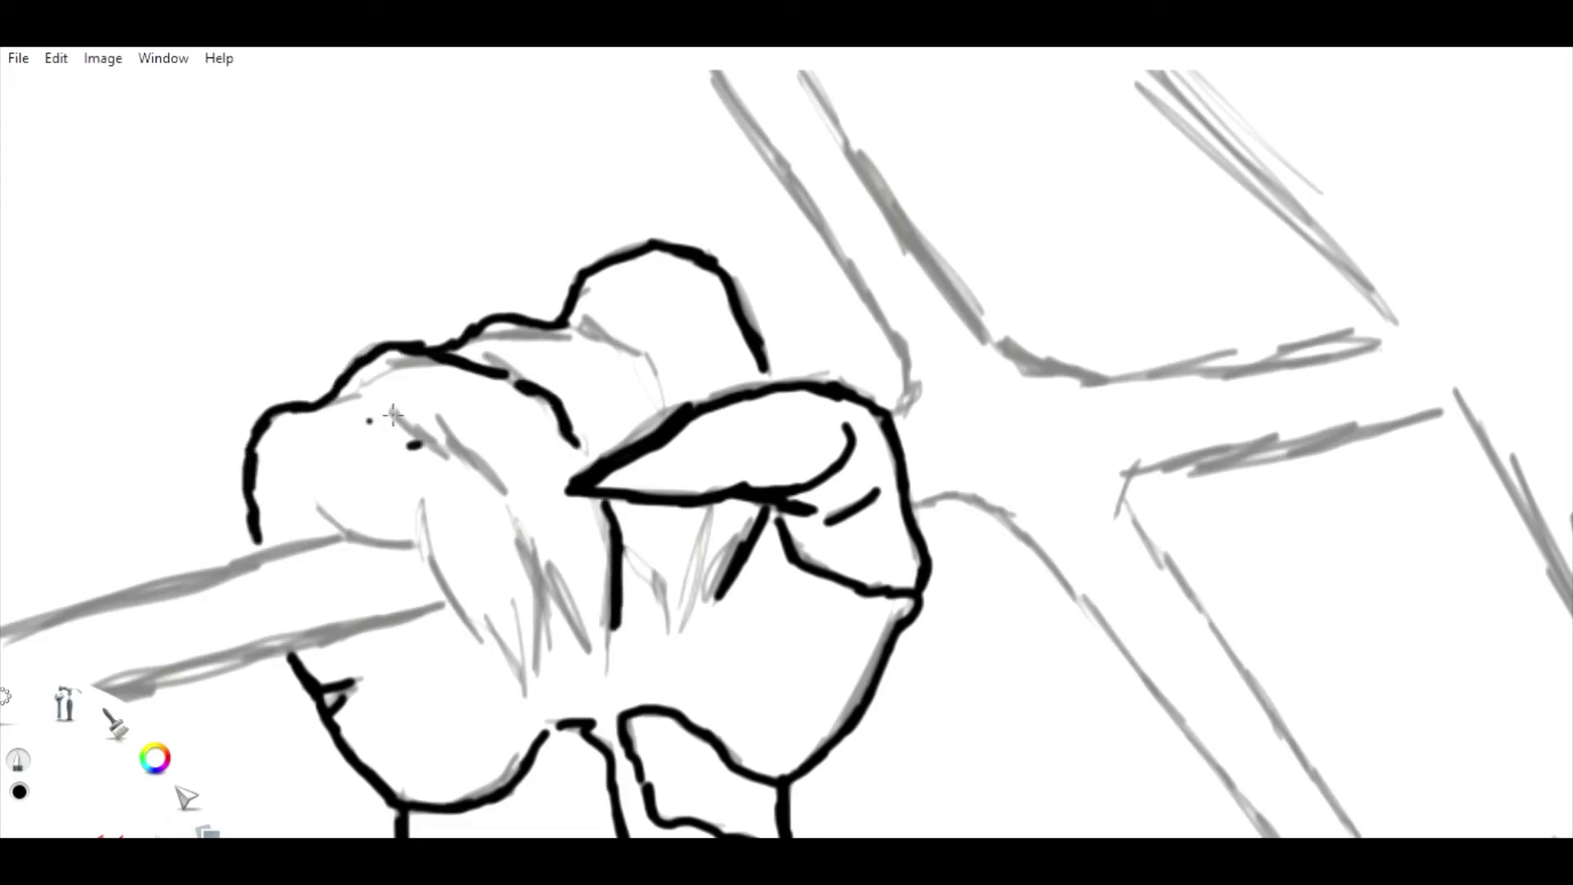
mouse_move(344, 411)
mouse_down()
mouse_move(502, 501)
mouse_move(537, 663)
mouse_up()
mouse_move(565, 324)
mouse_down()
mouse_move(649, 358)
mouse_move(662, 410)
mouse_up()
drag(704, 506, 688, 624)
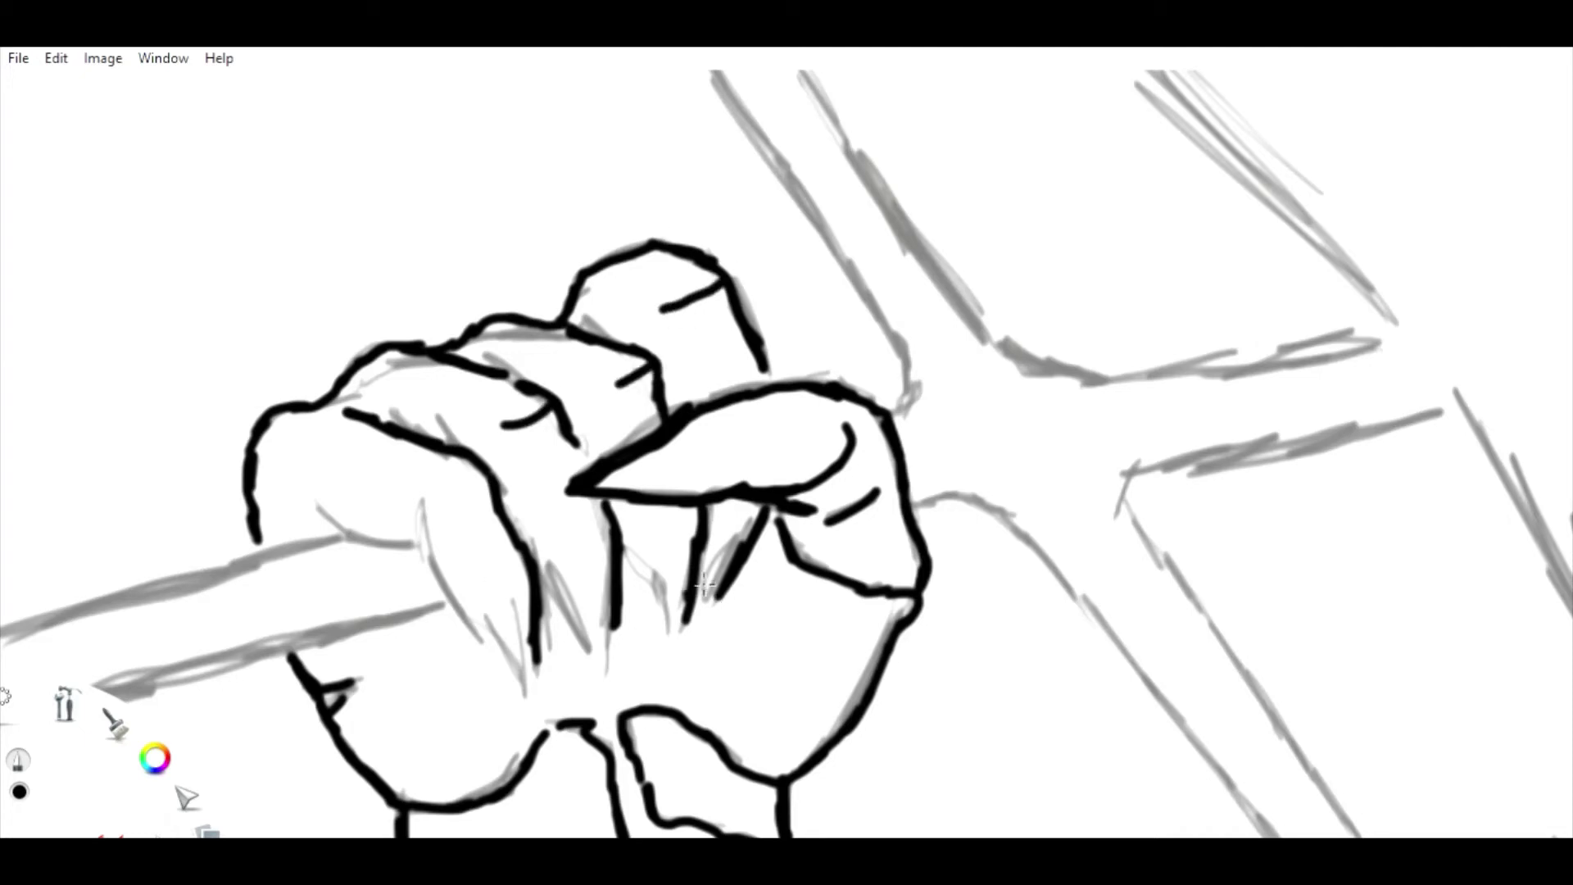
Ink the sharp pointed gaps between the curled fingertips under the thumb.
drag(706, 572, 663, 659)
mouse_move(622, 541)
mouse_down()
mouse_move(668, 602)
mouse_move(575, 624)
mouse_move(541, 577)
mouse_up()
drag(659, 574, 631, 600)
drag(725, 573, 692, 635)
drag(746, 570, 710, 621)
key(ctrl+z)
drag(721, 282, 766, 373)
key(ctrl+z)
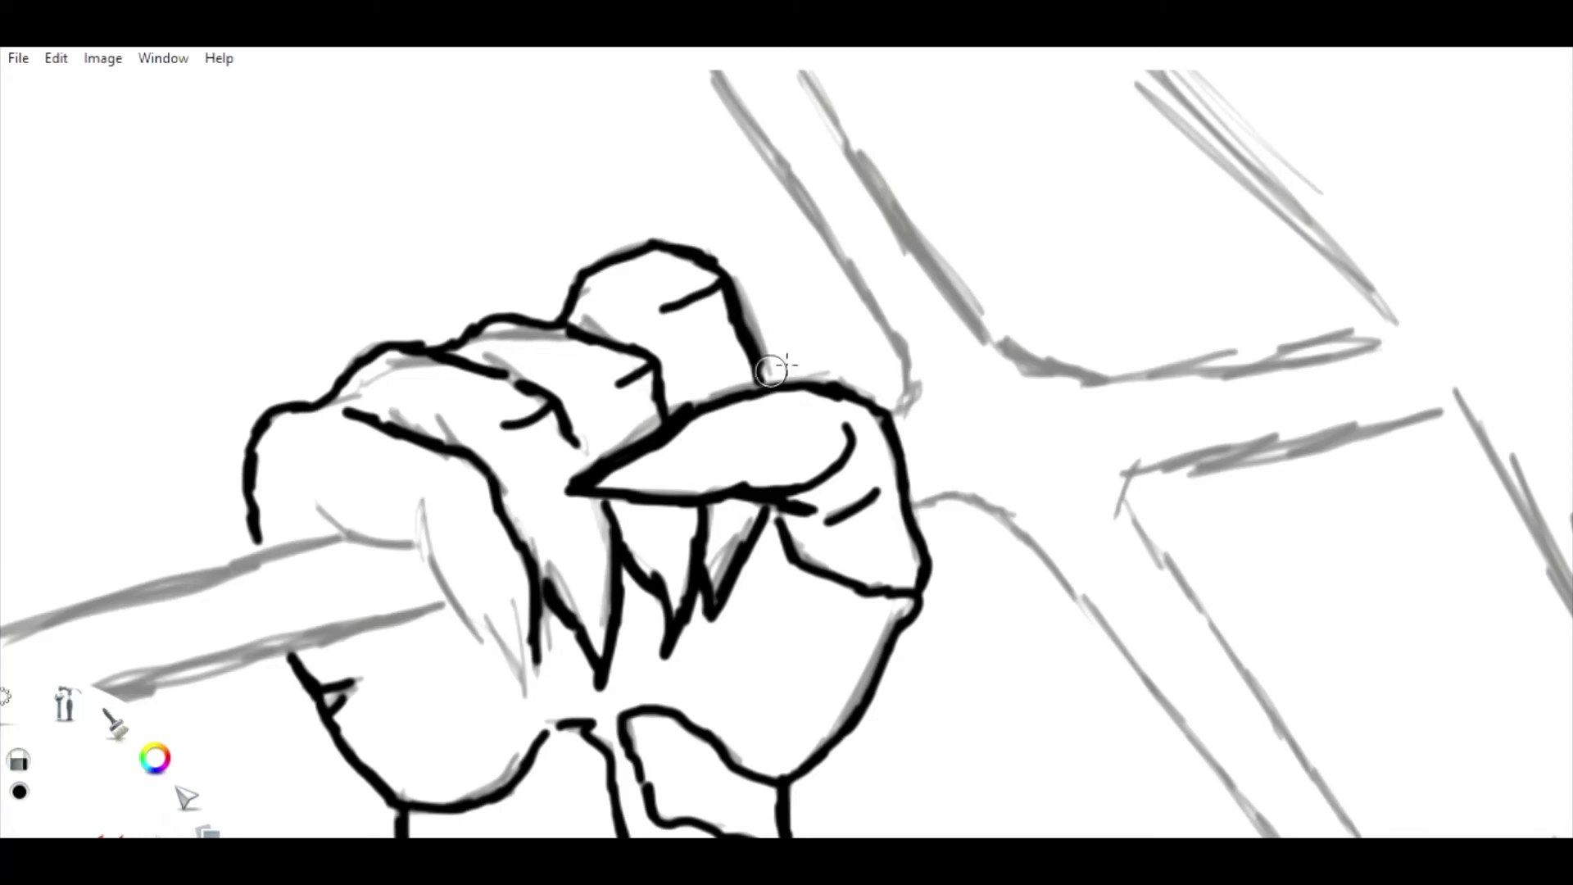
Ink the last curled finger beside the pole and touch up the small mark at the palm's edge.
mouse_move(312, 477)
mouse_down()
mouse_move(434, 520)
mouse_move(524, 703)
mouse_up()
drag(532, 615, 529, 700)
drag(368, 676, 328, 697)
Ink the torso's outer contour from beneath the raised arm down the character's side.
key(space)
mouse_move(786, 465)
mouse_down()
mouse_move(656, 492)
mouse_move(524, 442)
mouse_move(529, 276)
mouse_move(644, 351)
mouse_move(672, 534)
mouse_up()
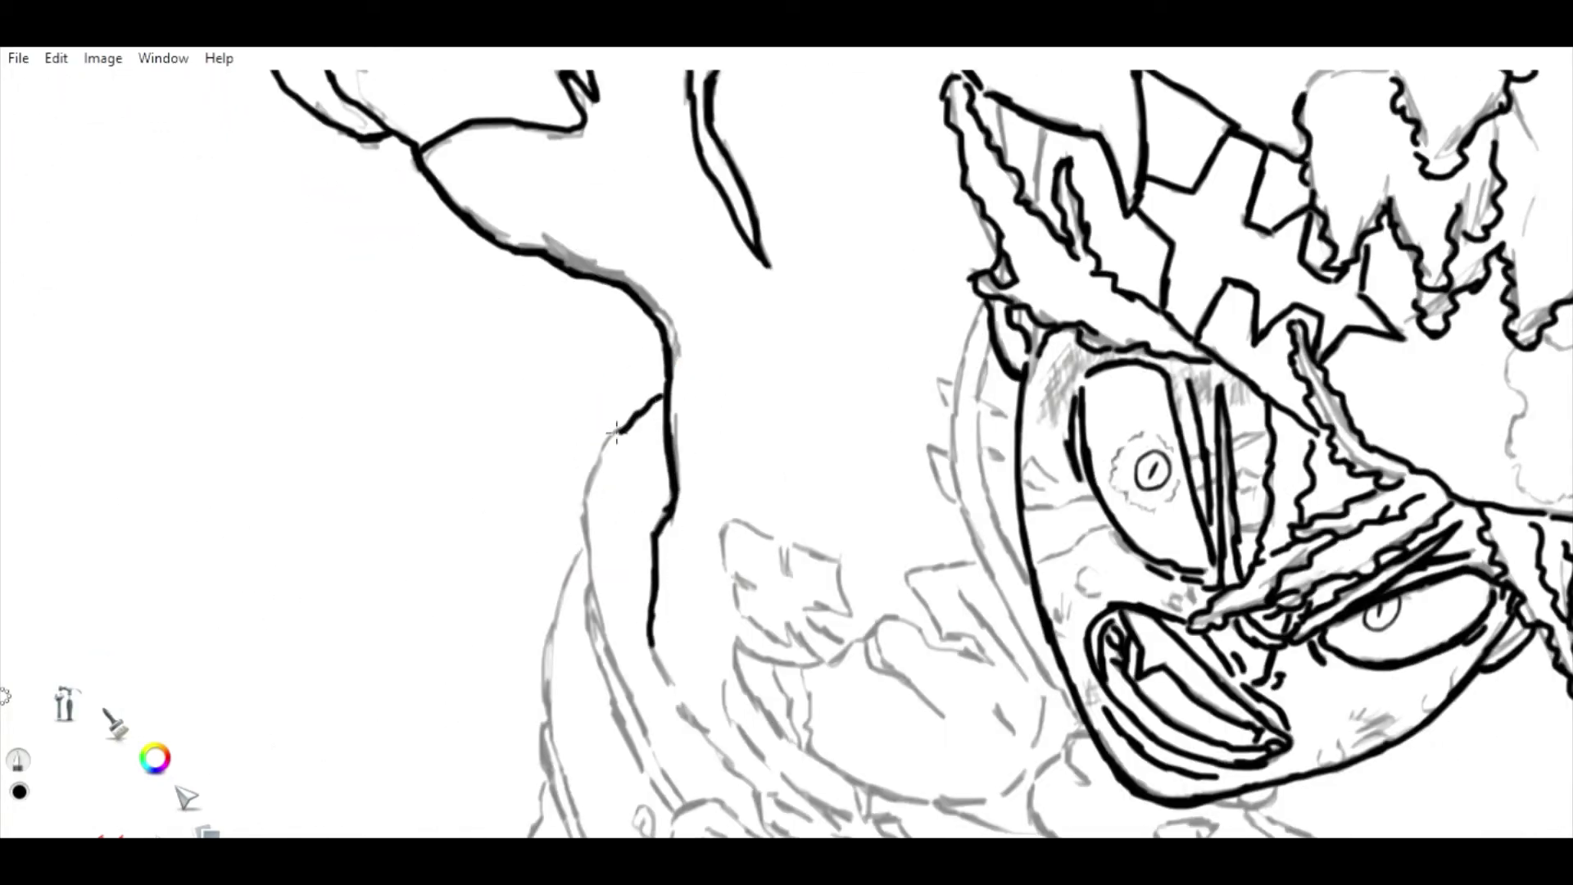
key(space)
mouse_move(605, 611)
mouse_down()
mouse_move(502, 400)
mouse_move(471, 287)
mouse_move(492, 450)
mouse_move(553, 434)
mouse_move(456, 361)
mouse_move(590, 412)
mouse_move(564, 635)
mouse_move(635, 262)
mouse_up()
key(space)
mouse_move(635, 246)
mouse_down()
mouse_move(605, 483)
mouse_move(635, 824)
mouse_up()
Ink the extended leg's jagged outer edge down to the foot and start the foot's outer contour.
key(space)
mouse_move(666, 625)
mouse_down()
mouse_move(603, 379)
mouse_move(524, 459)
mouse_move(590, 480)
mouse_move(598, 373)
mouse_up()
drag(502, 483, 526, 808)
key(space)
mouse_move(555, 296)
mouse_down()
mouse_move(524, 344)
mouse_move(620, 221)
mouse_move(615, 475)
mouse_up()
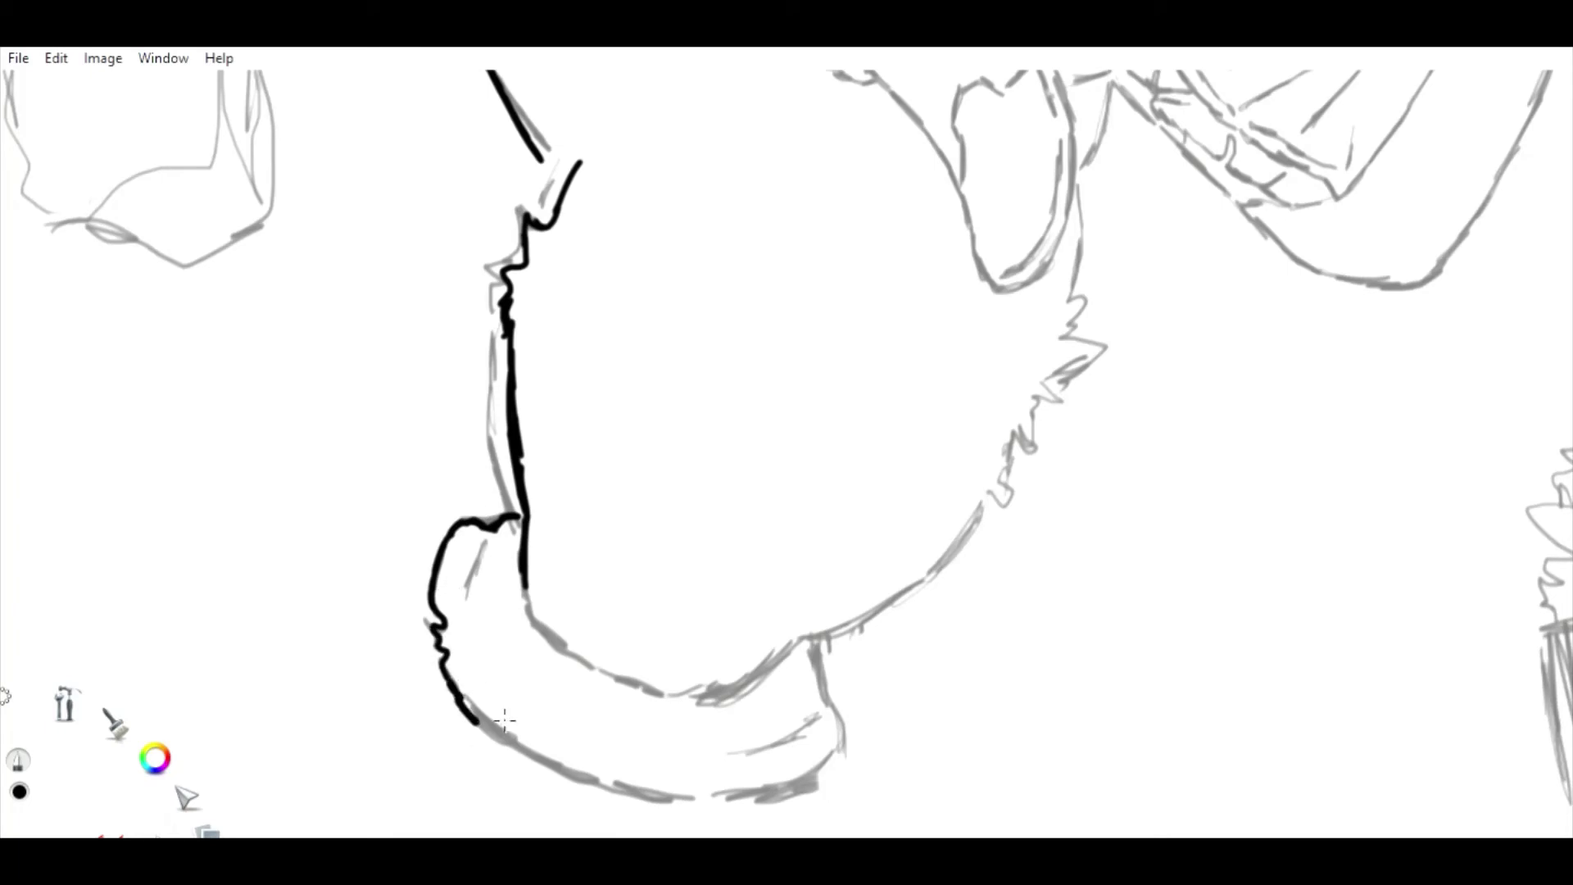
Ink the long curved double band along the outer side of the face and clean up its lower end.
key(space)
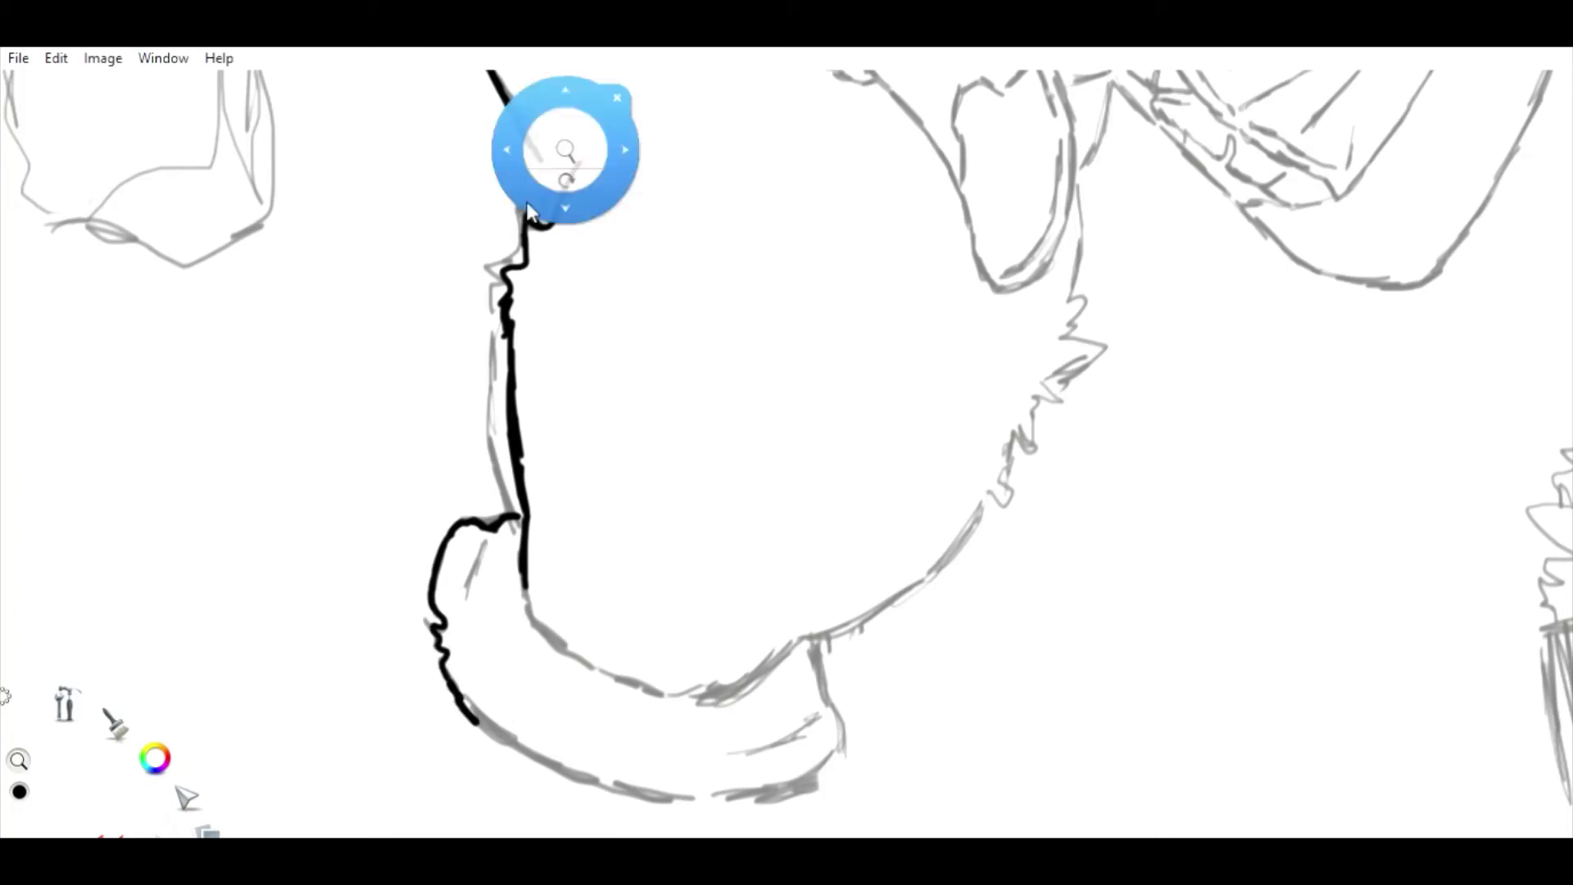
mouse_move(544, 140)
mouse_down()
mouse_move(426, 322)
mouse_move(622, 205)
mouse_move(635, 477)
mouse_move(670, 562)
mouse_up()
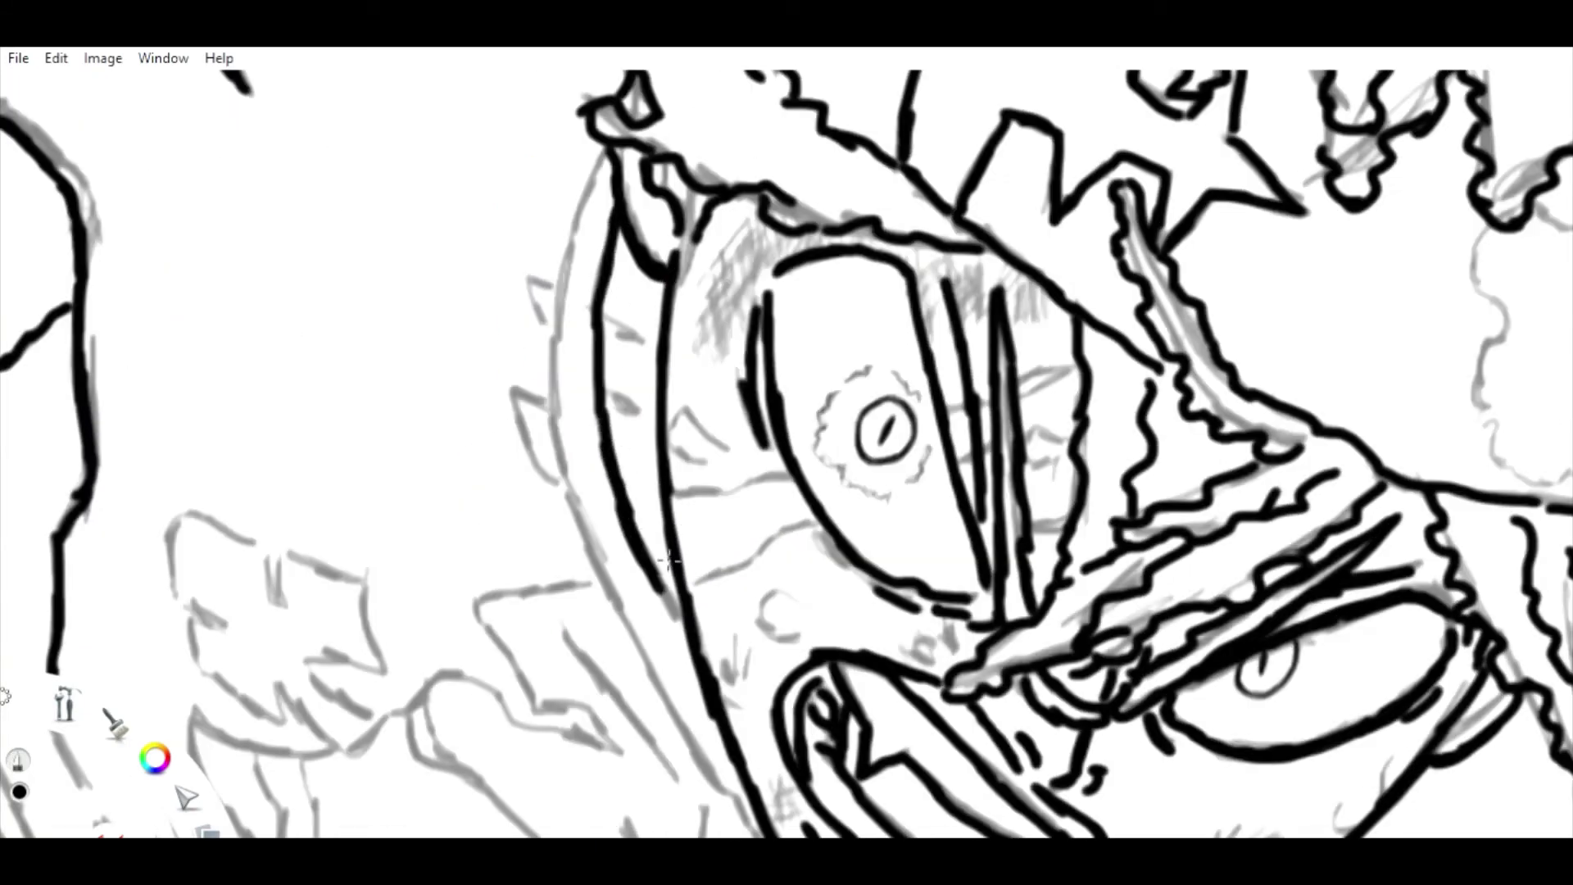
mouse_move(599, 205)
mouse_down()
mouse_move(565, 447)
mouse_move(656, 691)
mouse_move(718, 794)
mouse_up()
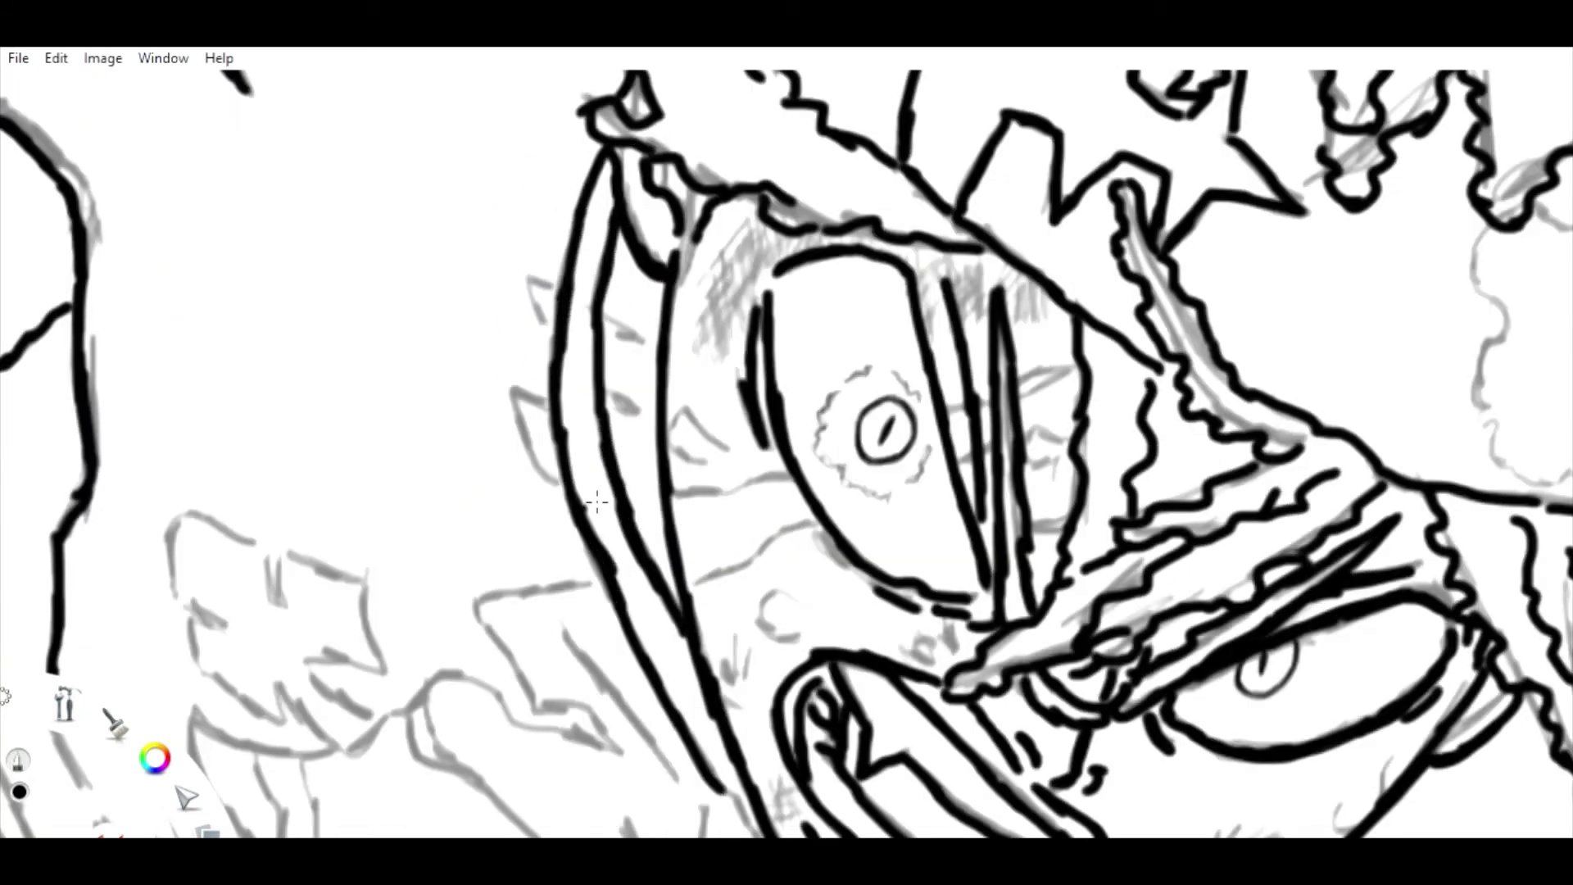
key(e)
mouse_move(643, 542)
mouse_down()
mouse_move(605, 565)
mouse_move(631, 647)
mouse_up()
key(b)
mouse_move(631, 647)
mouse_down()
mouse_move(586, 562)
mouse_move(576, 392)
mouse_up()
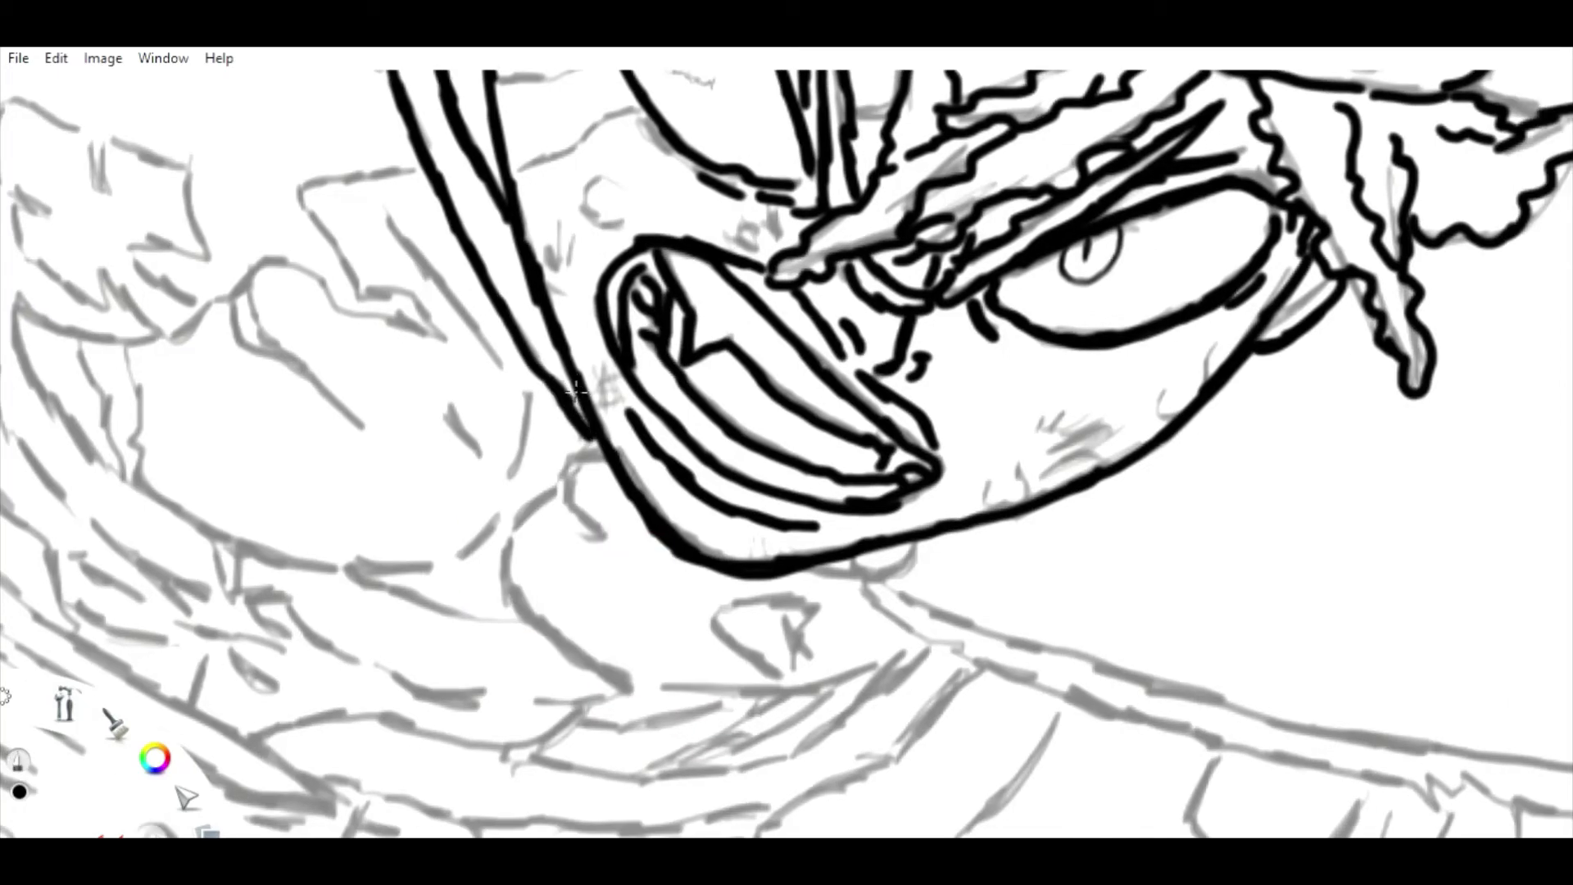
Extend the band's lower end to the jaw and ink the small rounded shape beneath the chin.
drag(767, 543, 411, 433)
drag(544, 432, 513, 442)
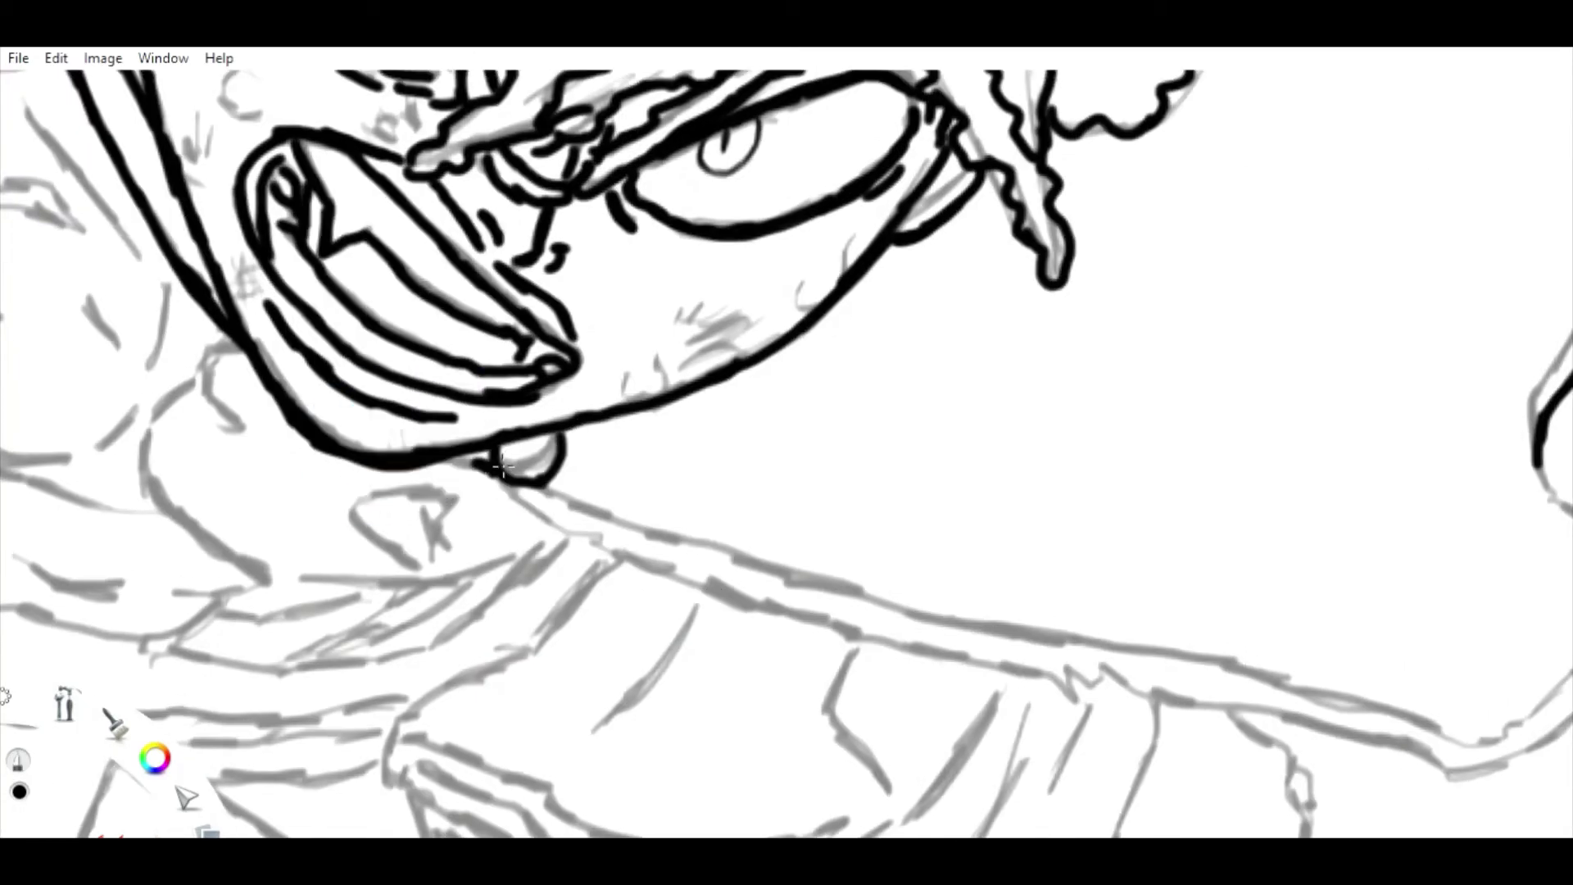
mouse_move(538, 314)
mouse_down()
mouse_move(517, 589)
mouse_move(399, 358)
mouse_move(450, 334)
mouse_move(492, 555)
mouse_move(499, 525)
mouse_up()
Ink the cloak's lower edge from the curve near the outstretched arm back along the shoulder to the chin.
drag(640, 491, 661, 518)
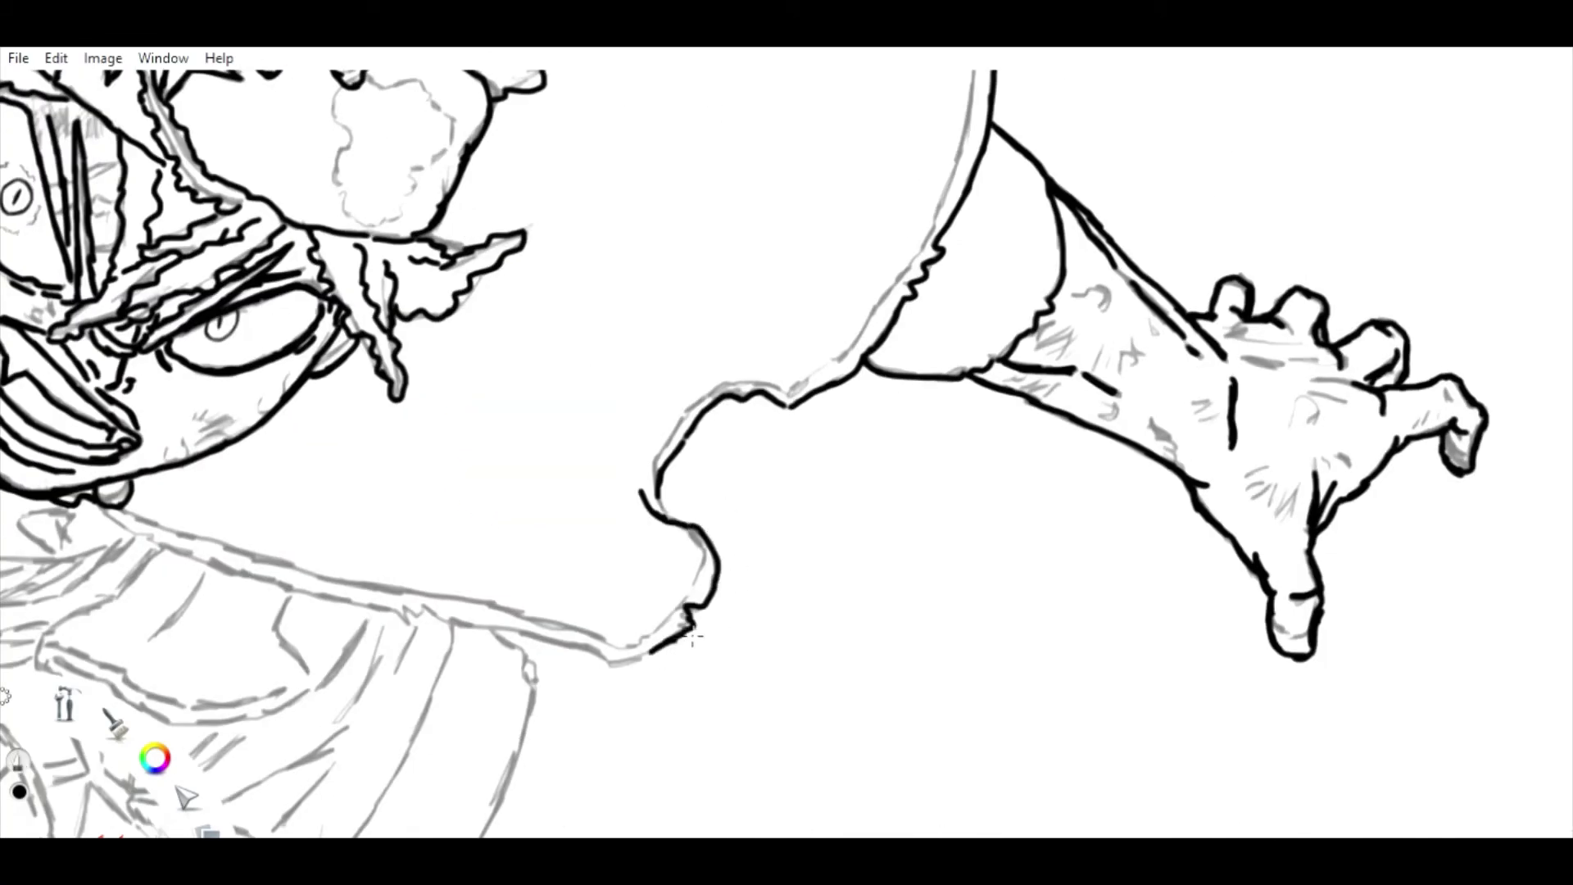
drag(654, 652, 582, 641)
drag(587, 562, 606, 532)
mouse_move(720, 455)
mouse_down()
mouse_move(525, 413)
mouse_move(616, 307)
mouse_up()
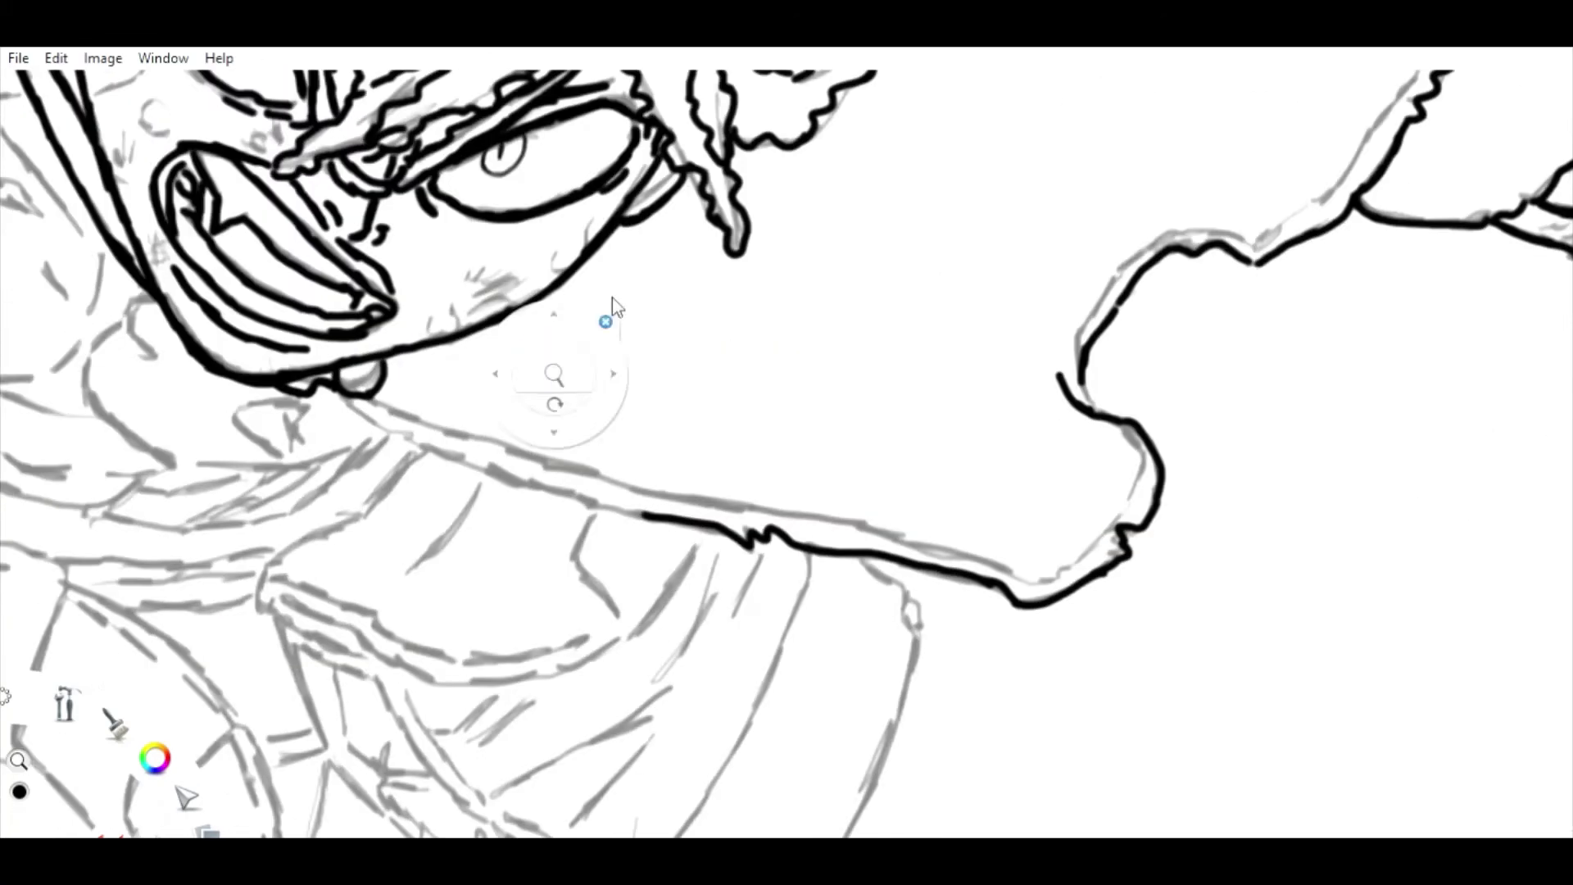
drag(348, 395, 656, 520)
Ink the outer contour of the large rounded bent-leg shape hanging below the cloak's edge.
drag(573, 573, 537, 254)
drag(278, 610, 336, 757)
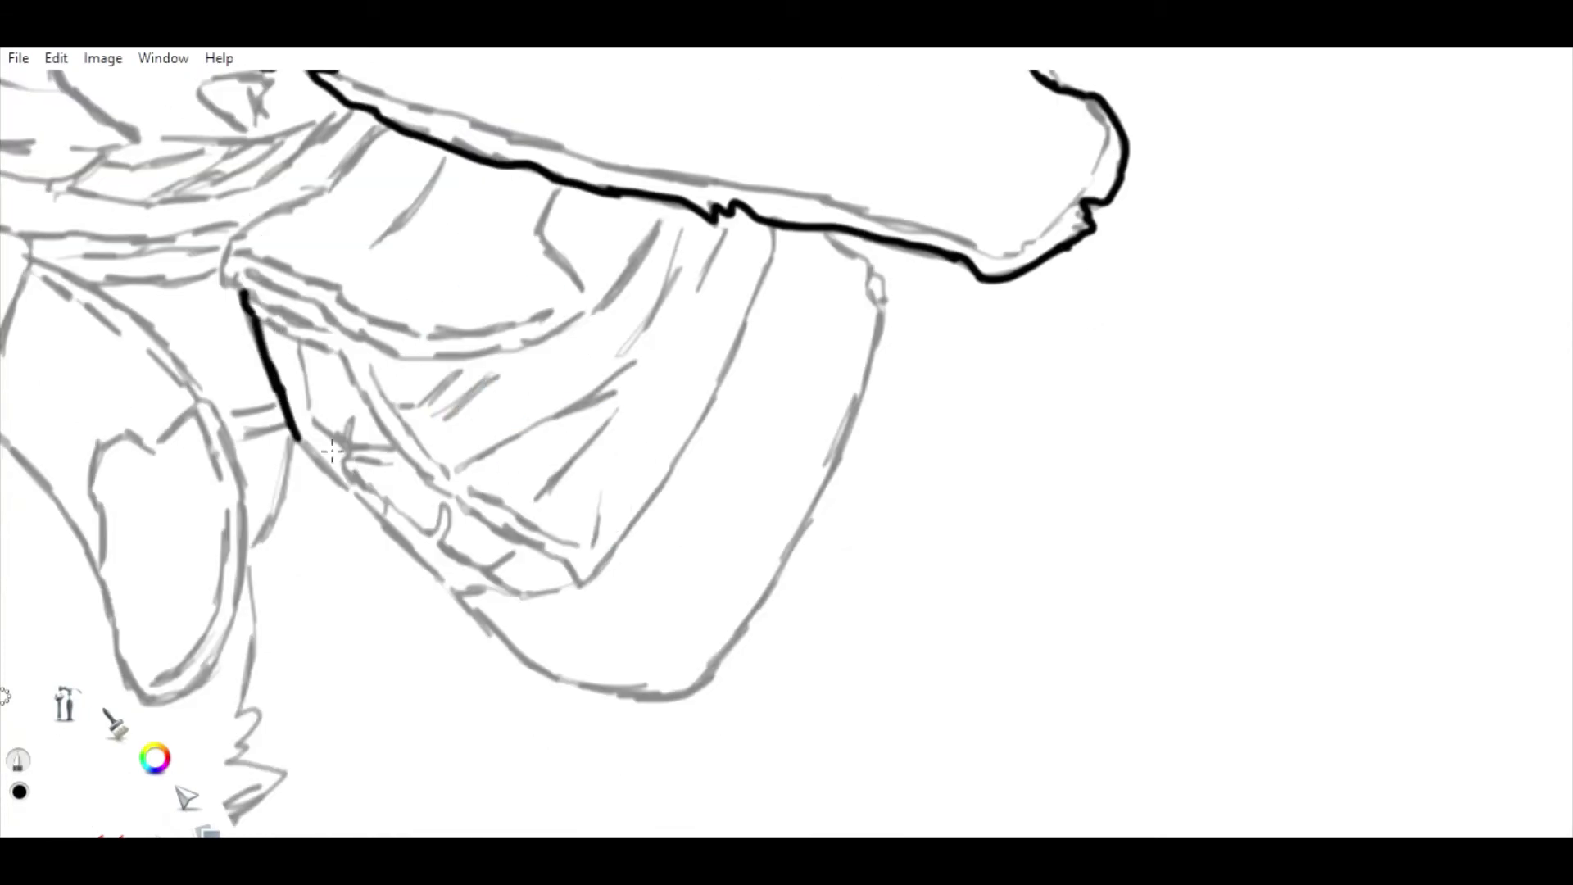
drag(297, 440, 454, 586)
drag(458, 590, 533, 666)
drag(700, 691, 832, 463)
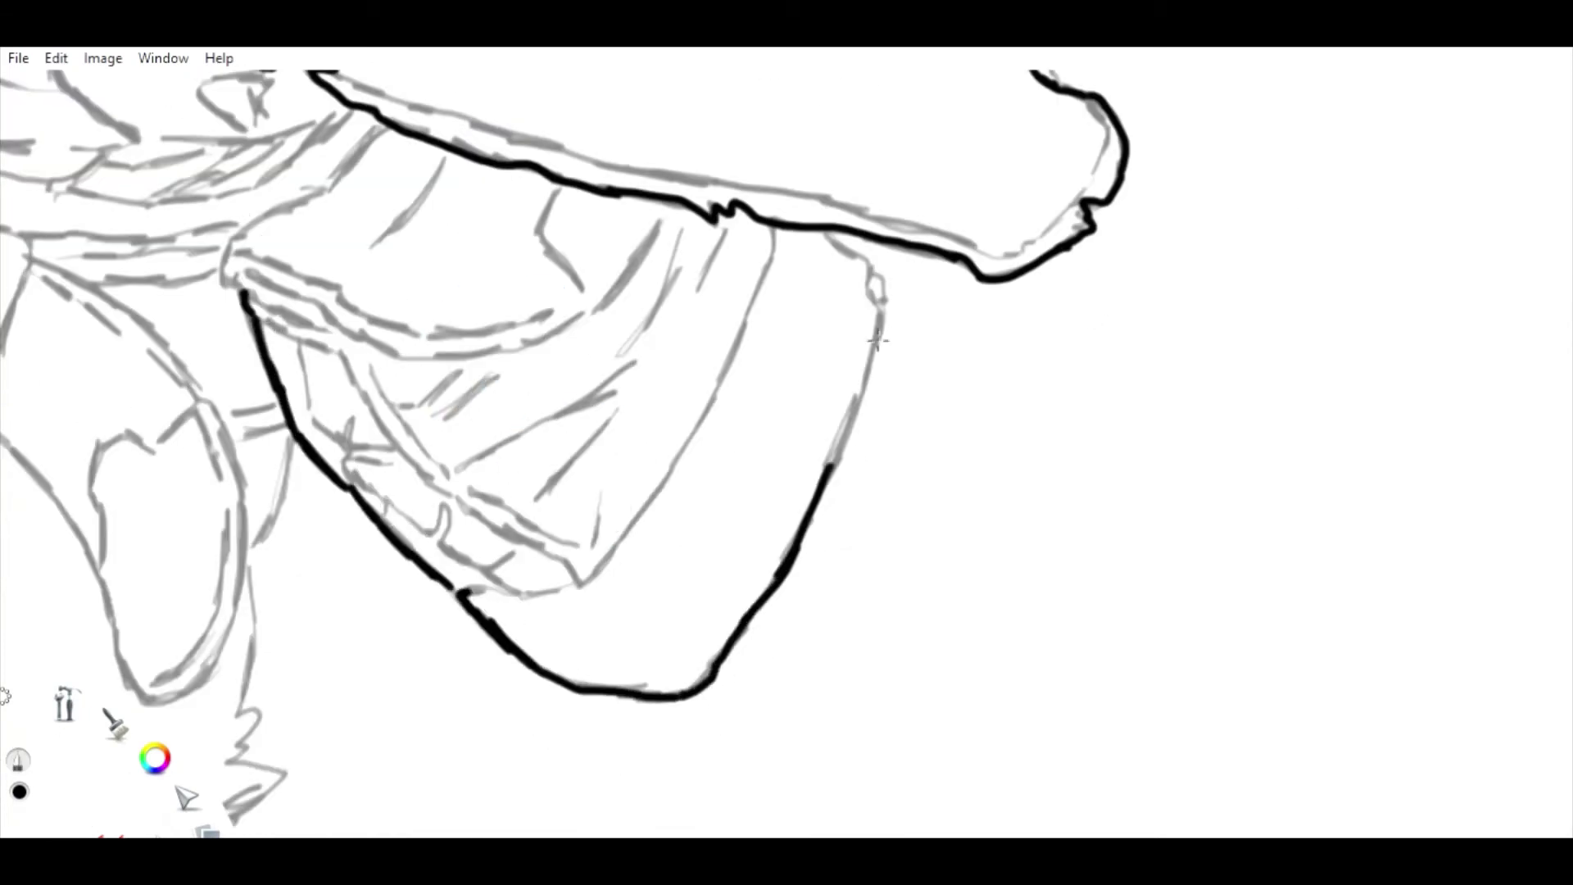
drag(860, 254, 842, 483)
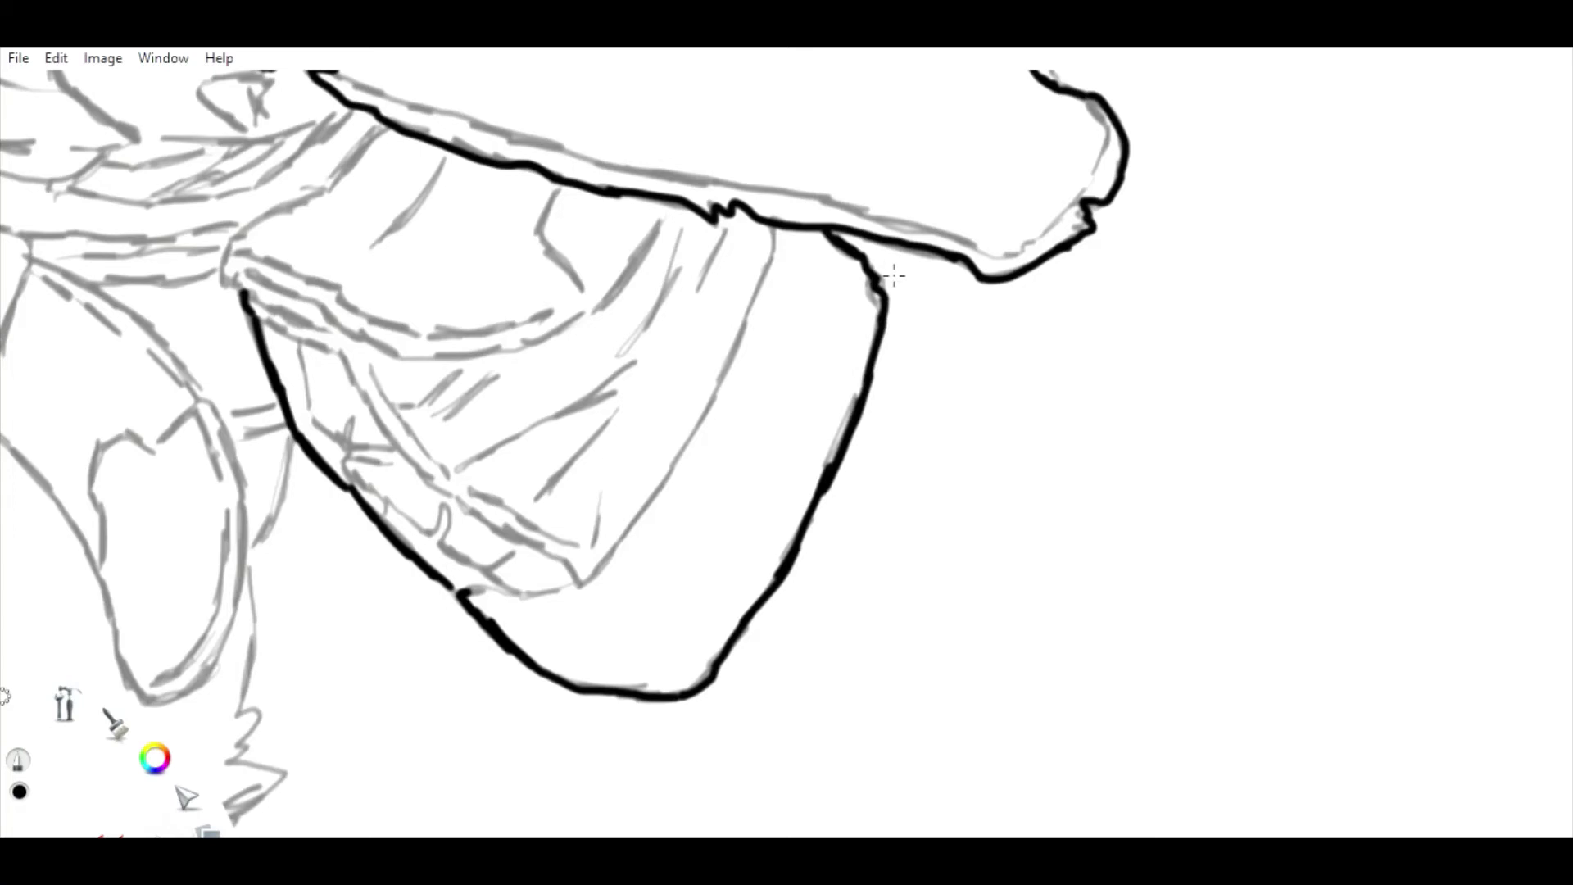
Ink the extended leg's jagged inner edge and the curved end of the leg above the foot.
scroll(893, 276, down, 5)
scroll(456, 369, up, 5)
mouse_move(700, 406)
mouse_down()
mouse_move(651, 696)
mouse_move(836, 250)
mouse_up()
mouse_move(815, 352)
mouse_down()
mouse_move(748, 456)
mouse_move(551, 605)
mouse_up()
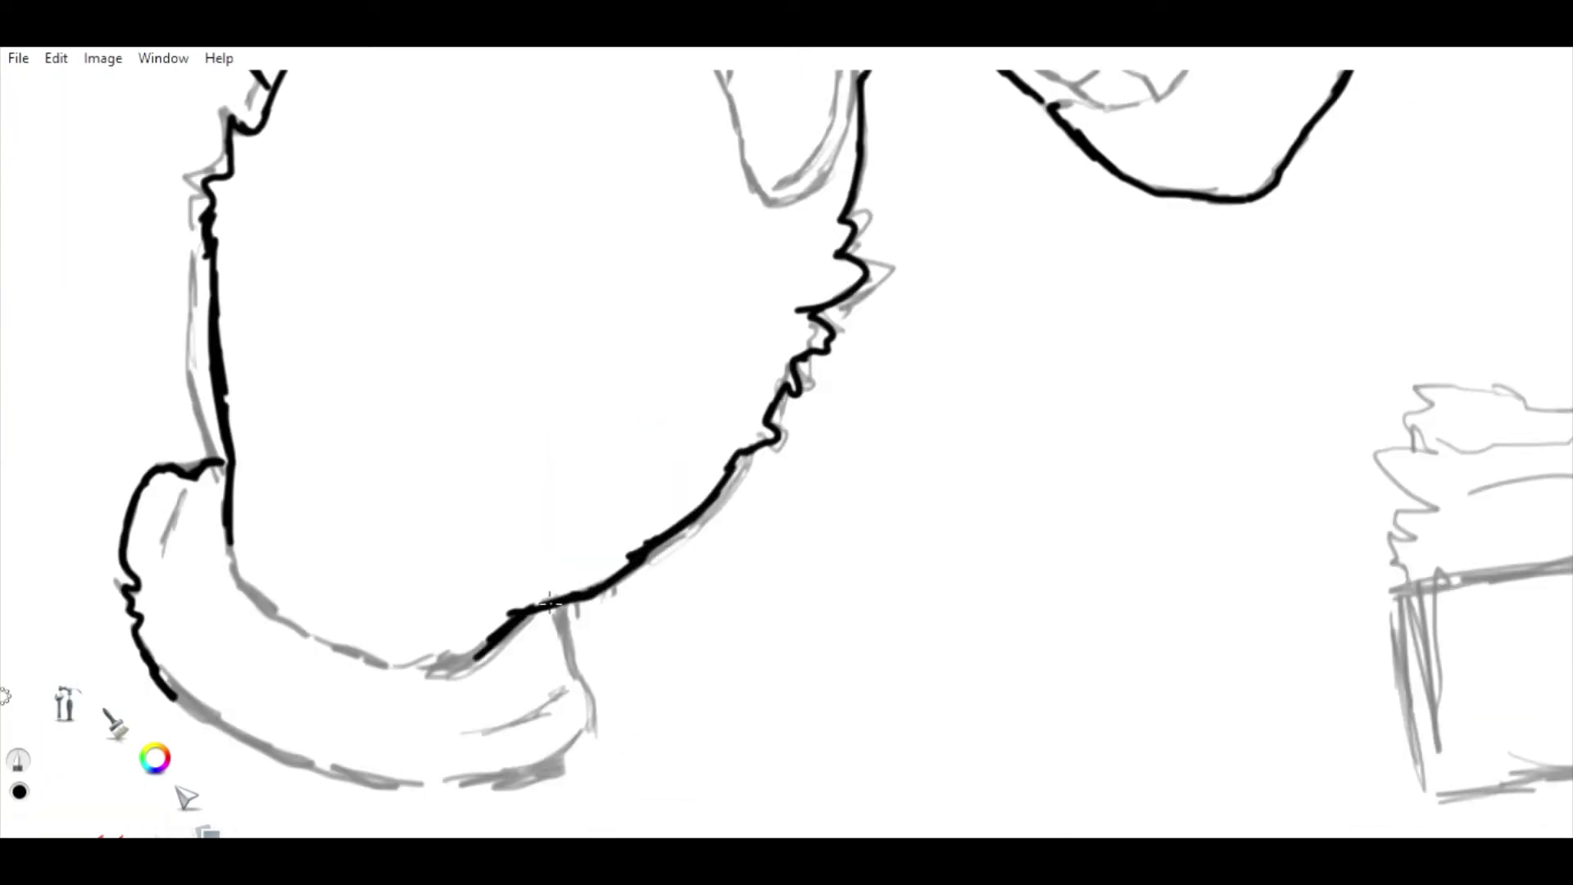
drag(249, 580, 447, 667)
Review the whole figure's line art with the sketch hidden, and compare it with the sketch shown.
scroll(465, 344, down, 5)
scroll(481, 580, up, 5)
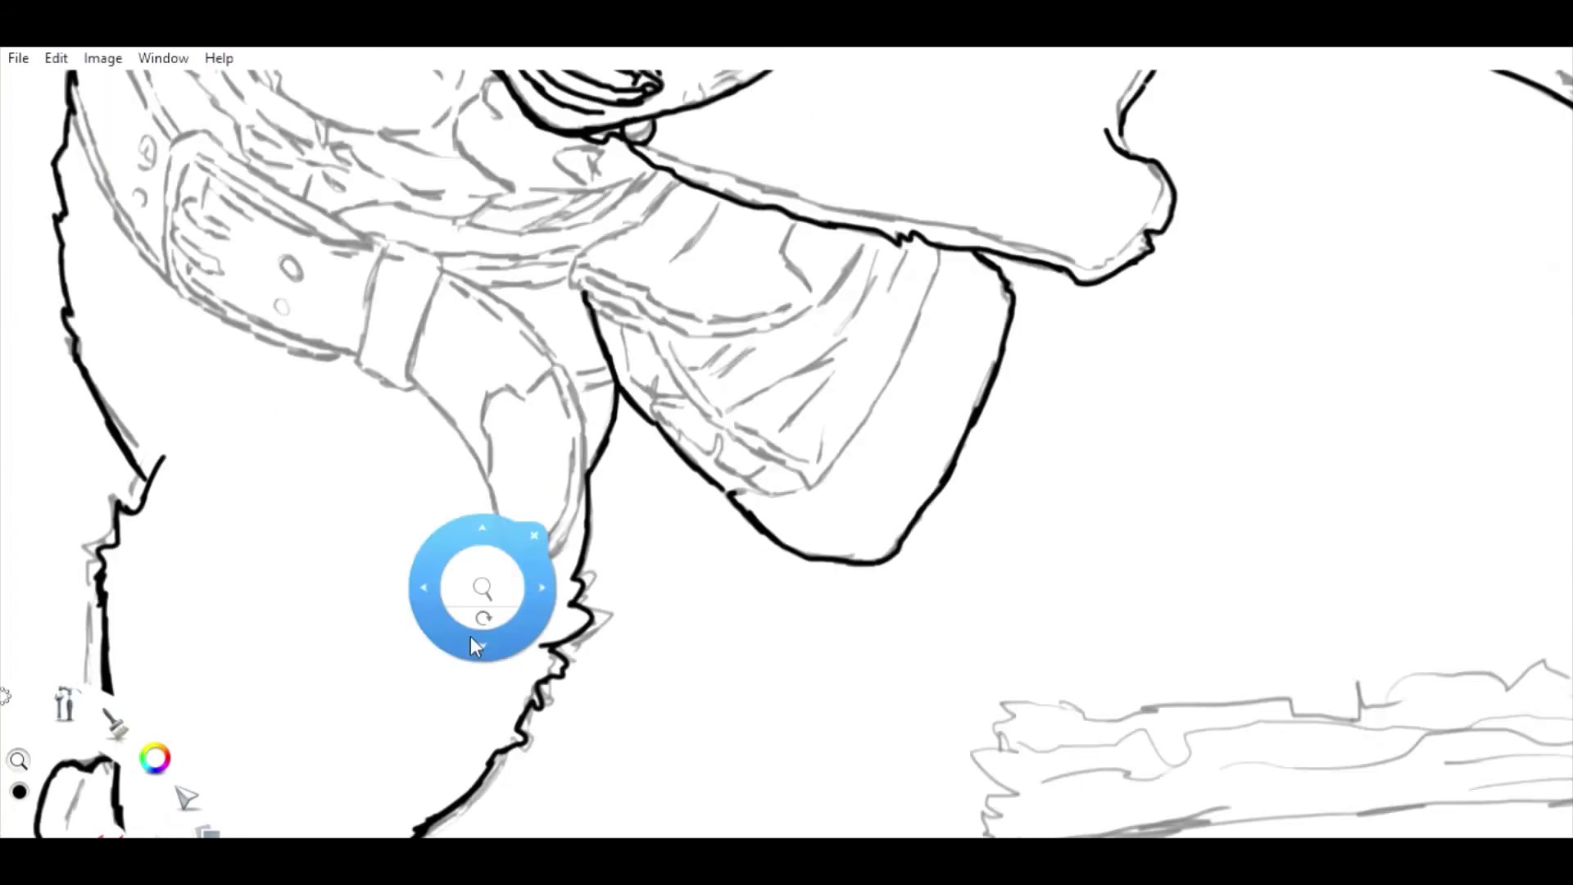
scroll(496, 336, down, 5)
scroll(502, 344, down, 2)
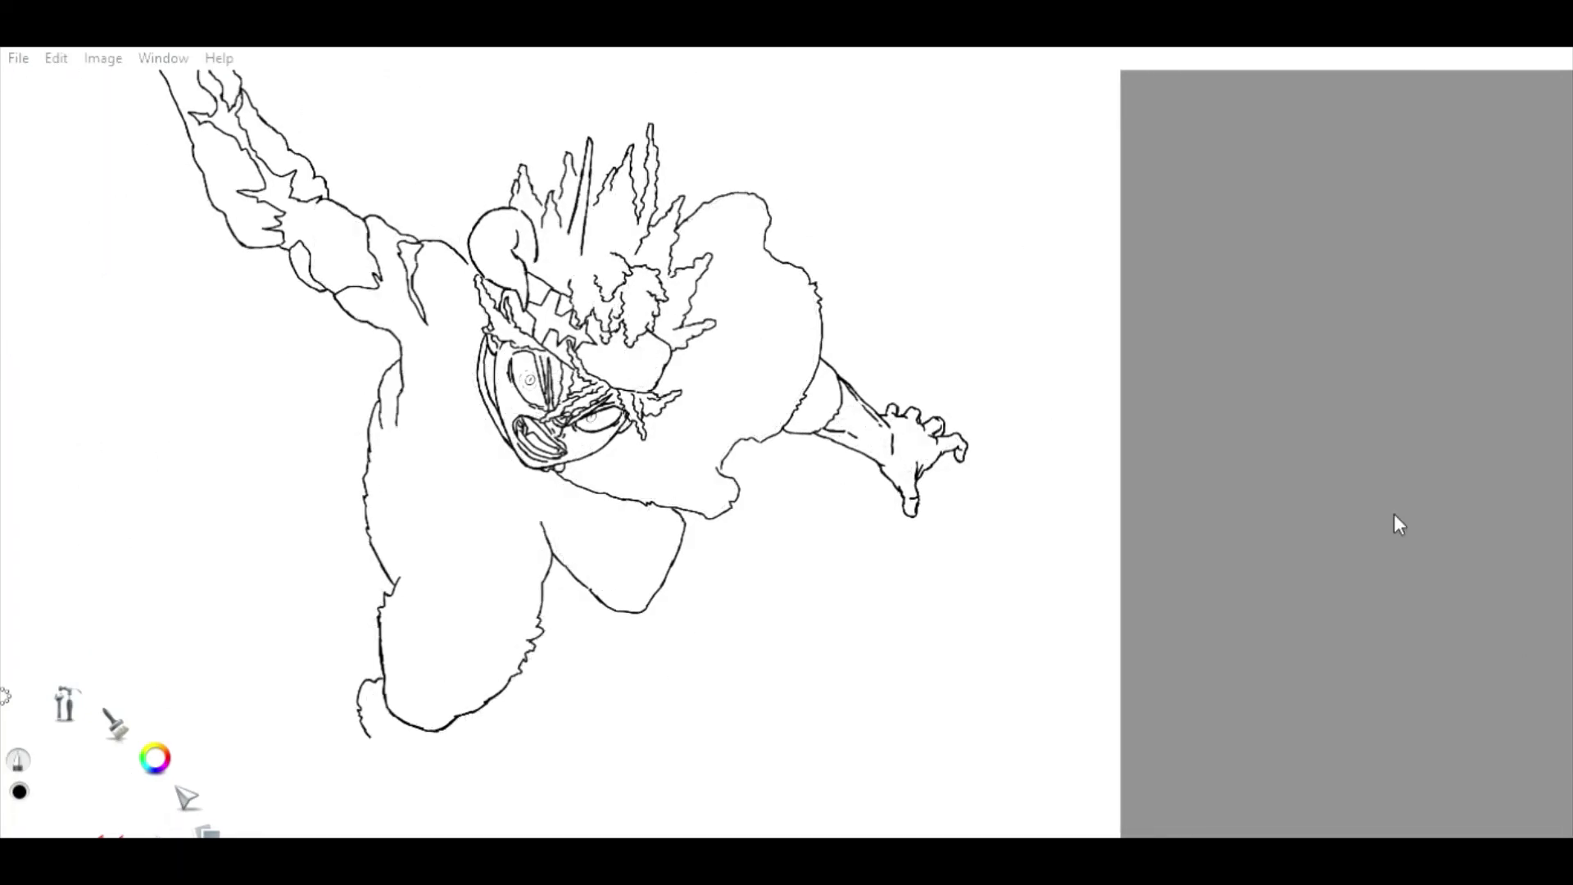
drag(411, 94, 548, 332)
scroll(491, 459, down, 1)
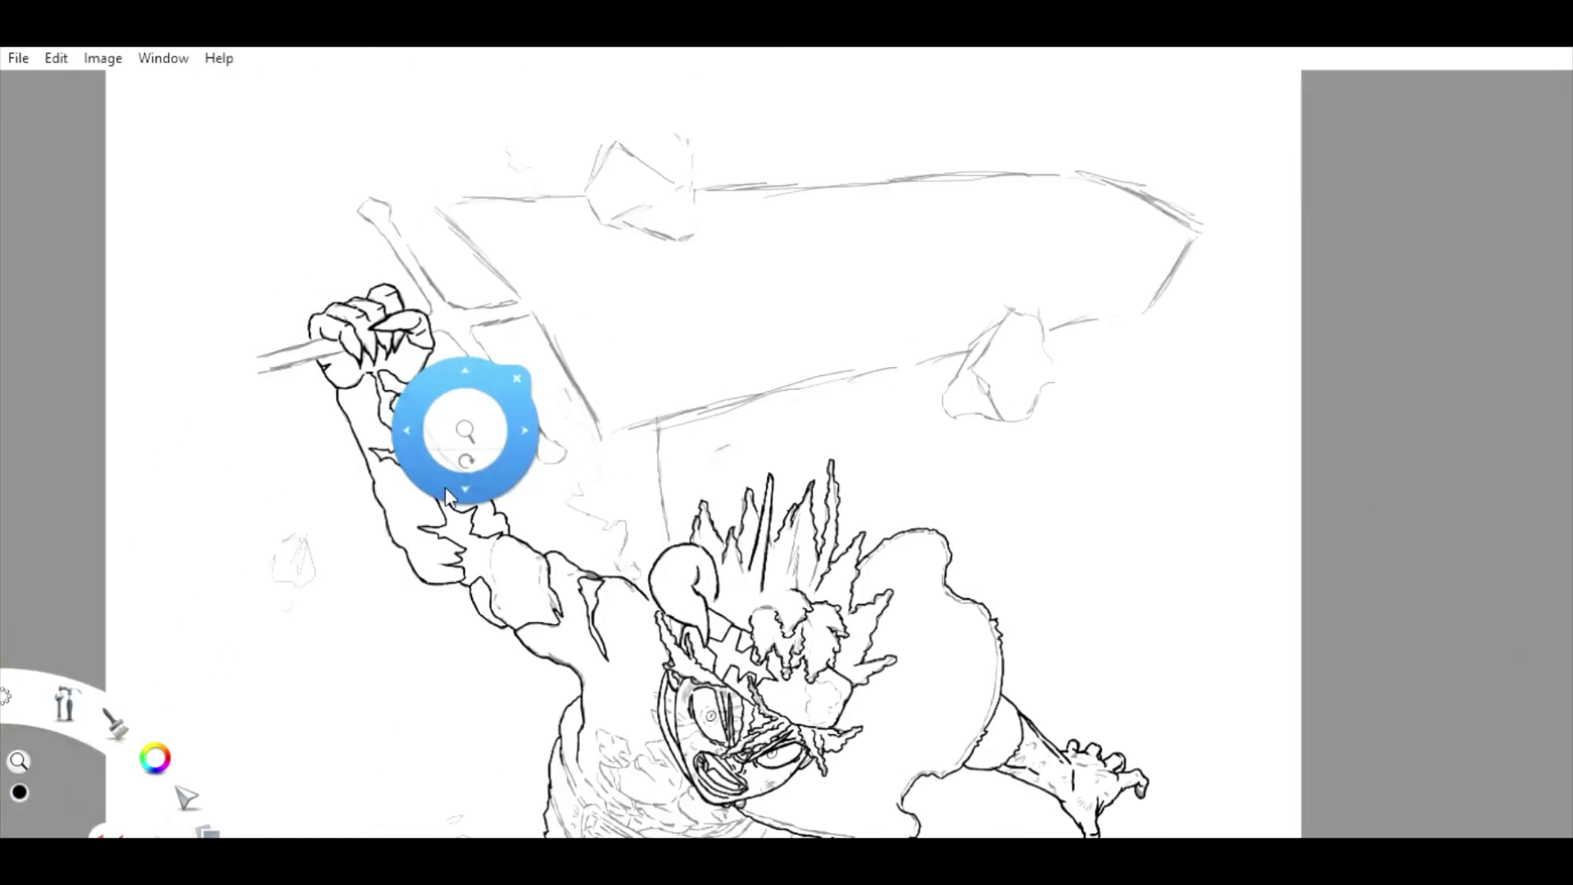
scroll(445, 487, up, 5)
drag(481, 464, 565, 662)
Erase the extended leg's jagged inner edge and redraw it farther inward to slim the leg.
scroll(198, 357, up, 2)
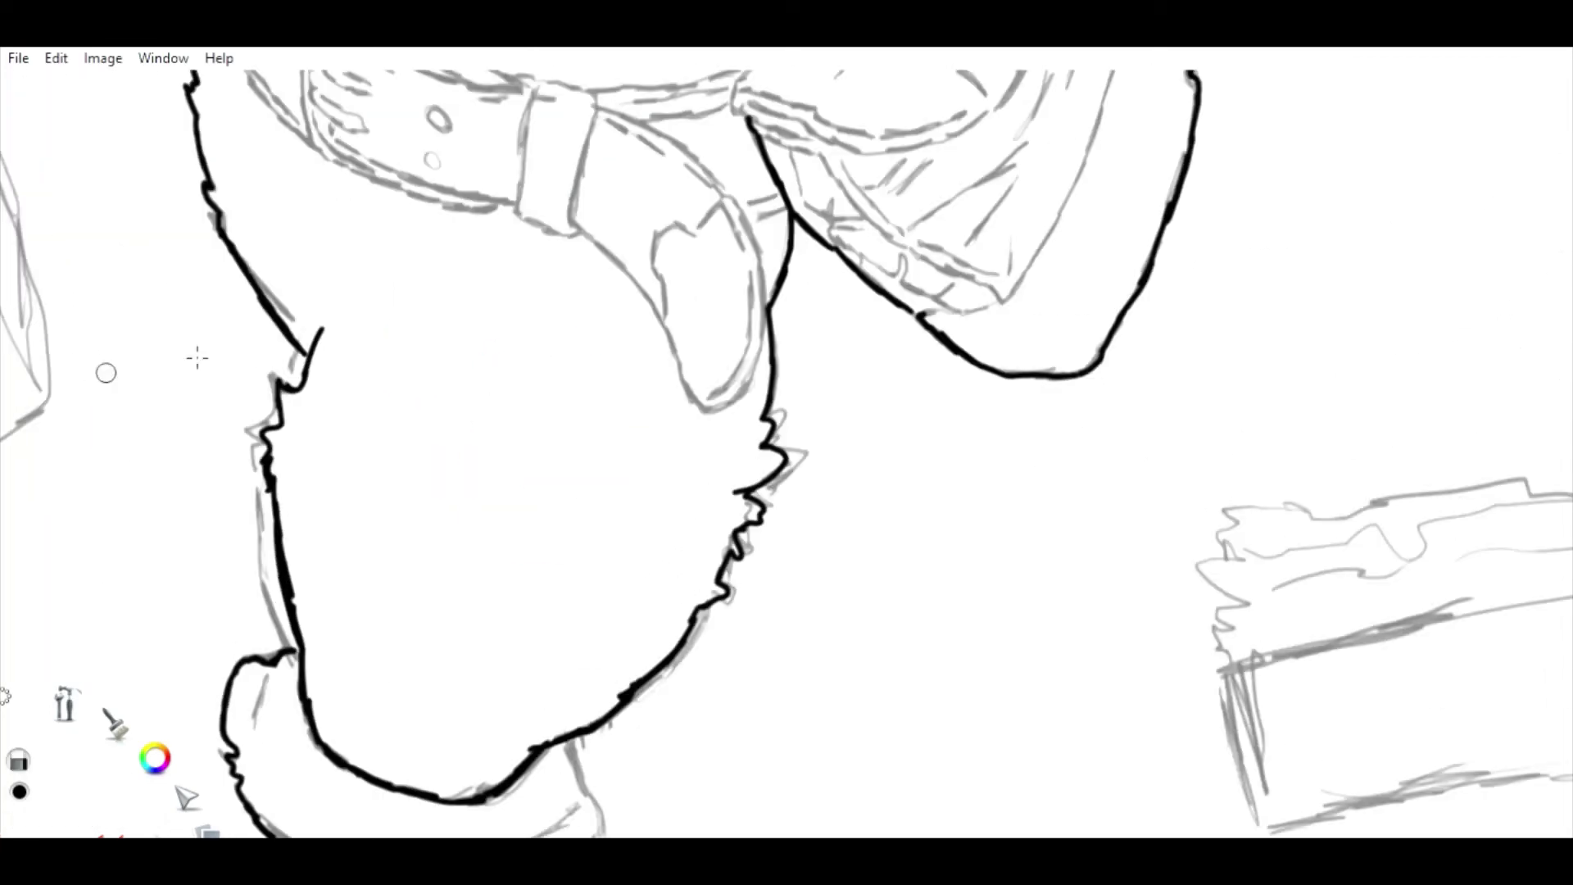
mouse_move(785, 396)
mouse_down()
mouse_move(712, 589)
mouse_move(659, 665)
mouse_up()
drag(785, 309, 760, 449)
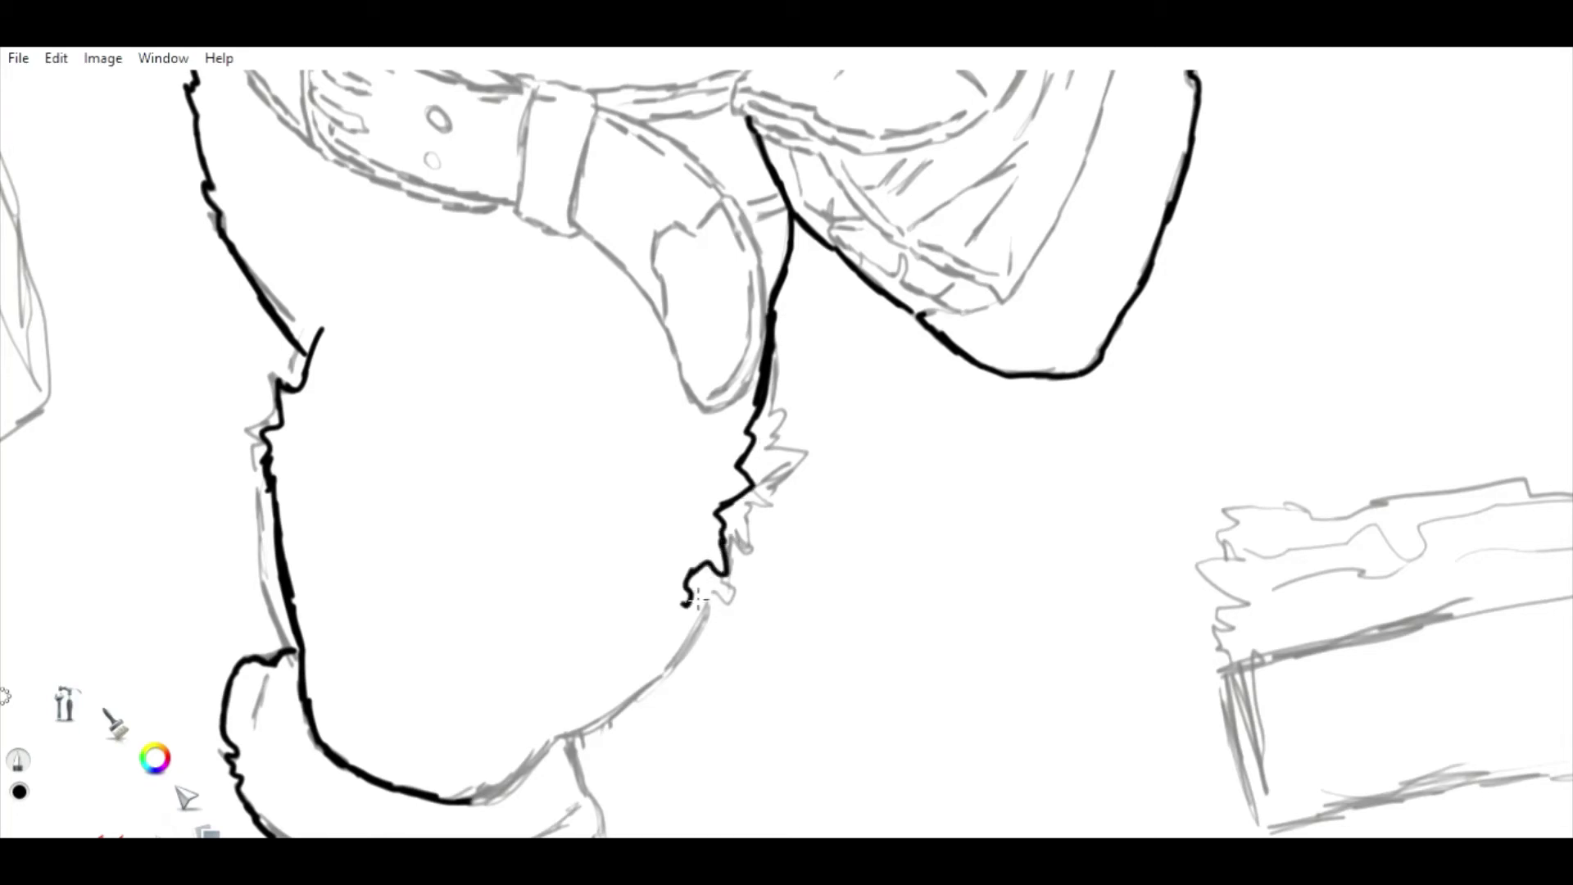
mouse_move(692, 603)
mouse_down()
mouse_move(530, 745)
mouse_move(492, 622)
mouse_move(396, 514)
mouse_up()
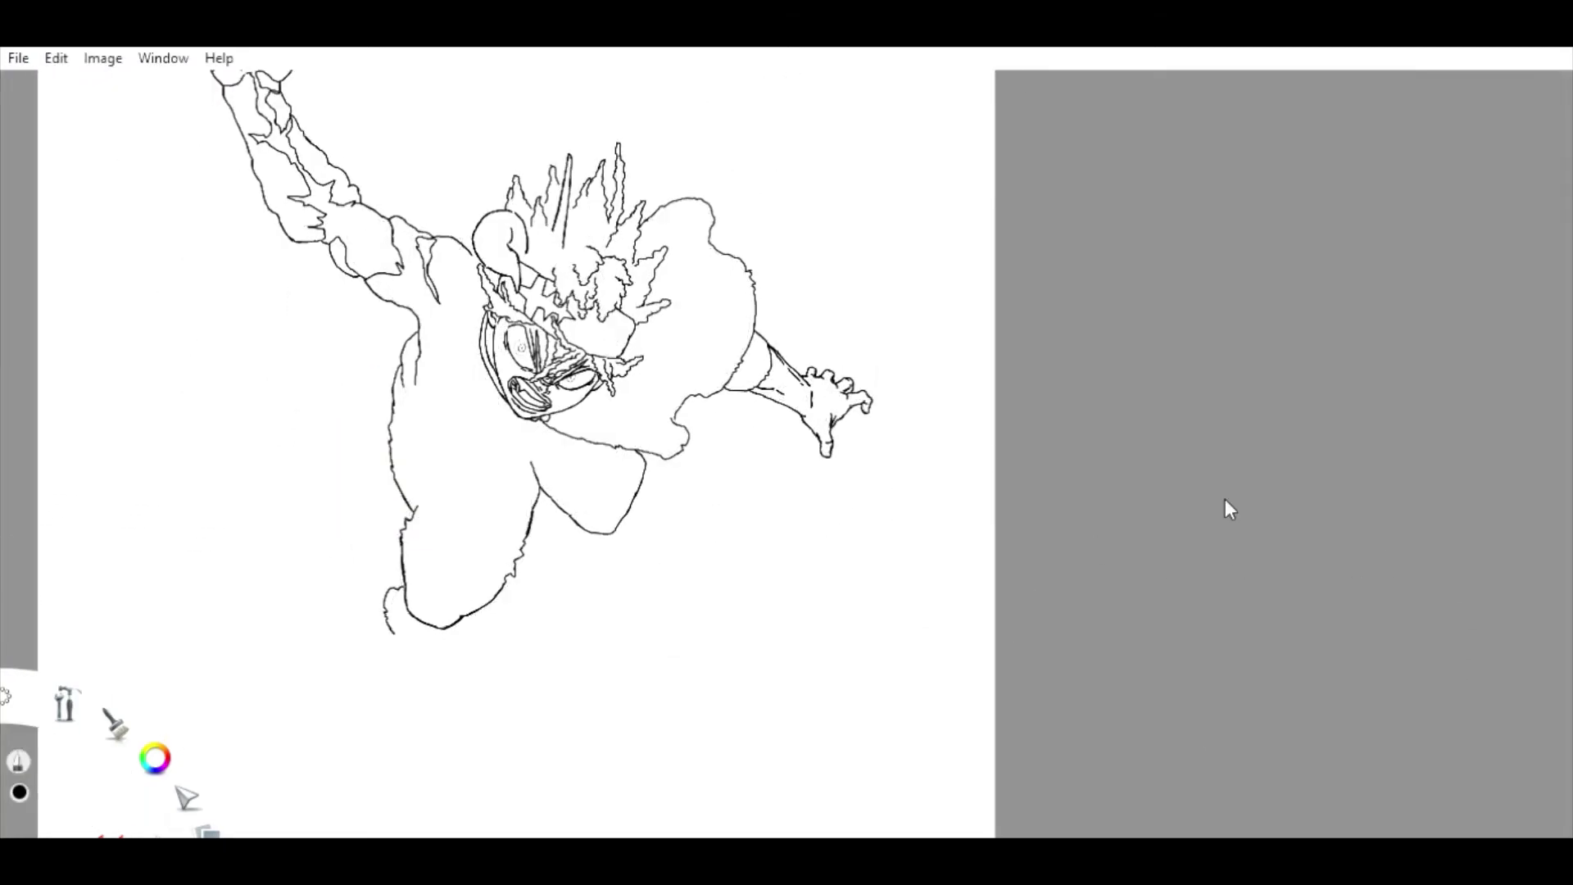
Sketch a rounded red guide shape with a notched top at the lower end of the extended leg.
mouse_move(533, 562)
mouse_down()
mouse_move(467, 547)
mouse_move(694, 492)
mouse_up()
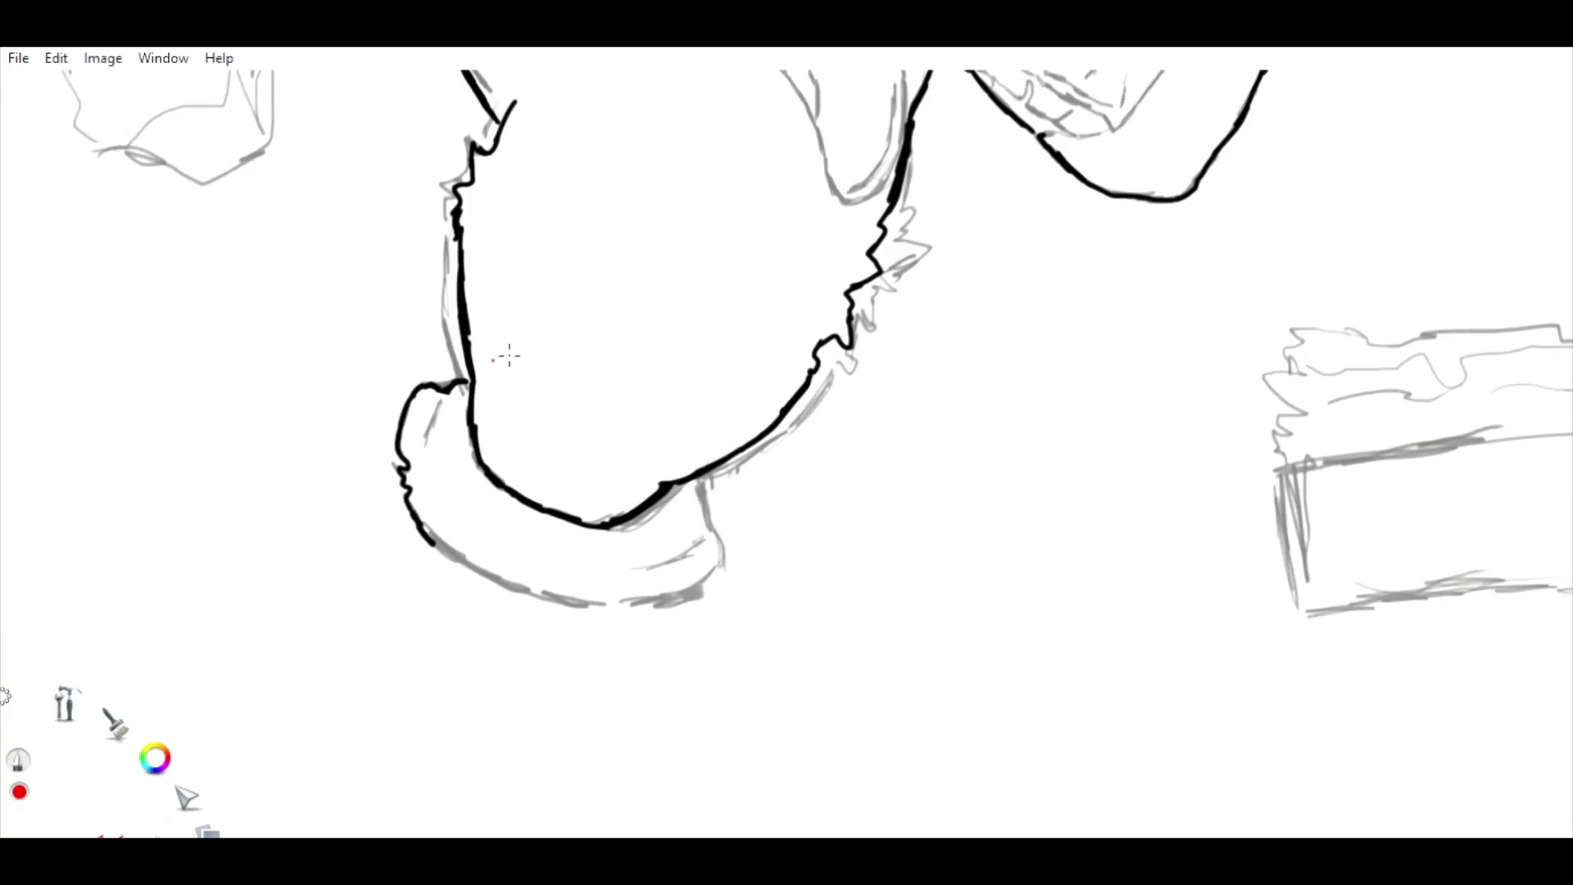
drag(489, 354, 631, 294)
mouse_move(648, 288)
mouse_down()
mouse_move(702, 292)
mouse_move(731, 332)
mouse_up()
drag(734, 311, 695, 481)
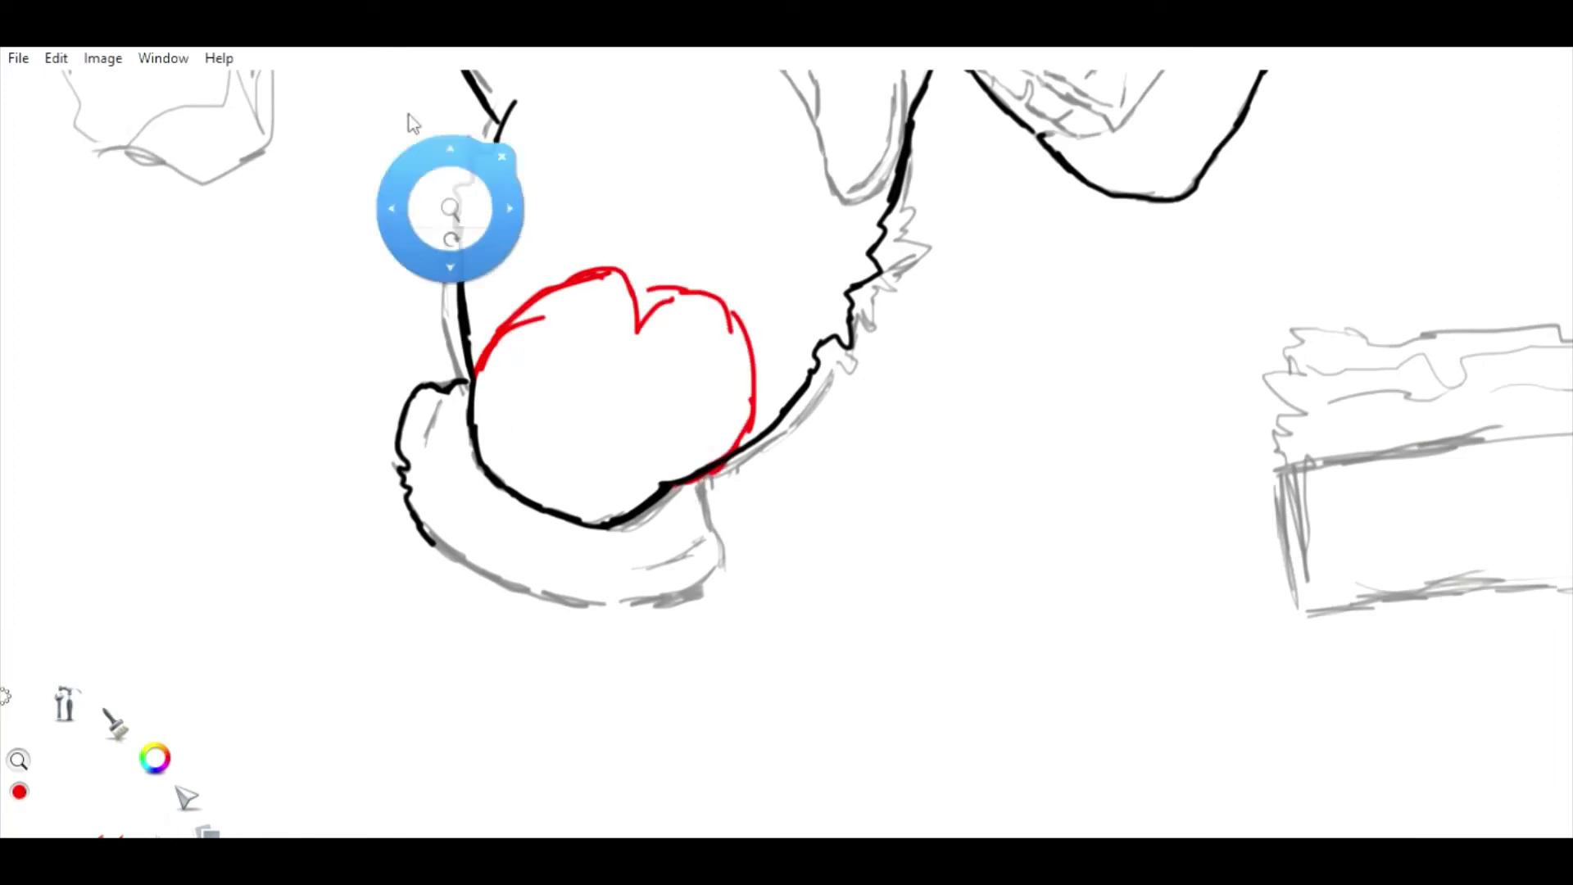
Ink the rest of the foot's outline and sole line in black, and remove the red guide strokes.
drag(410, 123, 1130, 593)
mouse_move(1379, 653)
mouse_down()
mouse_move(479, 320)
mouse_move(1376, 664)
mouse_up()
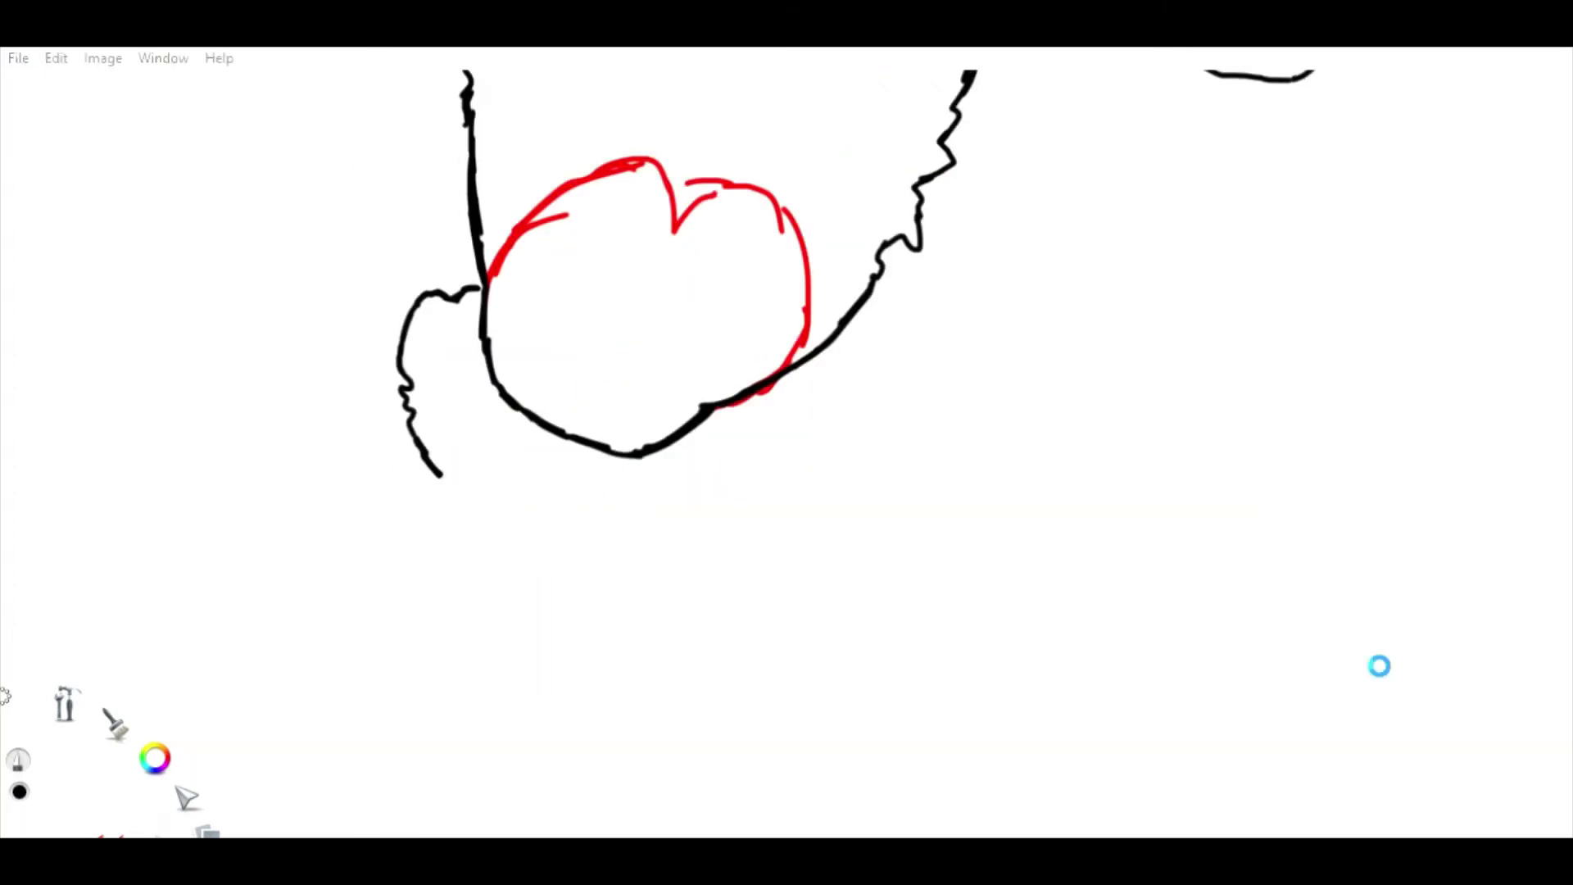
drag(727, 408, 721, 446)
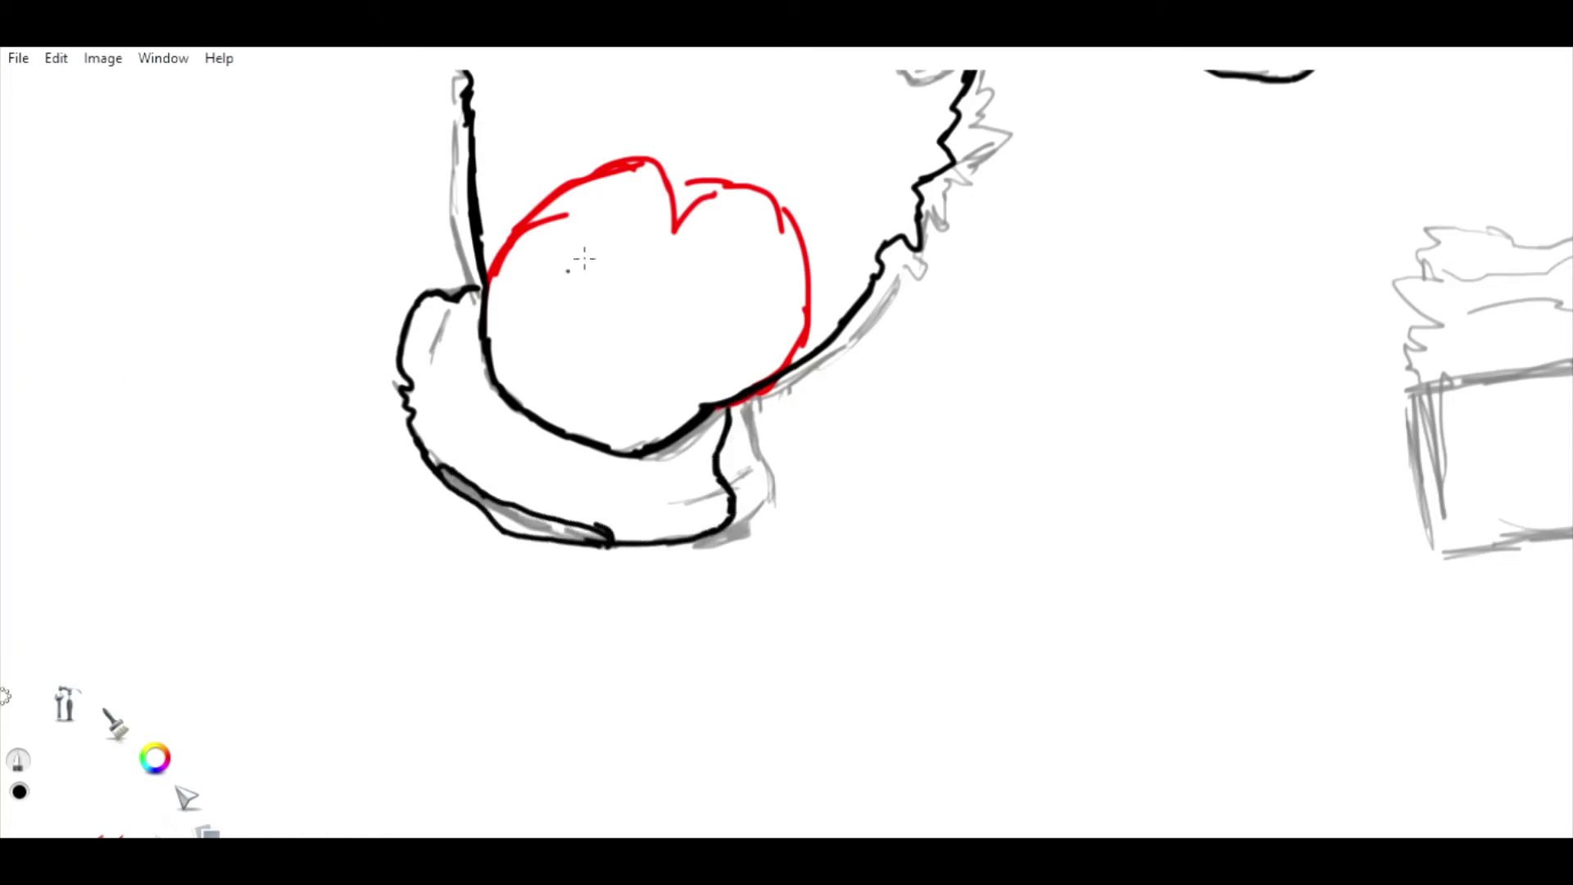
drag(464, 312, 1442, 517)
key(ctrl+z)
drag(446, 492, 579, 457)
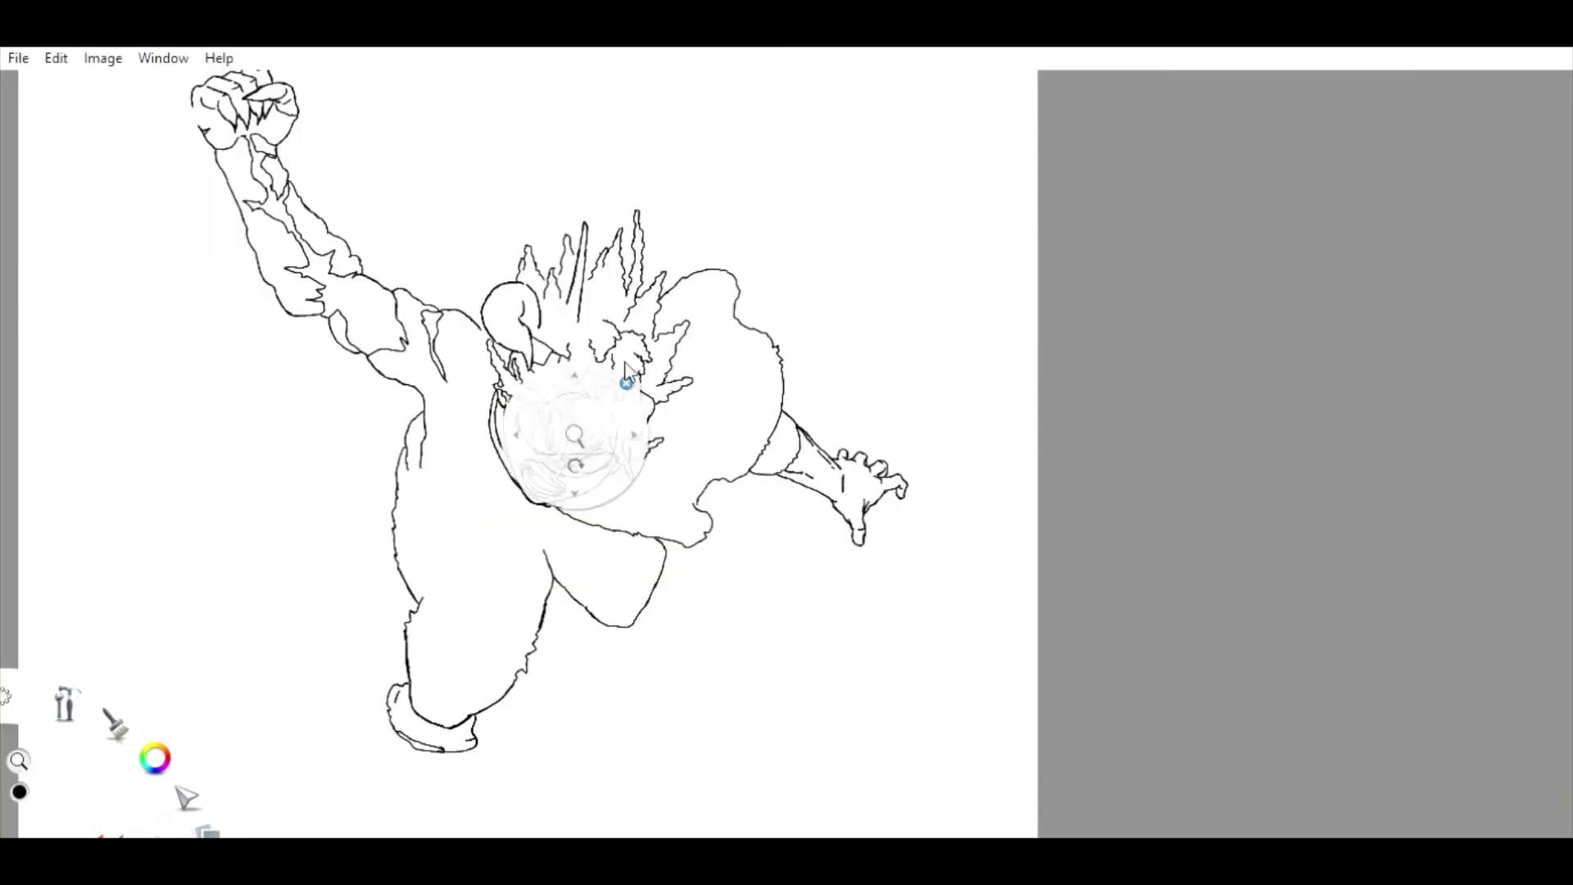
Ink the two rounded chest contours below the chin in black, with the short crease lines where they meet.
scroll(641, 371, up, 5)
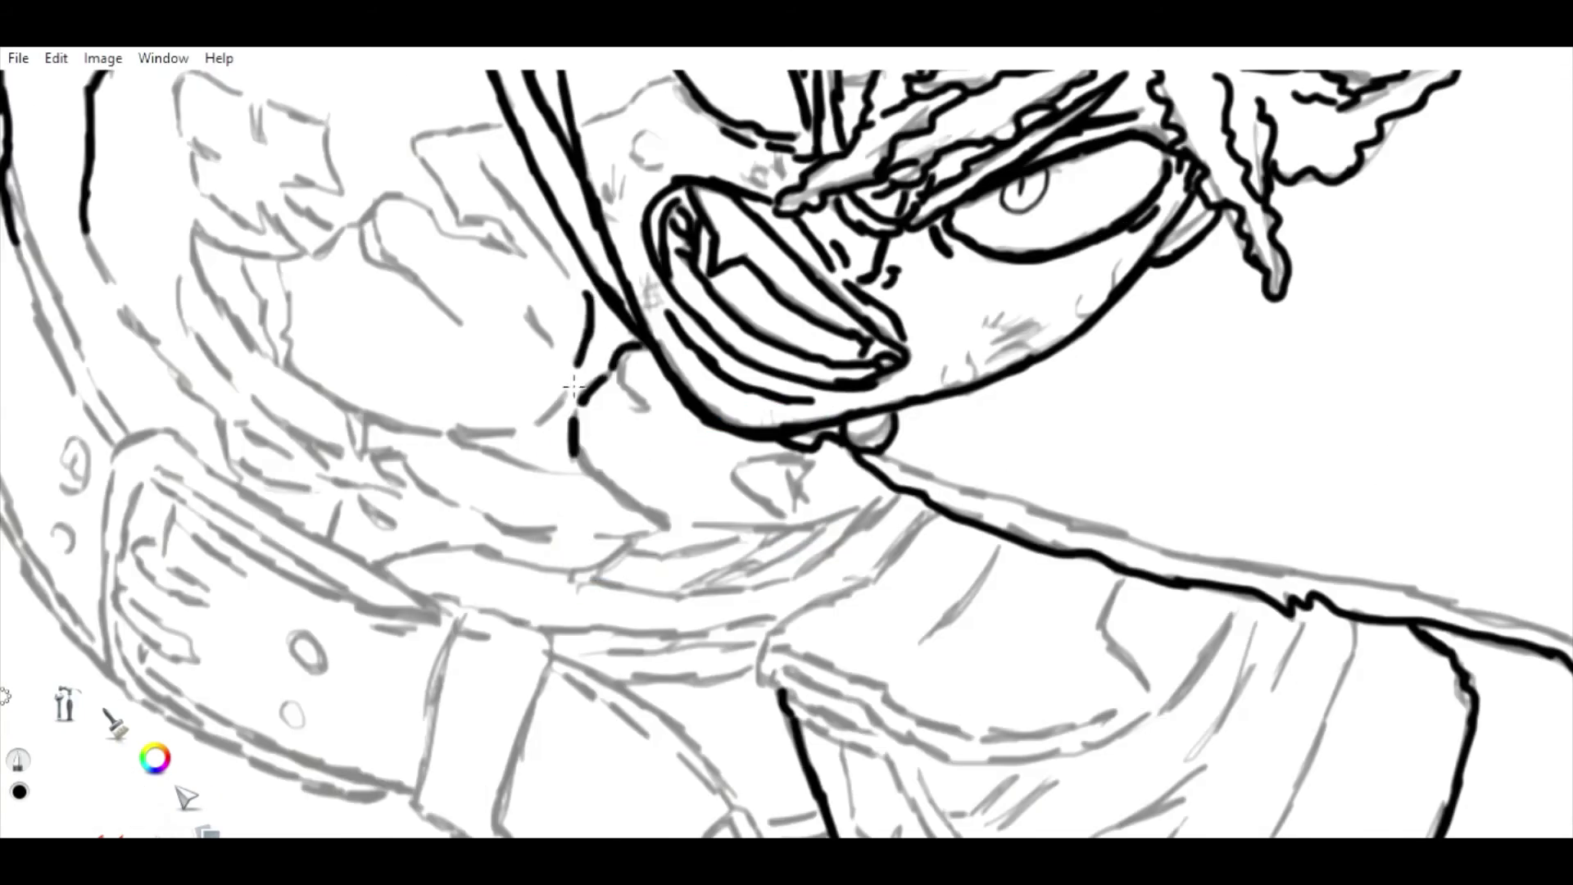
drag(751, 524, 875, 512)
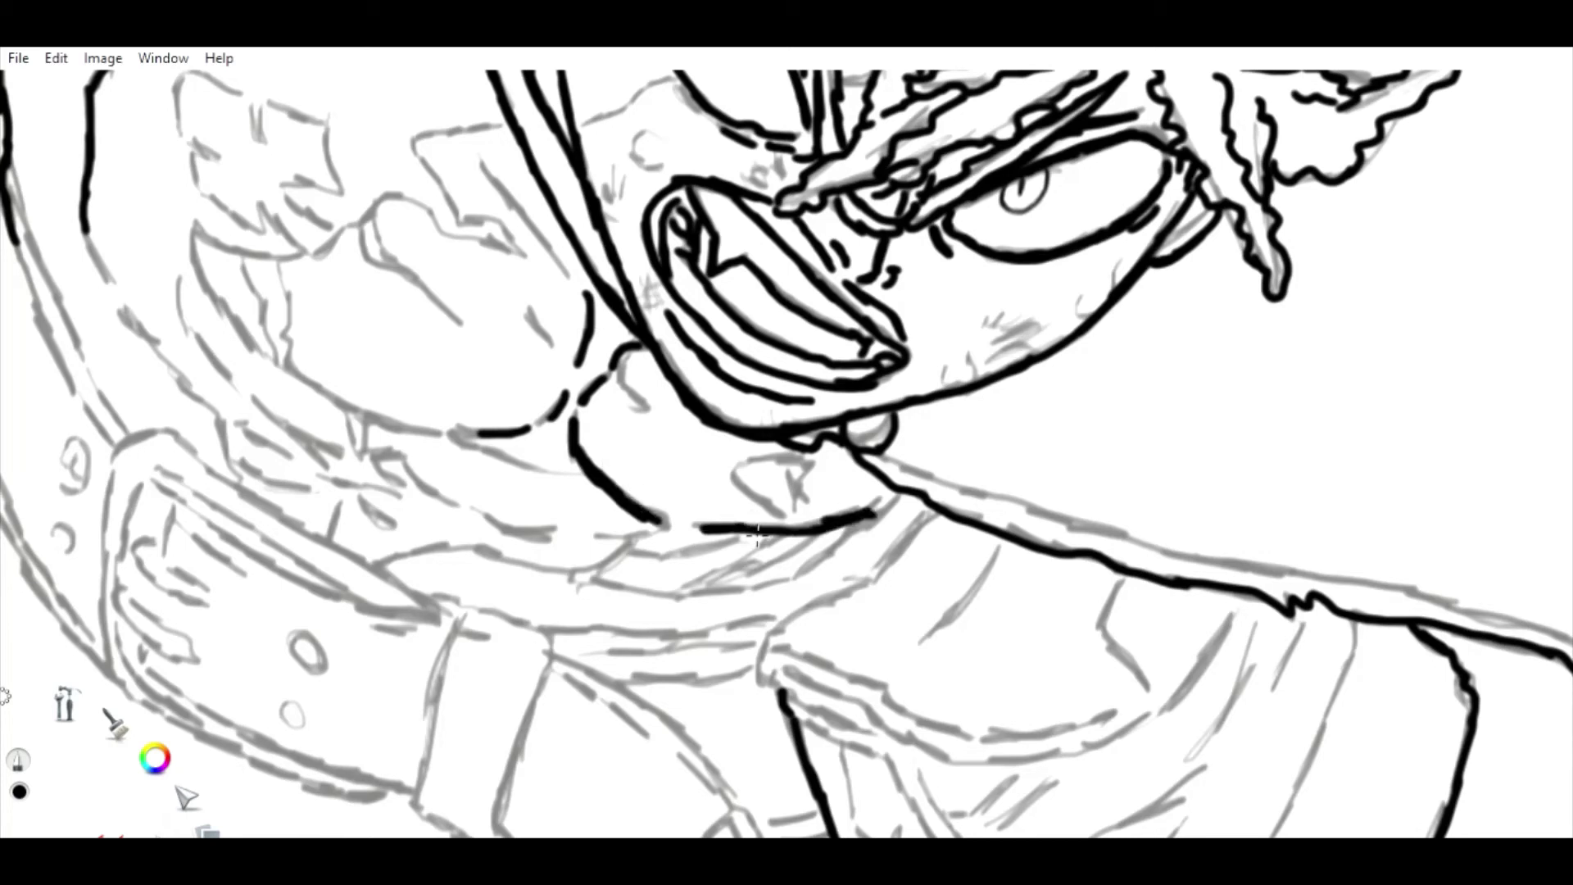
key(ctrl+z)
drag(688, 536, 842, 524)
mouse_move(635, 366)
mouse_down()
mouse_move(524, 311)
mouse_move(577, 287)
mouse_up()
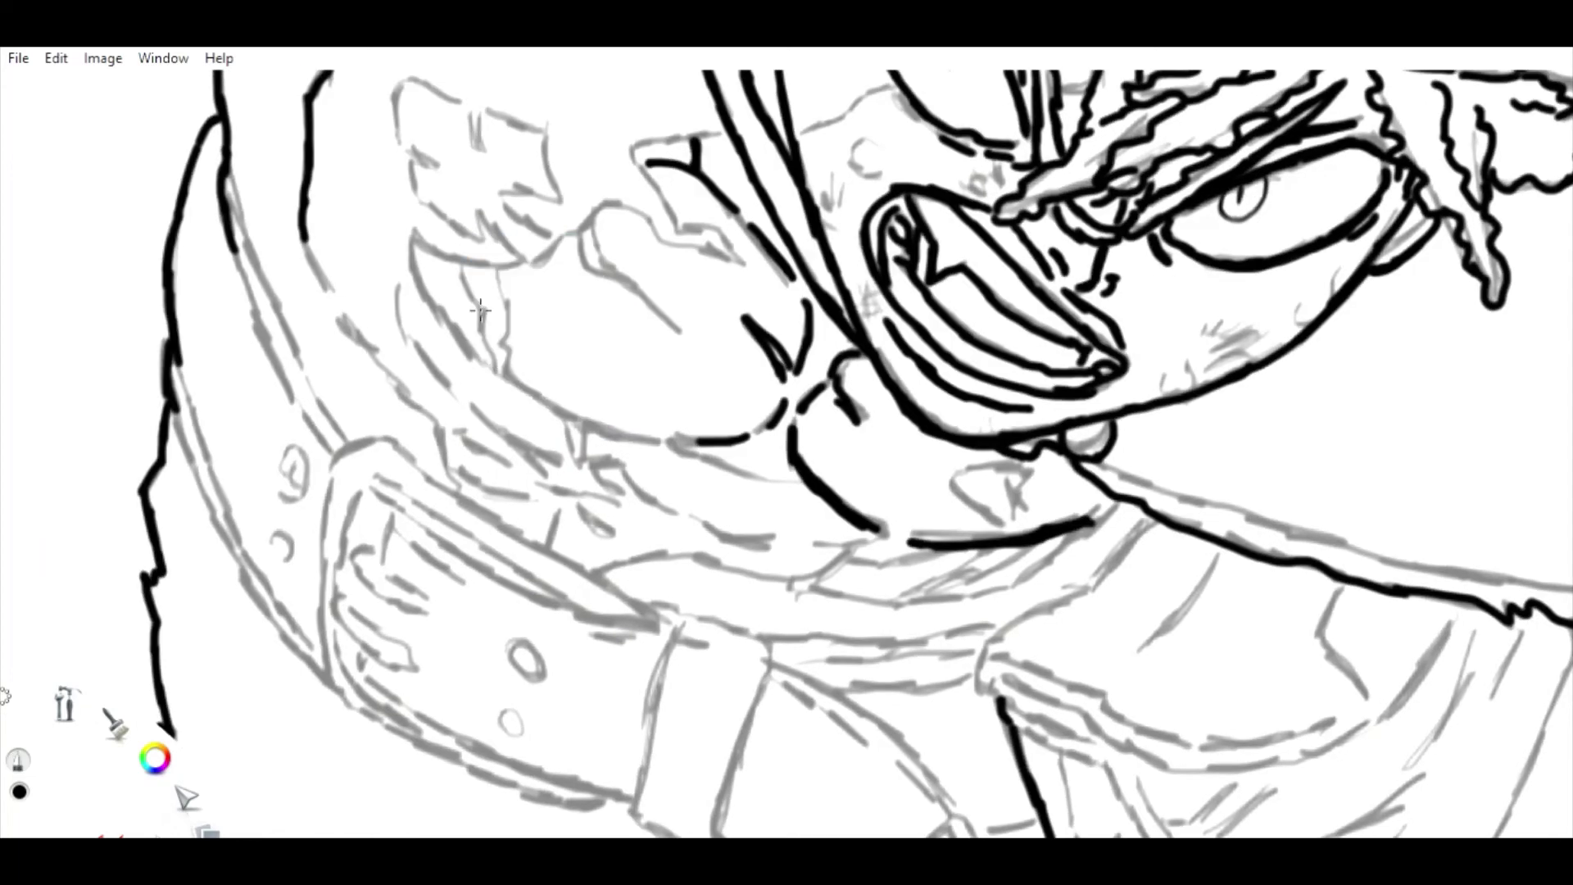
drag(410, 237, 475, 364)
drag(496, 373, 574, 419)
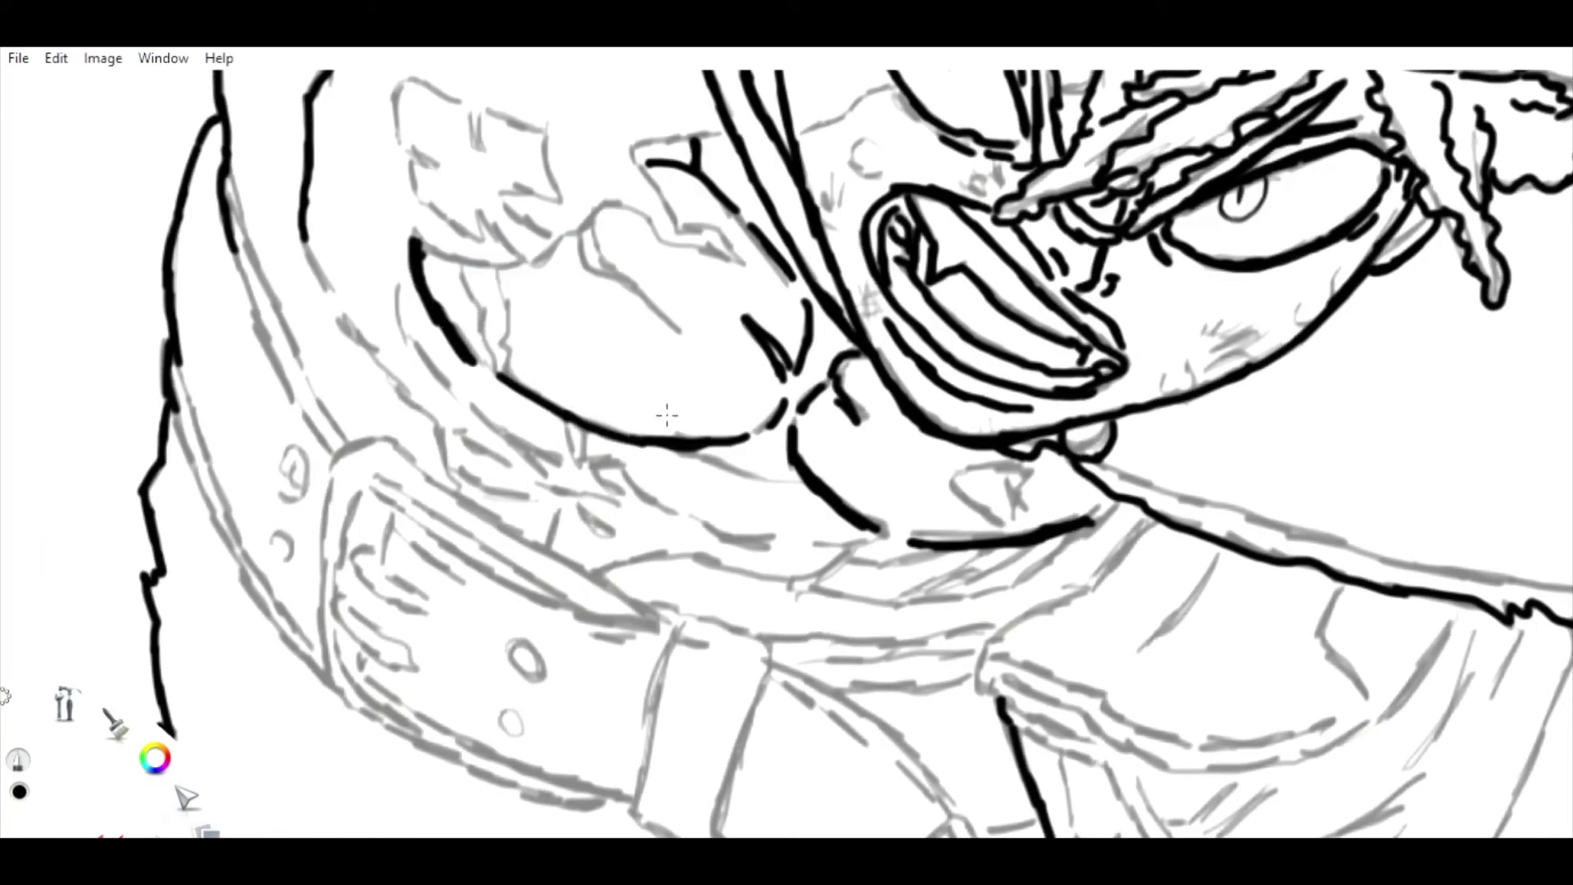
Ink the dashed muscle lines under the chest, the torso's side edge and the wavy lower edge above the belt.
mouse_move(567, 215)
mouse_down()
mouse_move(379, 404)
mouse_move(557, 528)
mouse_move(703, 483)
mouse_up()
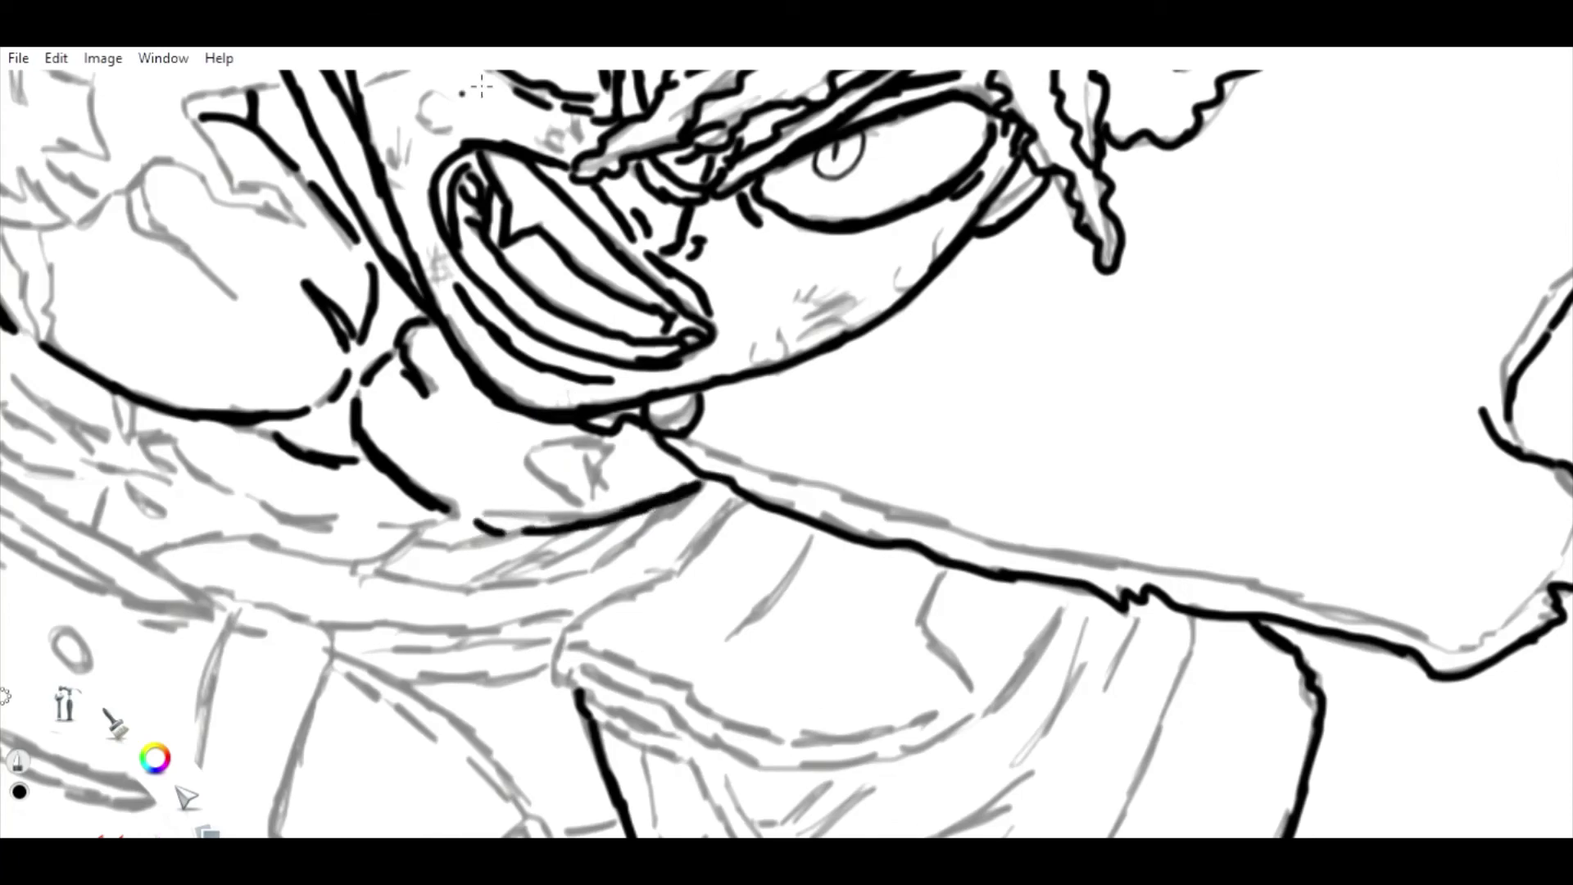
mouse_move(481, 84)
mouse_down()
mouse_move(426, 312)
mouse_move(544, 456)
mouse_move(613, 351)
mouse_up()
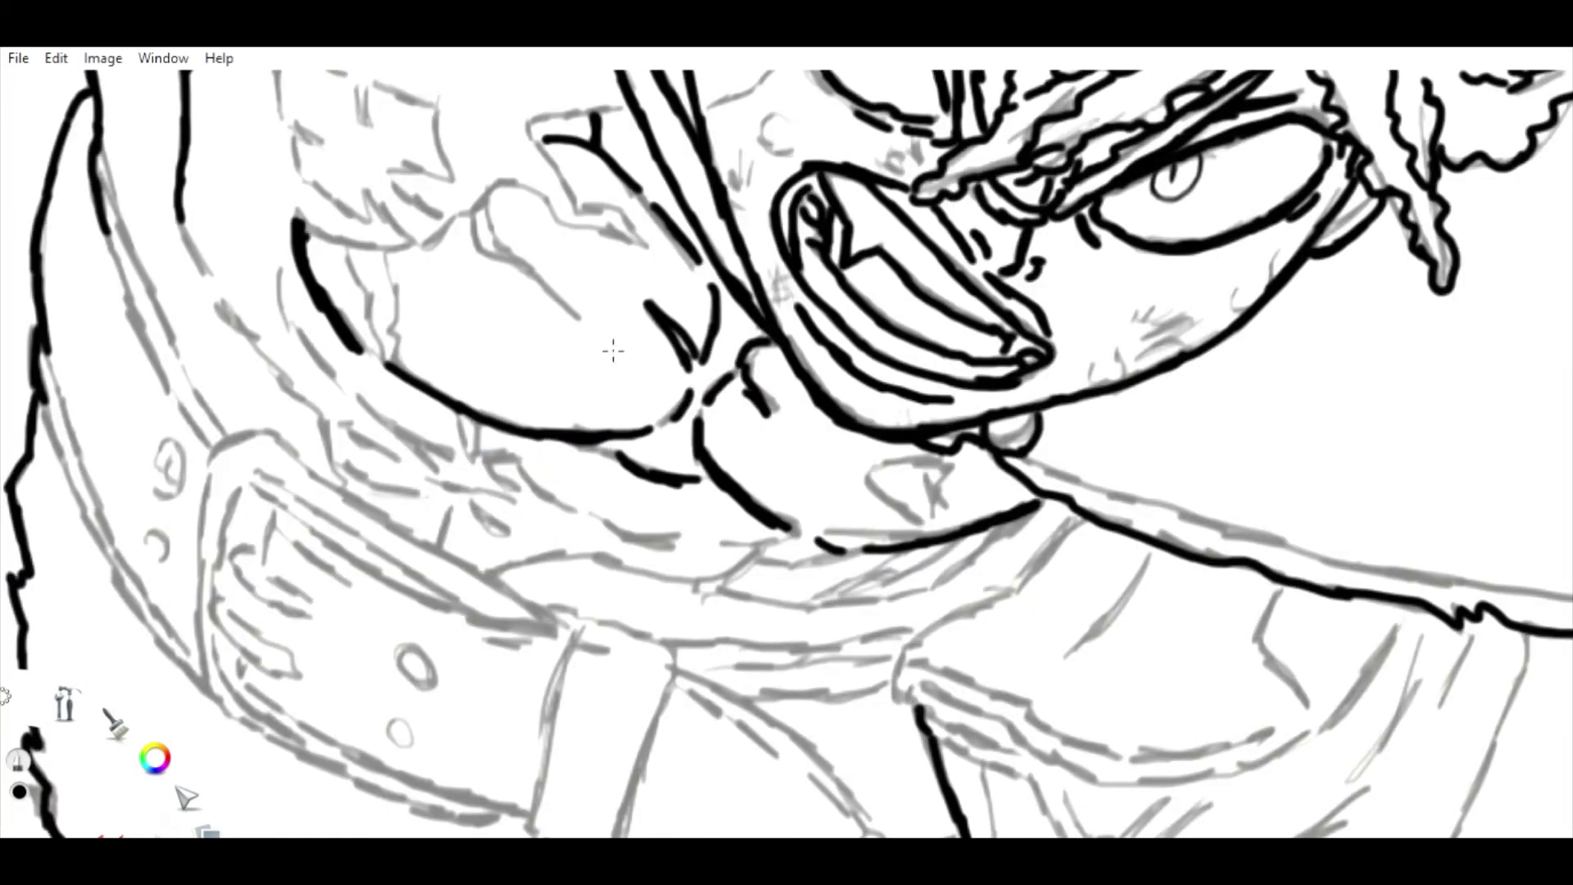
drag(481, 488, 740, 538)
drag(365, 399, 442, 449)
drag(291, 324, 332, 377)
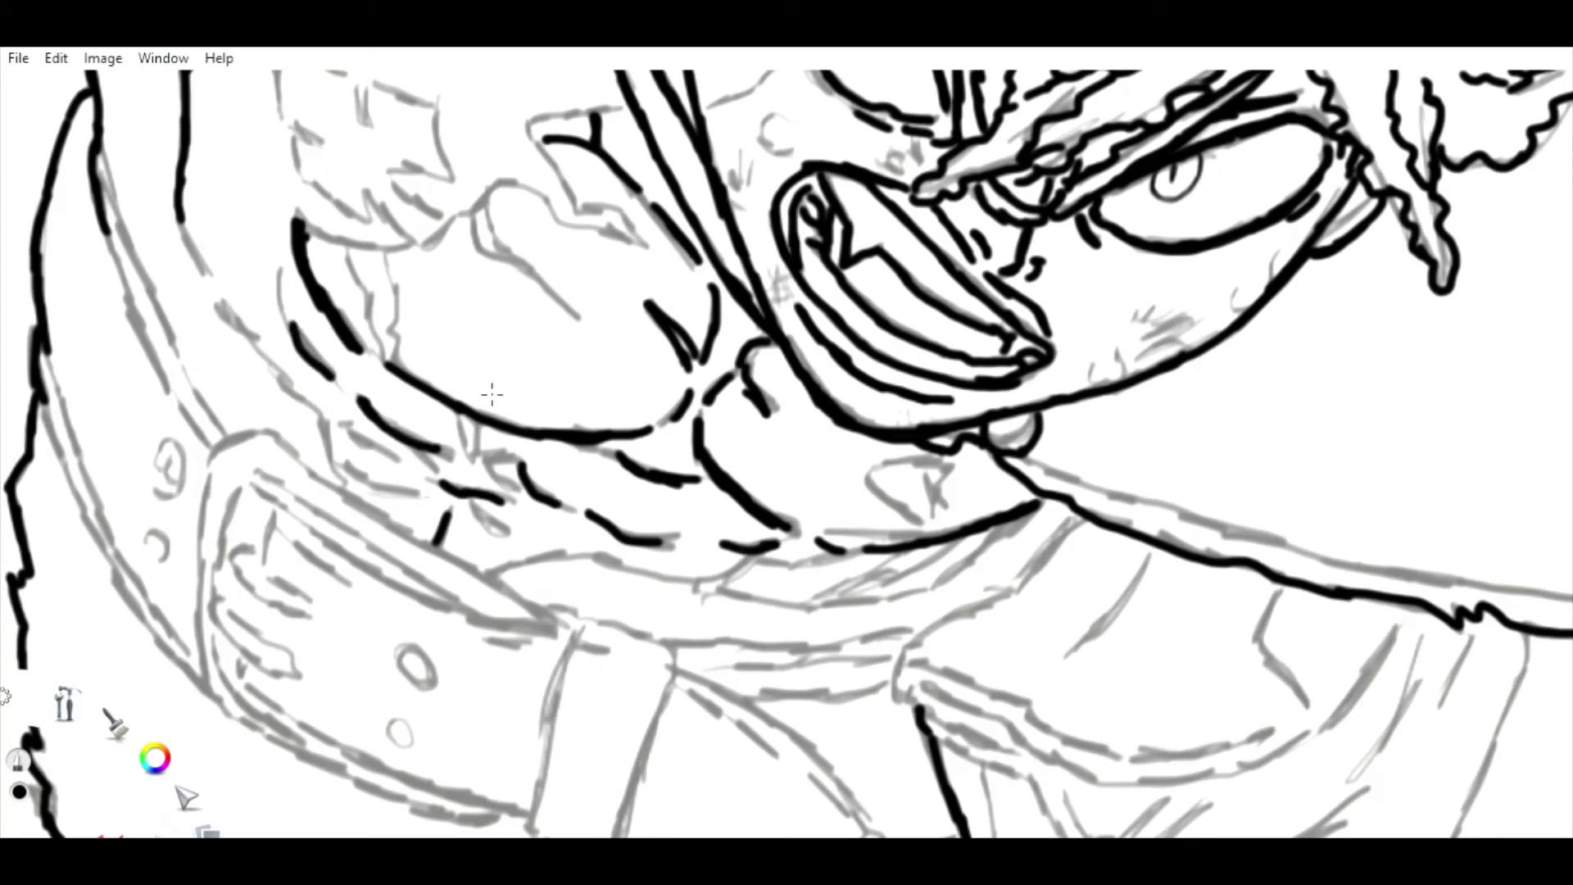
drag(344, 464, 425, 496)
drag(181, 205, 361, 485)
mouse_move(624, 559)
mouse_down()
mouse_move(811, 602)
mouse_move(938, 583)
mouse_up()
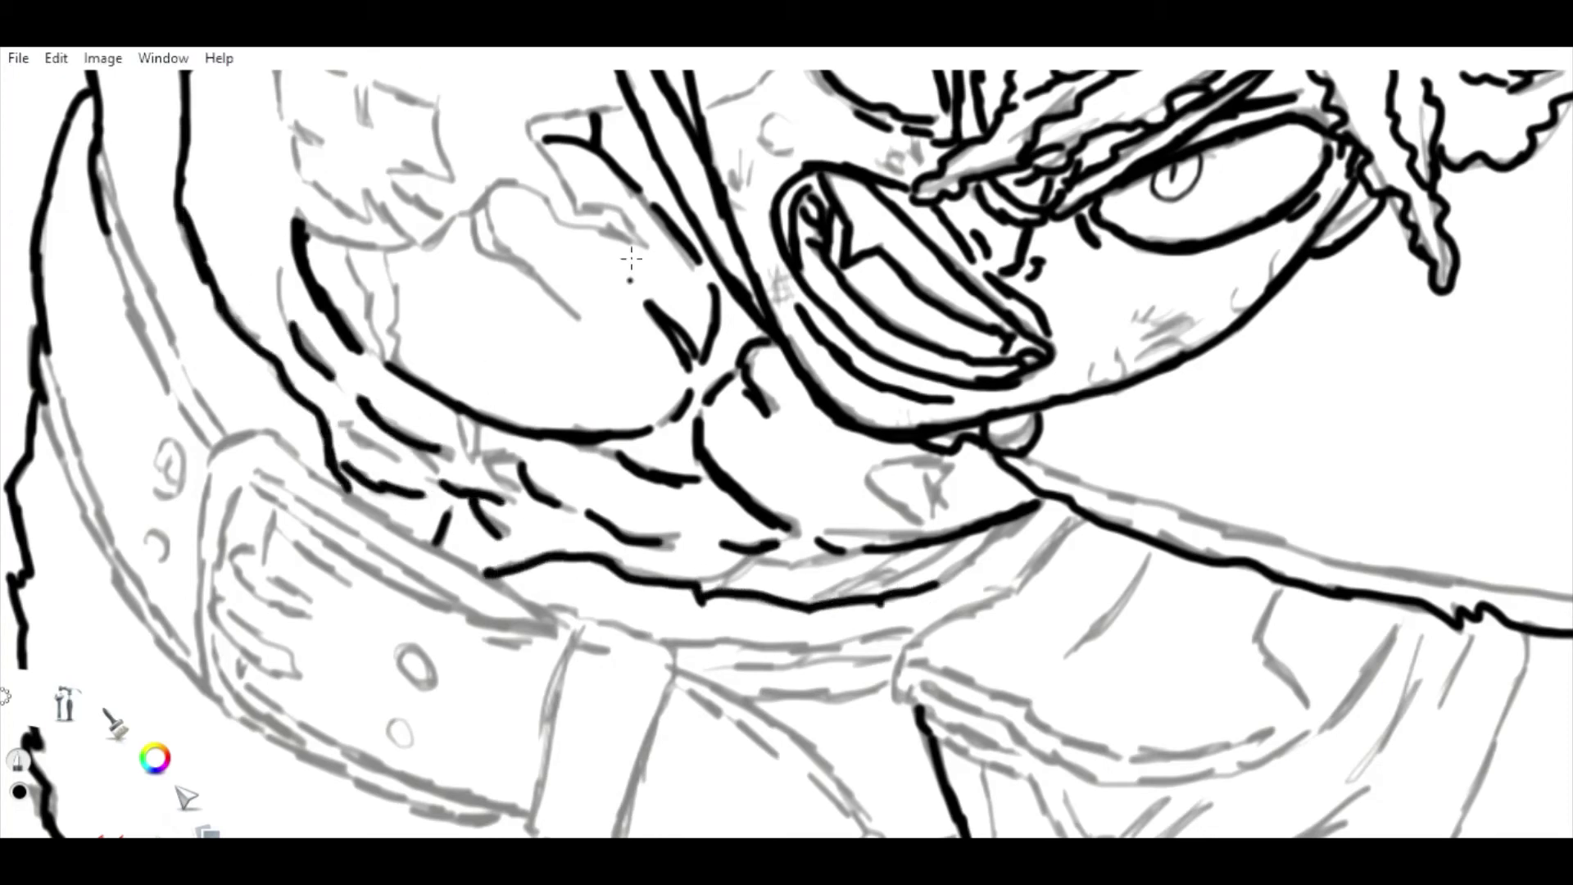
Ink the overlapping folds below the jaw and the jagged torn details on the side of the torso.
drag(1020, 520, 815, 484)
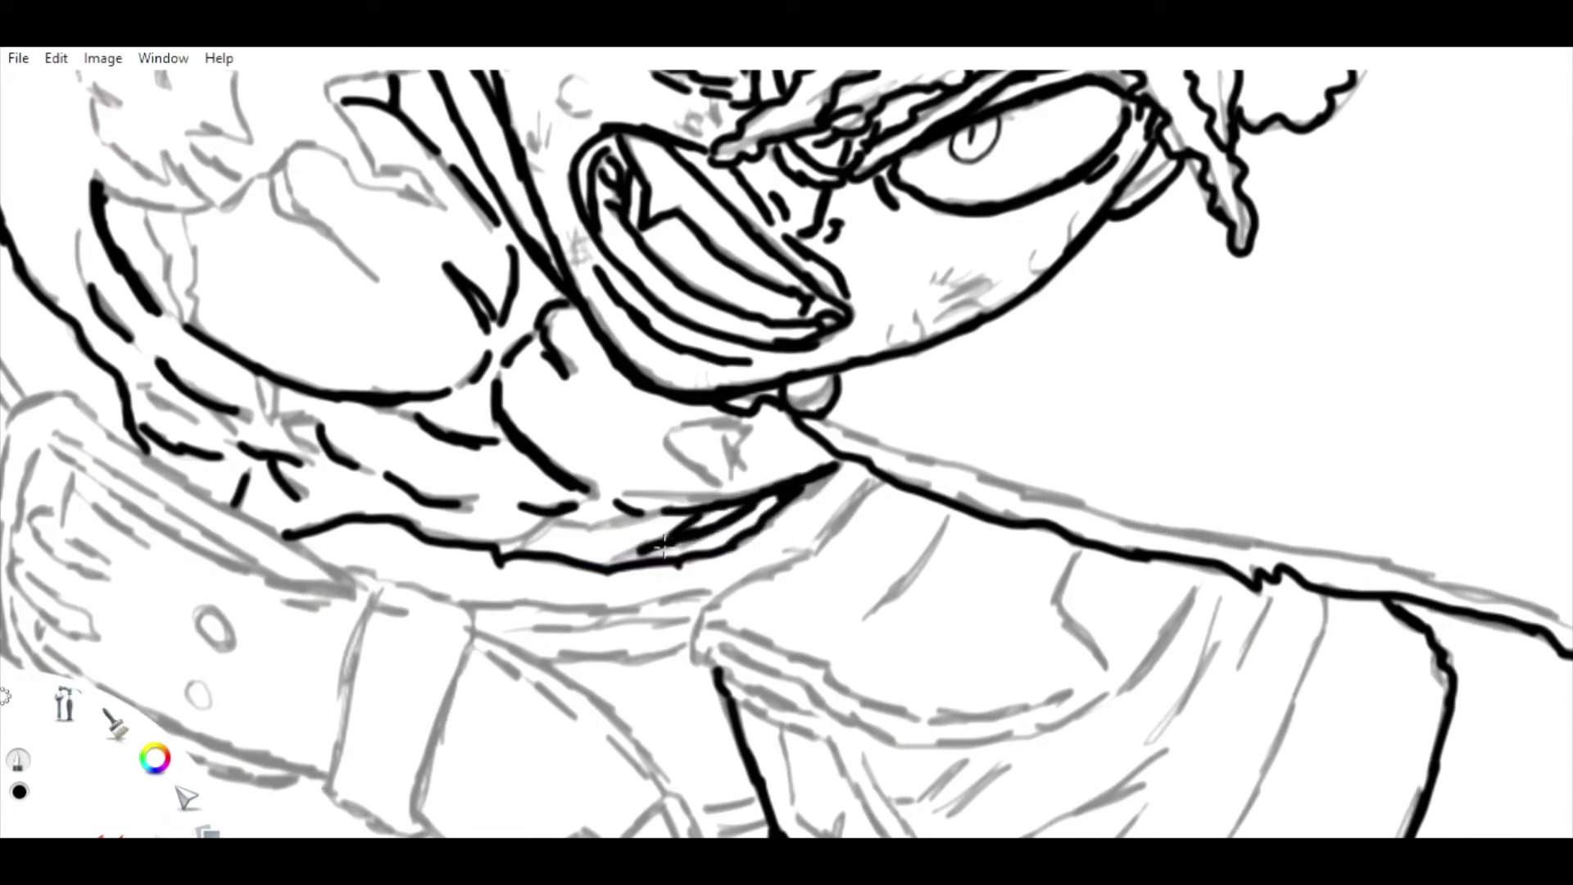
mouse_move(647, 545)
mouse_down()
mouse_move(516, 534)
mouse_move(483, 547)
mouse_up()
drag(492, 540, 758, 586)
mouse_move(565, 422)
mouse_down()
mouse_move(529, 479)
mouse_move(574, 557)
mouse_up()
drag(508, 492, 498, 435)
mouse_move(364, 266)
mouse_down()
mouse_move(267, 489)
mouse_move(127, 602)
mouse_up()
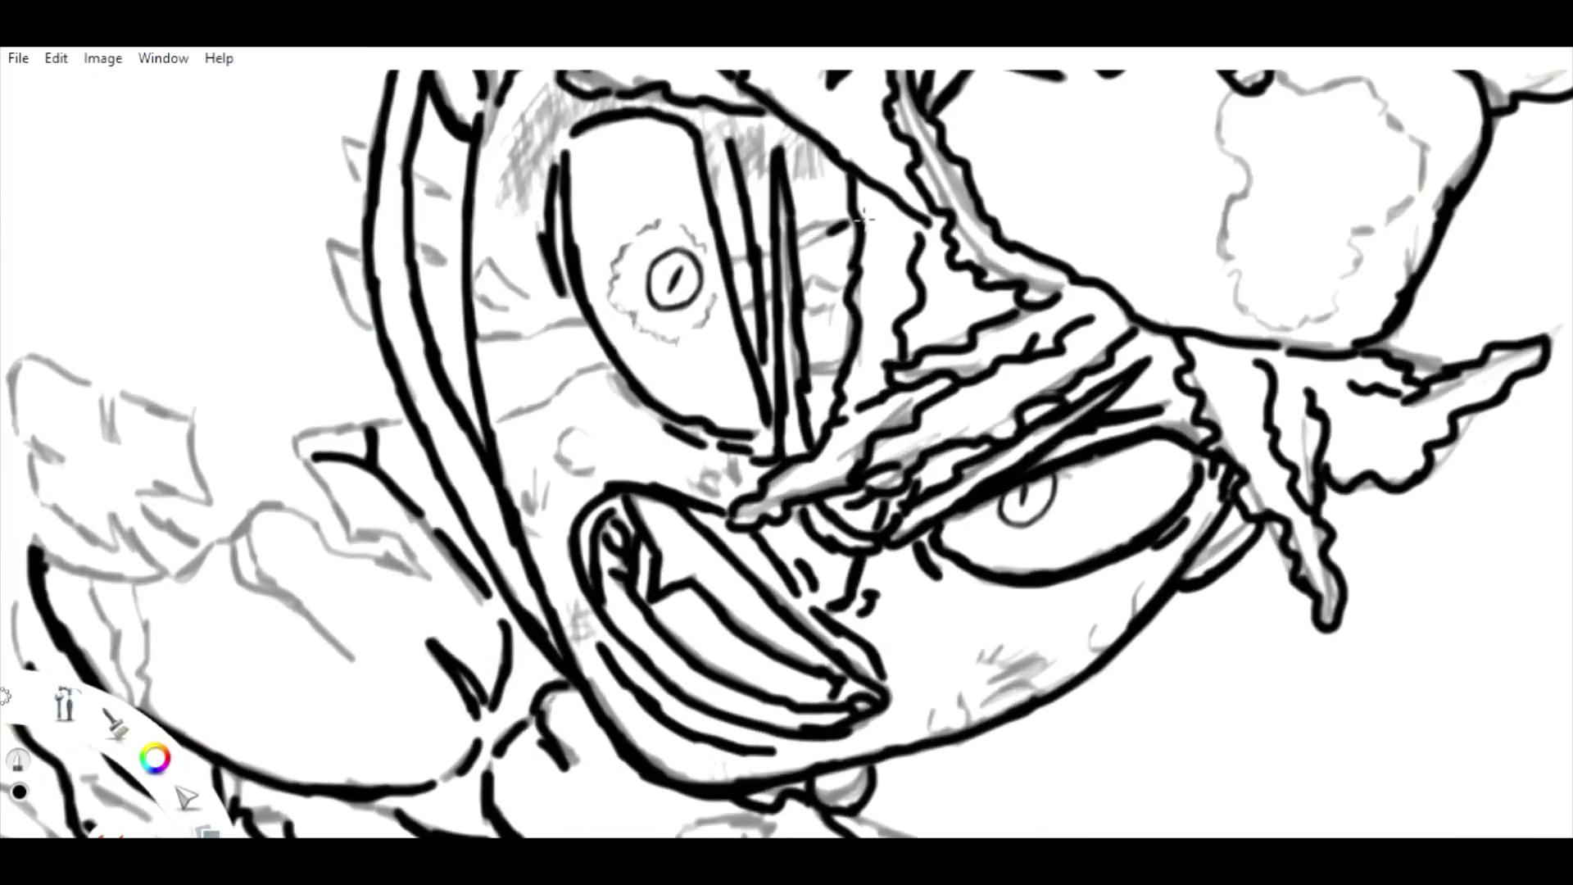
Ink the band lines crossing the face beside and behind the large open eye.
drag(856, 220, 798, 237)
drag(766, 287, 771, 299)
drag(501, 417, 486, 423)
drag(475, 337, 585, 320)
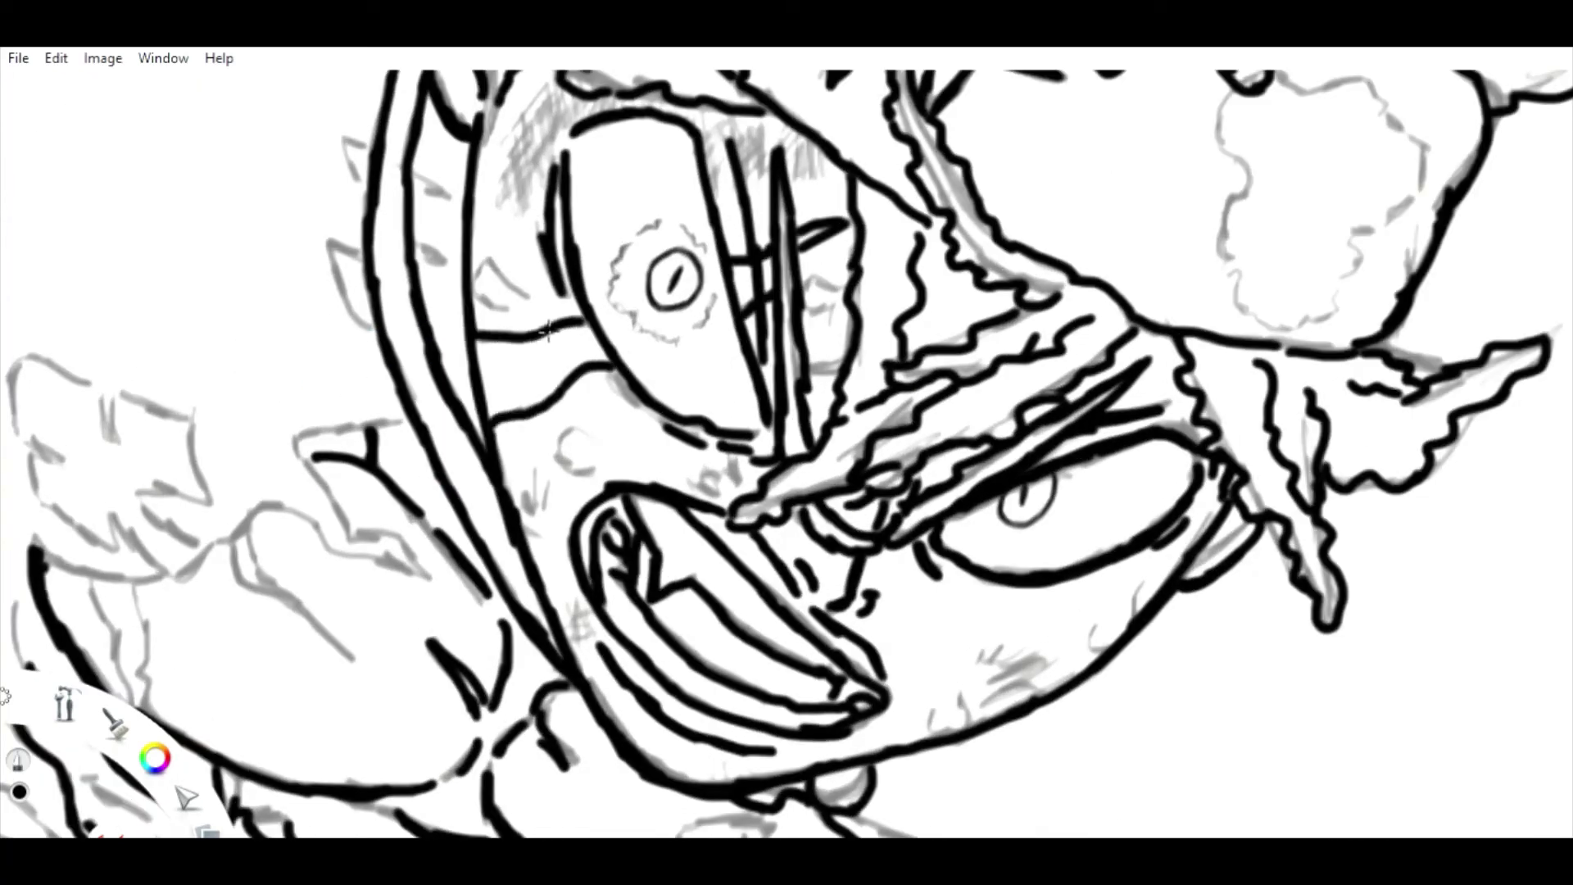
mouse_move(823, 239)
mouse_down()
mouse_move(939, 154)
mouse_move(945, 174)
mouse_up()
drag(413, 389, 533, 361)
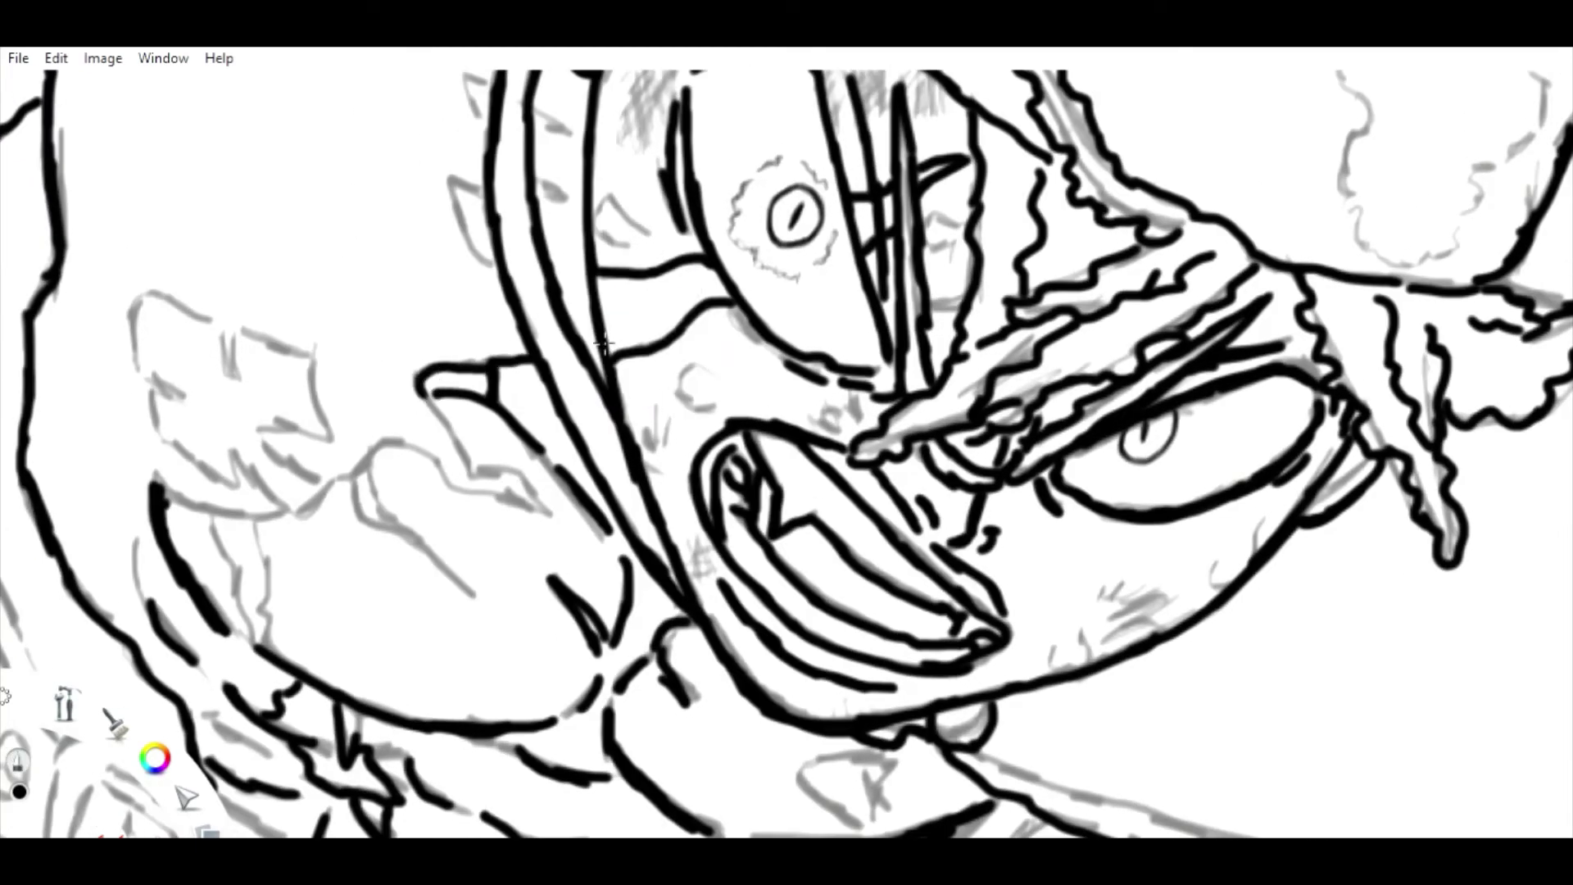
drag(590, 271, 553, 275)
Ink the small pointed spikes along both sides of the curved strap beside the large eye.
drag(446, 176, 496, 270)
drag(534, 186, 572, 209)
mouse_move(547, 127)
mouse_down()
mouse_move(543, 299)
mouse_move(565, 165)
mouse_move(460, 232)
mouse_up()
Ink the finger-shaped folds, the notched four-lobed patch and the ragged vertical lines on the upper chest.
mouse_move(418, 360)
mouse_down()
mouse_move(463, 434)
mouse_move(532, 479)
mouse_up()
drag(492, 406, 401, 458)
drag(405, 402, 365, 479)
drag(348, 442, 430, 520)
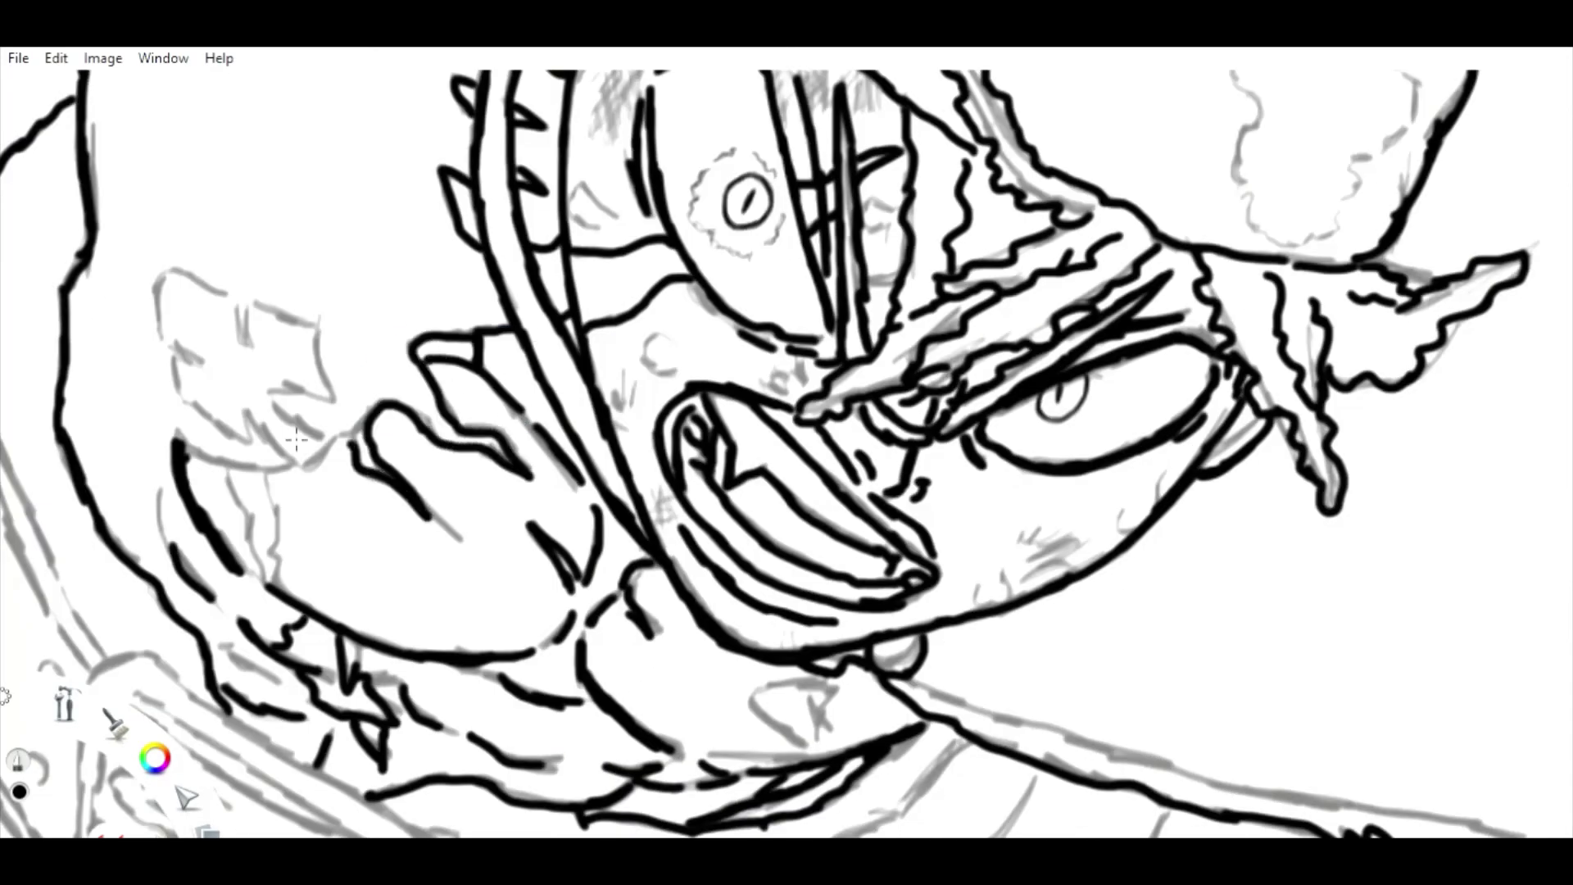
drag(480, 373, 579, 369)
mouse_move(483, 272)
mouse_down()
mouse_move(517, 289)
mouse_move(586, 399)
mouse_move(602, 449)
mouse_move(501, 401)
mouse_move(553, 464)
mouse_up()
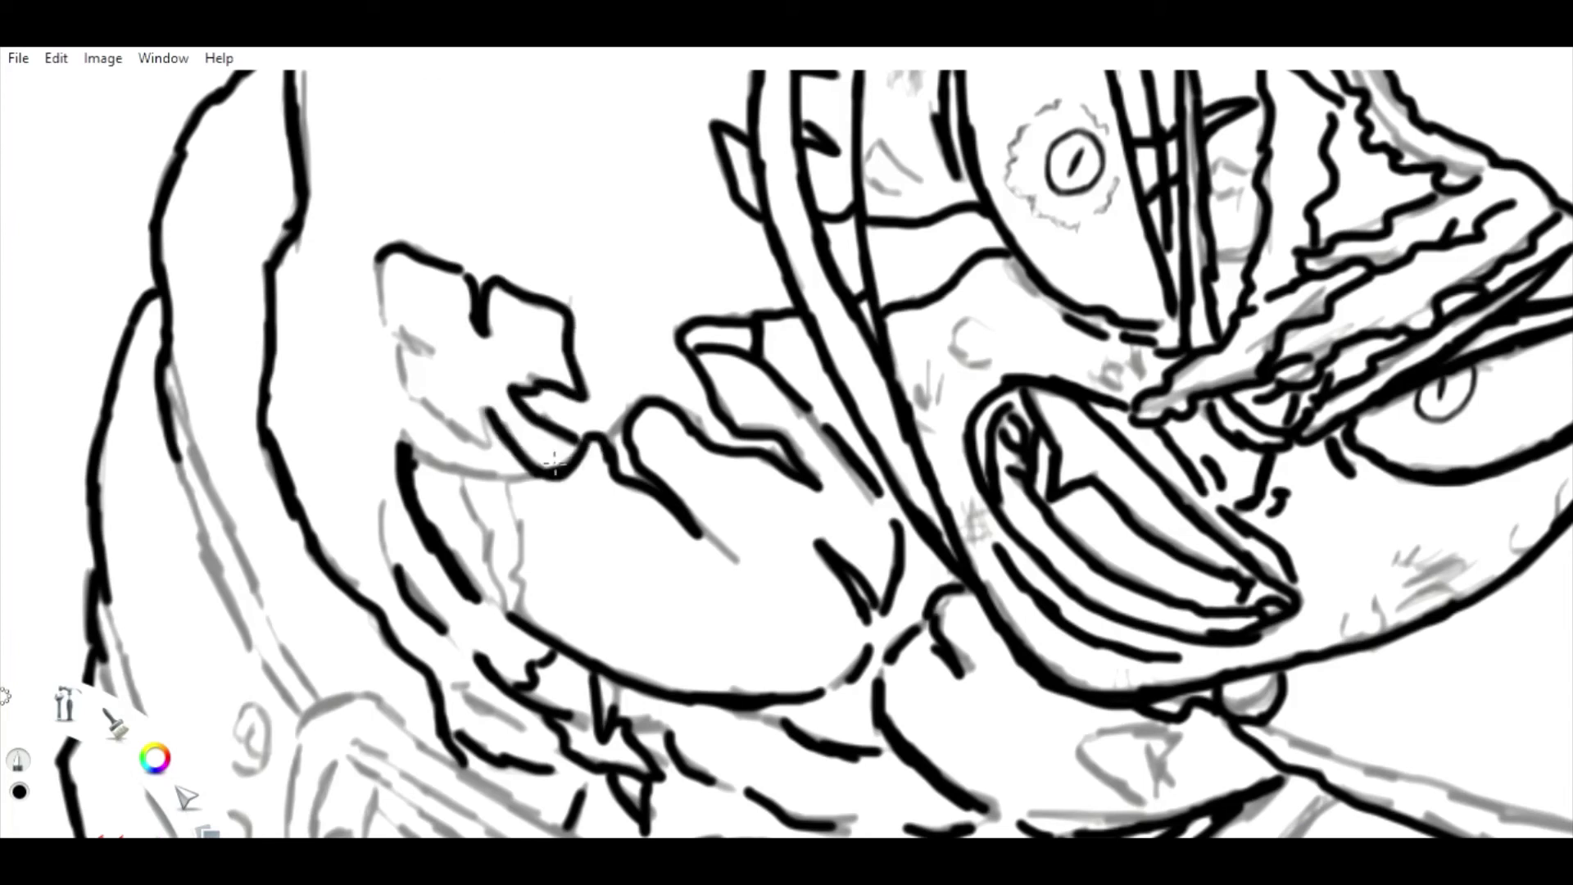
mouse_move(419, 352)
mouse_down()
mouse_move(395, 340)
mouse_move(379, 255)
mouse_up()
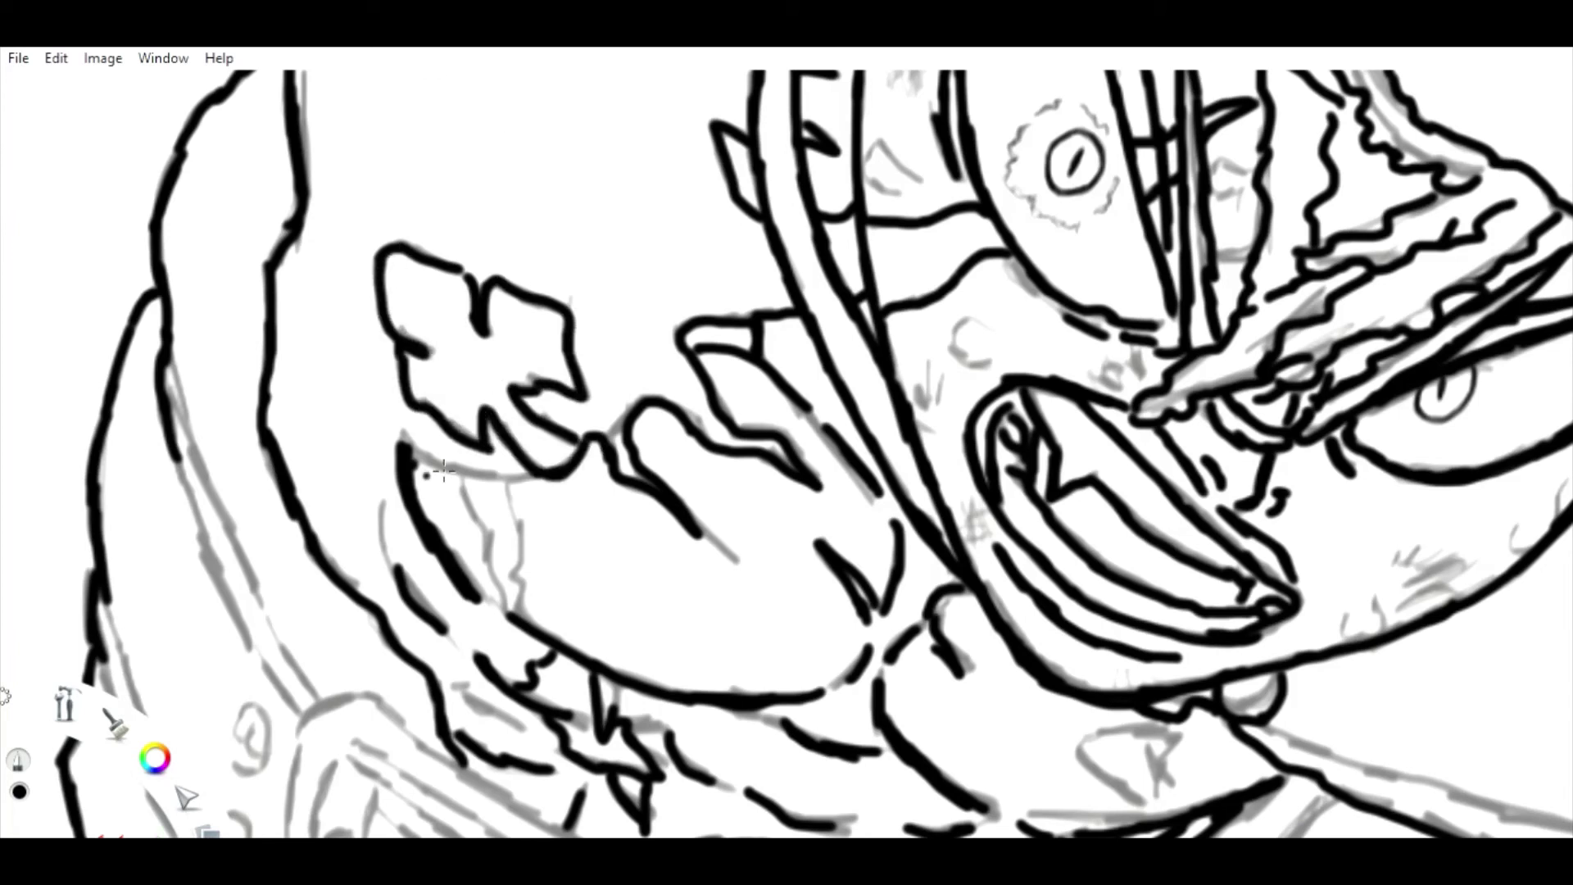
drag(489, 512, 503, 610)
drag(515, 479, 529, 605)
Ink the irregular wavy patch outline on the forehead below the hair spikes.
scroll(441, 606, down, 5)
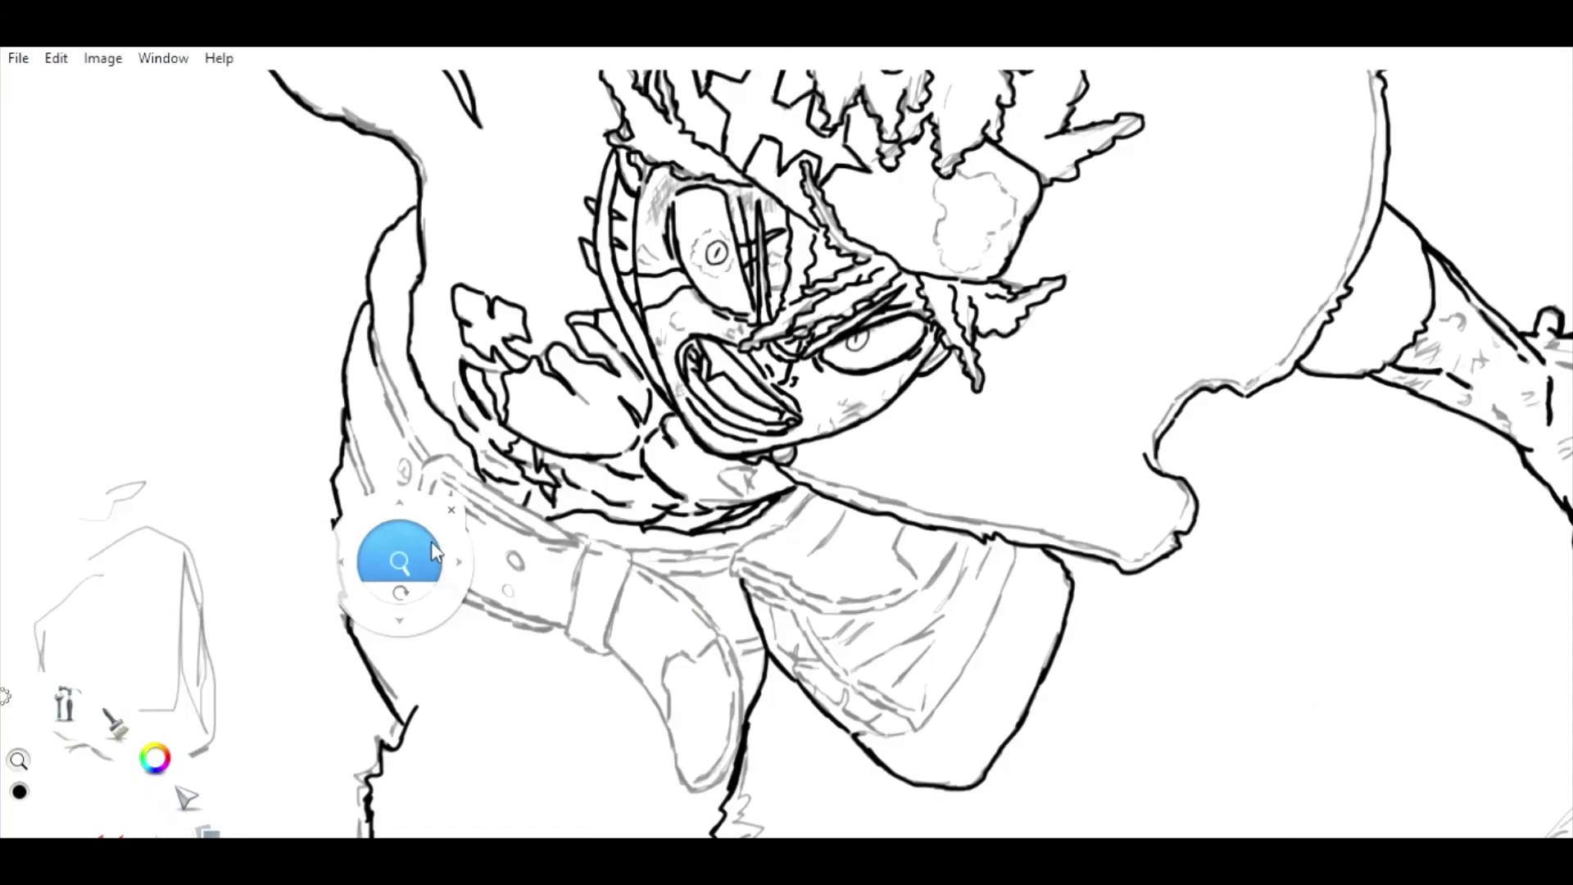
scroll(397, 551, up, 8)
mouse_move(735, 476)
mouse_down()
mouse_move(842, 598)
mouse_move(741, 713)
mouse_move(632, 733)
mouse_move(620, 536)
mouse_move(733, 479)
mouse_up()
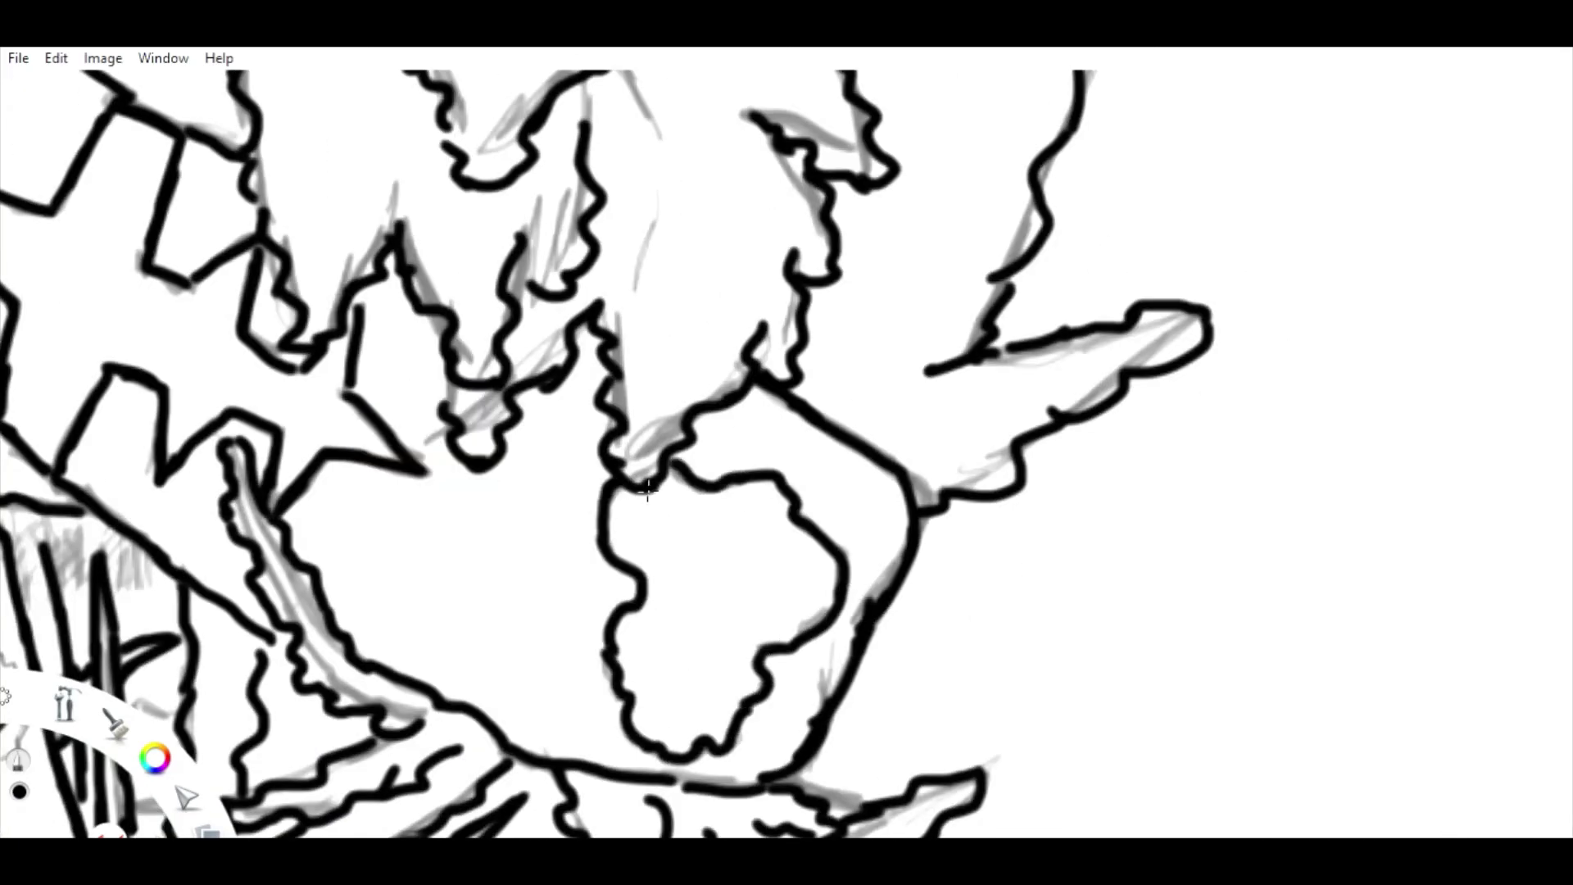
Ink the cloak's second, inner contour from the hair spikes around its outer side and back to the chin.
scroll(456, 334, down, 5)
scroll(581, 430, up, 5)
scroll(585, 431, up, 2)
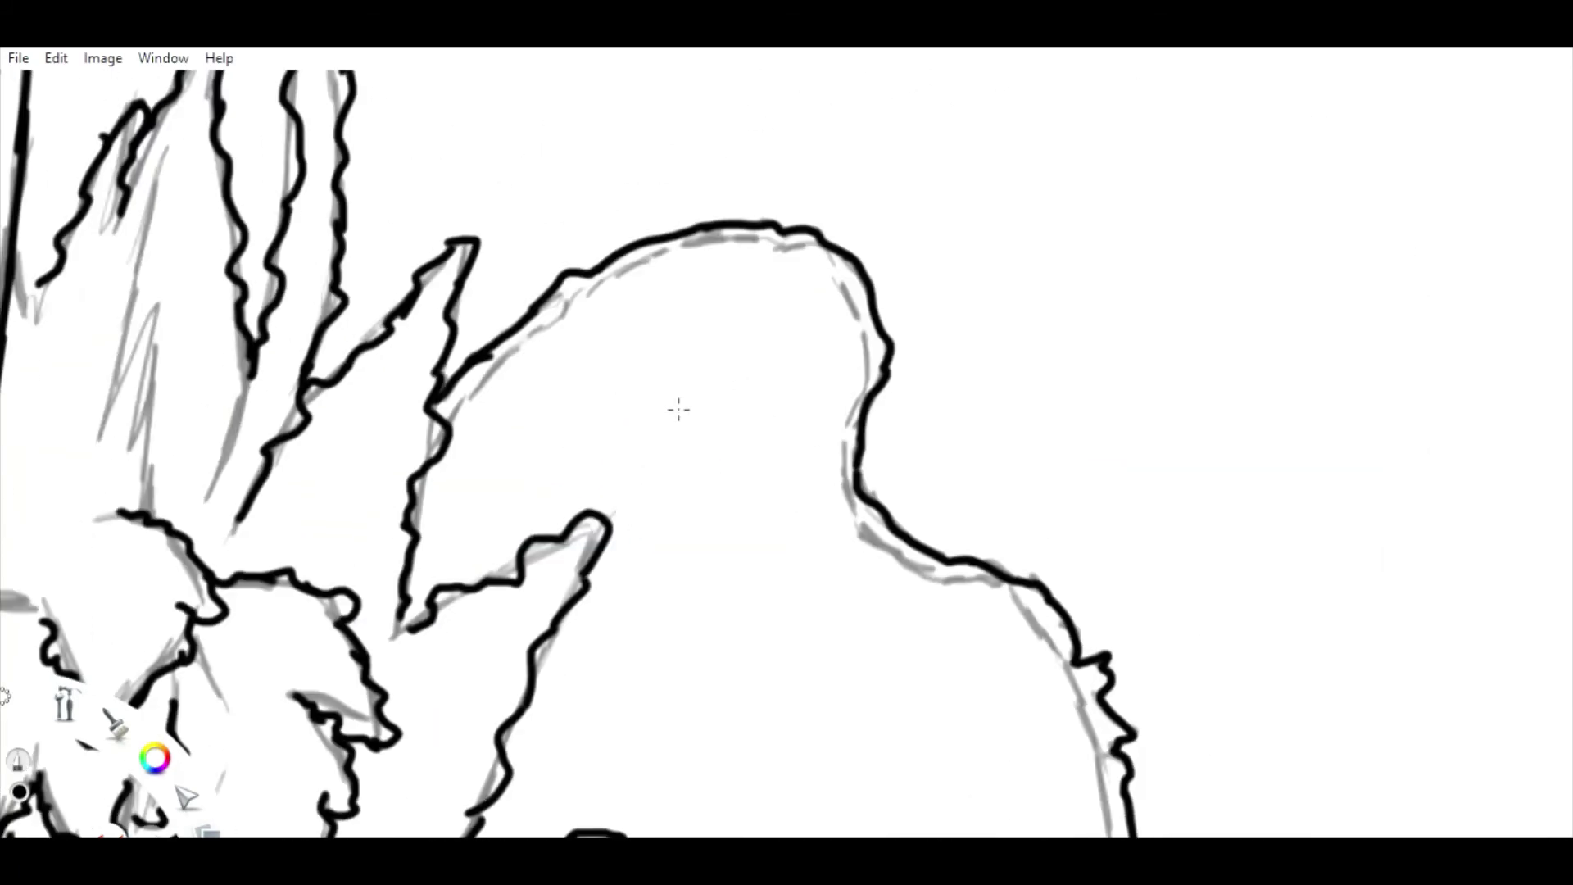
mouse_move(446, 409)
mouse_down()
mouse_move(574, 282)
mouse_move(807, 238)
mouse_move(854, 418)
mouse_move(1024, 580)
mouse_move(704, 271)
mouse_move(803, 546)
mouse_move(799, 700)
mouse_up()
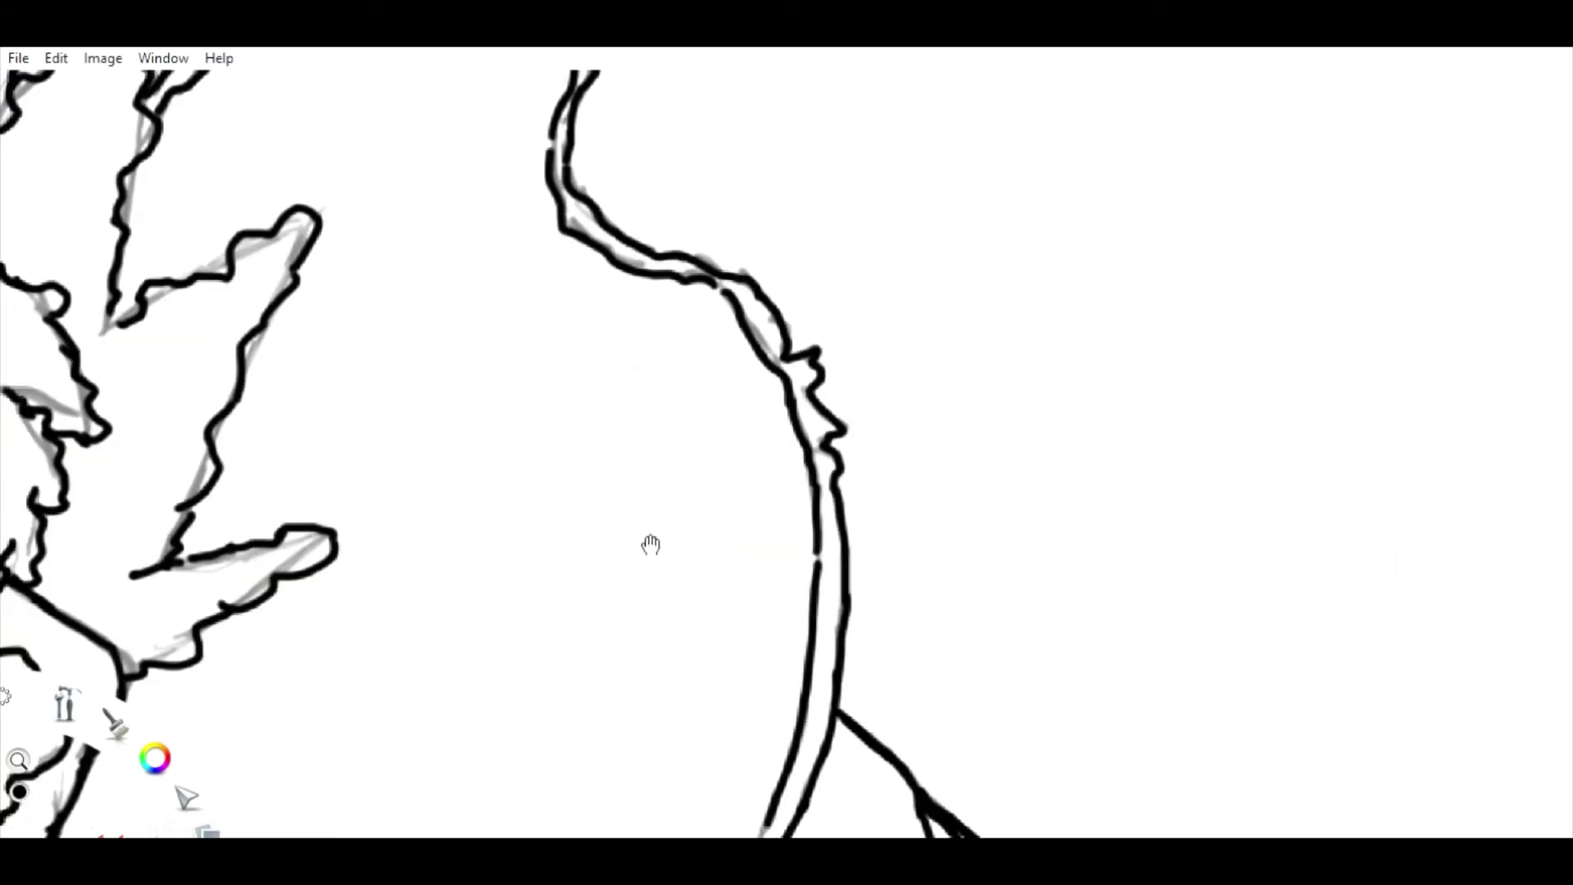
mouse_move(650, 544)
mouse_down()
mouse_move(865, 434)
mouse_move(688, 667)
mouse_move(528, 706)
mouse_move(435, 819)
mouse_up()
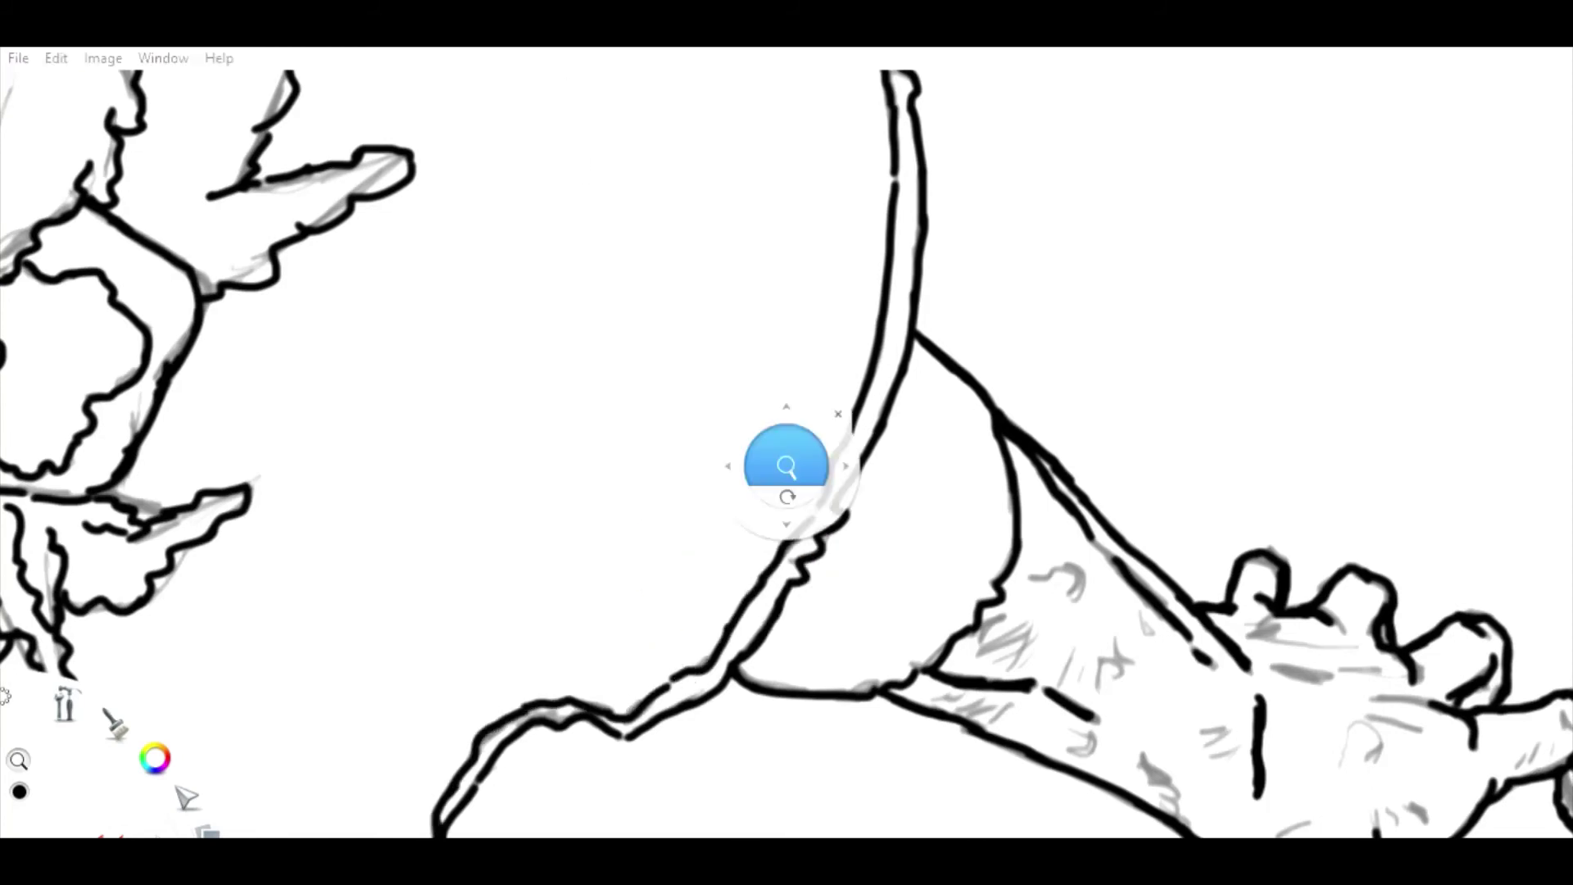
mouse_move(786, 459)
mouse_down()
mouse_move(602, 381)
mouse_move(627, 561)
mouse_move(385, 566)
mouse_move(324, 545)
mouse_up()
drag(401, 275, 758, 333)
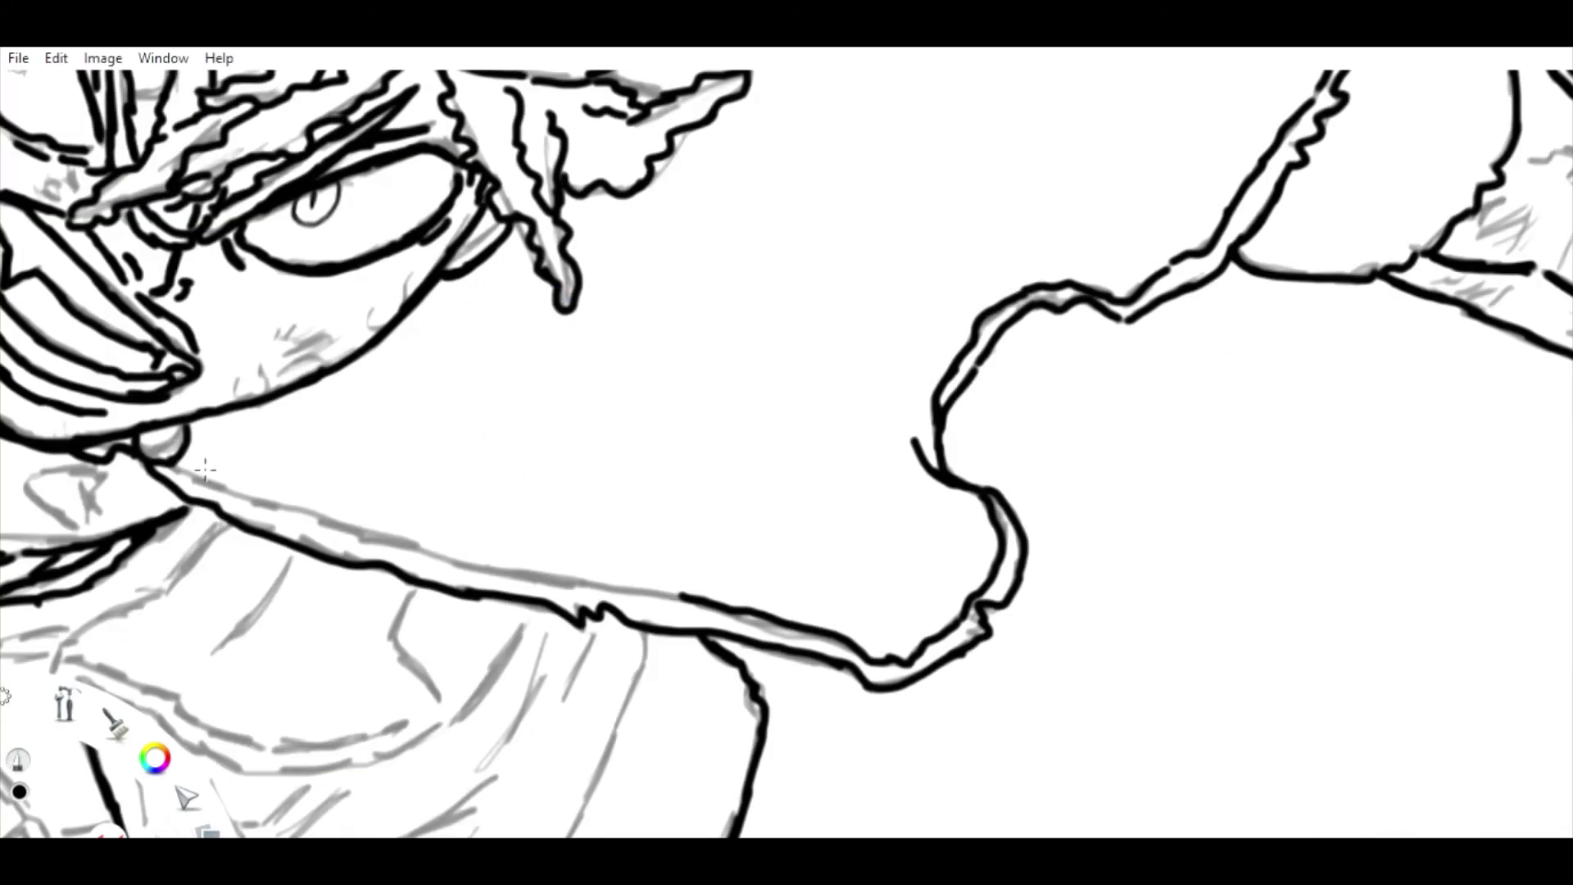
mouse_move(450, 562)
mouse_down()
mouse_move(186, 463)
mouse_move(763, 602)
mouse_up()
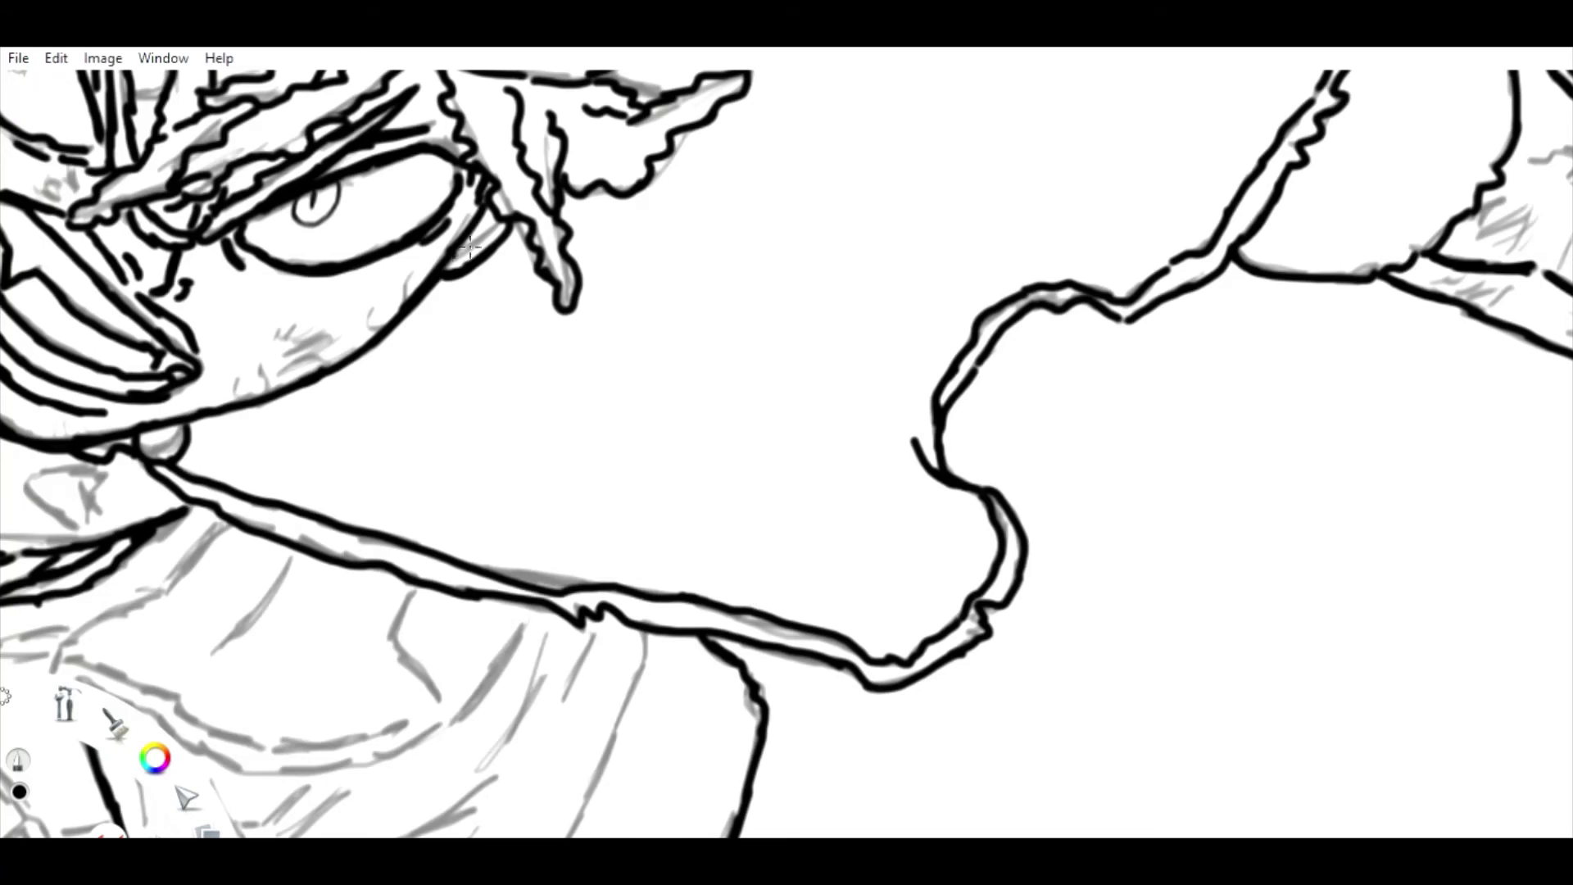
Ink the narrow belt section beside the belt loop, including its edges and short stitch lines.
mouse_move(469, 246)
mouse_down()
mouse_move(464, 347)
mouse_move(516, 440)
mouse_move(586, 426)
mouse_move(473, 436)
mouse_move(823, 637)
mouse_up()
mouse_move(824, 637)
mouse_down()
mouse_move(397, 502)
mouse_move(470, 495)
mouse_move(615, 532)
mouse_move(790, 512)
mouse_up()
drag(547, 545, 757, 578)
mouse_move(496, 385)
mouse_down()
mouse_move(481, 348)
mouse_move(702, 483)
mouse_move(712, 393)
mouse_move(685, 186)
mouse_up()
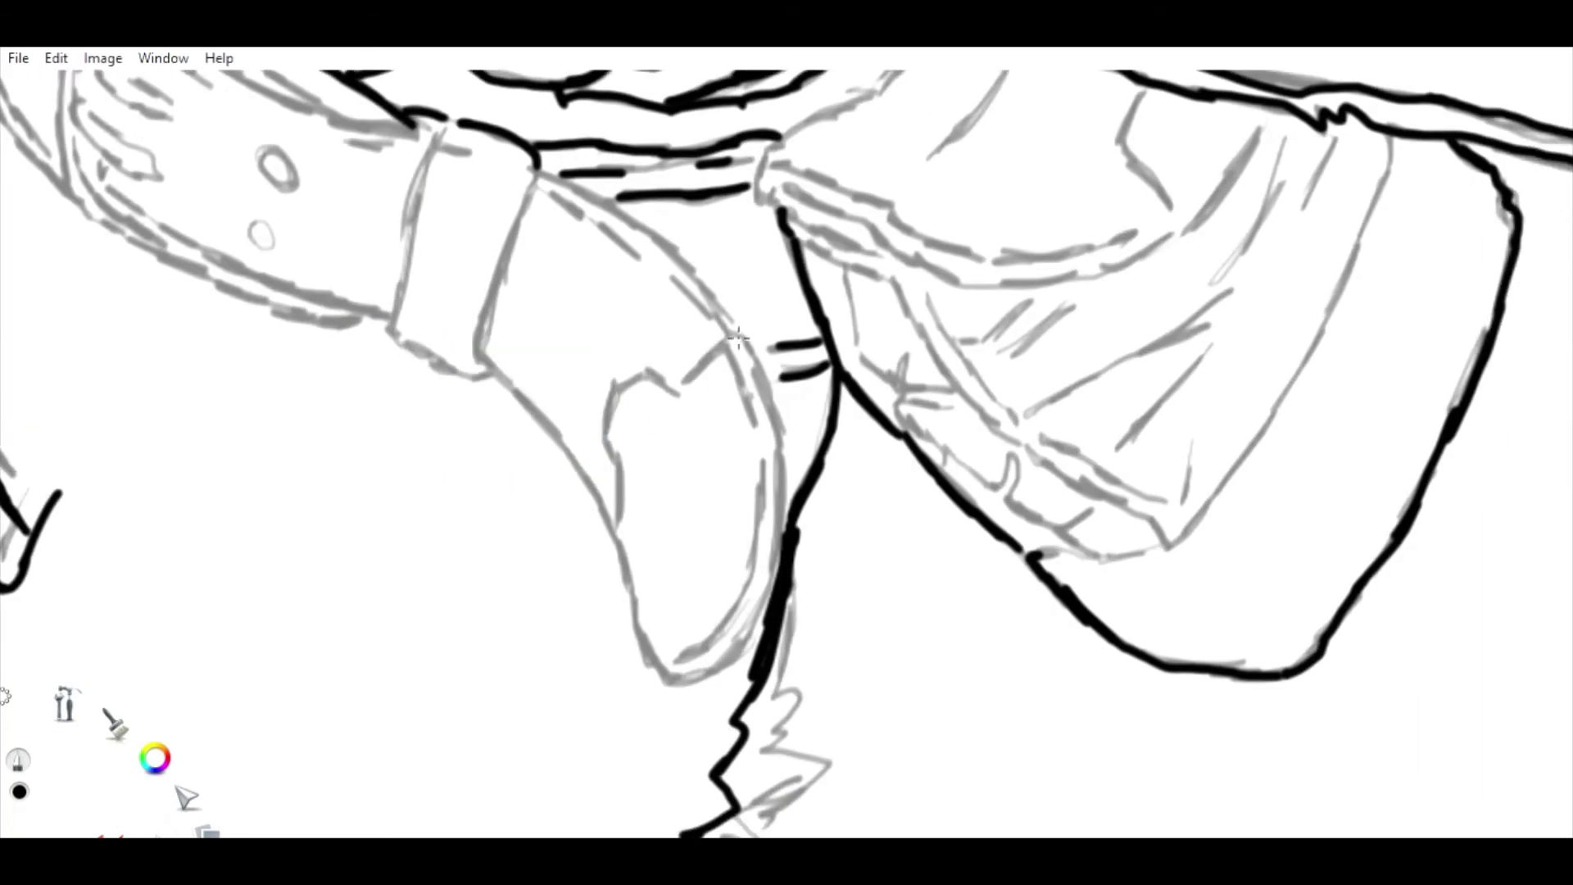
Ink the rounded tip of the hanging belt end, its lower edge and the notched line across it.
mouse_move(721, 343)
mouse_down()
mouse_move(778, 590)
mouse_move(672, 670)
mouse_up()
drag(613, 533, 662, 665)
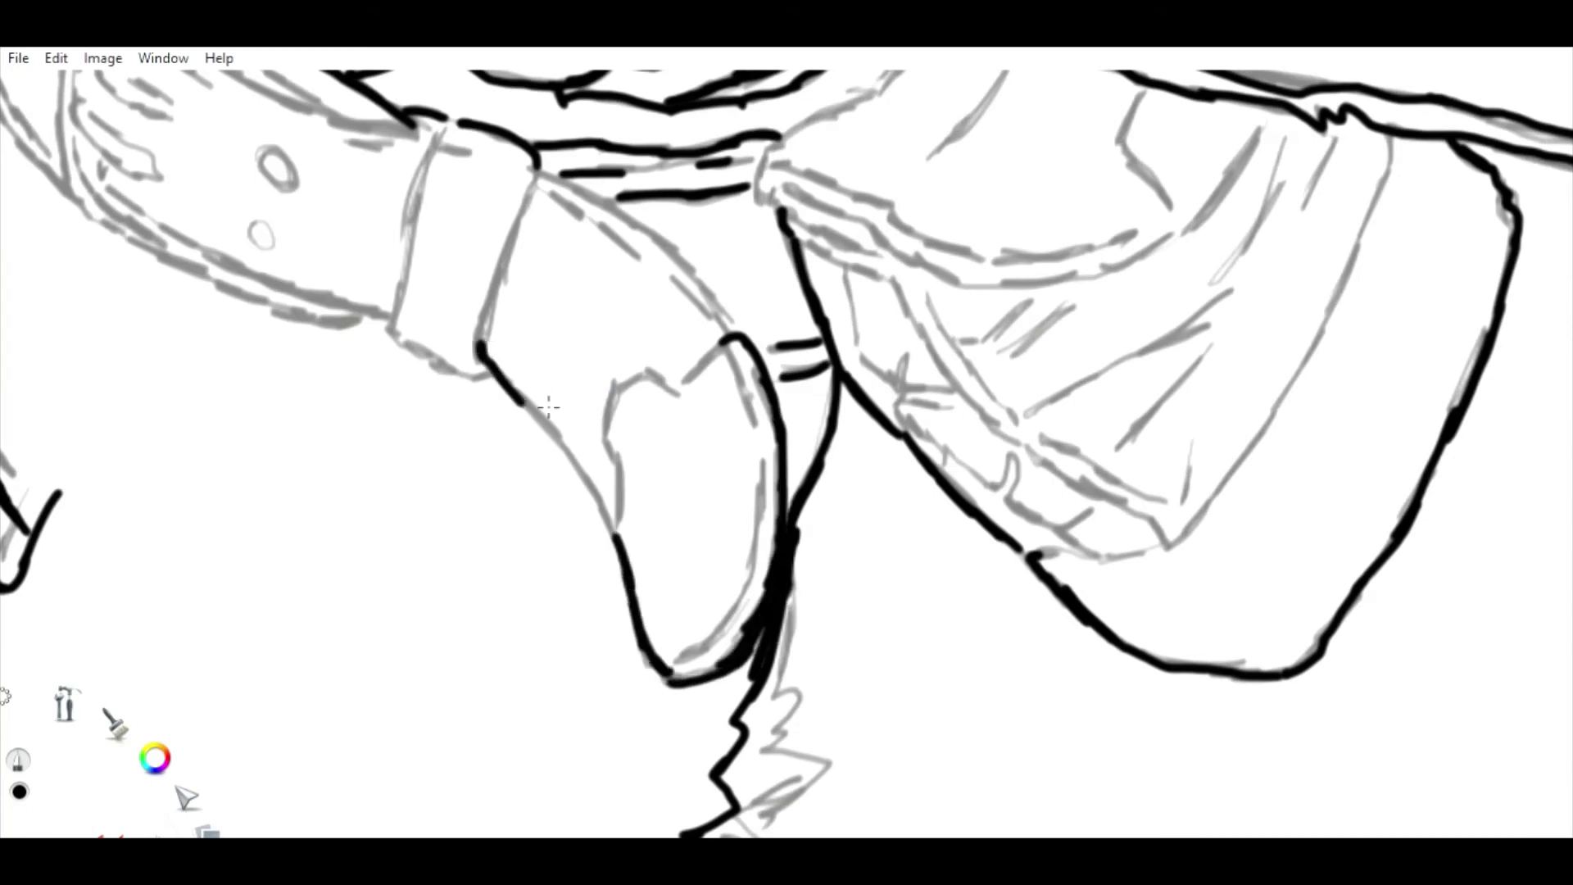
drag(548, 405, 630, 485)
drag(626, 392, 691, 379)
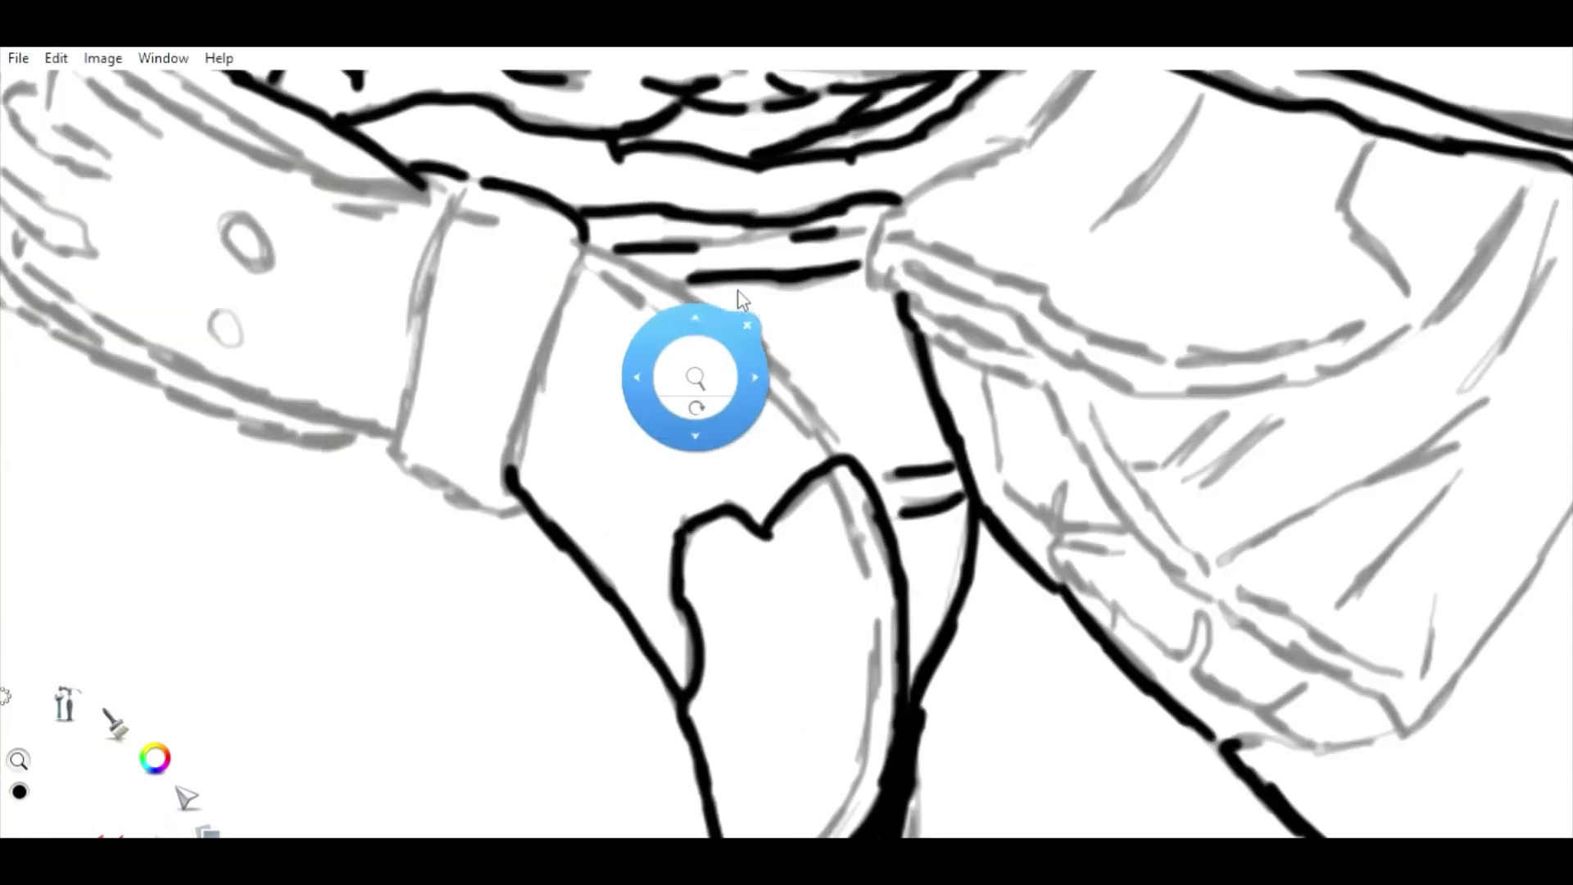
Ink the hanging belt end's upper edge and stitching, the belt loop and the upper edge of the wide belt section.
mouse_move(588, 269)
mouse_down()
mouse_move(799, 385)
mouse_move(844, 459)
mouse_move(880, 603)
mouse_move(852, 795)
mouse_up()
drag(798, 603, 798, 410)
drag(881, 567, 778, 665)
drag(531, 325, 621, 354)
mouse_move(660, 270)
mouse_down()
mouse_move(612, 328)
mouse_move(623, 573)
mouse_move(680, 531)
mouse_up()
drag(754, 344, 684, 553)
mouse_move(665, 308)
mouse_down()
mouse_move(642, 304)
mouse_move(805, 416)
mouse_up()
drag(639, 349, 655, 346)
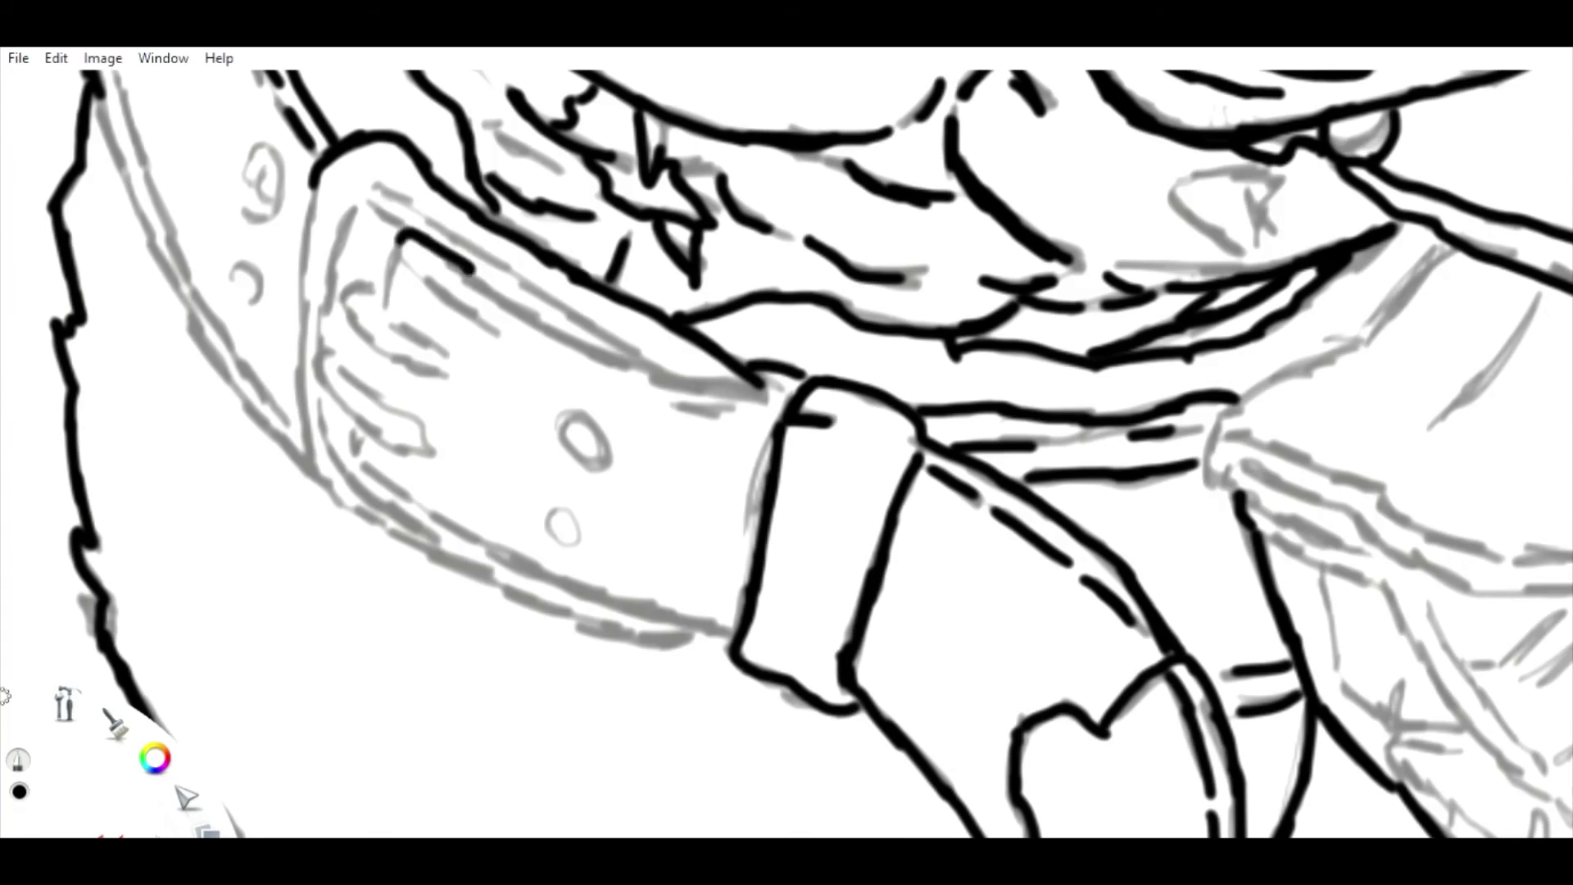
Ink the inner fold line, two curved finger shapes and two round holes on the wide belt section.
mouse_move(401, 235)
mouse_down()
mouse_move(588, 365)
mouse_move(758, 391)
mouse_up()
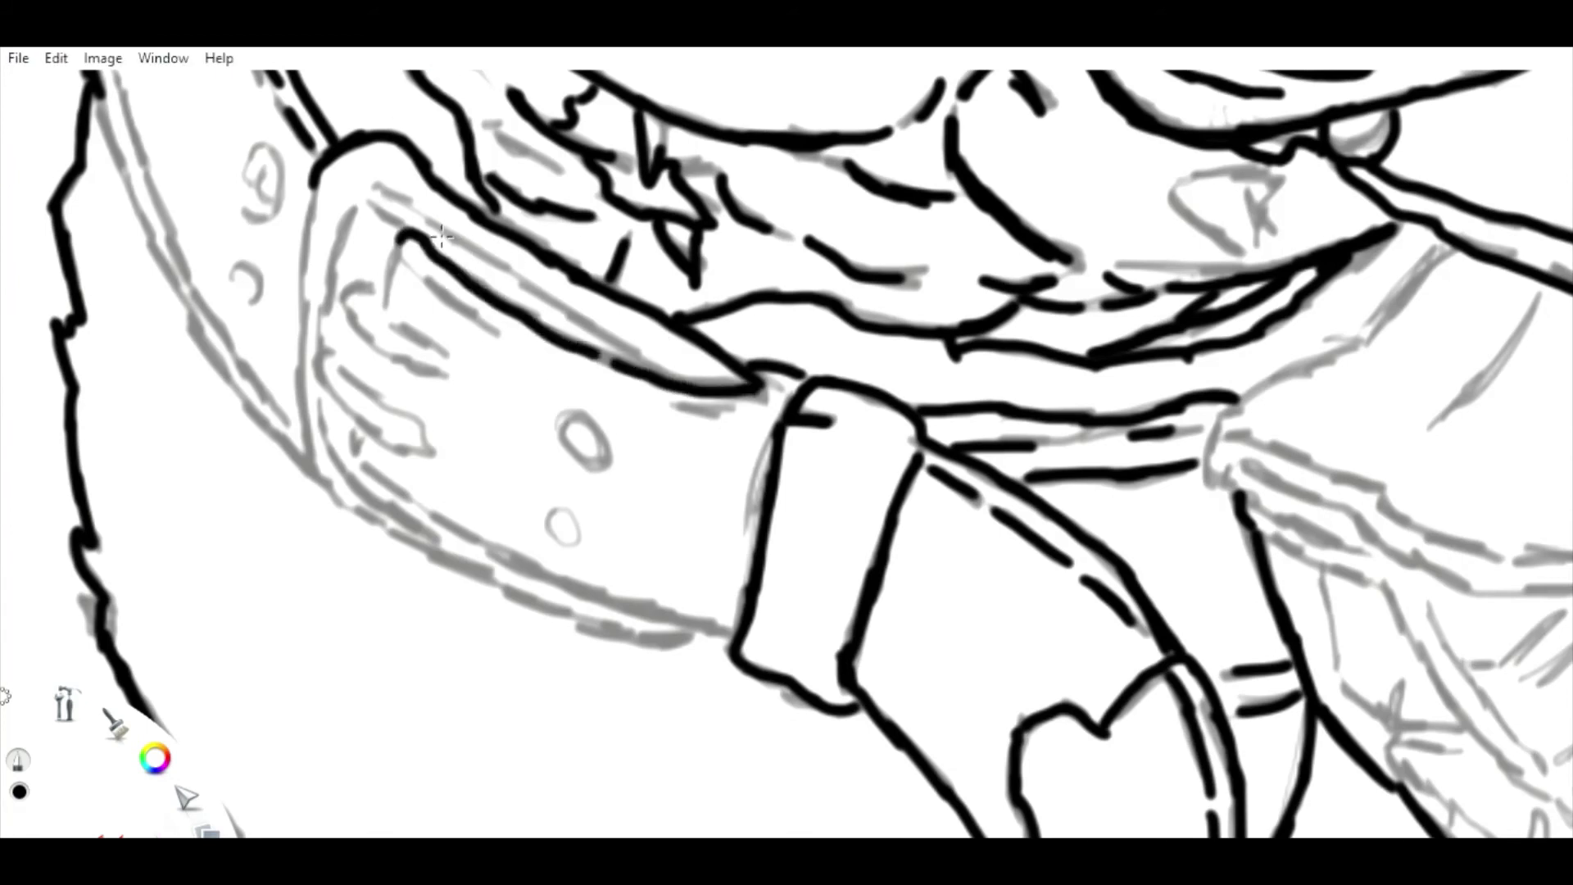
drag(416, 239, 443, 375)
mouse_move(379, 287)
mouse_down()
mouse_move(439, 377)
mouse_move(373, 422)
mouse_move(433, 453)
mouse_up()
mouse_move(345, 361)
mouse_down()
mouse_move(390, 389)
mouse_move(431, 452)
mouse_up()
mouse_move(598, 422)
mouse_down()
mouse_move(618, 429)
mouse_move(597, 419)
mouse_up()
drag(573, 512, 565, 514)
Ink the stitch marks, double lower edge and rounded end of the wide belt section.
click(711, 407)
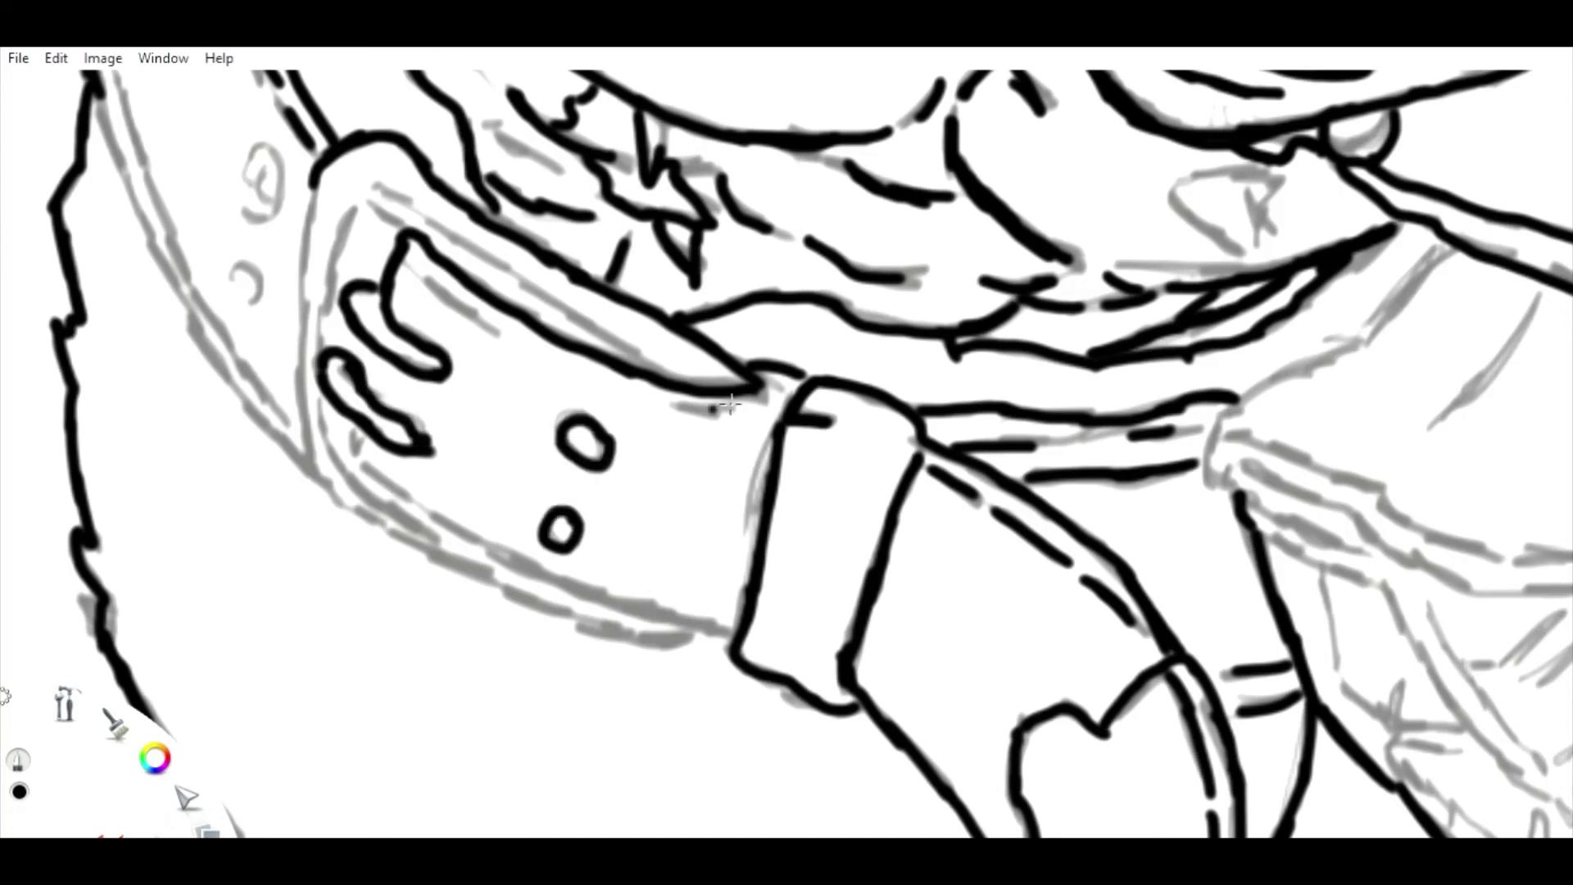
drag(496, 331, 422, 262)
mouse_move(360, 447)
mouse_down()
mouse_move(565, 578)
mouse_move(685, 622)
mouse_up()
mouse_move(310, 442)
mouse_down()
mouse_move(397, 528)
mouse_move(583, 629)
mouse_move(690, 651)
mouse_up()
mouse_move(301, 255)
mouse_down()
mouse_move(318, 176)
mouse_move(304, 469)
mouse_move(575, 688)
mouse_up()
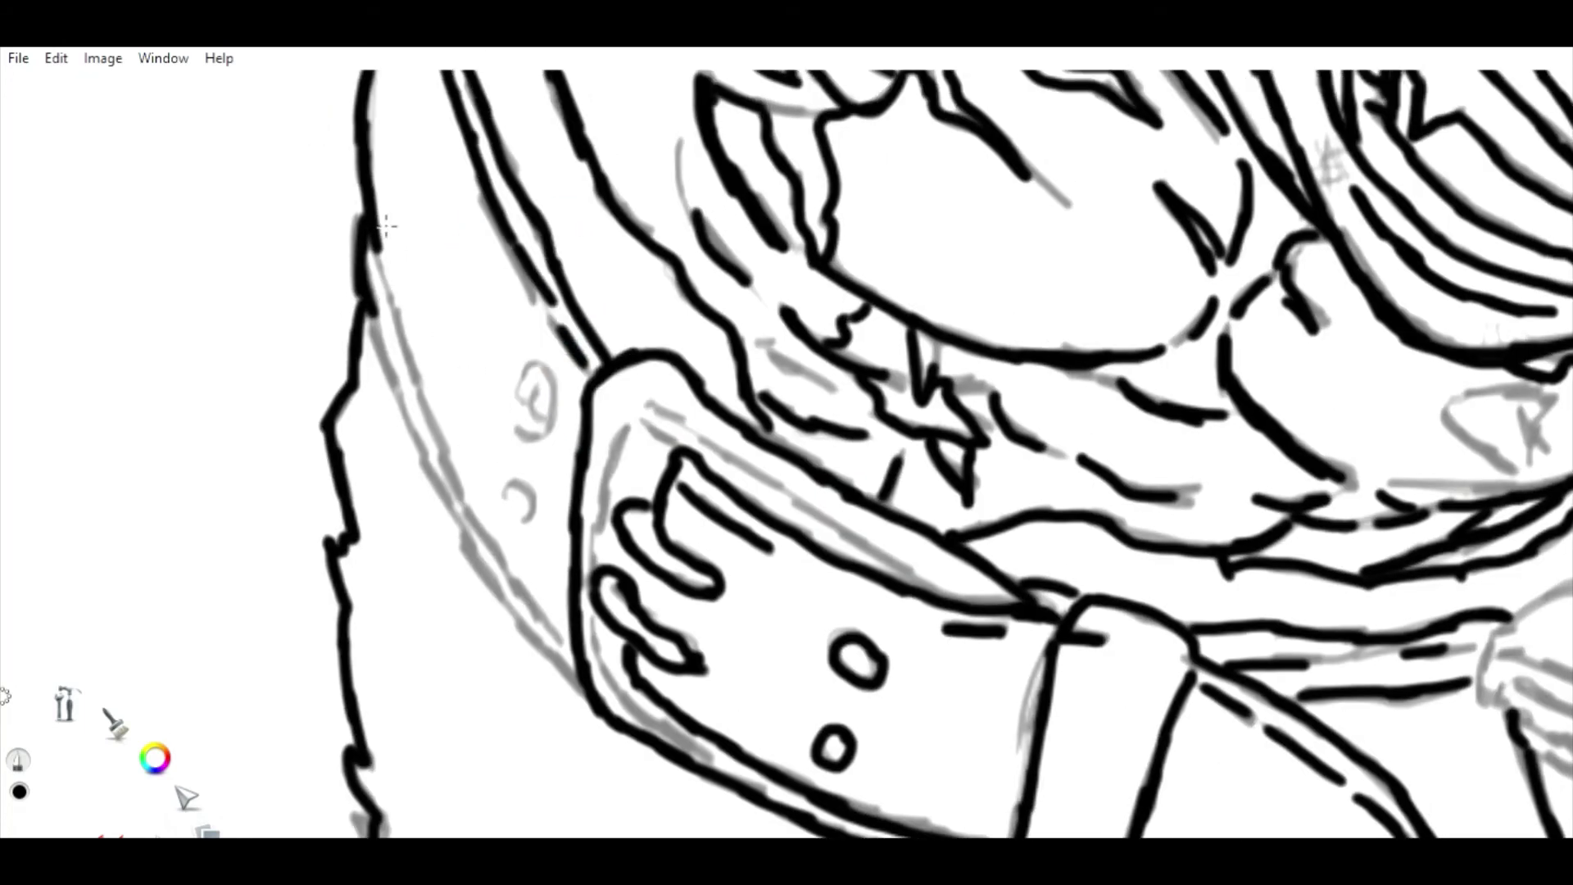
Ink the far belt strap's double outer edge and two holes, and the inner border of the wide belt section.
mouse_move(367, 236)
mouse_down()
mouse_move(491, 548)
mouse_move(577, 666)
mouse_up()
drag(385, 370, 593, 708)
mouse_move(574, 392)
mouse_down()
mouse_move(536, 430)
mouse_move(545, 393)
mouse_up()
drag(528, 475, 532, 481)
mouse_move(647, 421)
mouse_down()
mouse_move(593, 622)
mouse_move(684, 741)
mouse_up()
drag(641, 414, 914, 578)
Ink the upper side edge of the cloth under the cloak and its two crease lines.
drag(850, 381, 627, 451)
key(space)
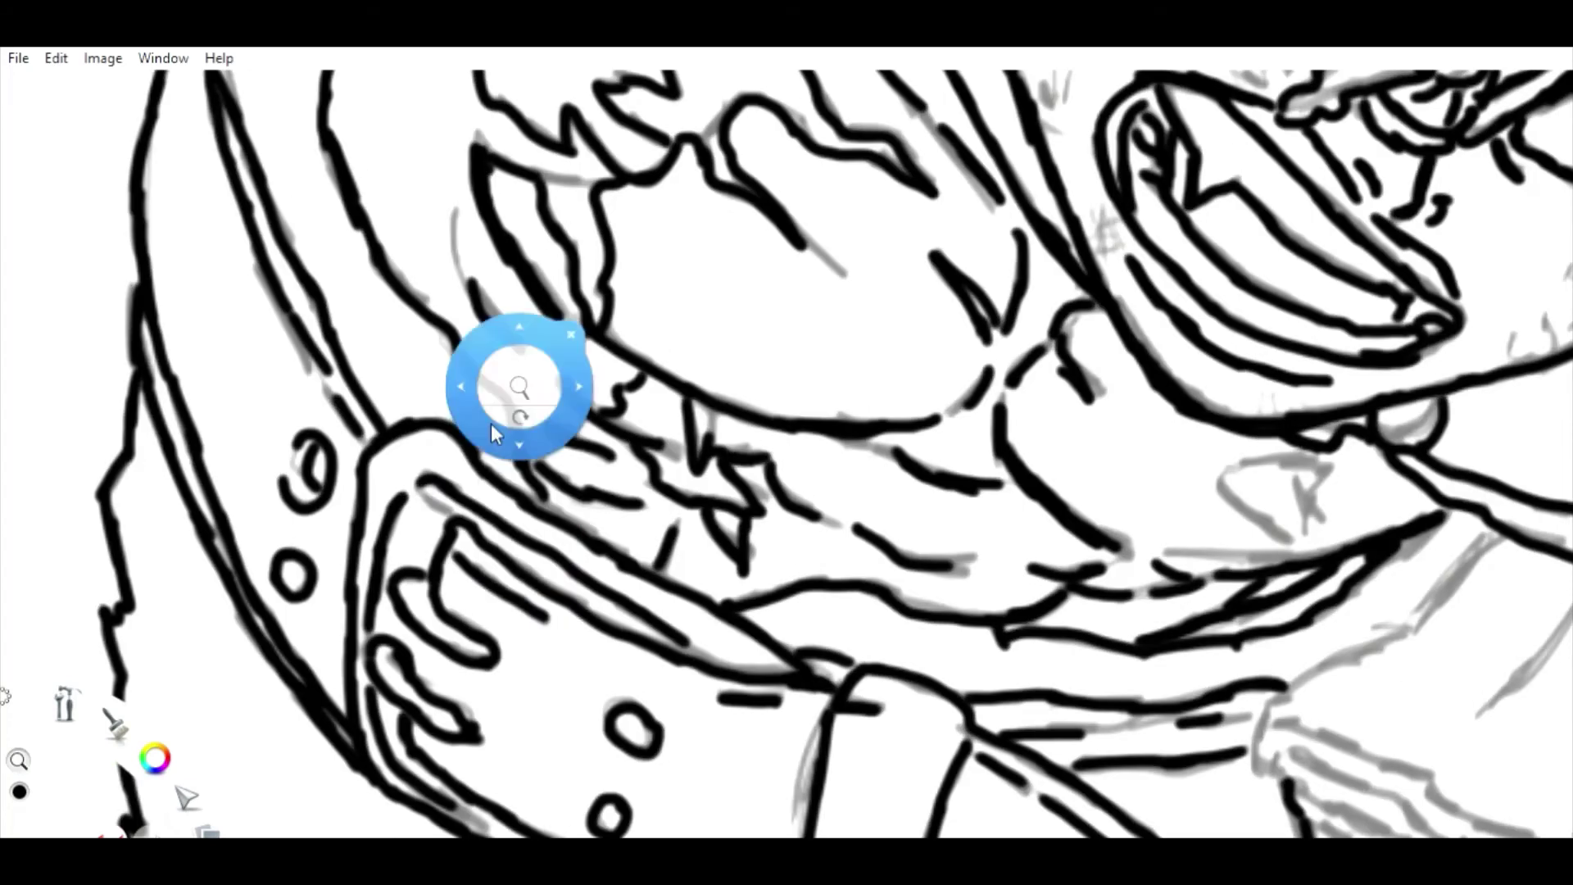
mouse_move(490, 424)
mouse_down()
mouse_move(398, 317)
mouse_move(672, 270)
mouse_move(541, 370)
mouse_up()
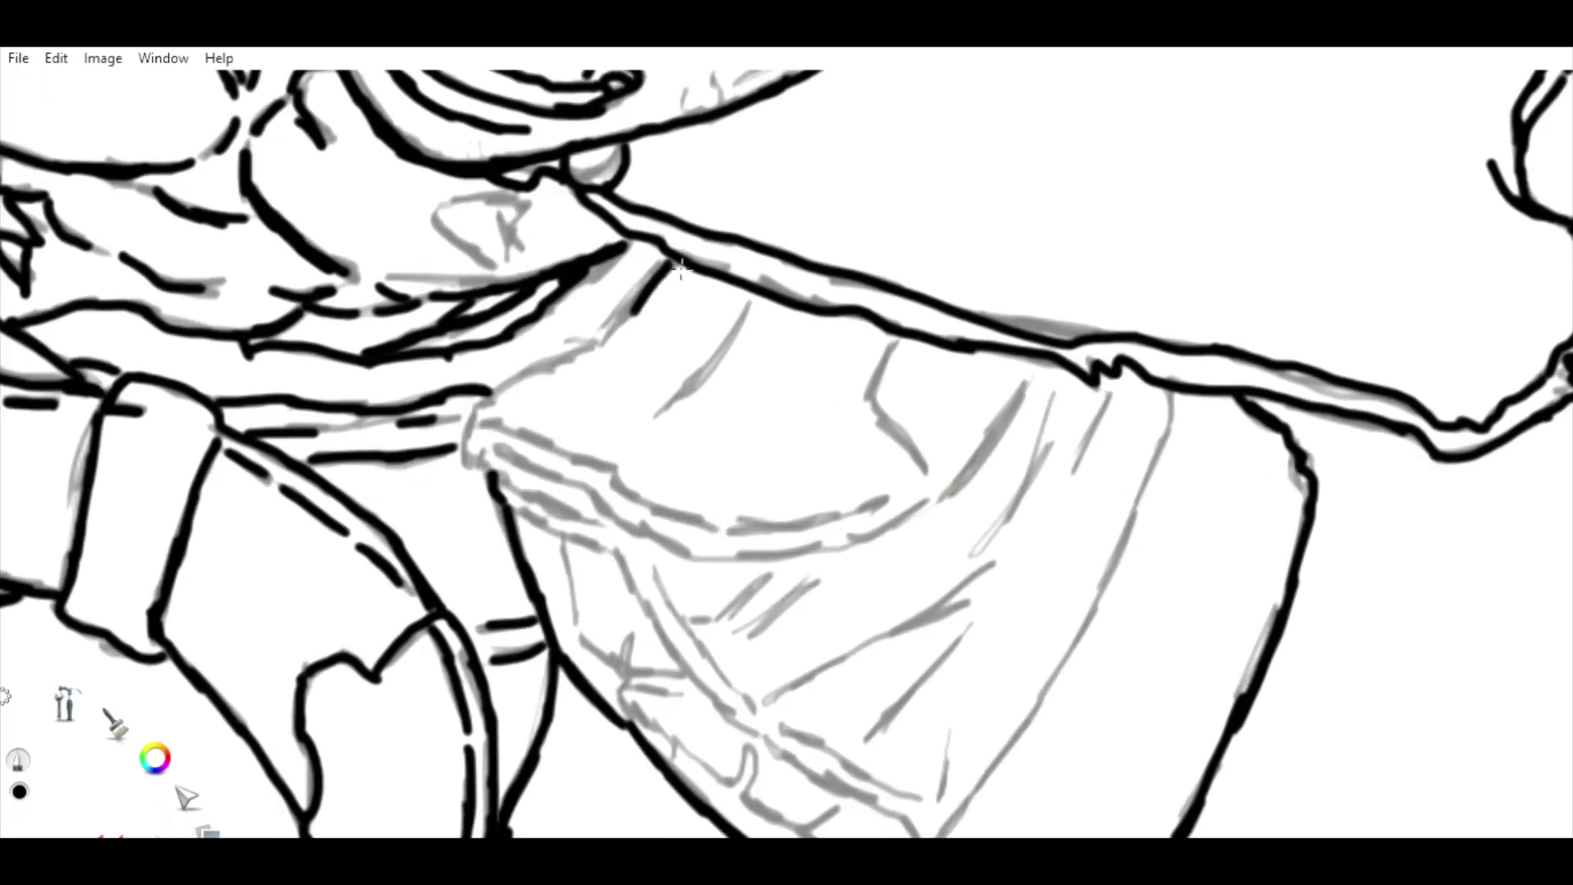
drag(565, 262, 484, 360)
drag(721, 297, 750, 435)
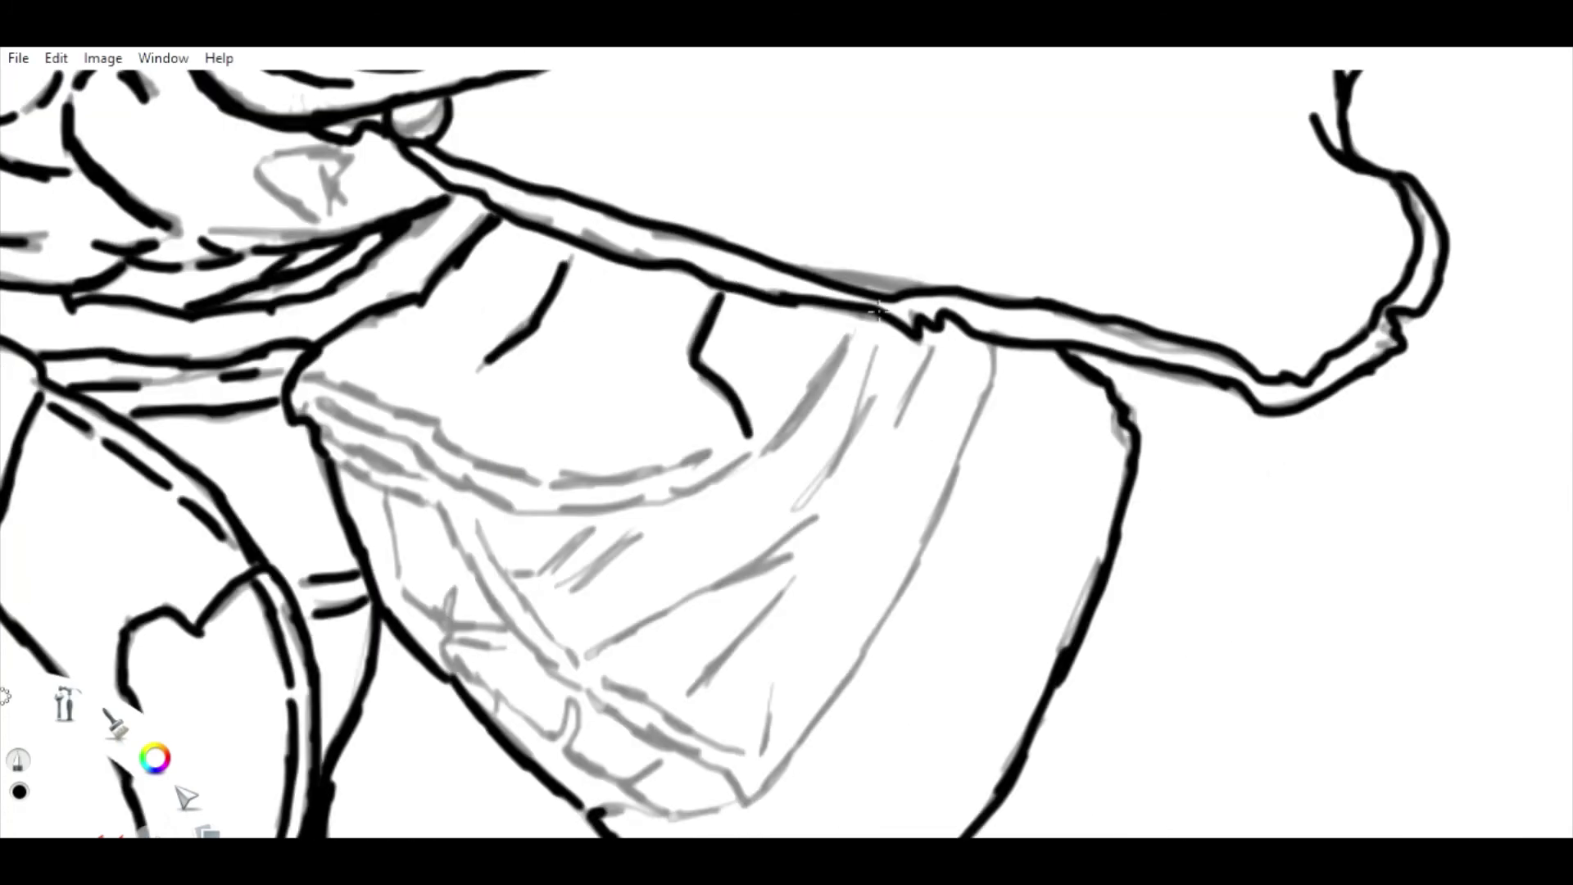
Ink the curved lower rim of the upper cloth flap with its parallel seam and layered edge lines.
drag(860, 320, 525, 508)
mouse_move(311, 410)
mouse_down()
mouse_move(418, 443)
mouse_move(529, 512)
mouse_up()
drag(299, 373, 473, 466)
mouse_move(463, 459)
mouse_down()
mouse_move(598, 492)
mouse_move(704, 460)
mouse_up()
drag(315, 422, 422, 483)
drag(336, 458, 446, 512)
Ink the lower cloth panel's diagonal hem, long outer edge and inner seam line.
mouse_move(439, 509)
mouse_down()
mouse_move(484, 577)
mouse_move(758, 796)
mouse_up()
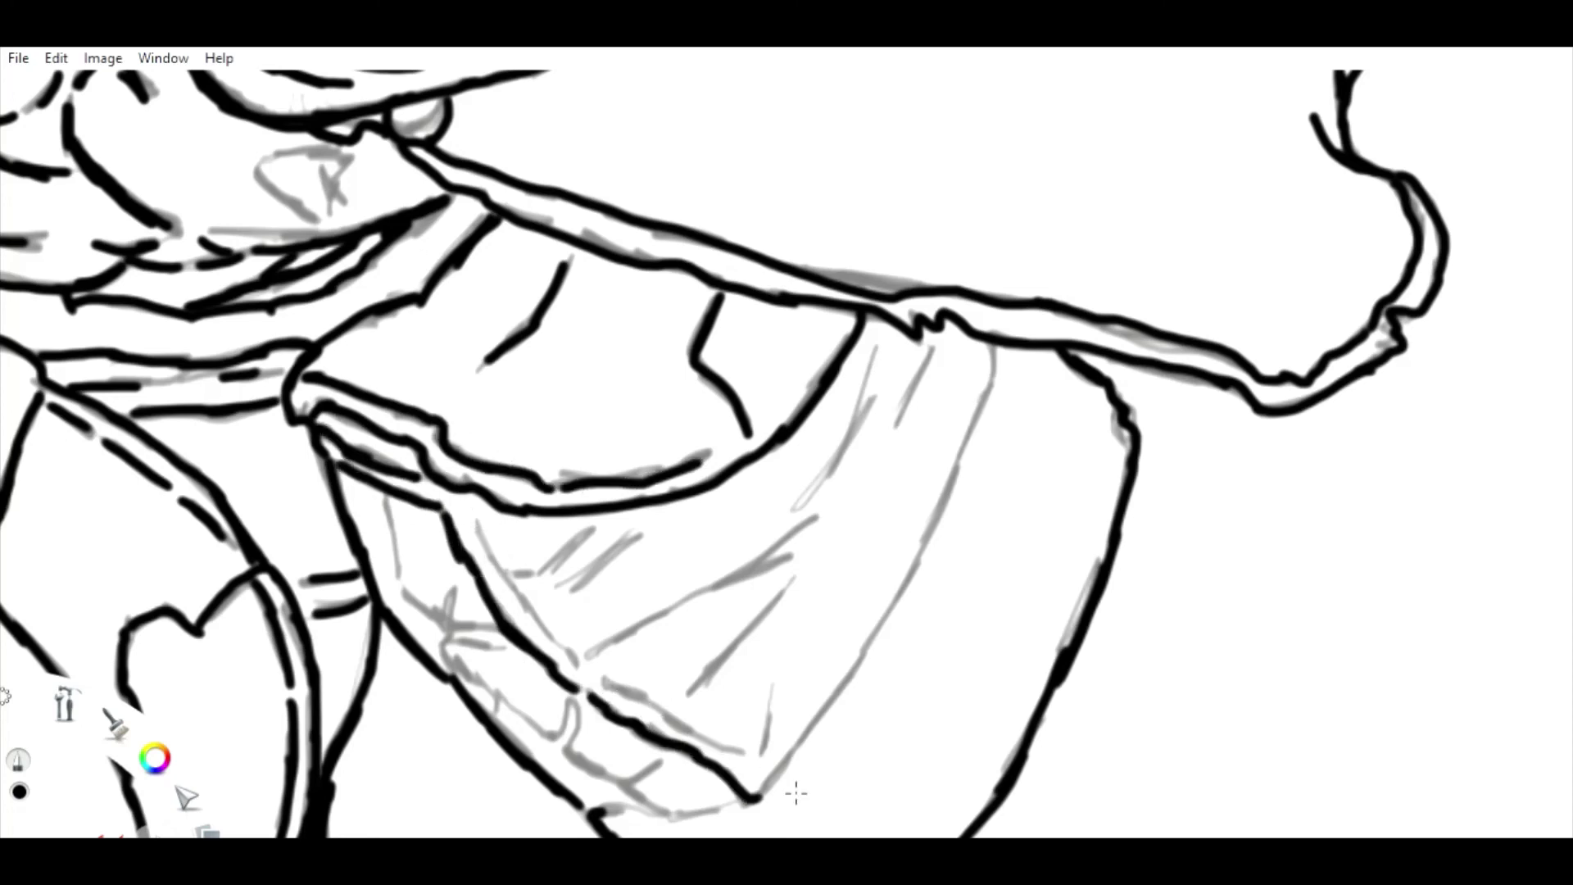
mouse_move(995, 344)
mouse_down()
mouse_move(934, 492)
mouse_move(755, 796)
mouse_up()
drag(479, 504, 586, 672)
drag(602, 680, 741, 750)
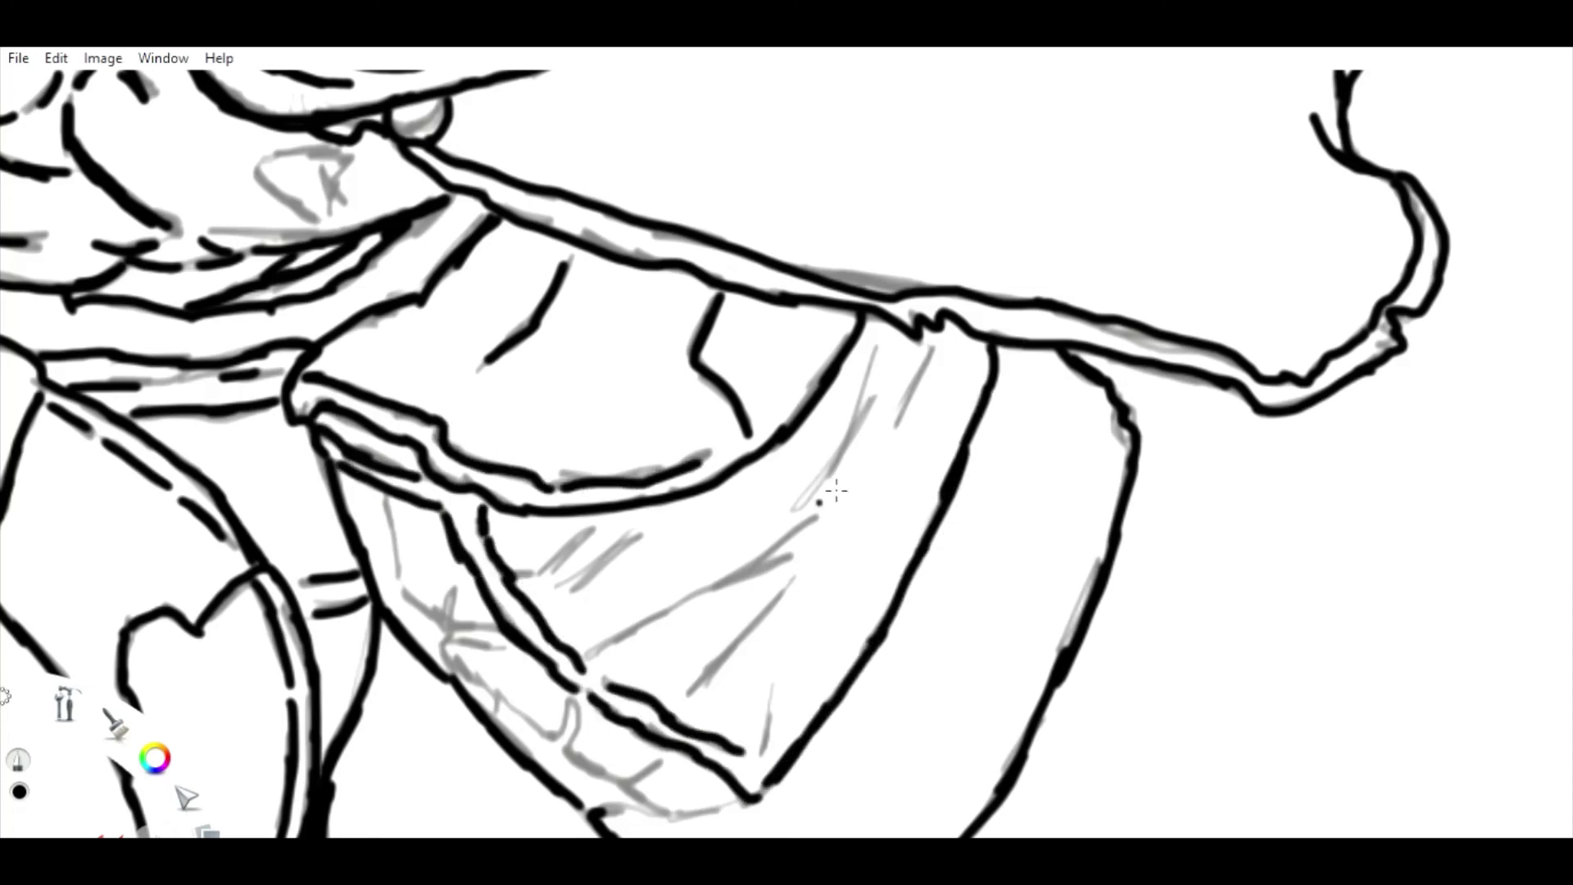
Ink the short and diagonal crease lines inside the lower cloth panel.
drag(512, 578, 538, 573)
mouse_move(553, 581)
mouse_down()
mouse_move(594, 533)
mouse_move(623, 537)
mouse_up()
drag(594, 651, 803, 561)
mouse_move(799, 531)
mouse_down()
mouse_move(755, 565)
mouse_move(701, 687)
mouse_up()
drag(934, 344, 885, 438)
drag(875, 348, 819, 496)
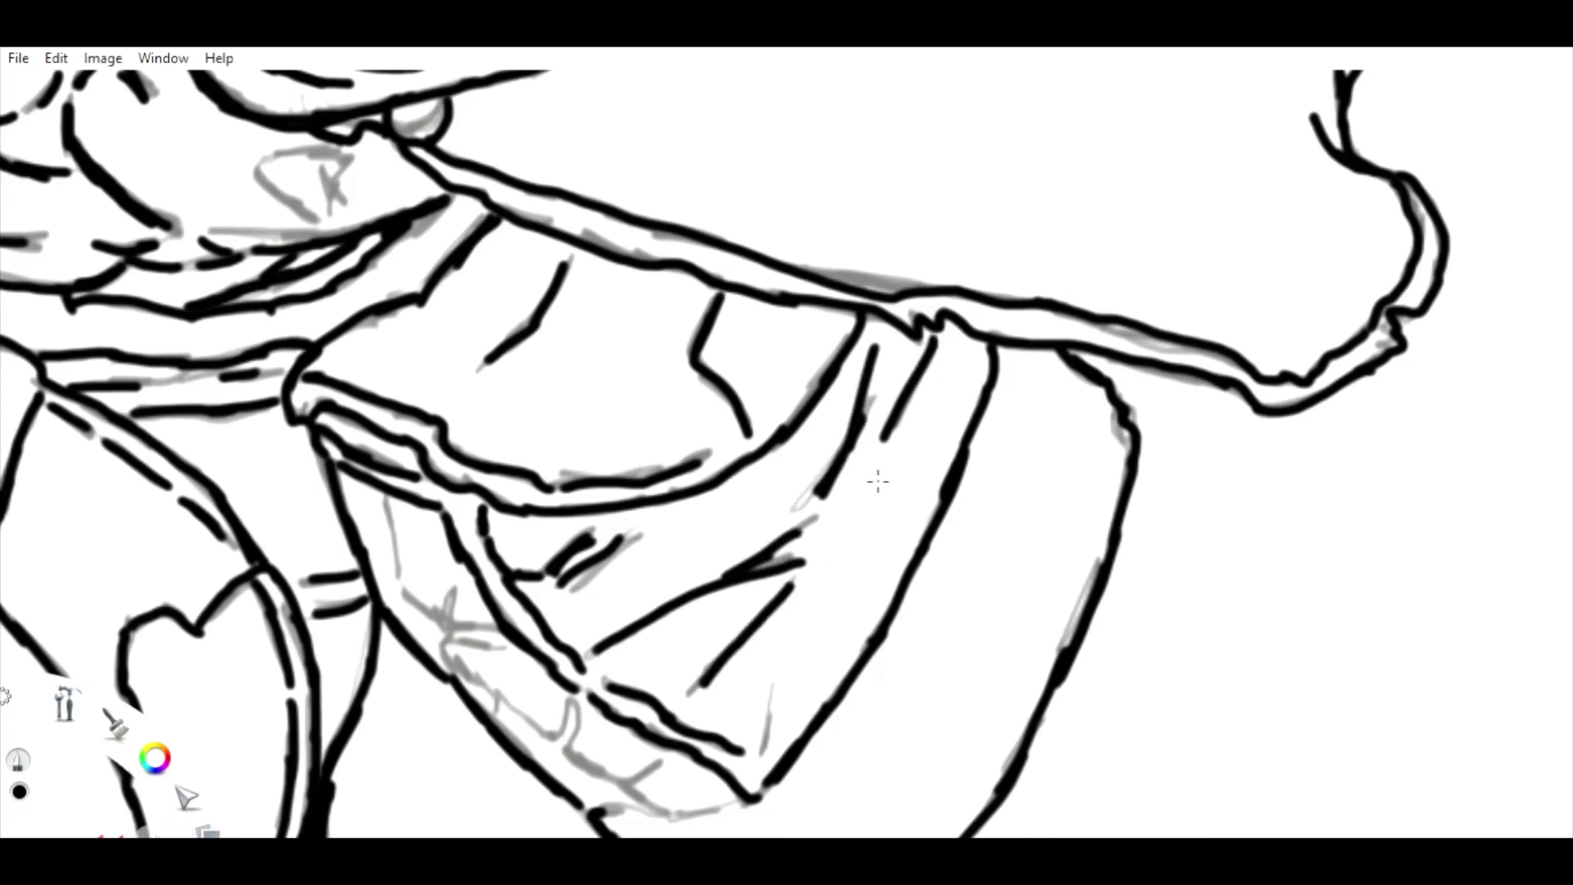
Ink the folded strip beneath the lower cloth panel, with its inner edge and short crumpled crease lines.
drag(385, 496, 451, 647)
drag(442, 635, 488, 630)
drag(446, 655, 536, 721)
mouse_move(566, 700)
mouse_down()
mouse_move(672, 811)
mouse_move(762, 819)
mouse_up()
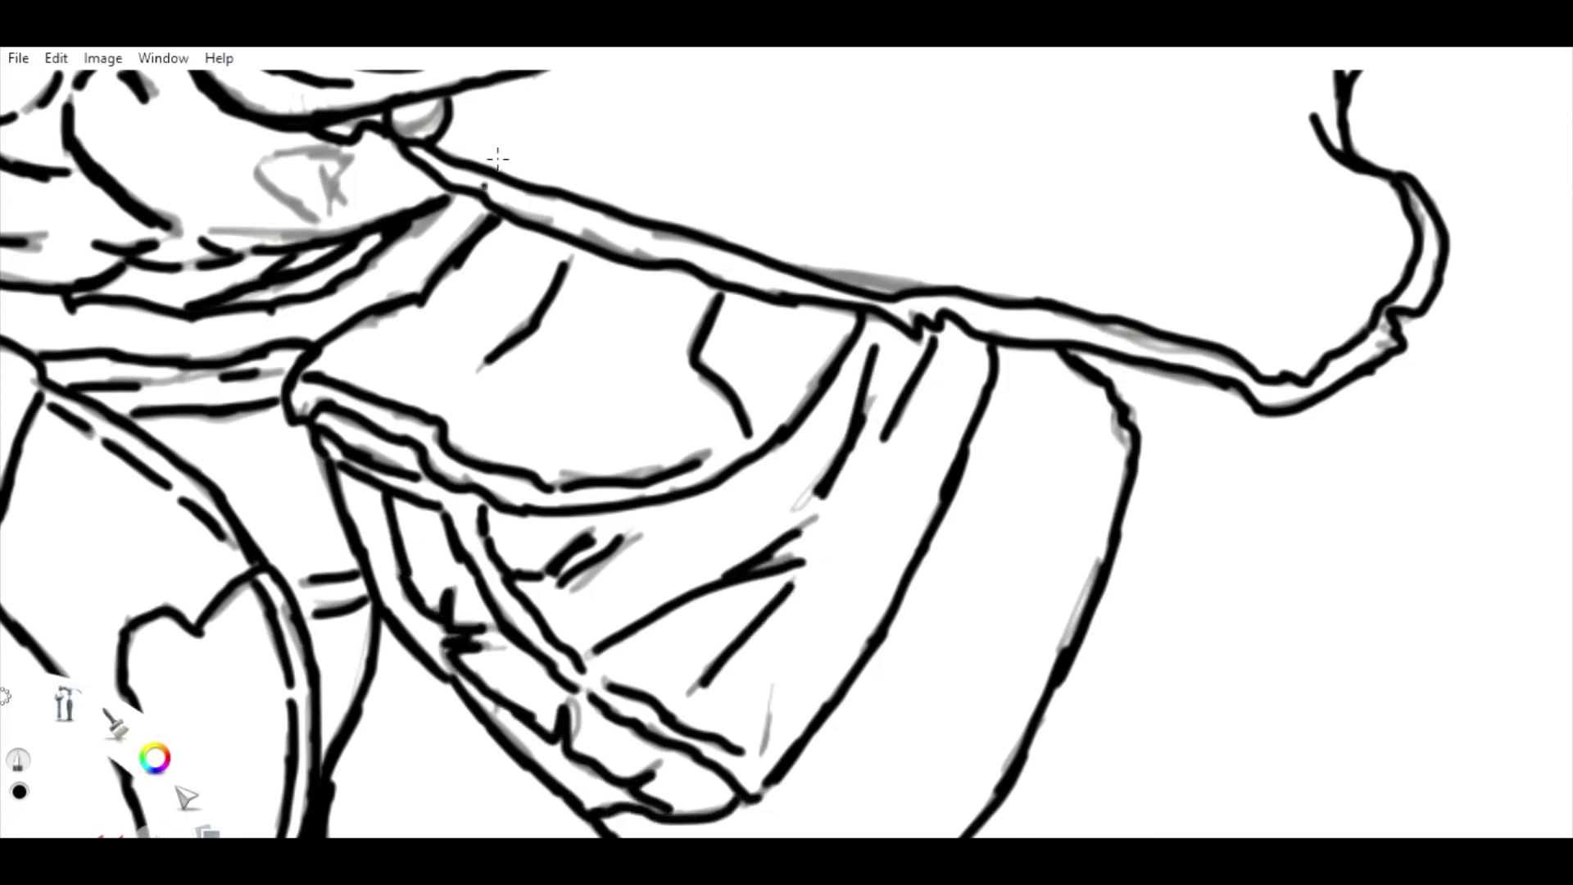
Ink the sword's handle on the outer side of the clenched fist, including its angular pommel.
scroll(737, 625, down, 3)
key(space)
drag(448, 334, 664, 518)
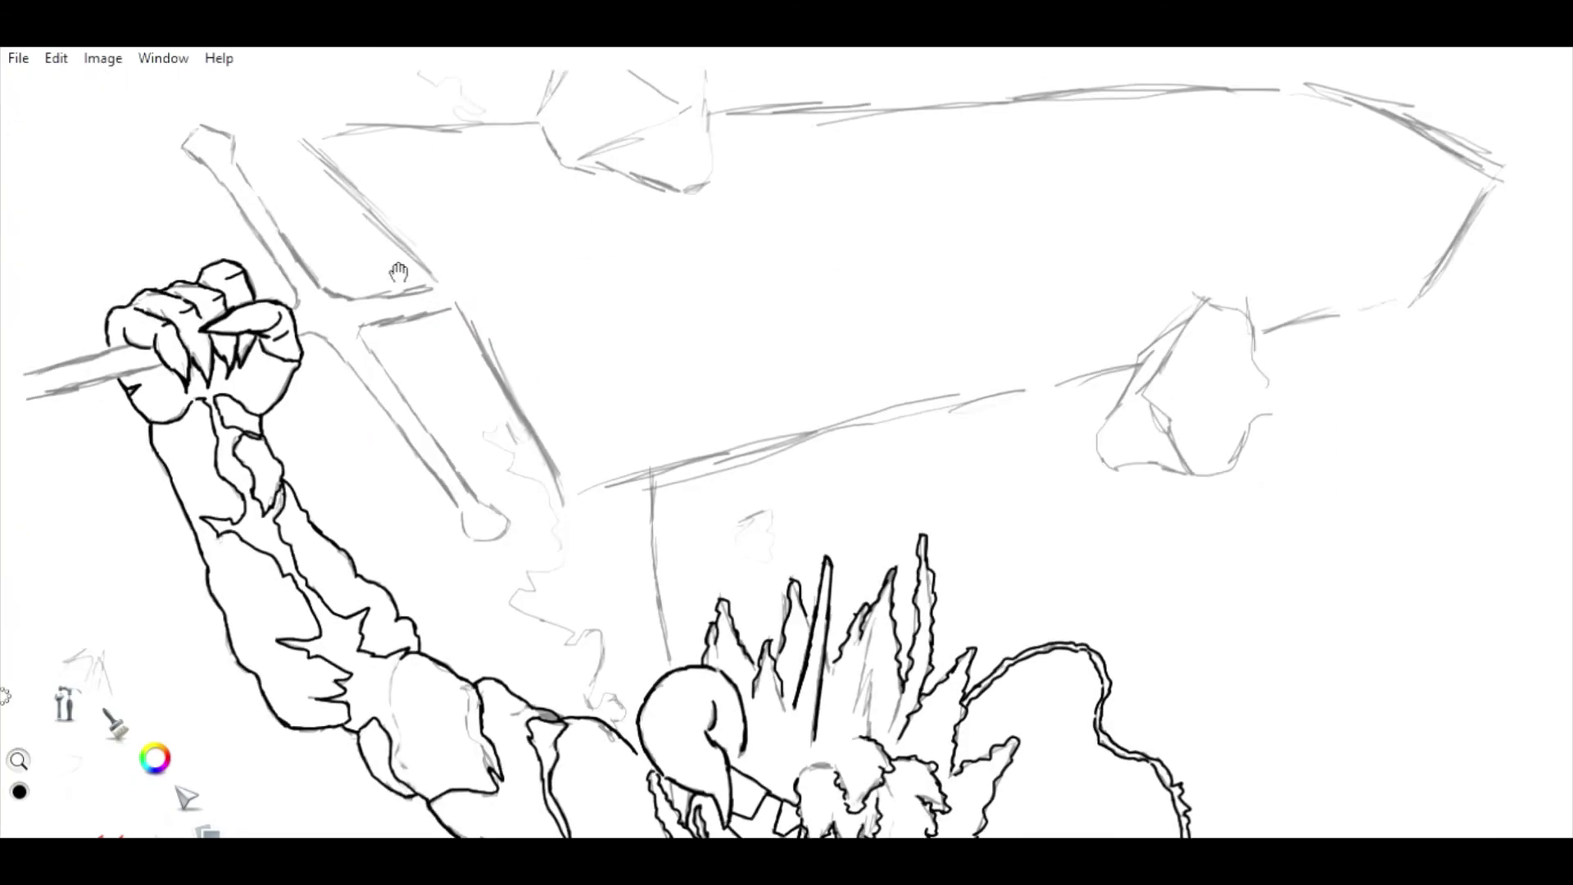
key(space)
drag(397, 254, 470, 288)
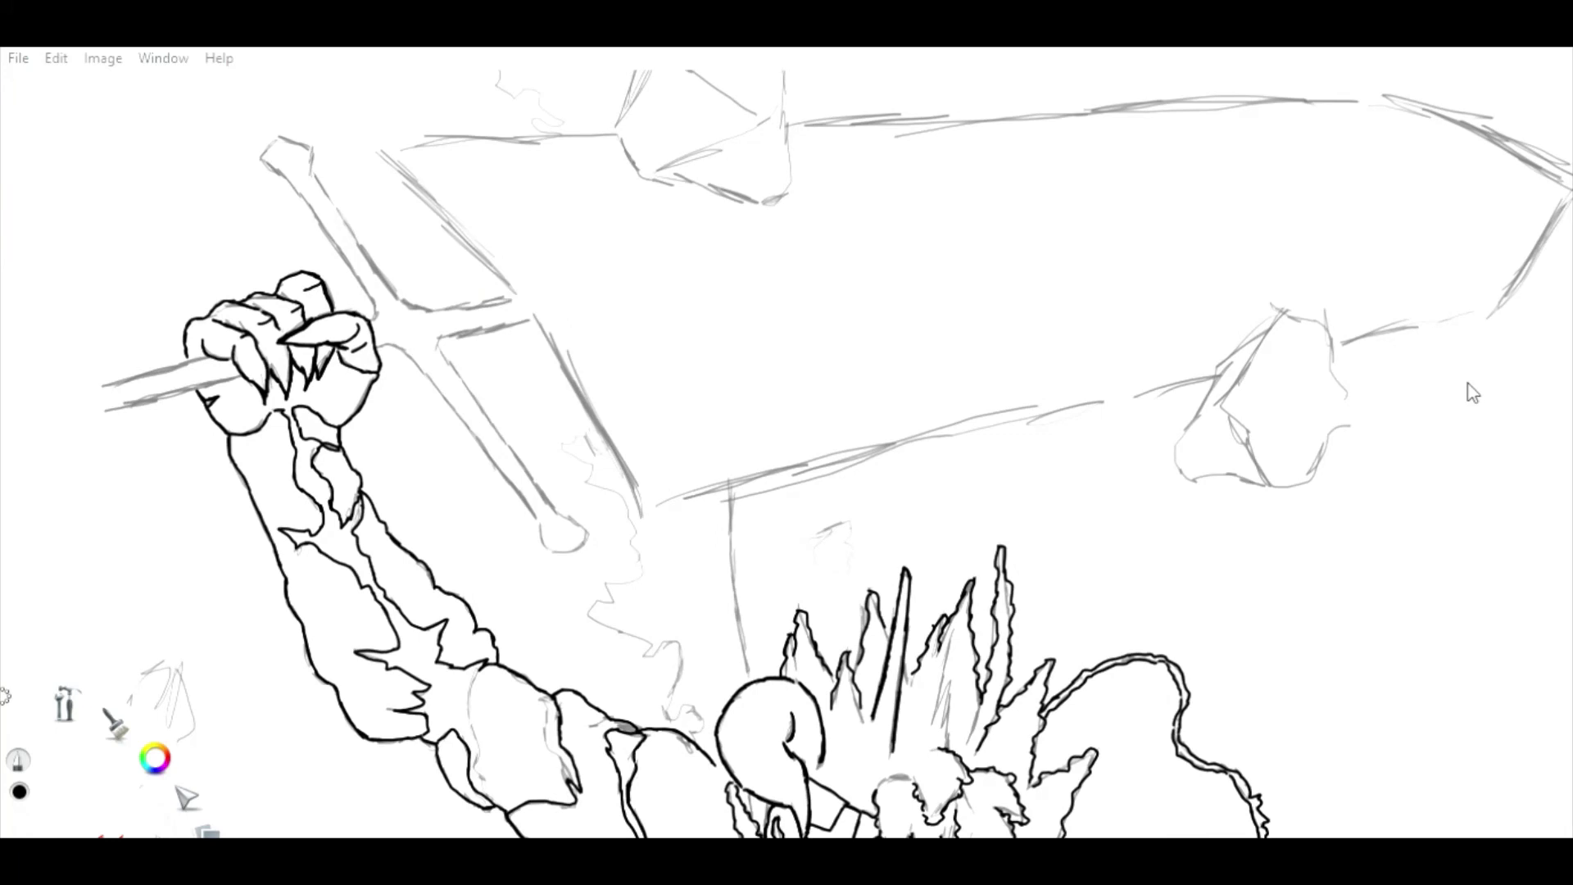
key(space)
mouse_move(607, 410)
mouse_down()
mouse_move(601, 366)
mouse_move(309, 437)
mouse_up()
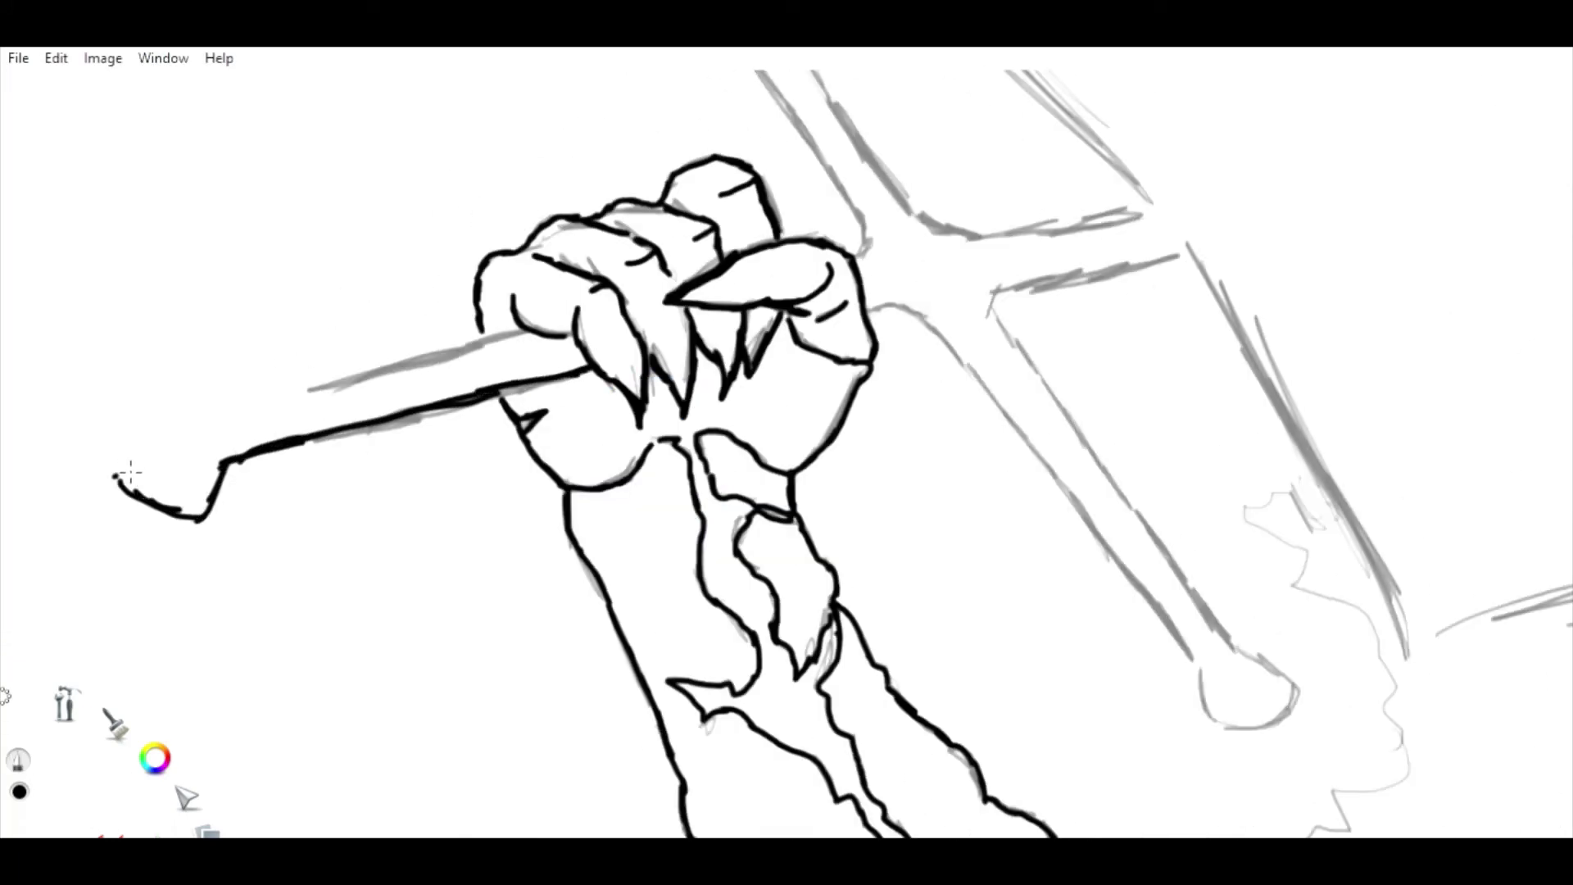
mouse_move(119, 473)
mouse_down()
mouse_move(245, 401)
mouse_move(531, 332)
mouse_up()
Ink the outer edges of both crossguard arms, plus the upper arm's angular end and inner edge.
key(space)
drag(883, 229, 650, 421)
drag(637, 501, 668, 489)
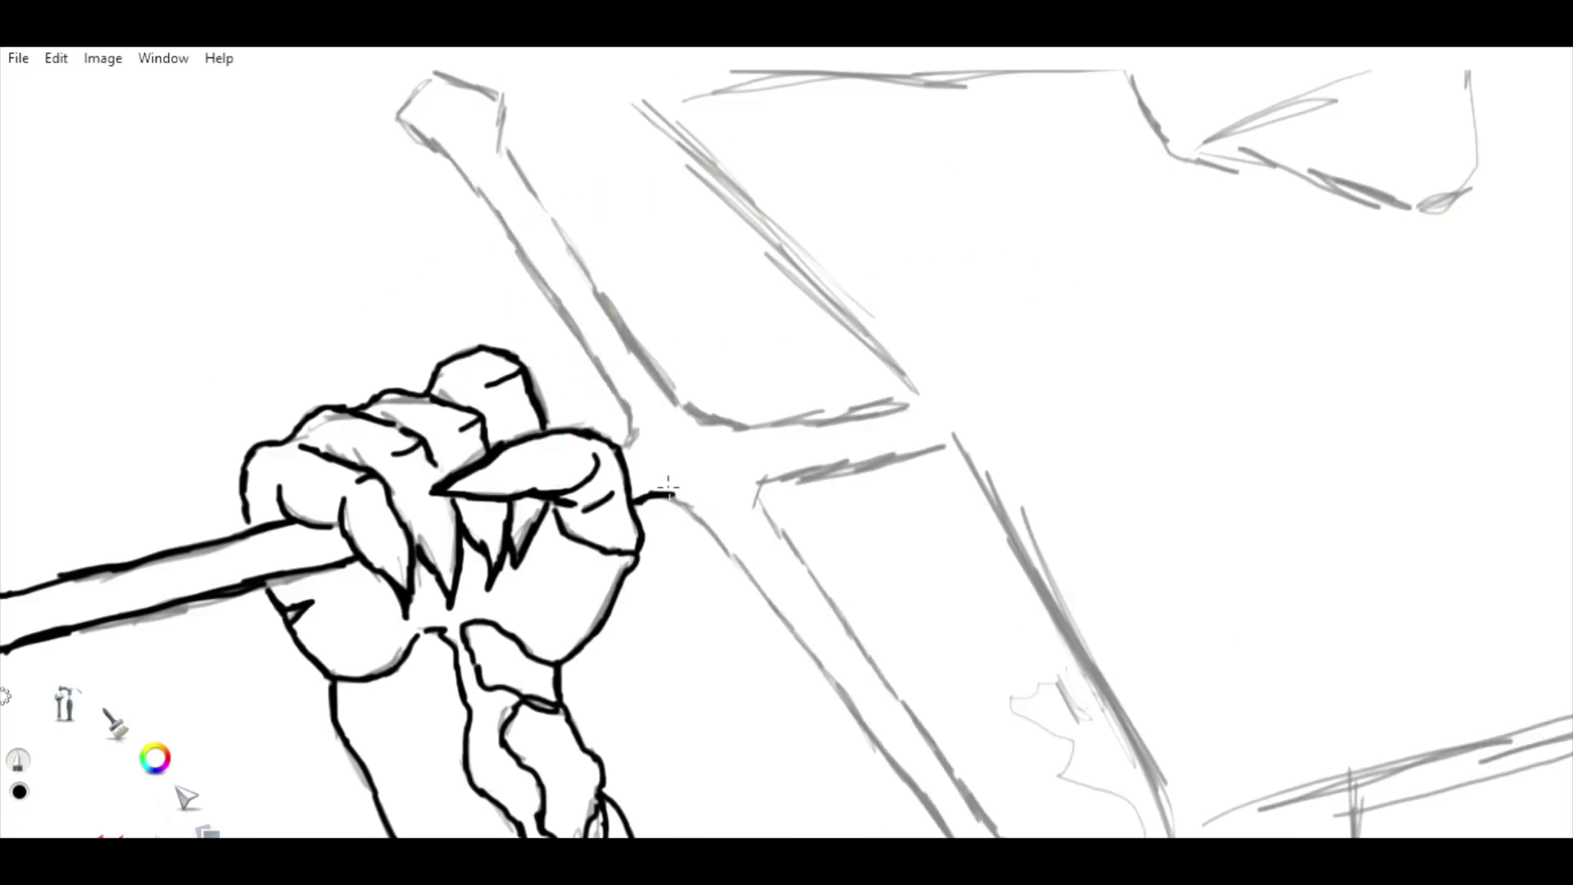
drag(721, 542, 880, 747)
drag(644, 400, 498, 218)
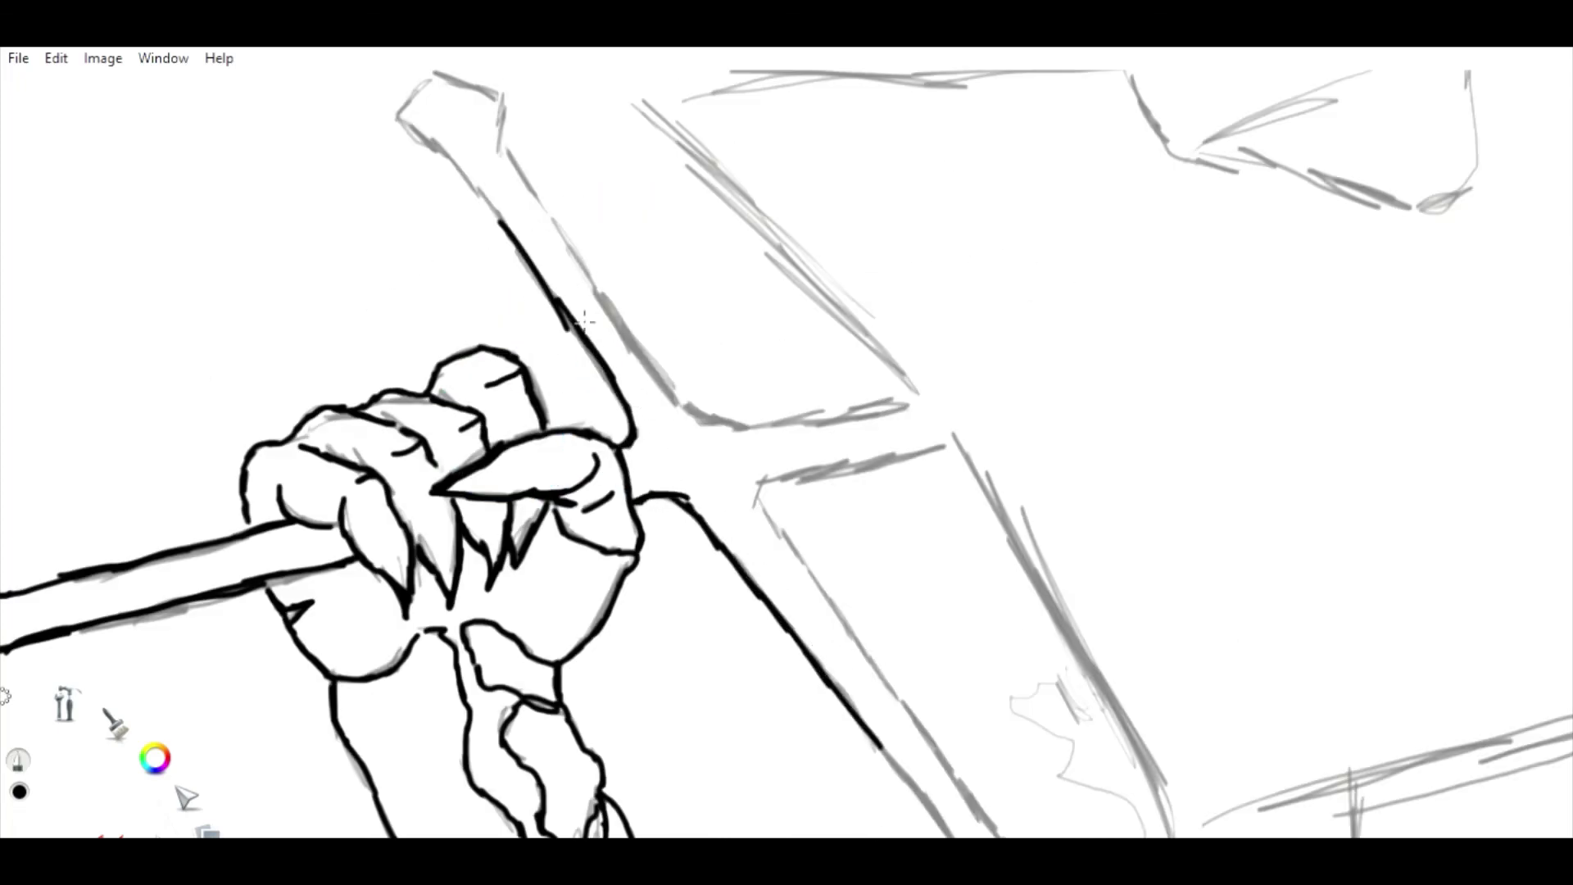
key(space)
drag(458, 71, 522, 193)
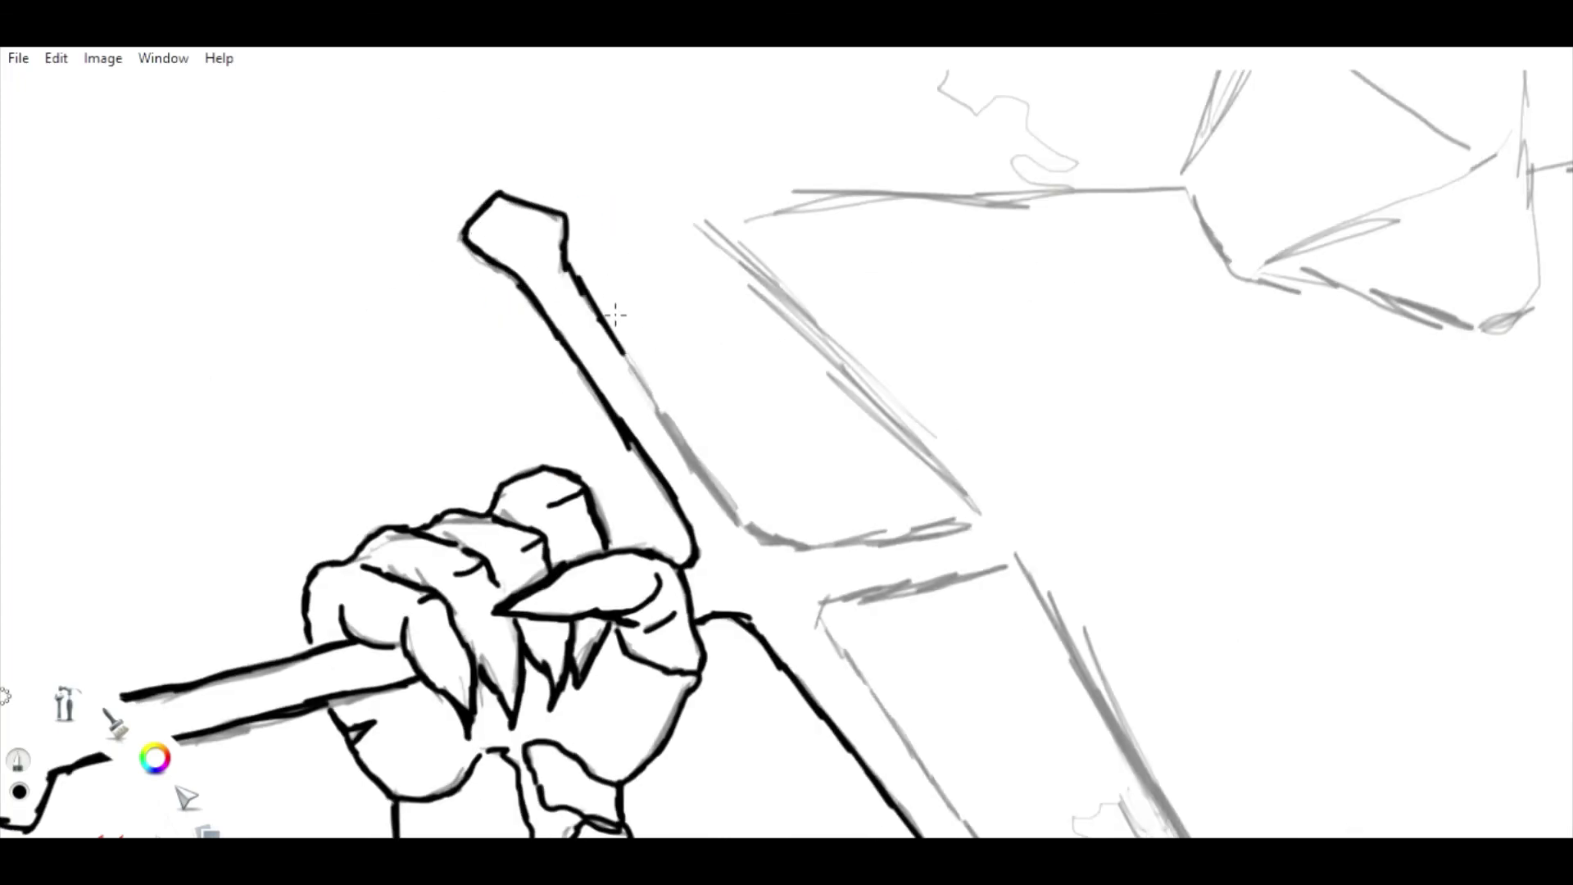
drag(615, 313, 731, 521)
Ink the rounded end and inner edge of the sword's lower crossguard arm.
key(space)
mouse_move(745, 439)
mouse_down()
mouse_move(598, 534)
mouse_move(720, 631)
mouse_up()
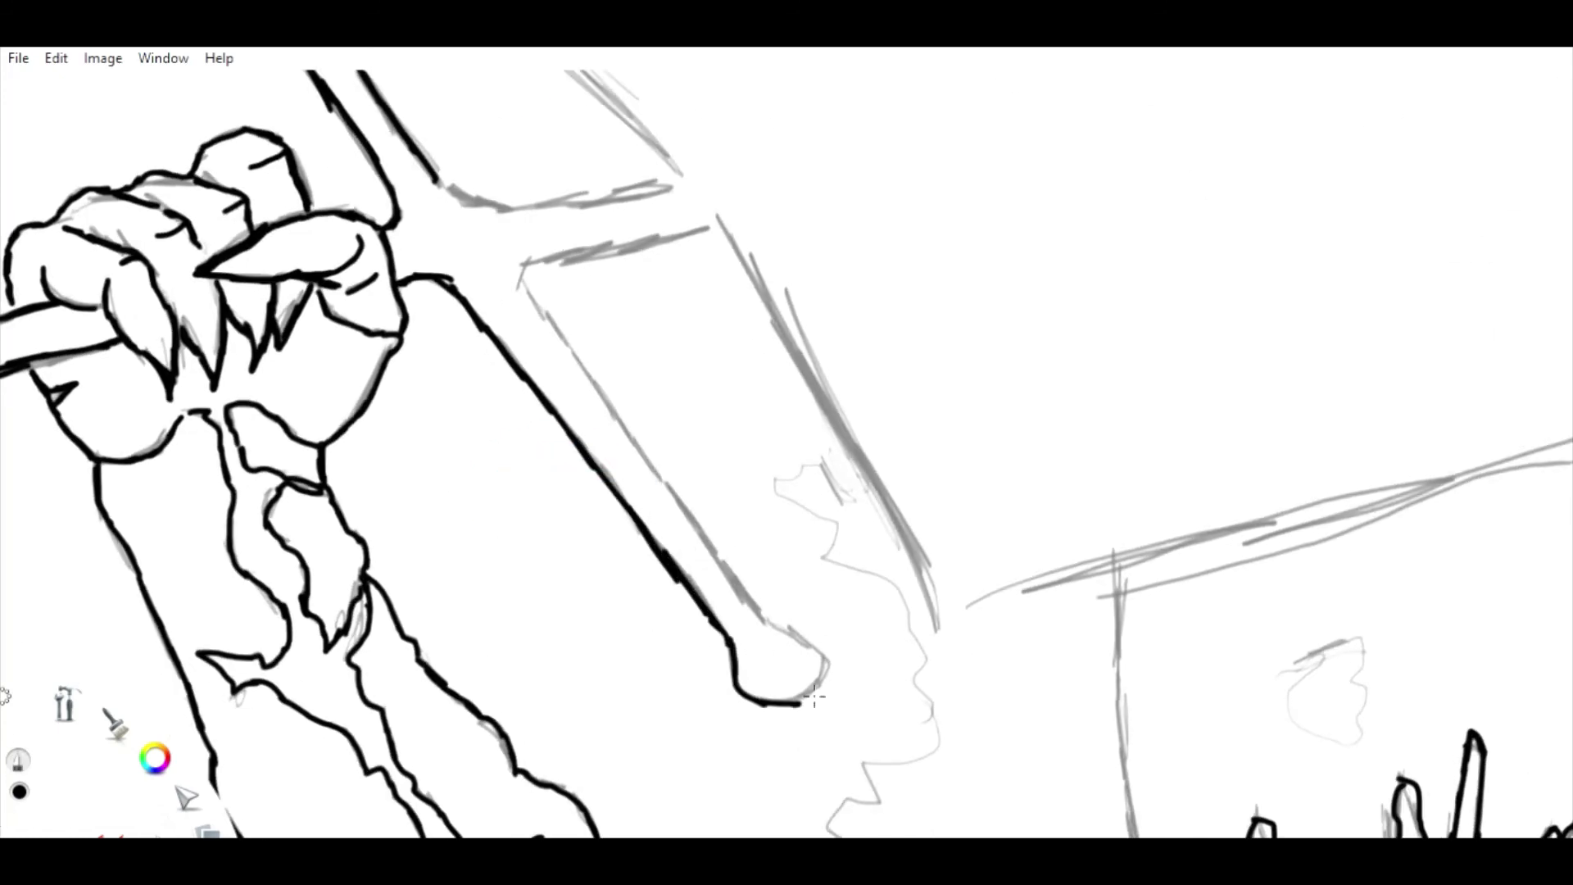
drag(524, 262, 626, 433)
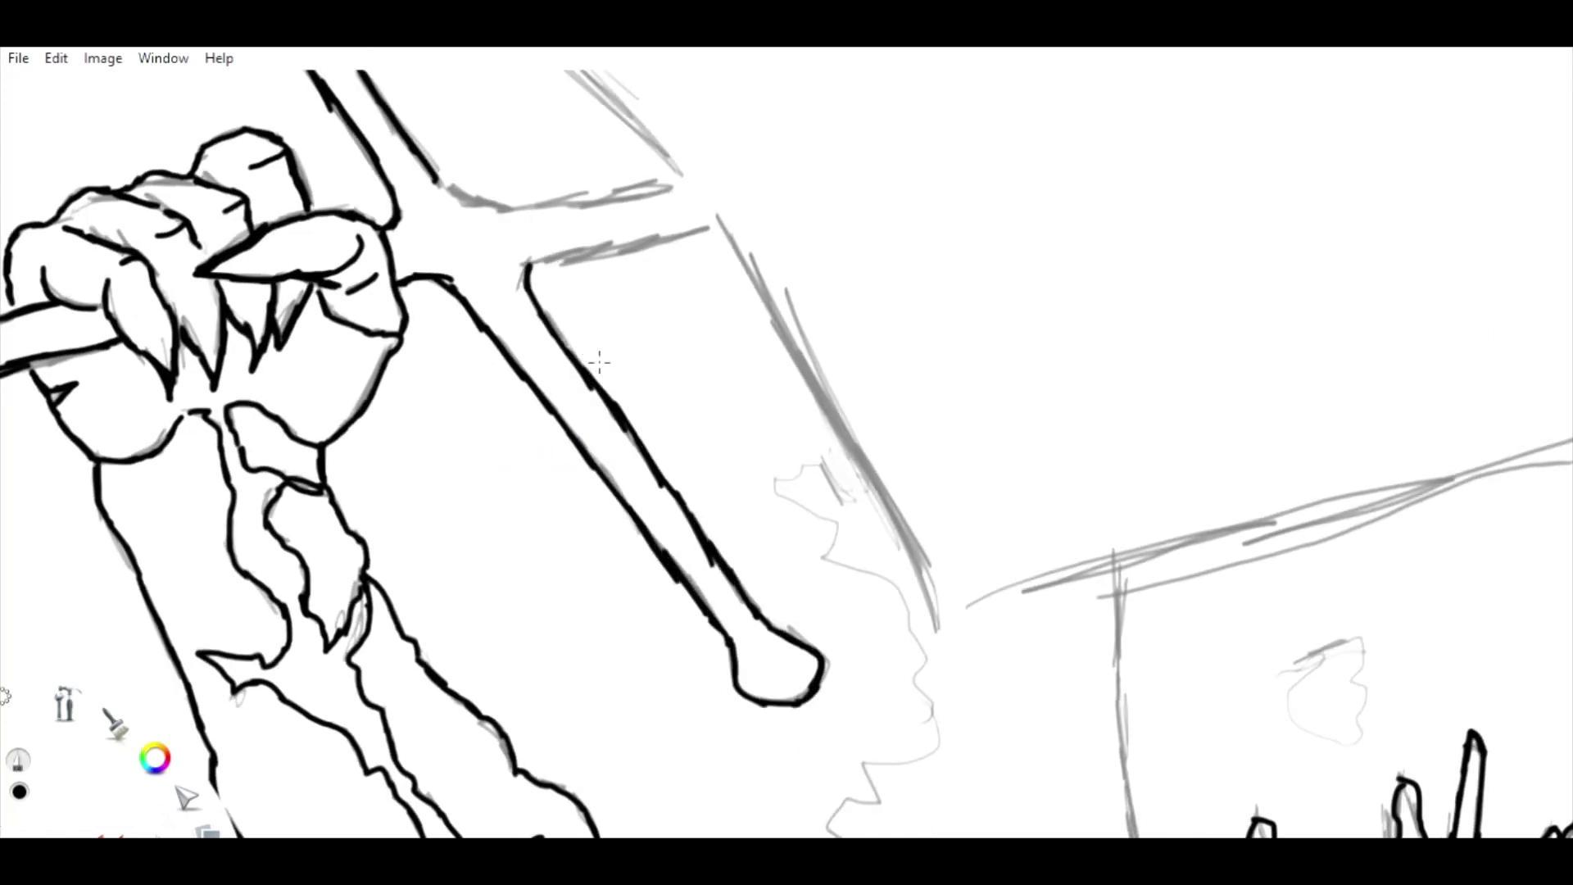
Ink the two short lines joining the crossguard to the blade and both slanted edges of the blade's base.
key(space)
drag(535, 93, 490, 339)
drag(385, 410, 463, 457)
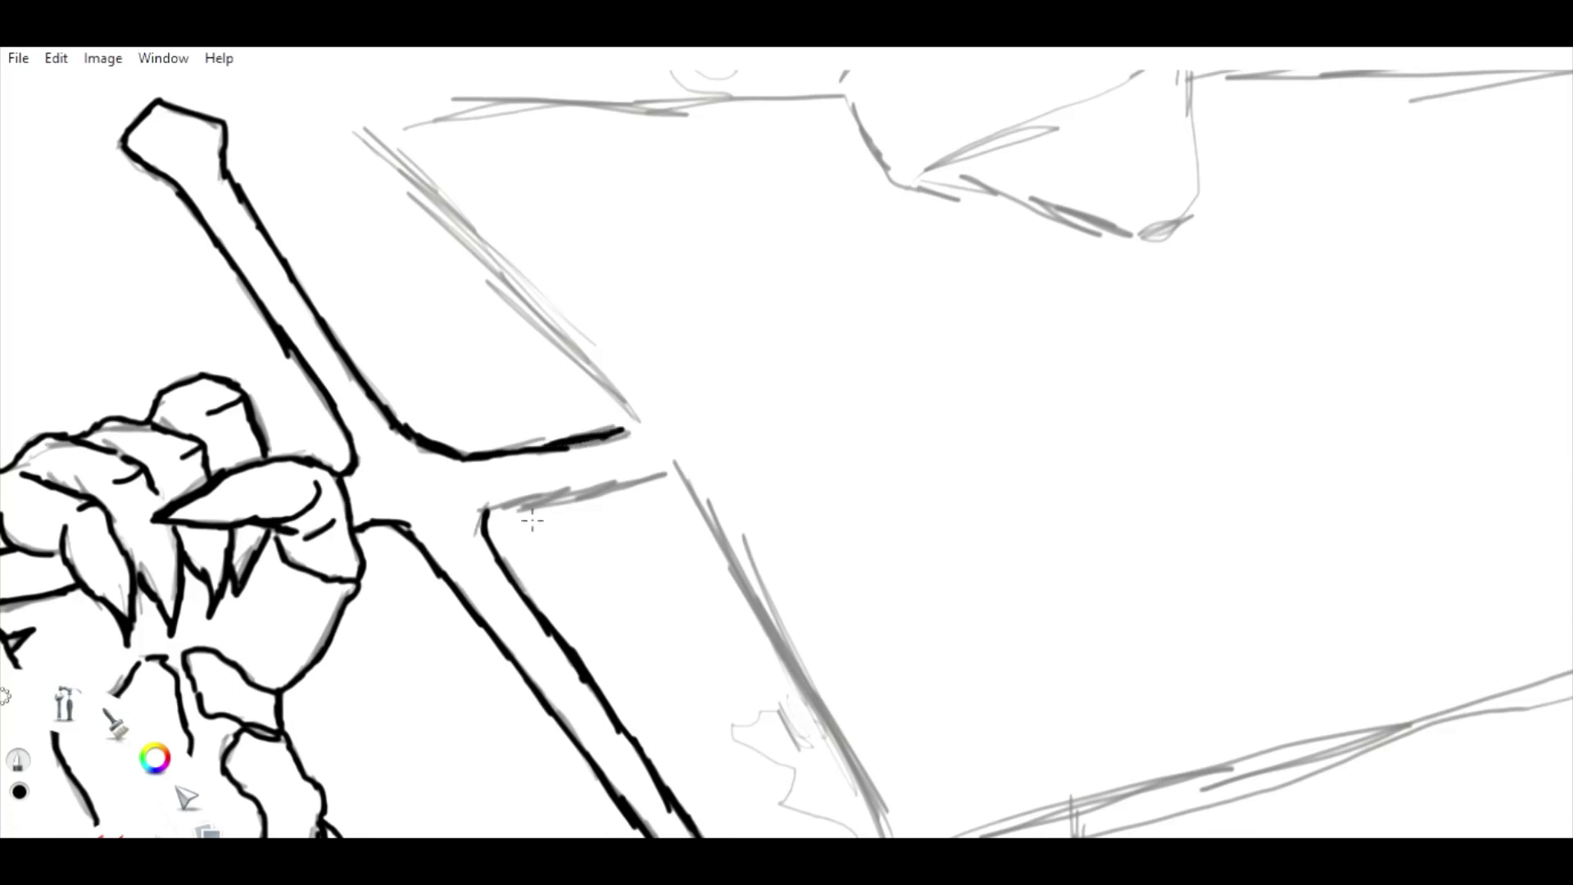
mouse_move(633, 485)
mouse_down()
mouse_move(684, 475)
mouse_move(880, 832)
mouse_up()
mouse_move(354, 133)
mouse_down()
mouse_move(459, 225)
mouse_move(627, 426)
mouse_move(457, 404)
mouse_move(534, 351)
mouse_up()
key(space)
drag(471, 491, 501, 563)
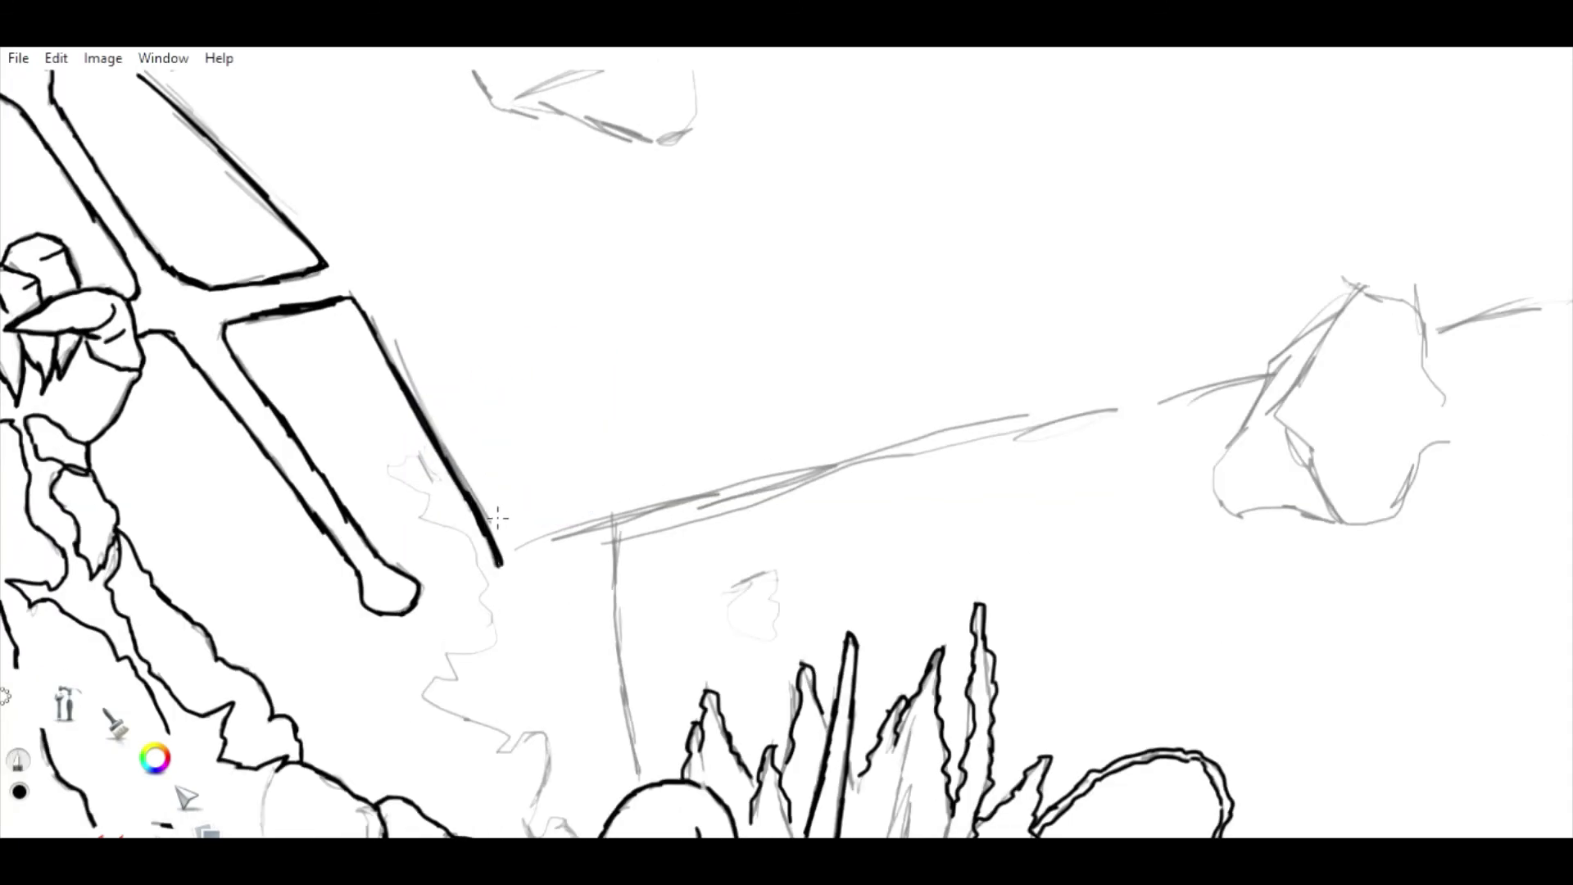
Ink the blade's long upper edge on both sides of the overlapping rock.
key(space)
drag(484, 295, 477, 334)
drag(393, 416, 297, 422)
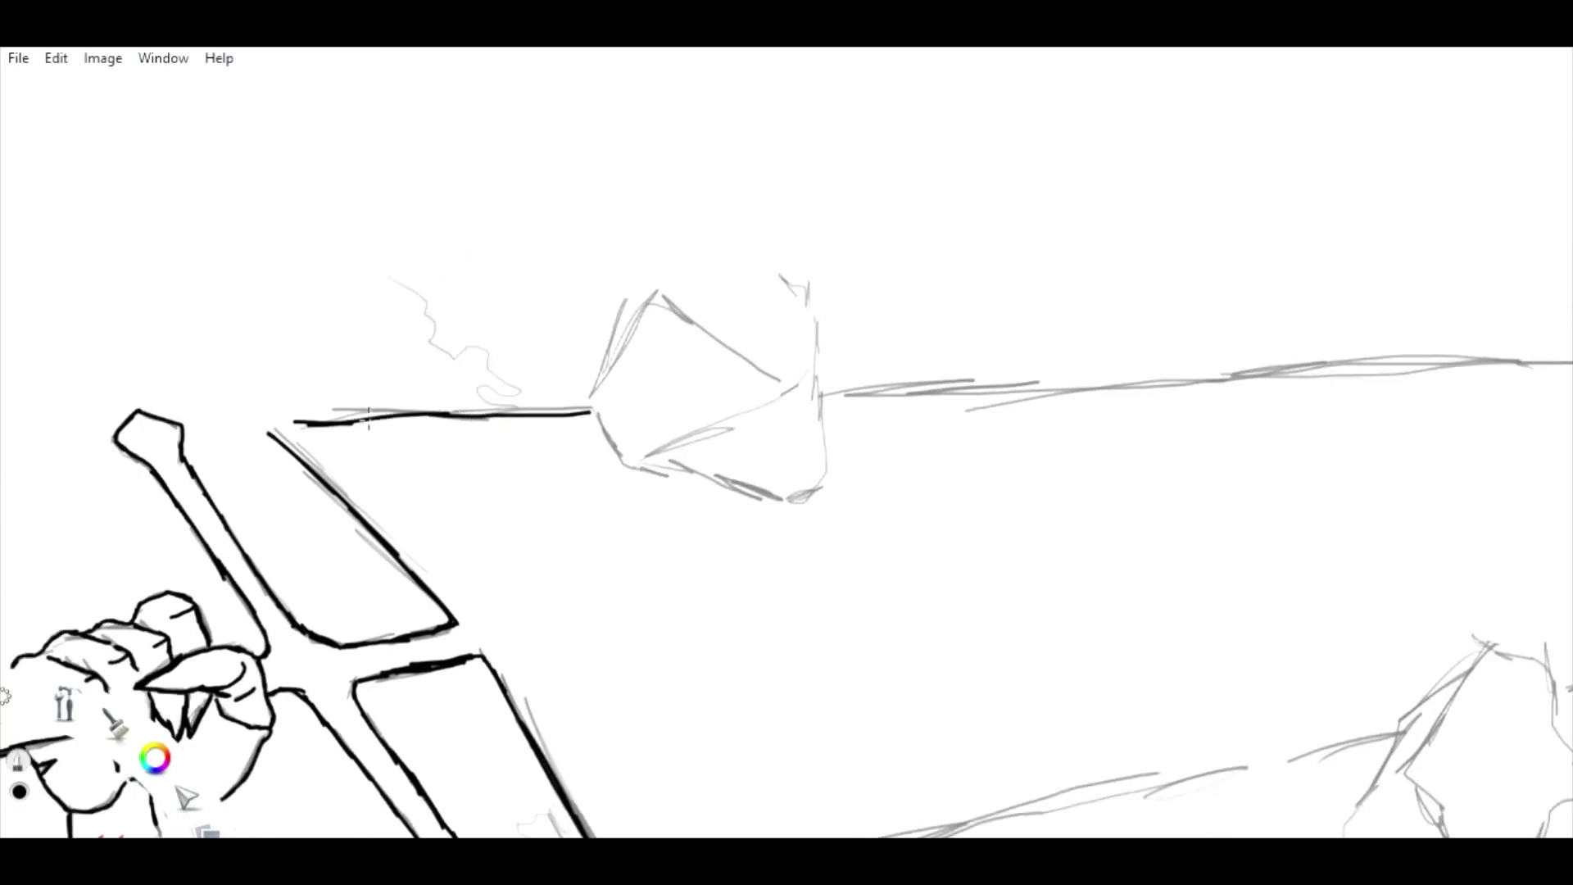
key(space)
drag(527, 491, 491, 458)
mouse_move(880, 389)
mouse_down()
mouse_move(315, 307)
mouse_move(929, 281)
mouse_move(626, 314)
mouse_up()
Ink the blade's angled tip and its lower edge back to the base, leaving a gap at the rock.
key(space)
mouse_move(792, 308)
mouse_down()
mouse_move(920, 580)
mouse_move(696, 633)
mouse_up()
key(space)
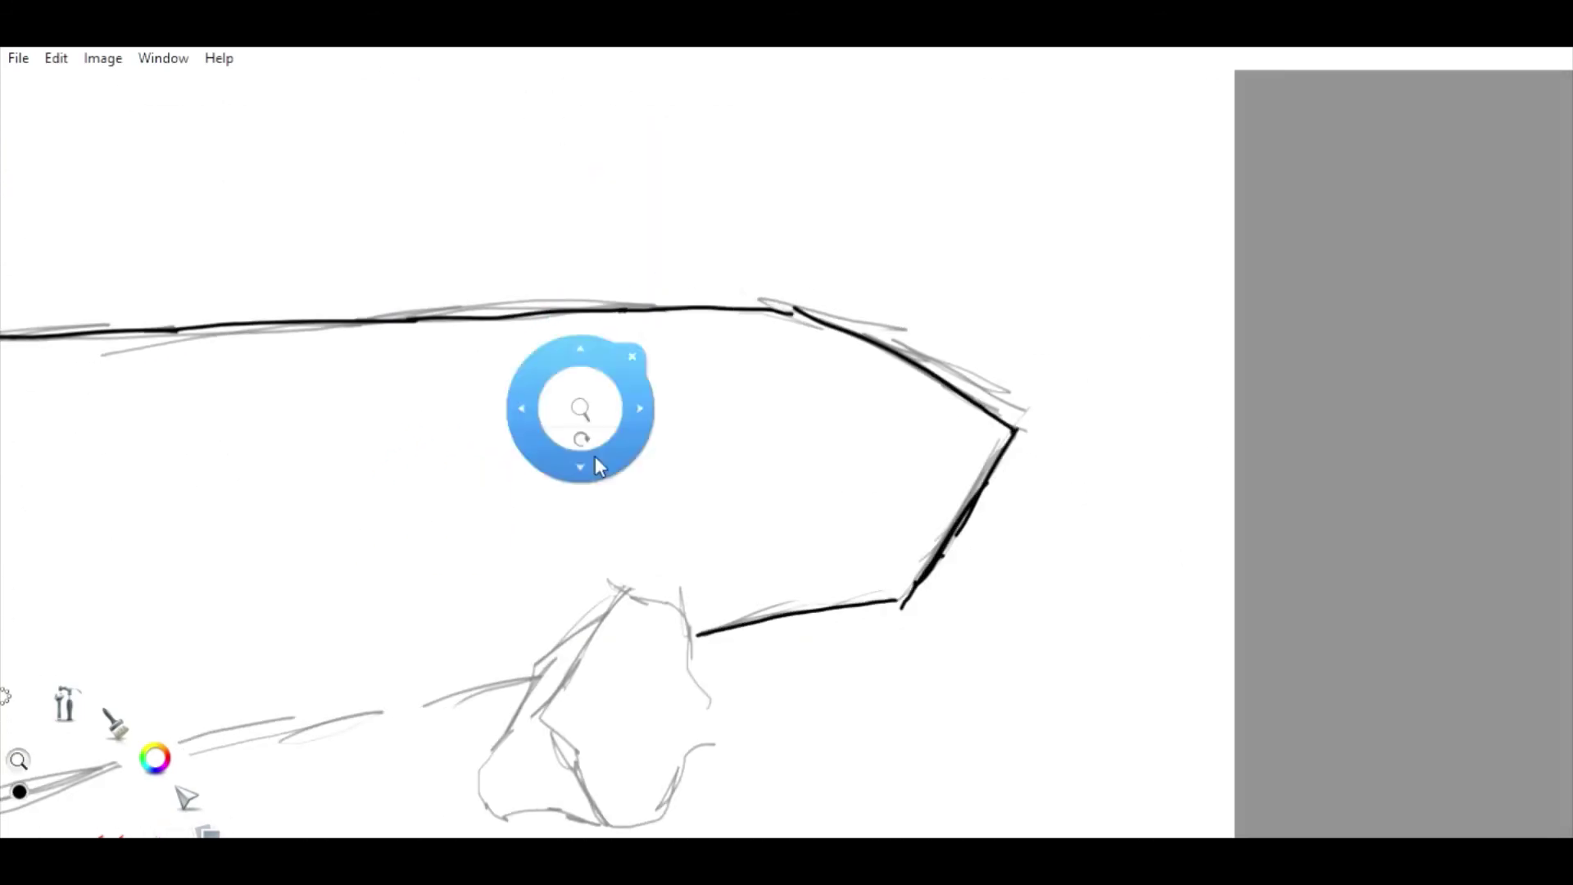
scroll(525, 214, down, 5)
key(space)
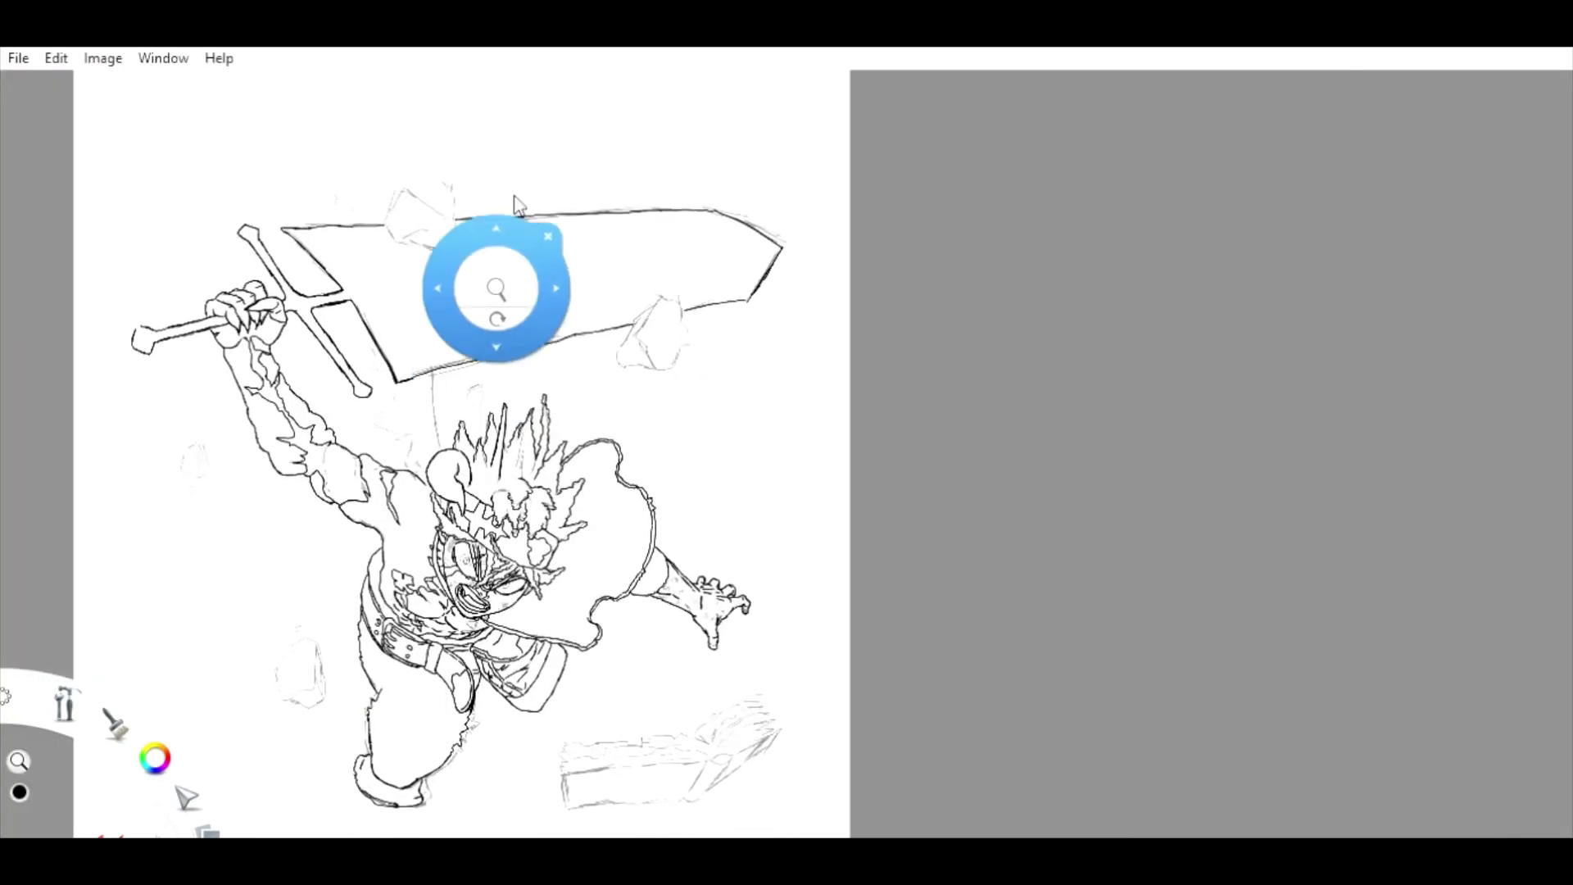
Ink the jagged trail line between the blade's base and the shoulder, and the upright line below the blade.
scroll(517, 202, up, 5)
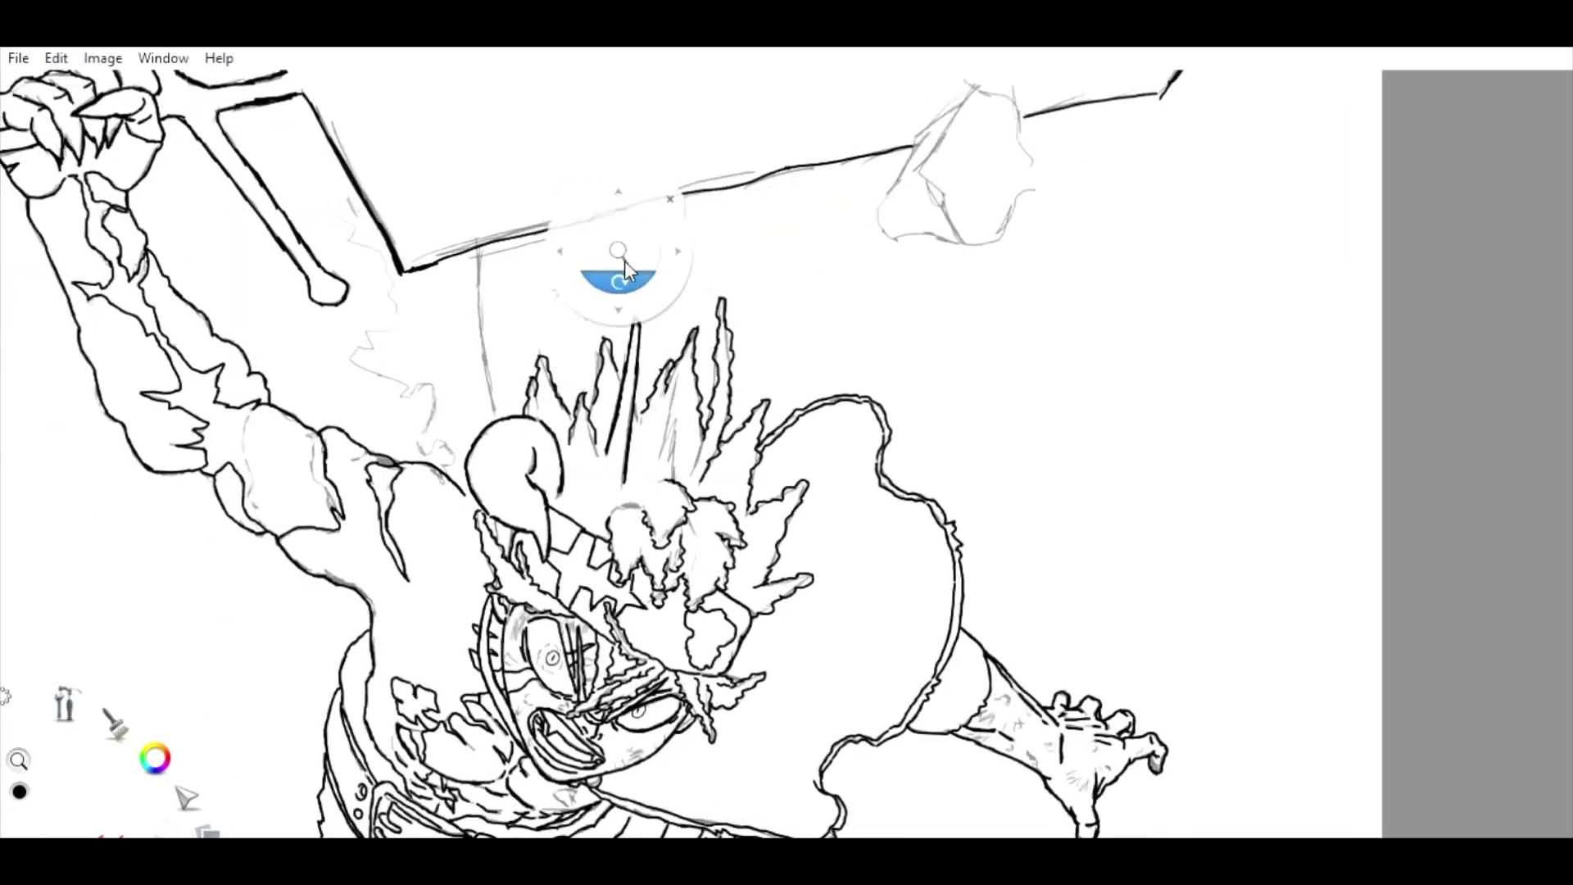
scroll(399, 338, up, 2)
mouse_move(504, 199)
mouse_down()
mouse_move(528, 379)
mouse_move(475, 175)
mouse_move(650, 334)
mouse_move(123, 197)
mouse_move(385, 501)
mouse_up()
mouse_move(434, 303)
mouse_down()
mouse_move(565, 672)
mouse_move(573, 762)
mouse_up()
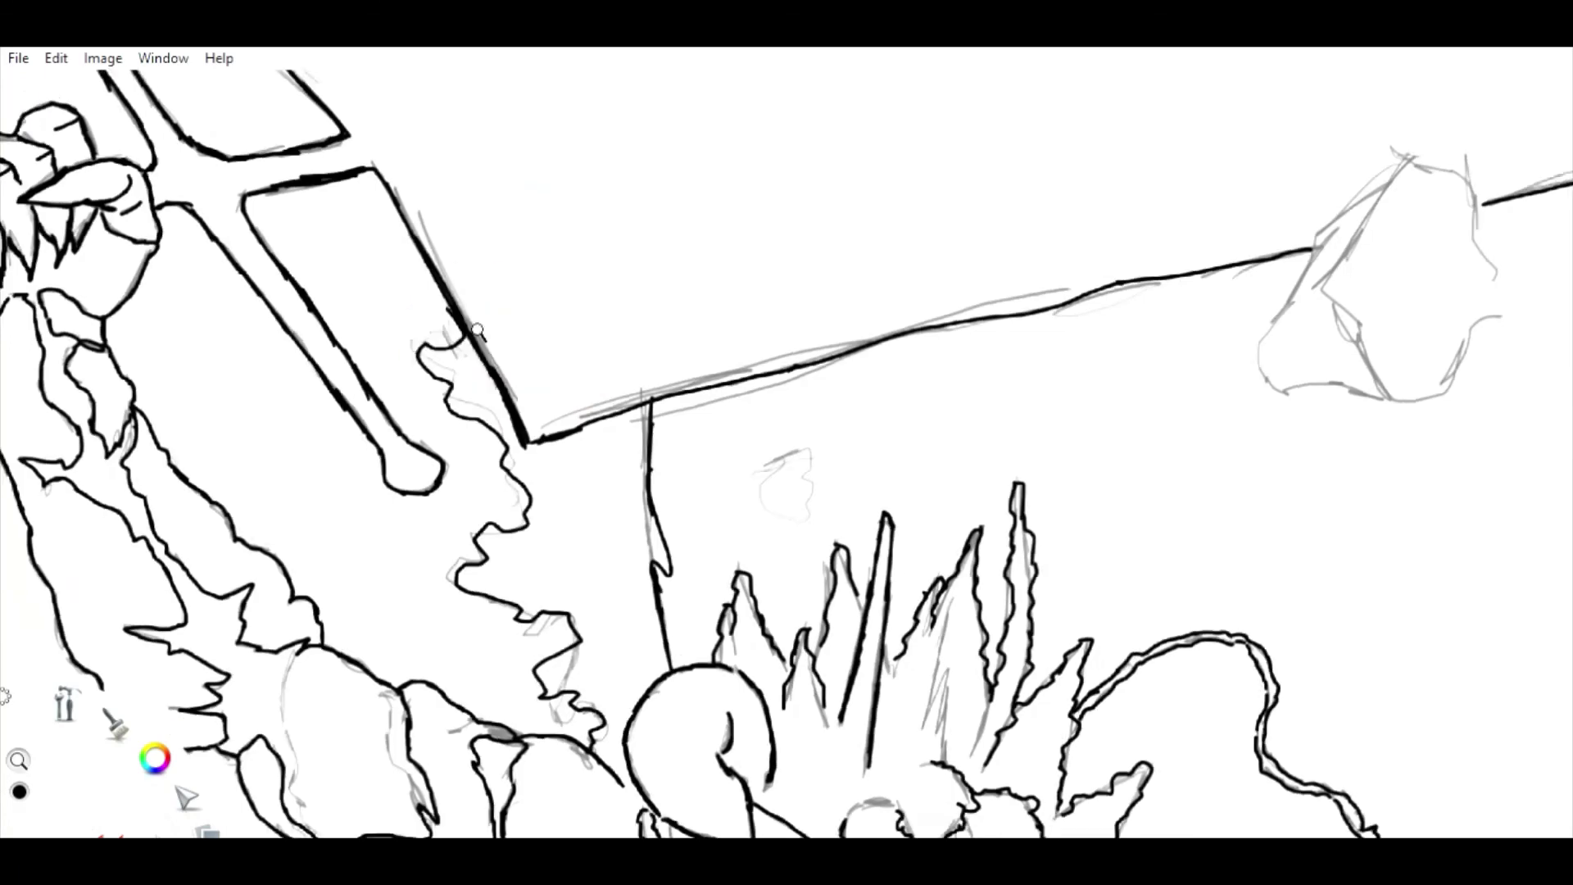
Ink the jagged trail line above the blade and the sweeping arc that closes off its upper end.
scroll(403, 277, up, 3)
key(e)
drag(566, 340, 441, 192)
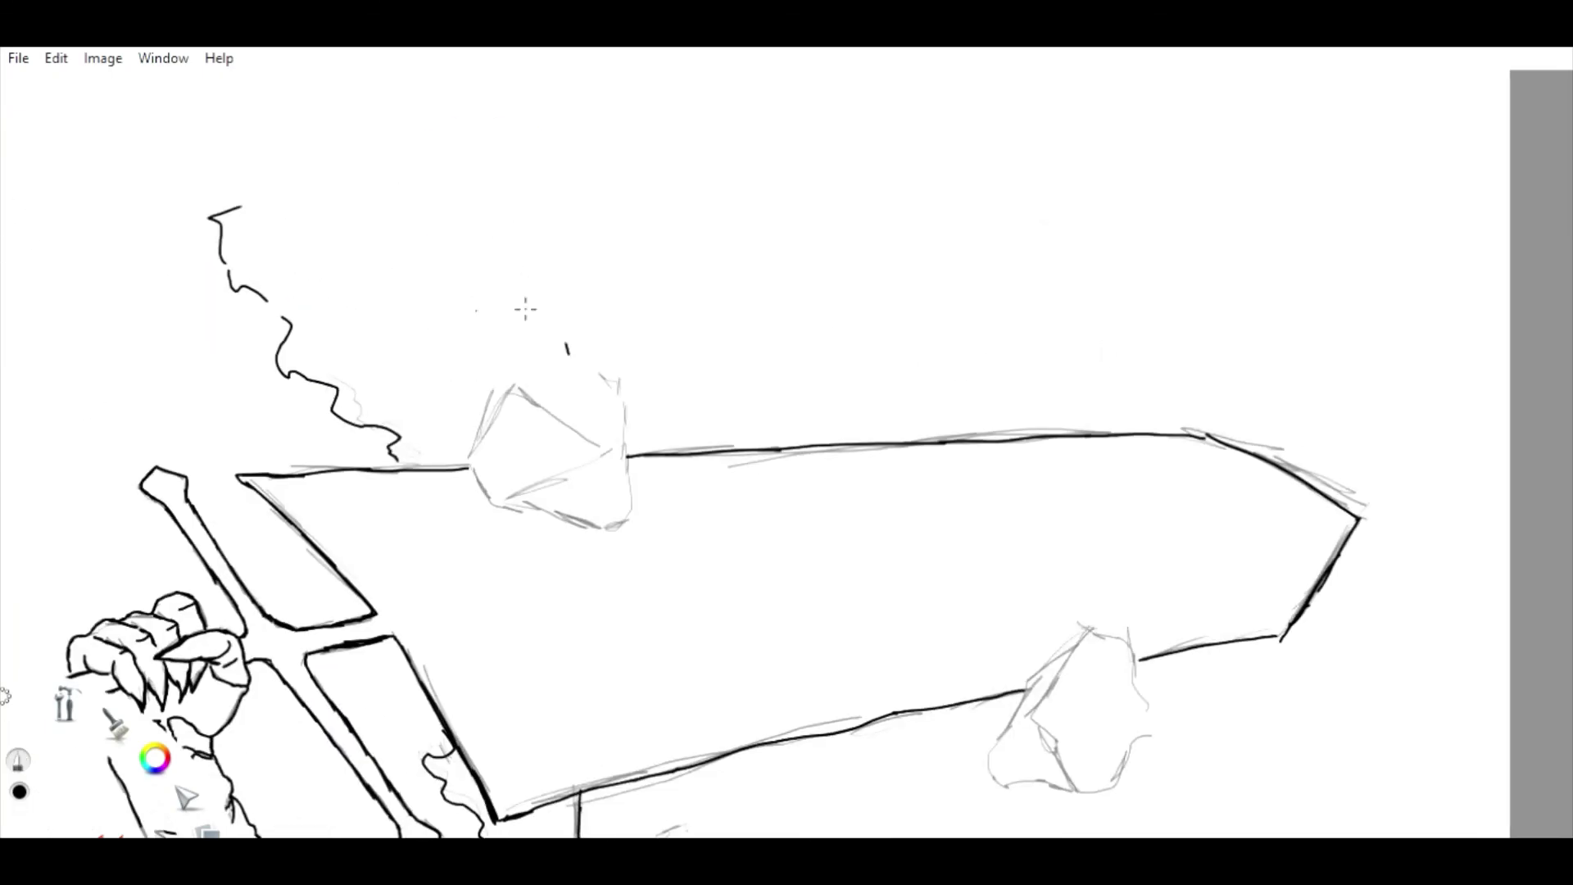
mouse_move(567, 351)
mouse_down()
mouse_move(221, 147)
mouse_move(239, 197)
mouse_up()
key(ctrl+z)
Ink the open book's rounded spine and both covers, and outline the ragged pages on its raised half.
mouse_move(685, 386)
mouse_down()
mouse_move(591, 512)
mouse_move(598, 544)
mouse_move(520, 450)
mouse_up()
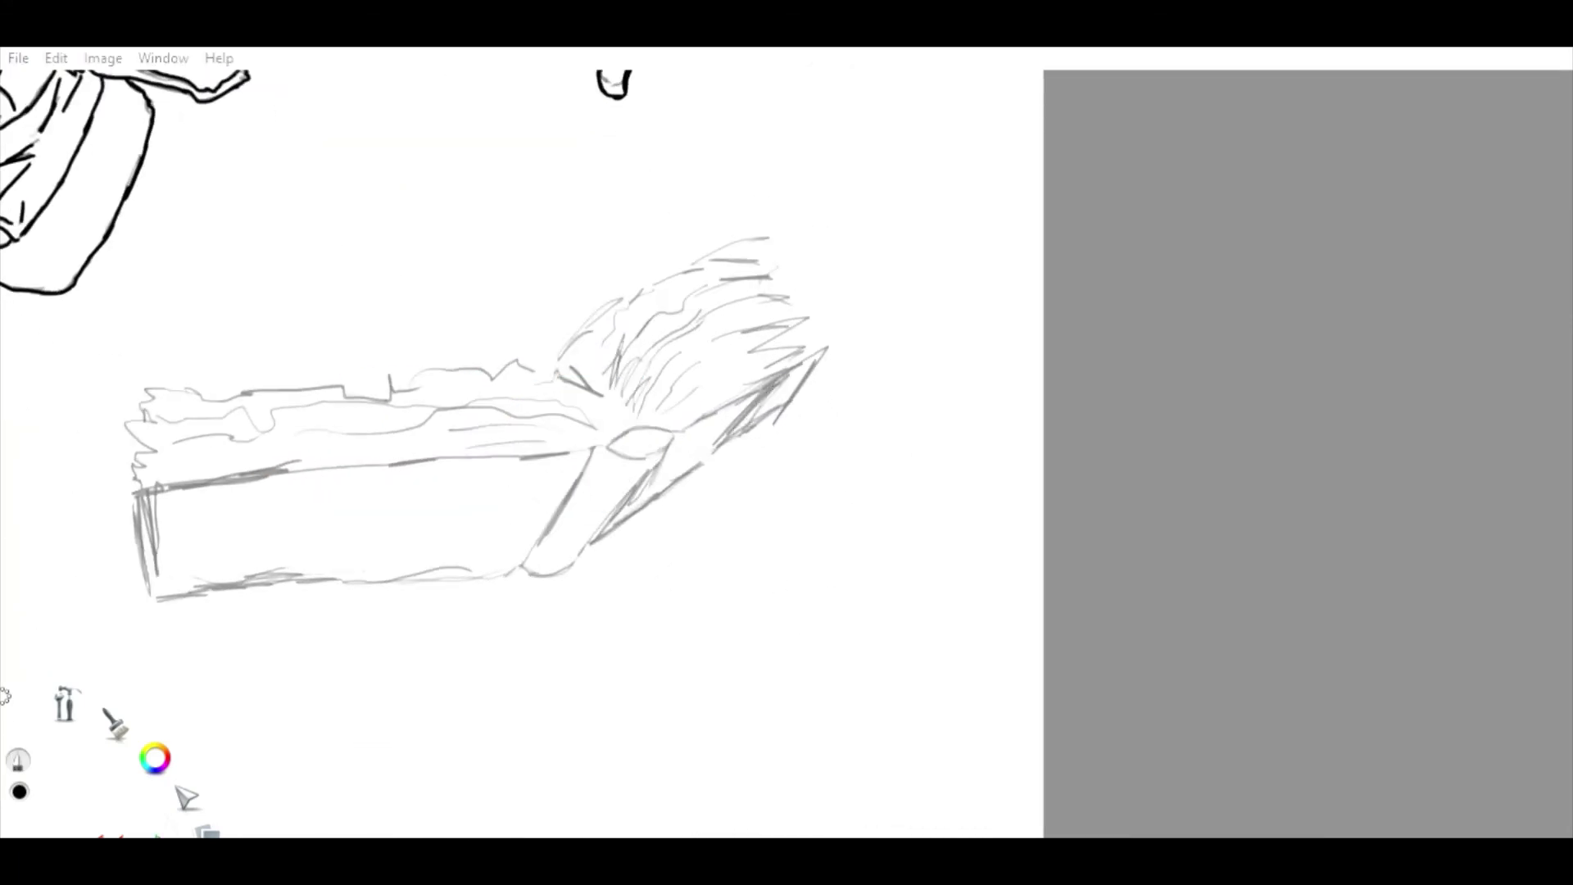
drag(785, 372, 674, 492)
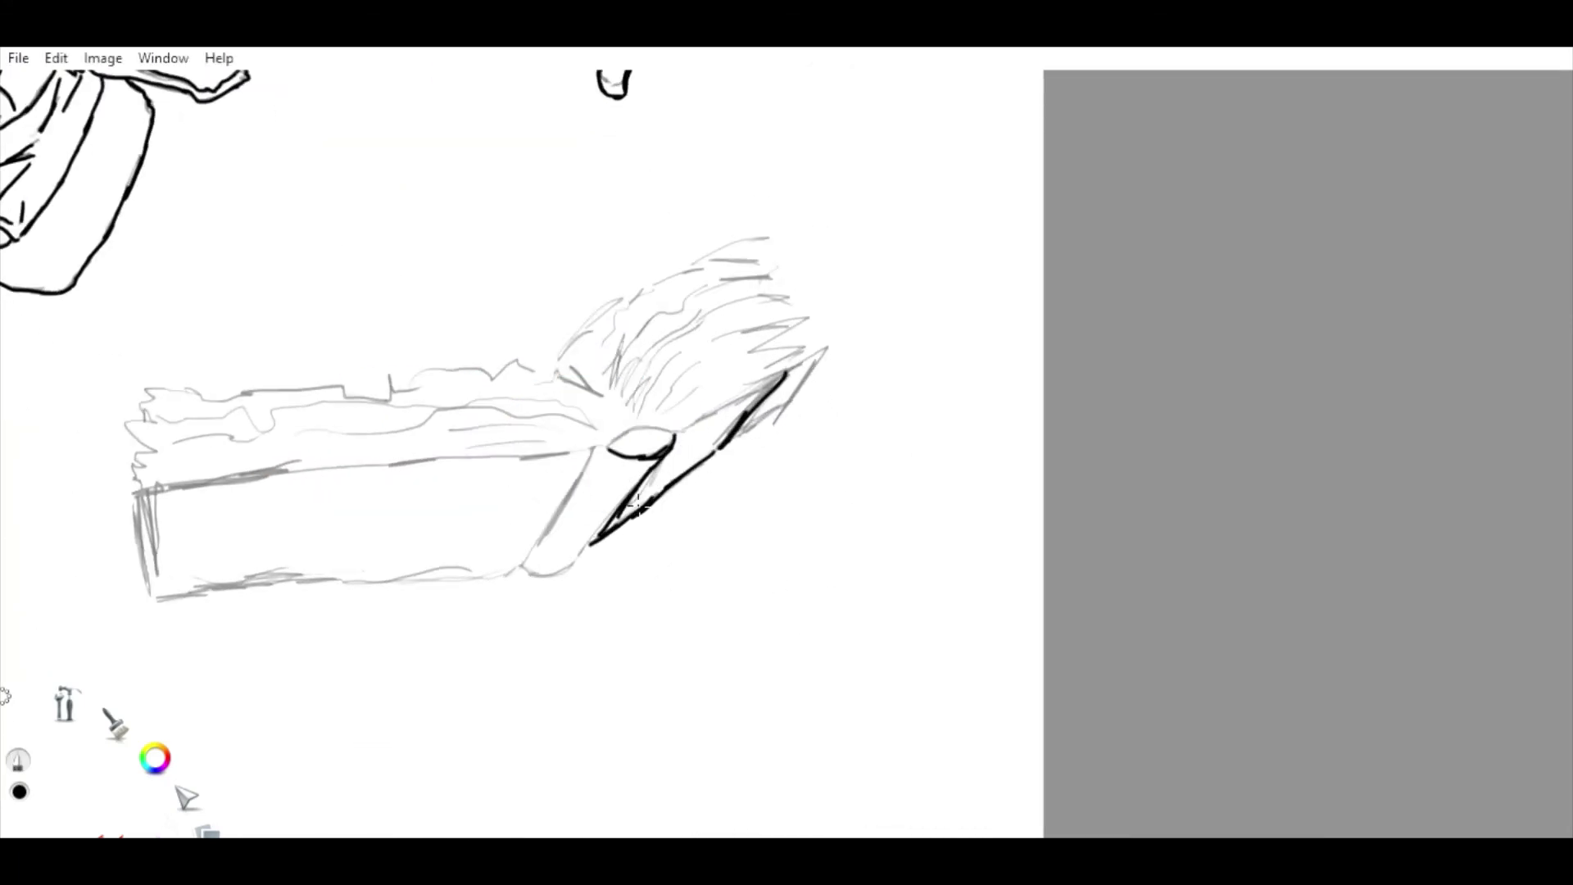
drag(537, 554, 592, 463)
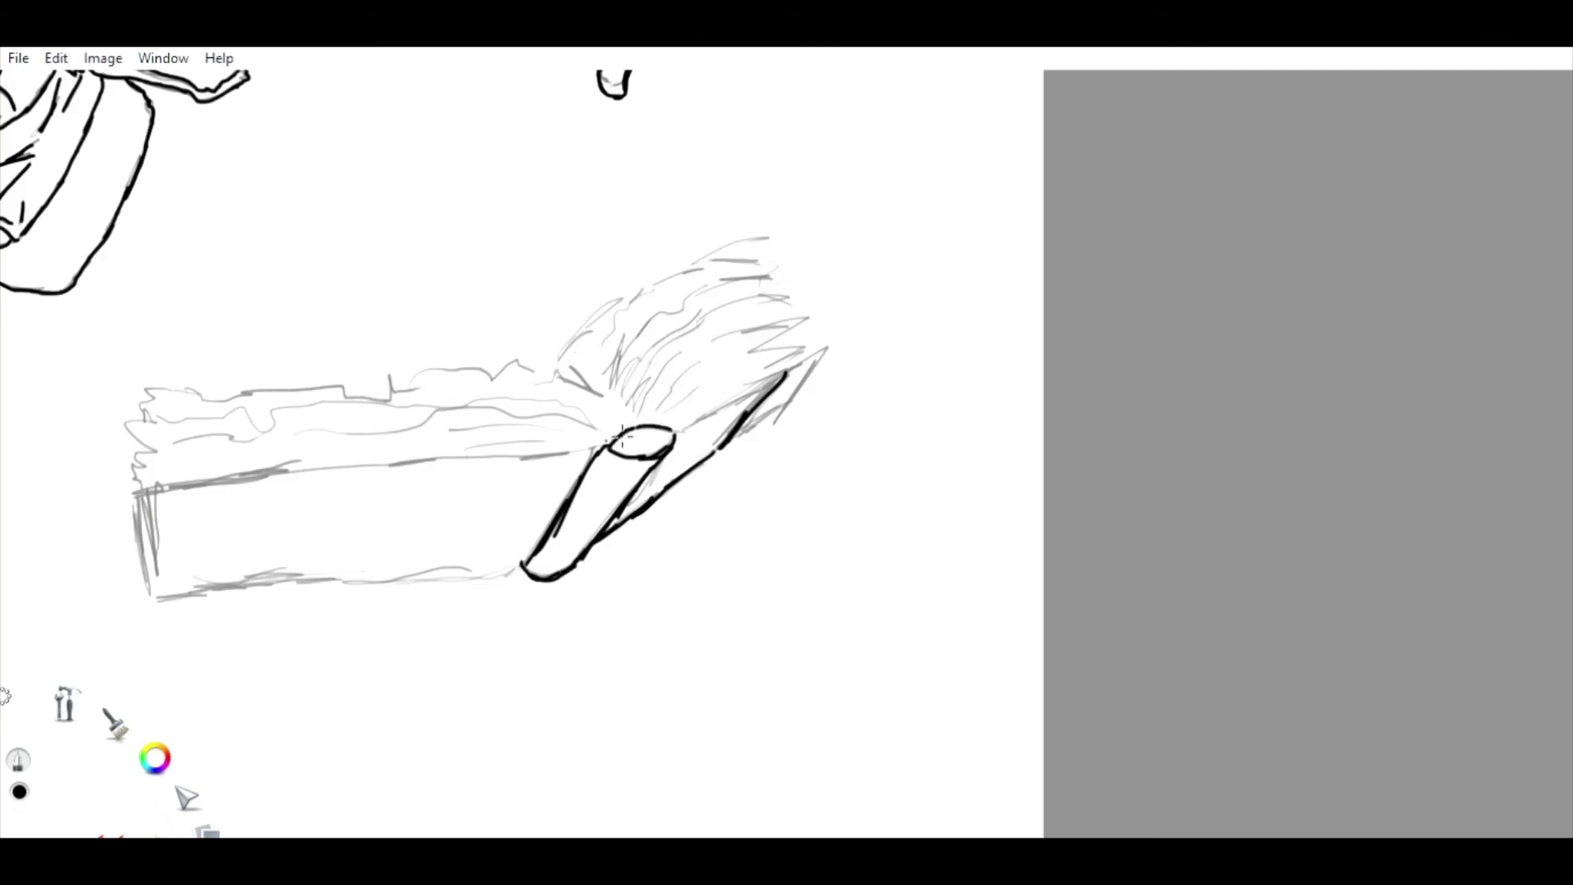
drag(199, 485, 589, 451)
drag(524, 361, 544, 379)
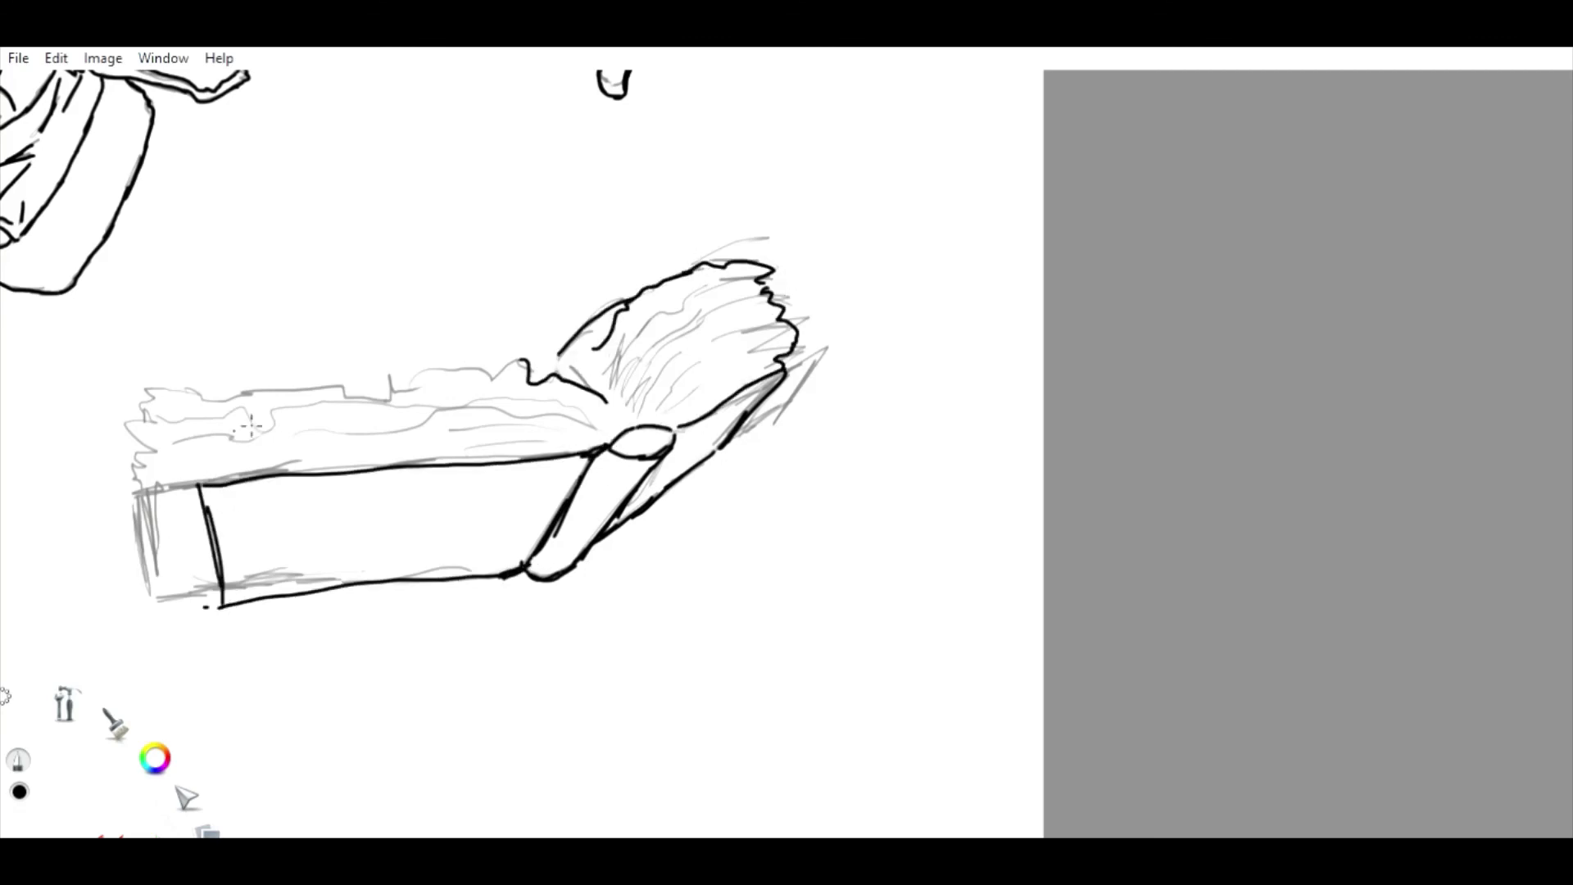
Ink the wavy top edge of the book's flat pages and the page lines on both halves.
mouse_move(189, 400)
mouse_down()
mouse_move(529, 360)
mouse_move(577, 408)
mouse_up()
drag(206, 451, 405, 438)
drag(414, 434, 532, 419)
mouse_move(653, 314)
mouse_down()
mouse_move(764, 278)
mouse_move(635, 370)
mouse_up()
drag(782, 327, 717, 348)
drag(749, 352, 647, 391)
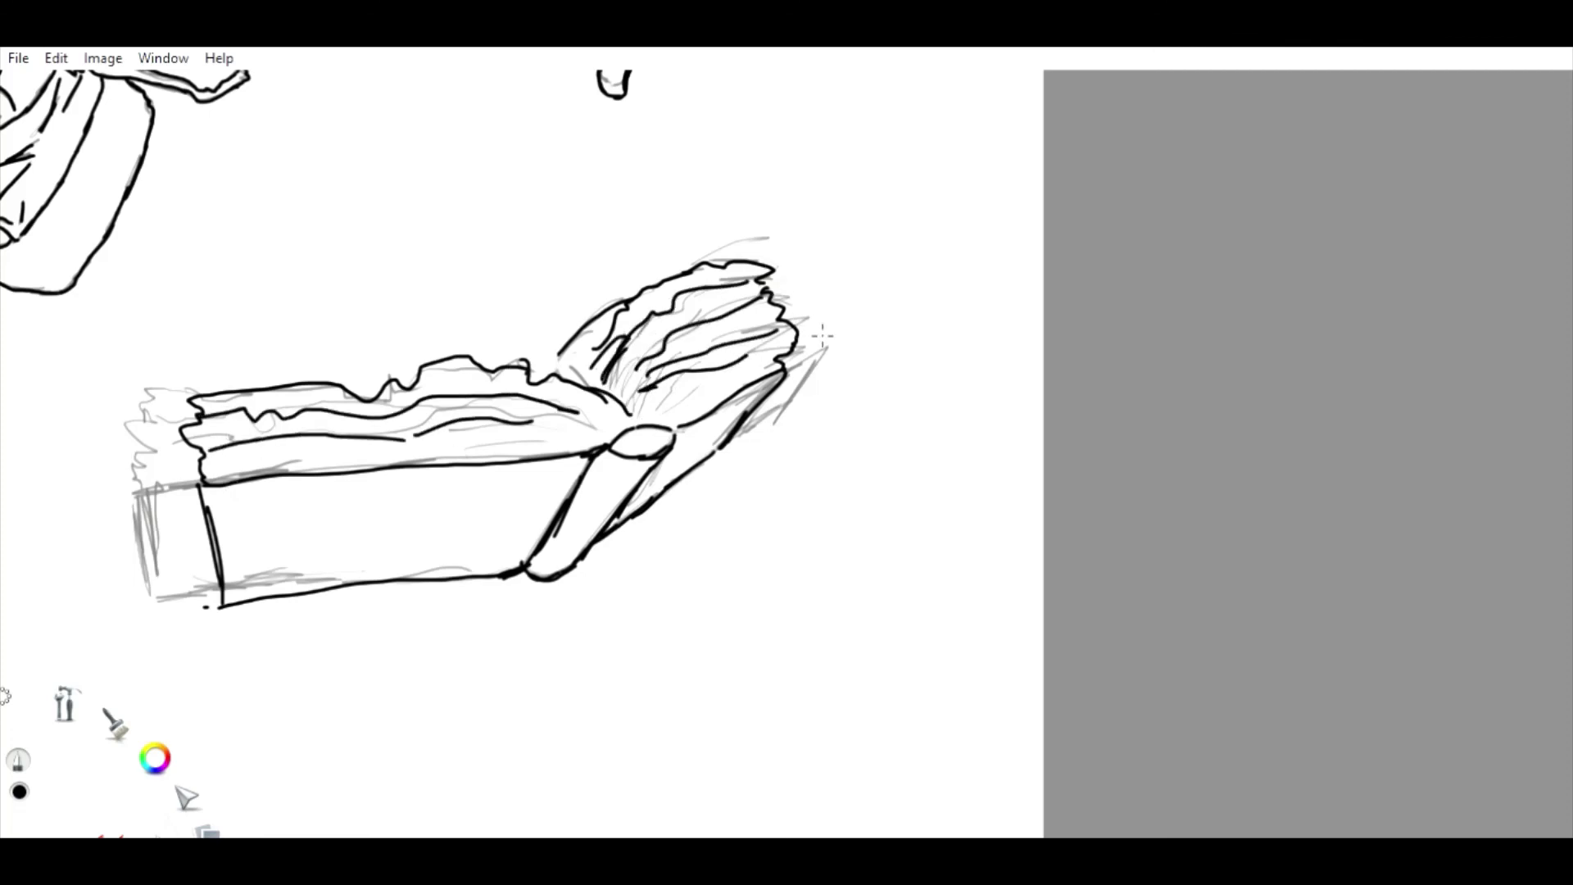
Ink the outline and inner facet lines of the rock overlapping the blade's upper edge.
scroll(821, 334, down, 5)
scroll(721, 491, up, 5)
key(space)
mouse_move(641, 313)
mouse_down()
mouse_move(661, 372)
mouse_move(523, 352)
mouse_up()
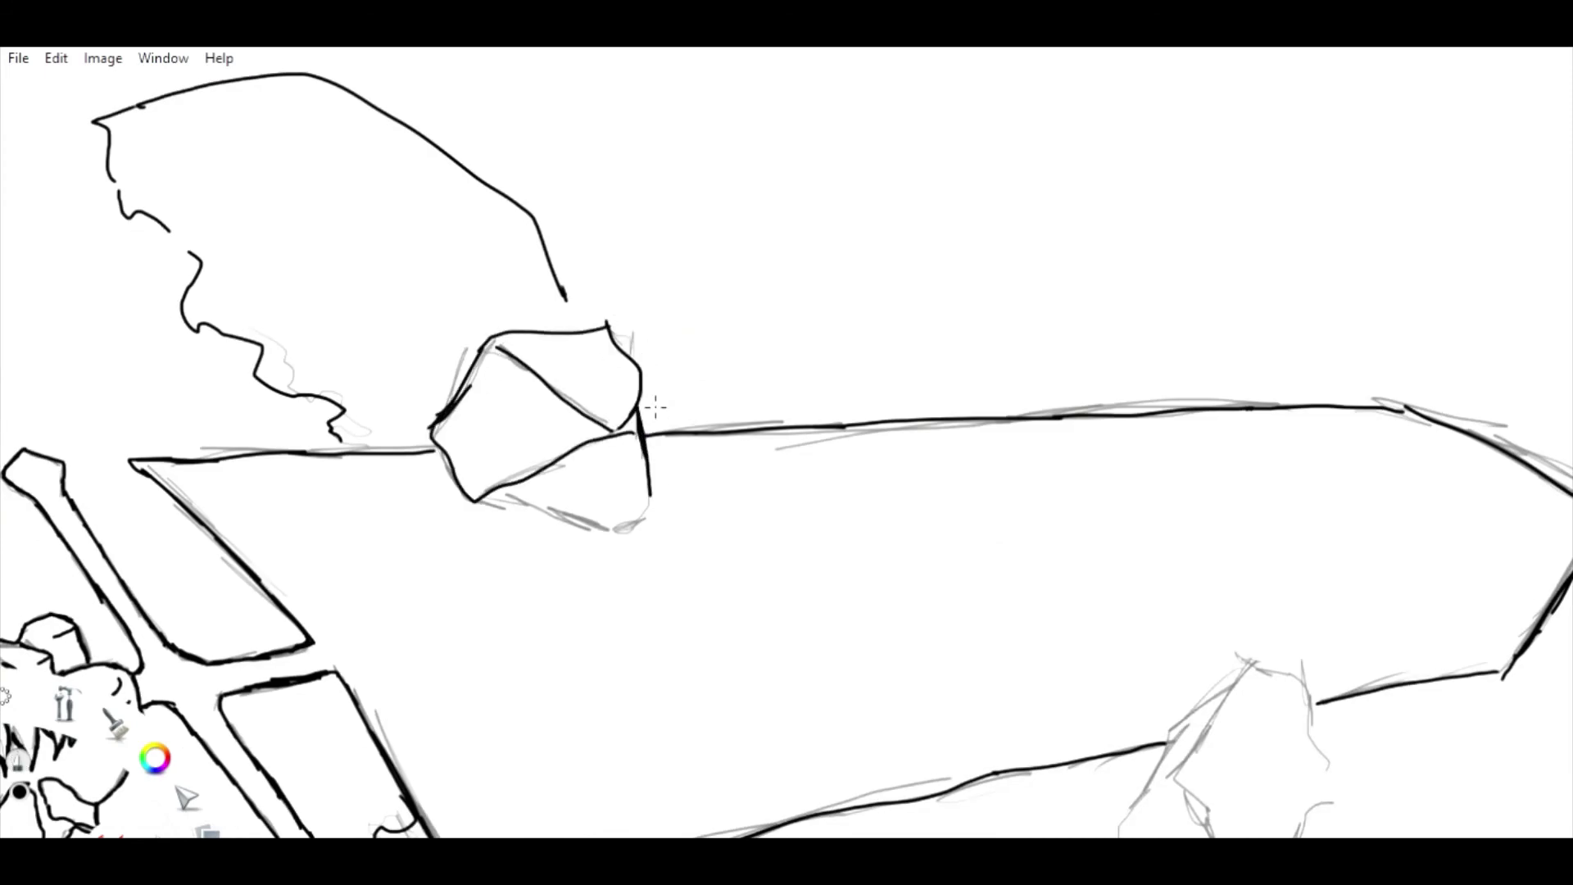
Ink the rock at the blade's lower edge and the small rocks above the hair and beside the raised arm.
key(space)
drag(655, 405, 739, 399)
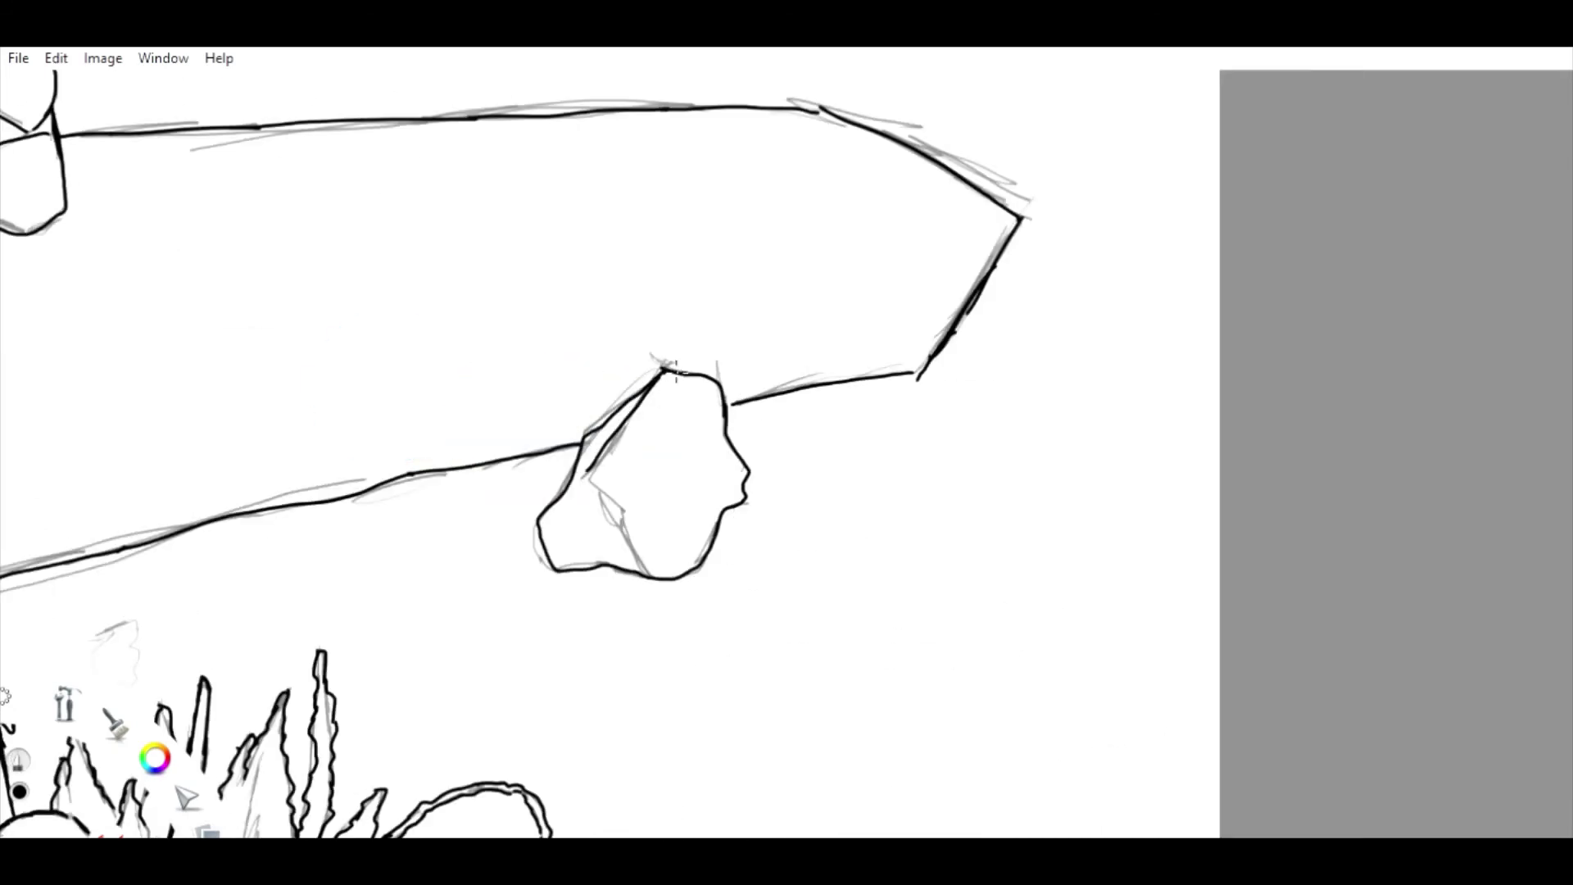
scroll(675, 367, down, 5)
scroll(655, 303, up, 4)
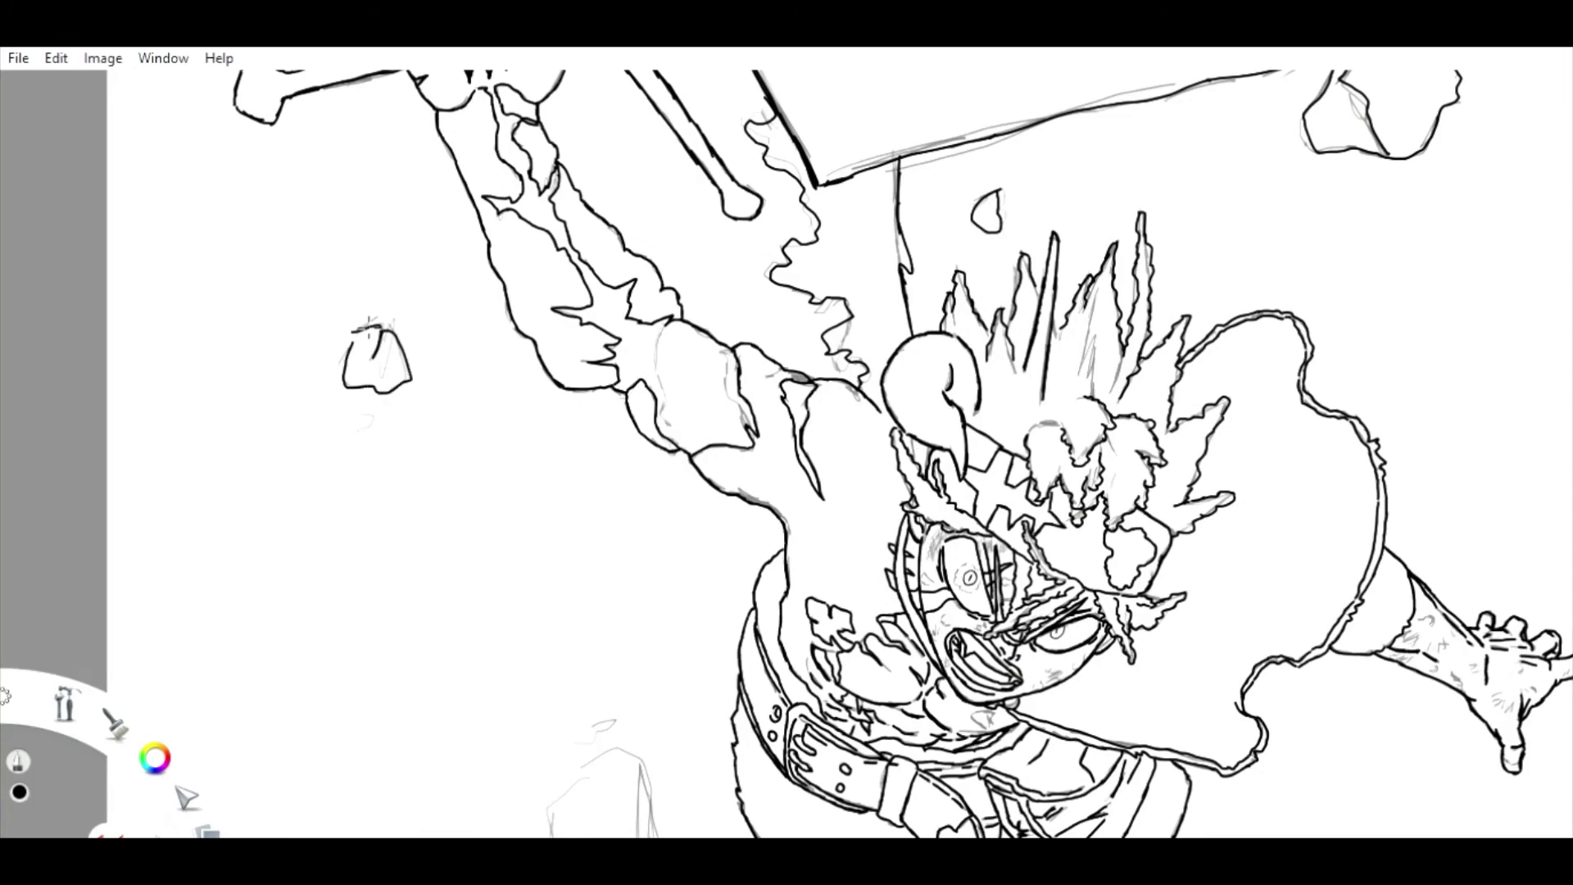